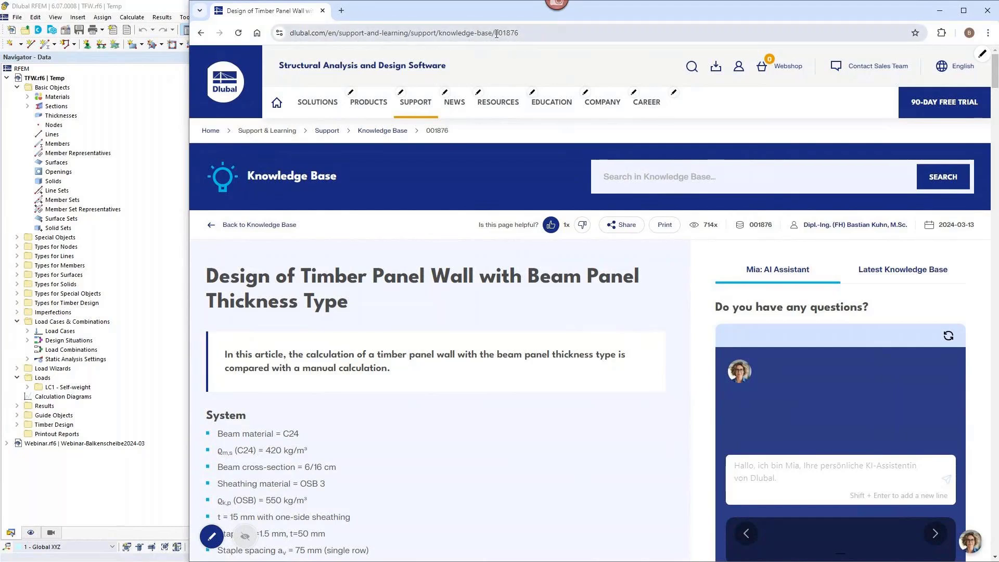
Read through the Knowledge Base article 001876 on timber panel wall design, from the system data to the deformation comparison
double_click(513, 32)
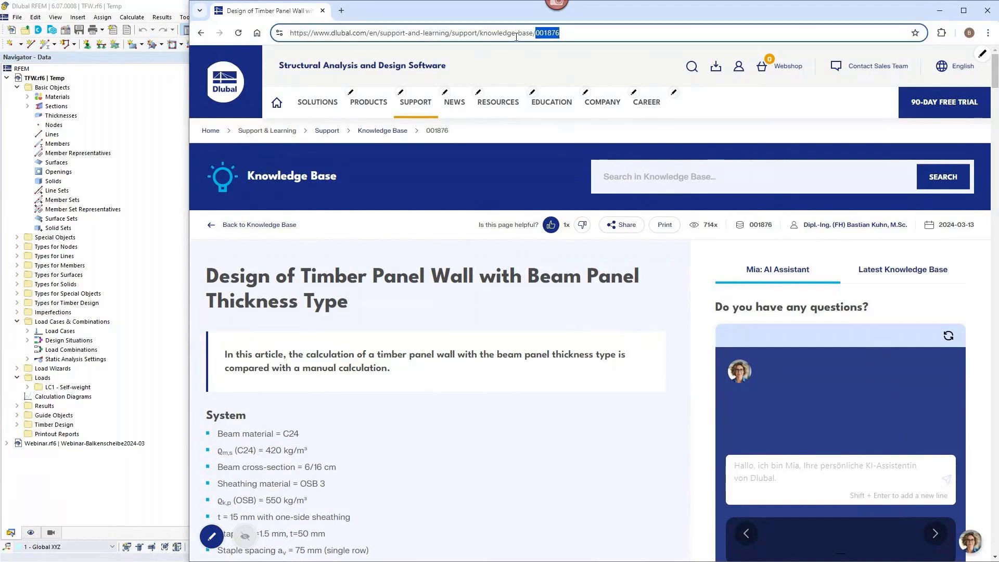
mouse_move(517, 118)
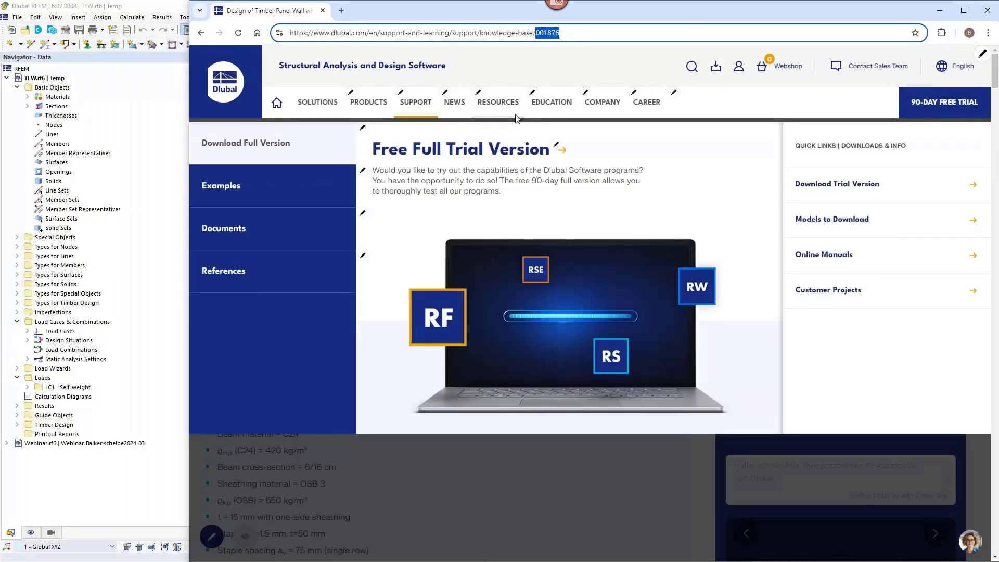
scroll(451, 508, down, 10)
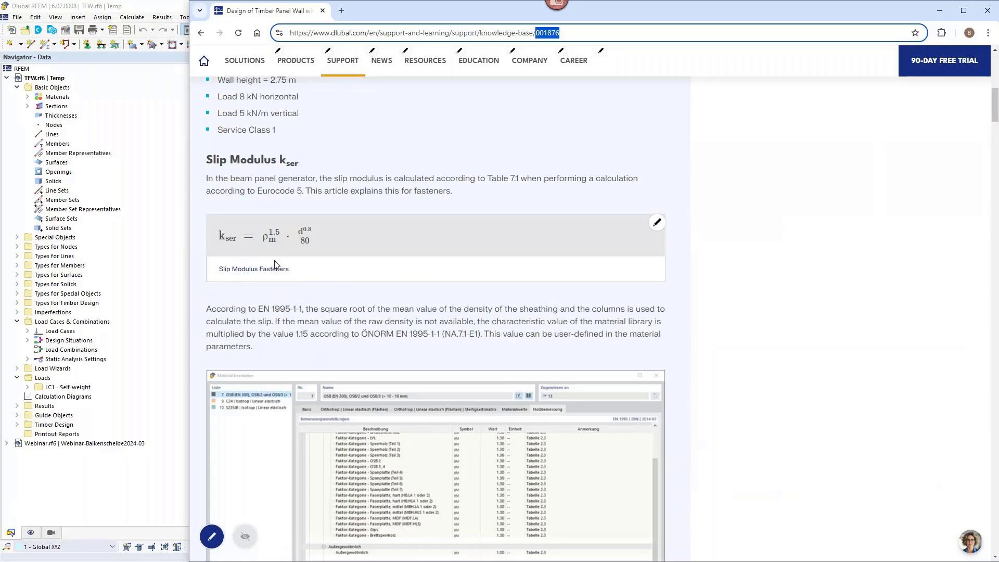
scroll(275, 263, down, 10)
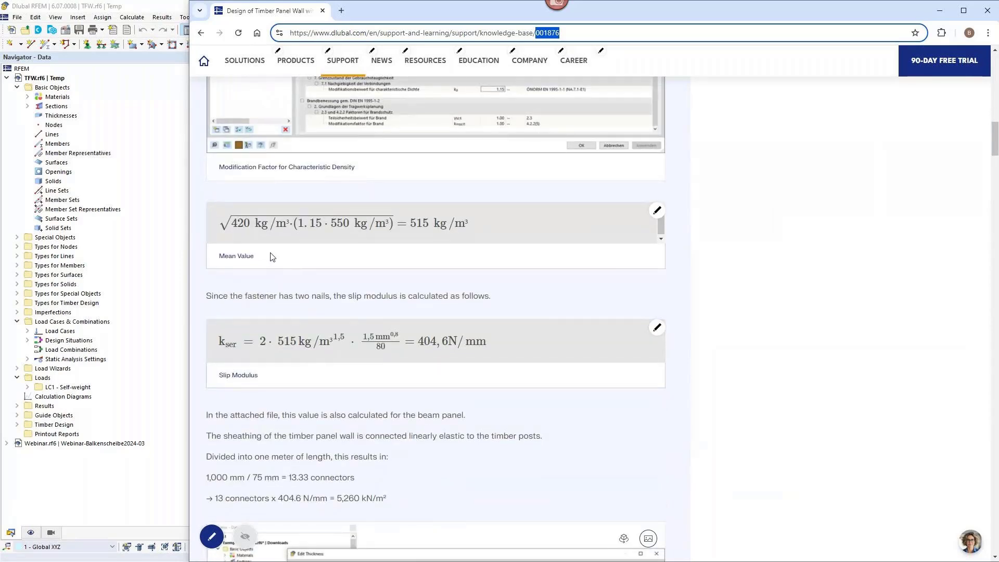
scroll(278, 274, down, 10)
scroll(278, 279, down, 10)
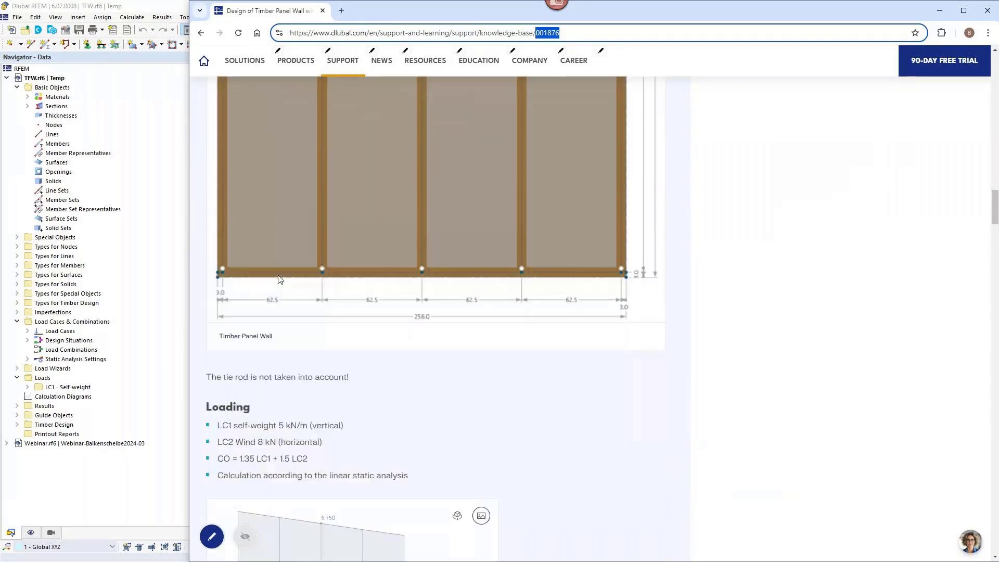
scroll(279, 279, down, 10)
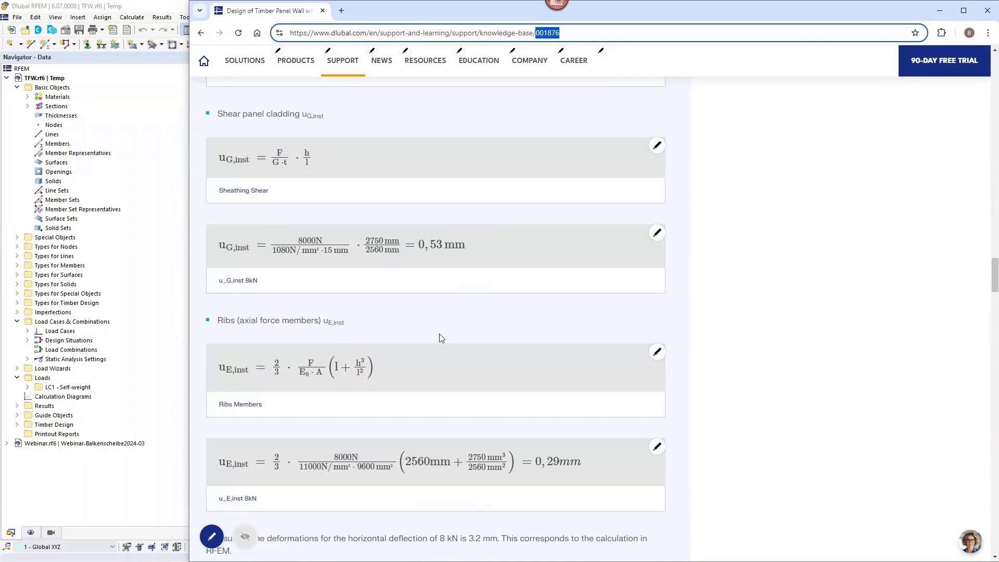
scroll(474, 341, down, 3)
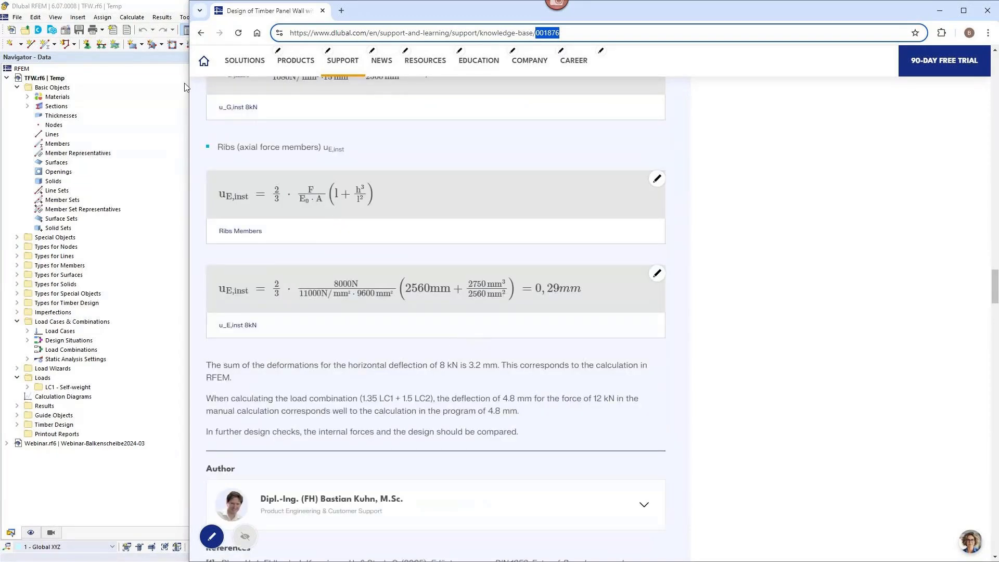
Switch to RFEM and examine the model type and activated add-ons in the base data of the TFW model
click(175, 11)
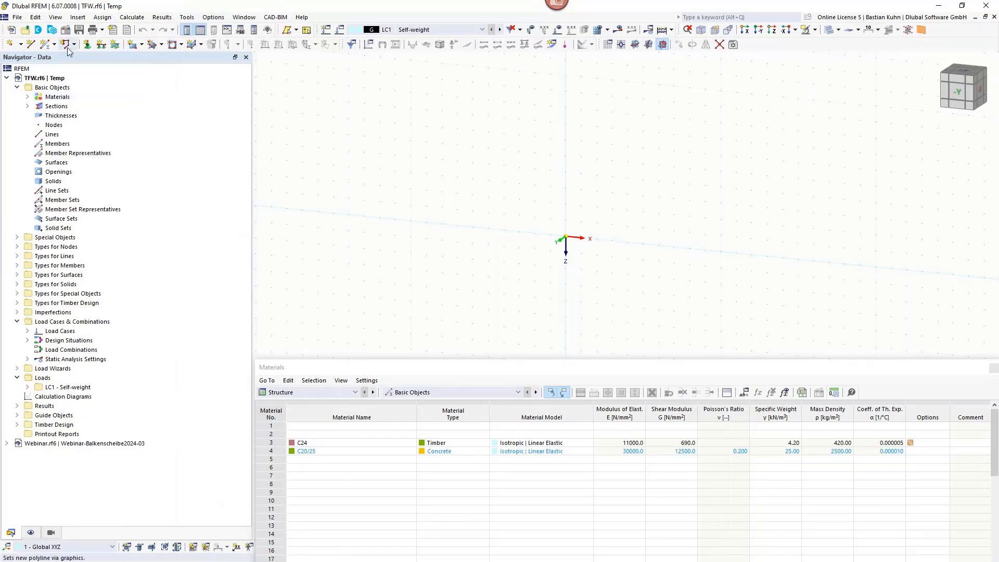
click(65, 31)
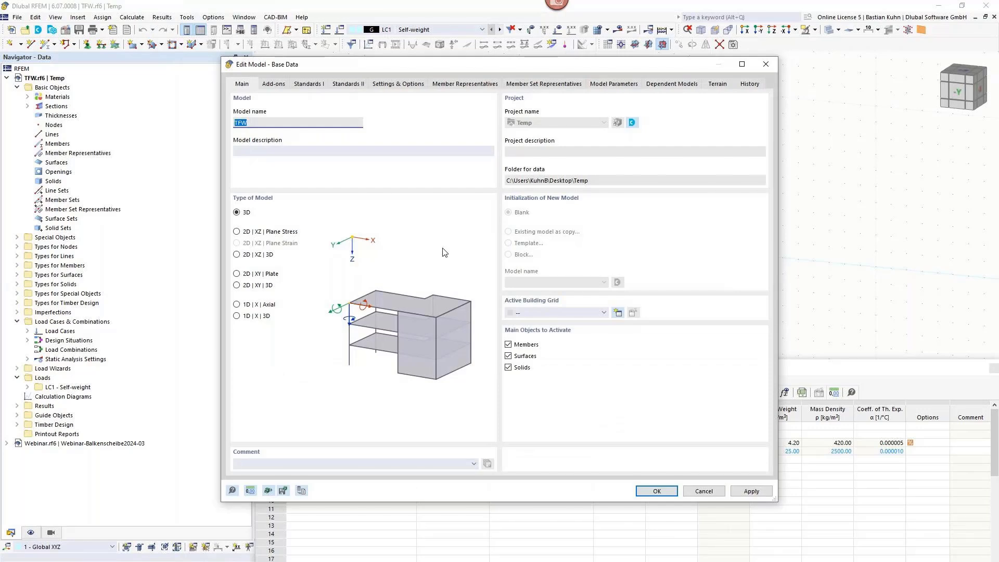
click(263, 124)
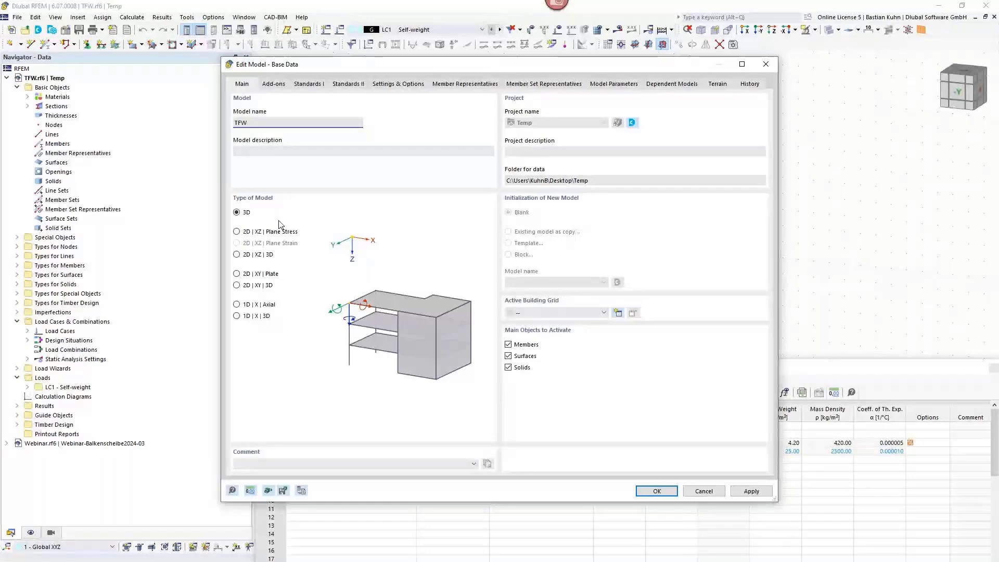
click(274, 84)
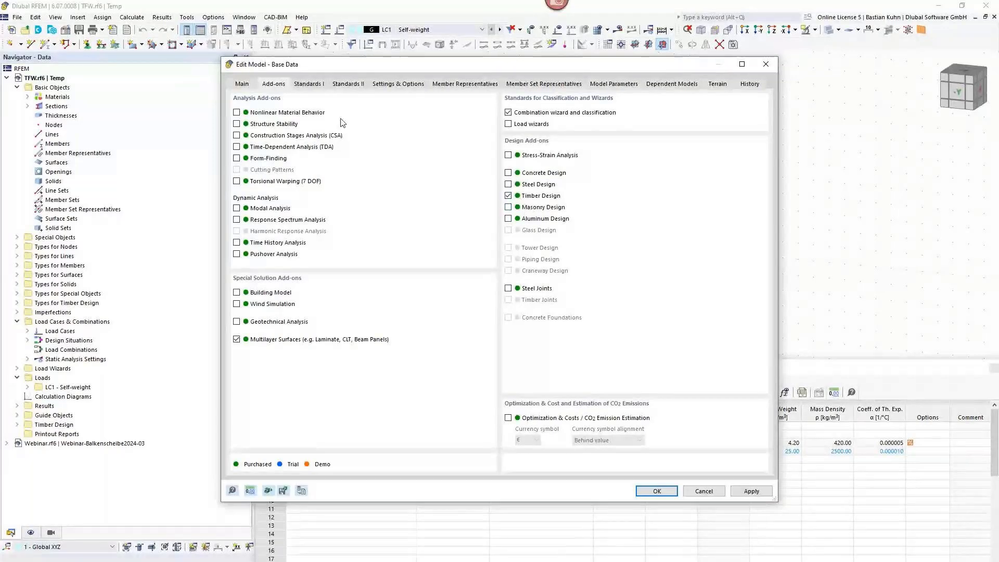
Review the available combination and timber design standards and national annexes, keep EN 1995 for timber, and leave the base data without applying changes
click(315, 84)
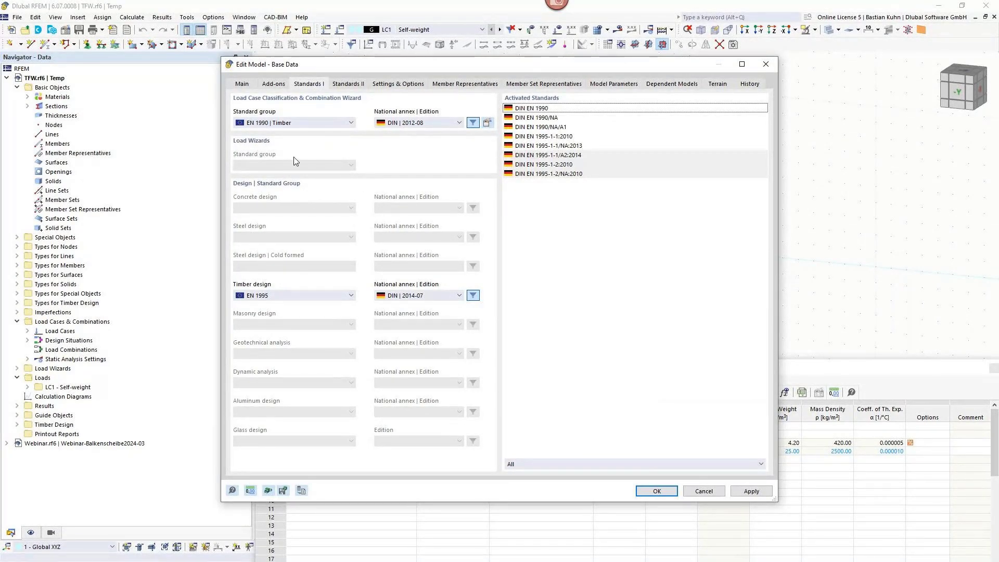
click(311, 124)
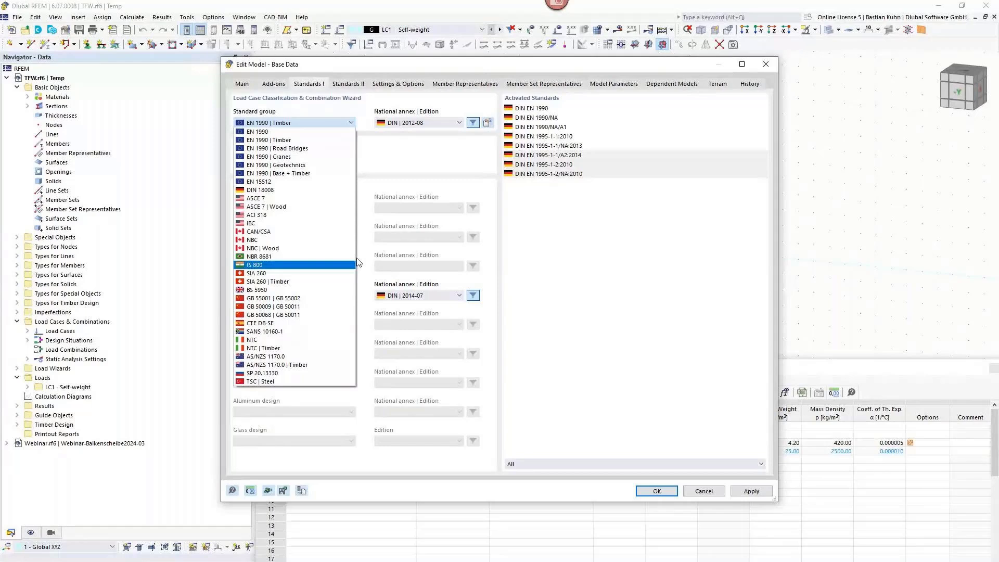
click(341, 296)
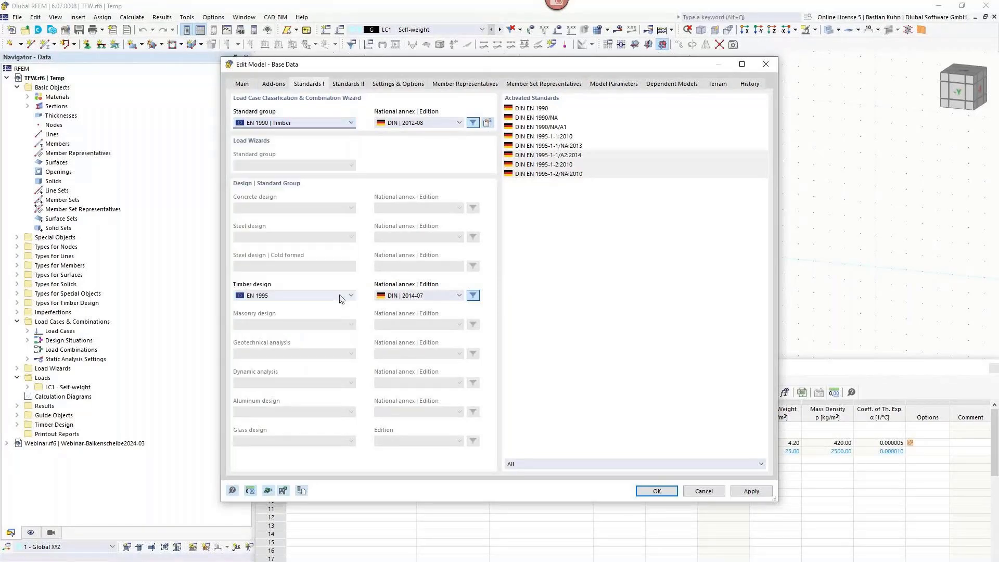
click(339, 295)
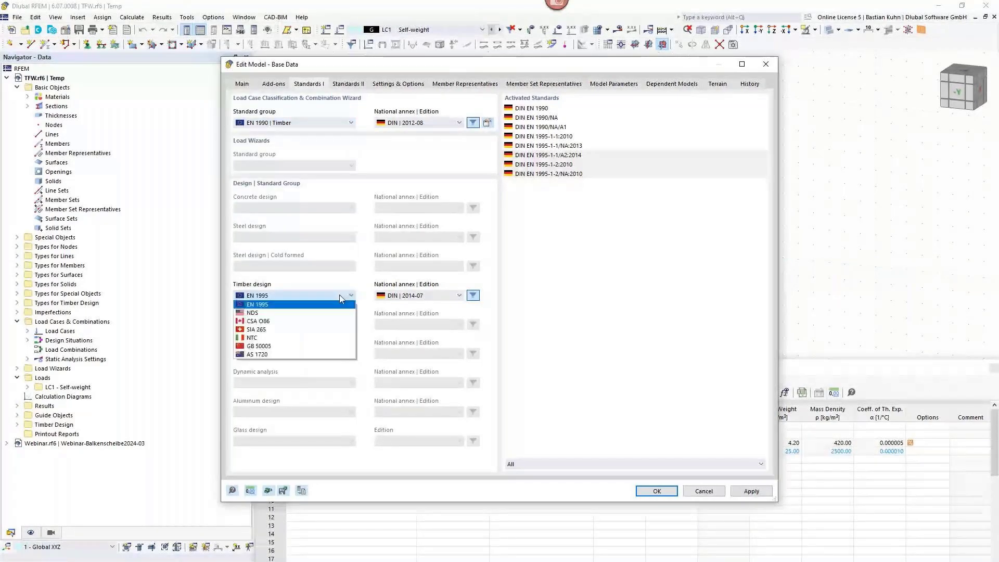
click(408, 293)
click(415, 296)
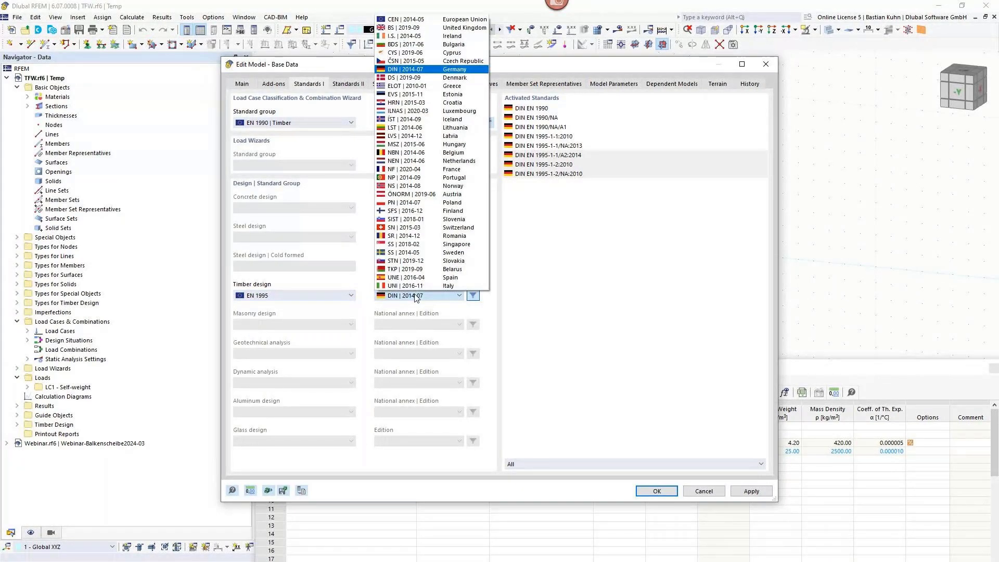
click(404, 295)
click(340, 295)
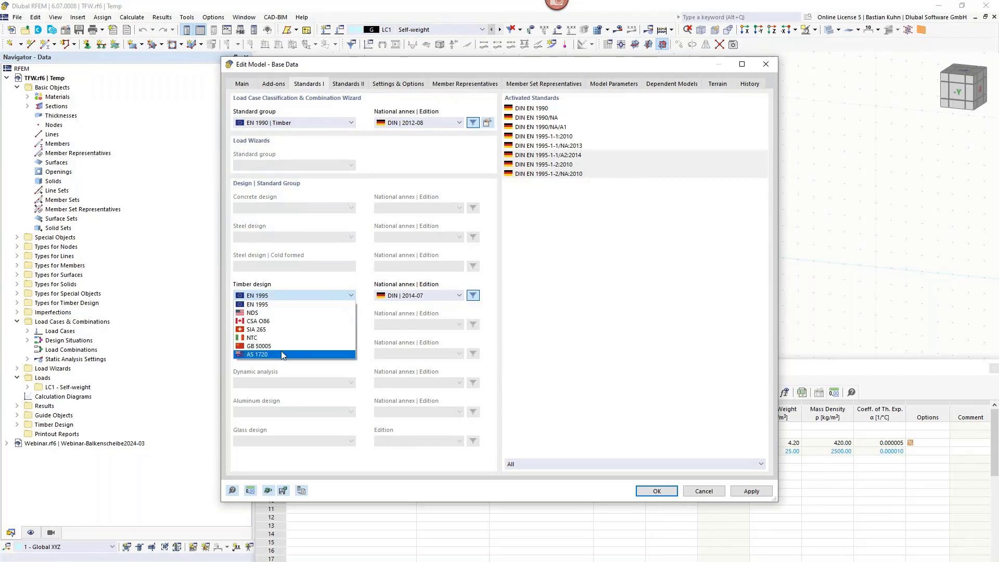
click(303, 304)
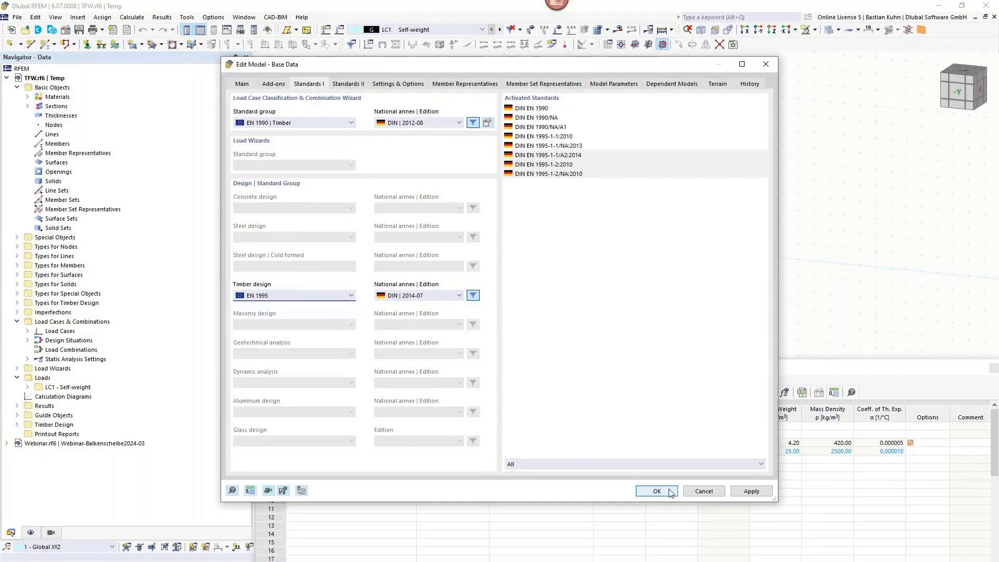
click(696, 492)
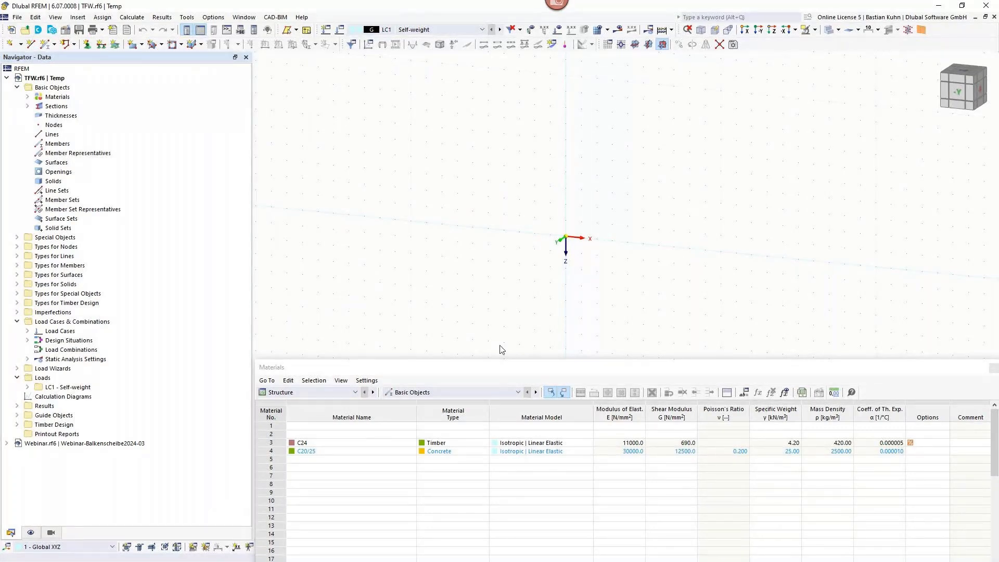
Start a new rectangular surface and create a uniform 200 mm thickness for it with material C20/25
click(133, 45)
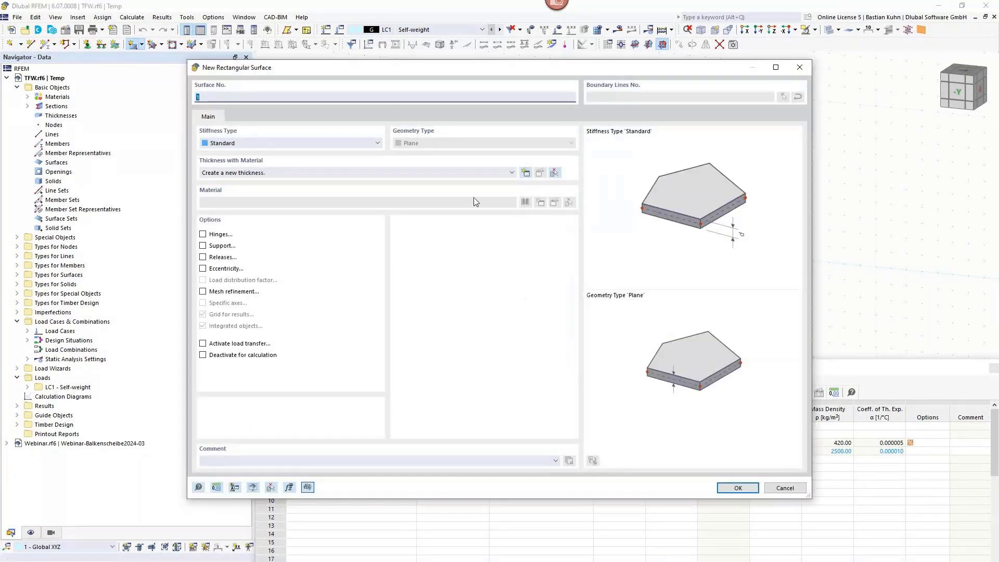
click(498, 176)
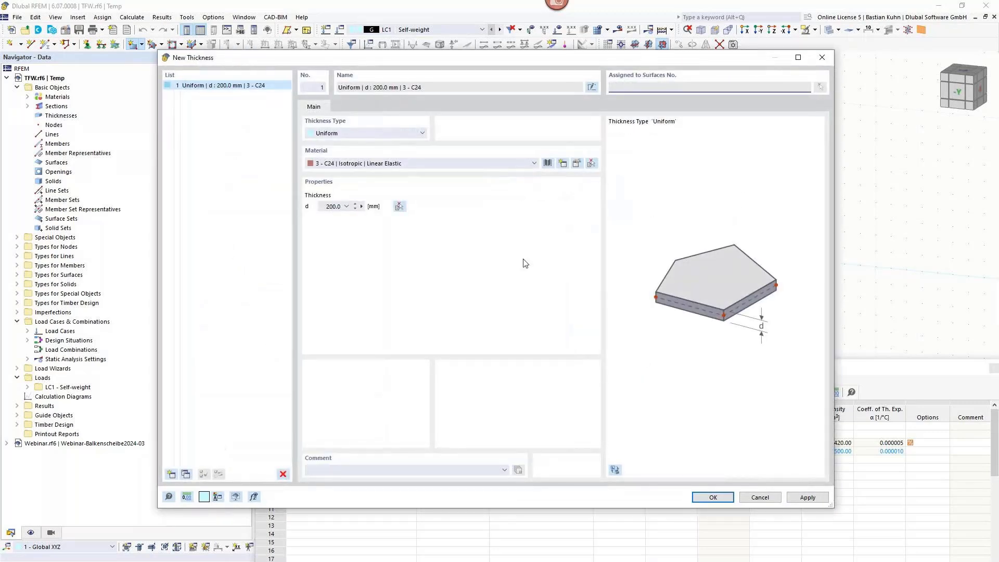
click(469, 163)
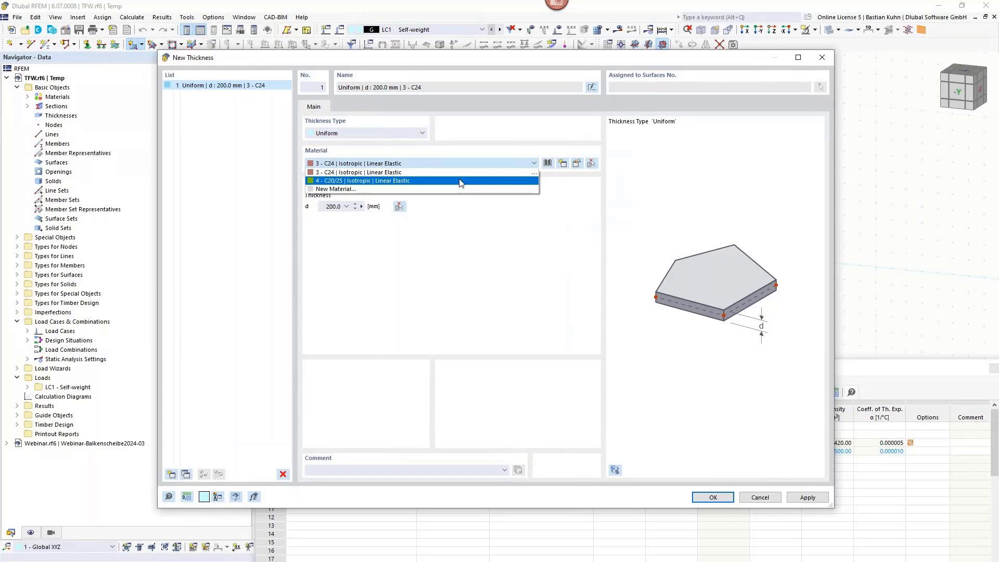
click(460, 181)
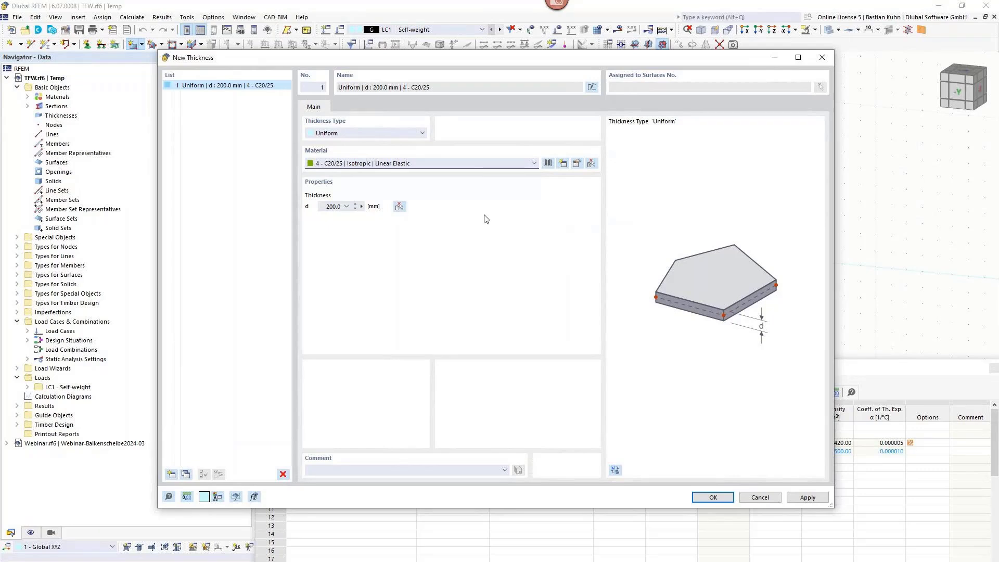
click(721, 498)
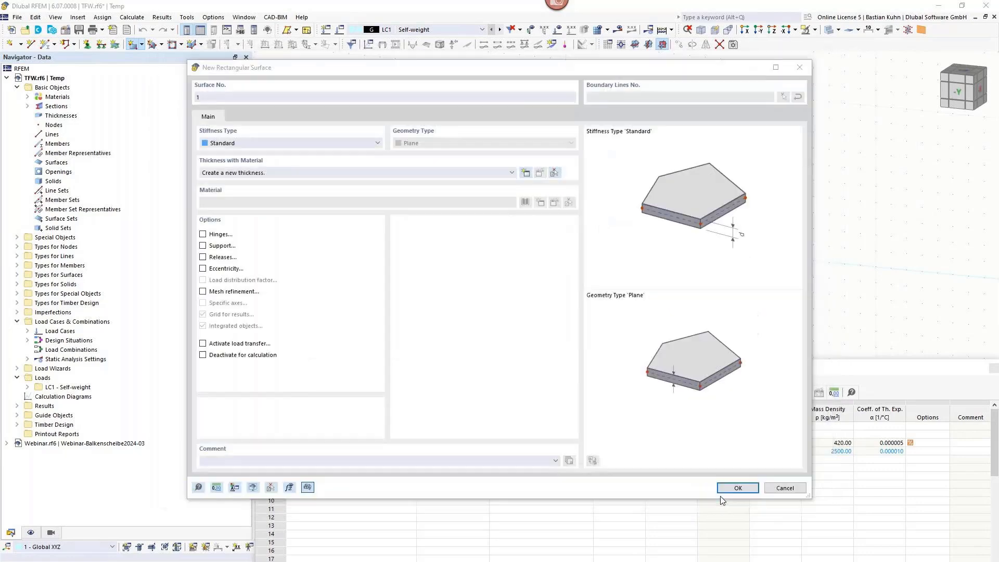
Draw the rectangular surface in the XZ plane from the origin to X 3.000 m, Z -3.000 m
click(734, 488)
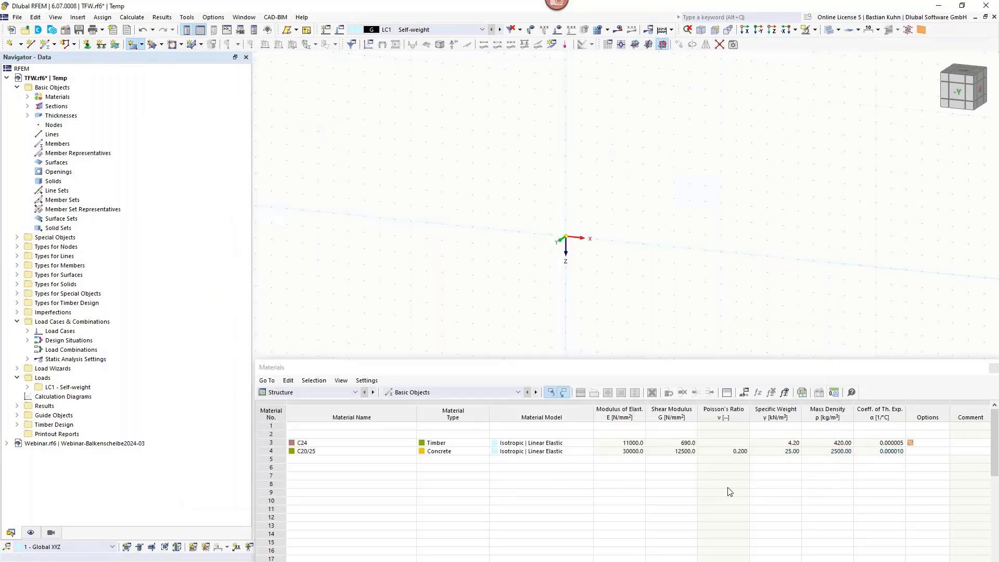
click(565, 237)
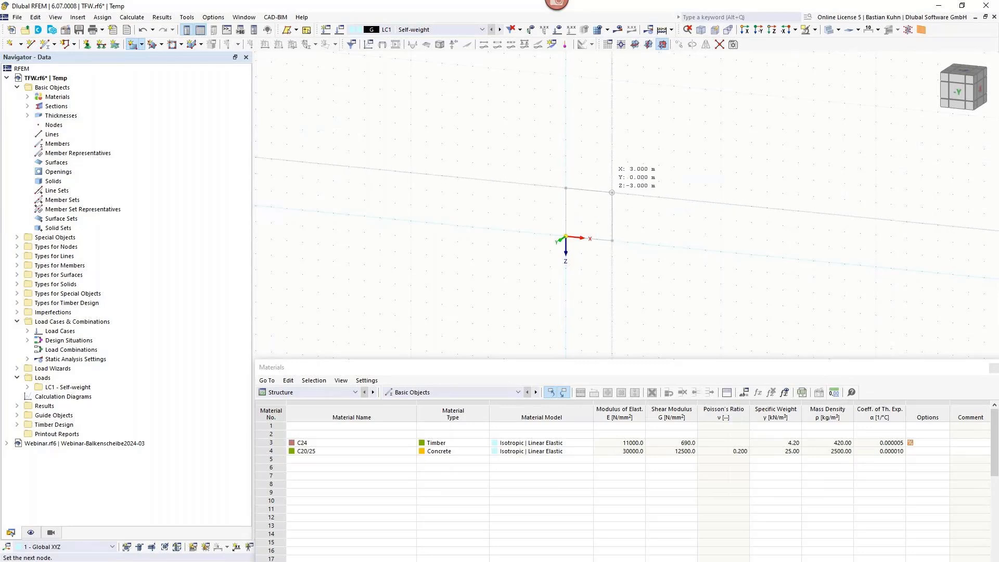
click(612, 192)
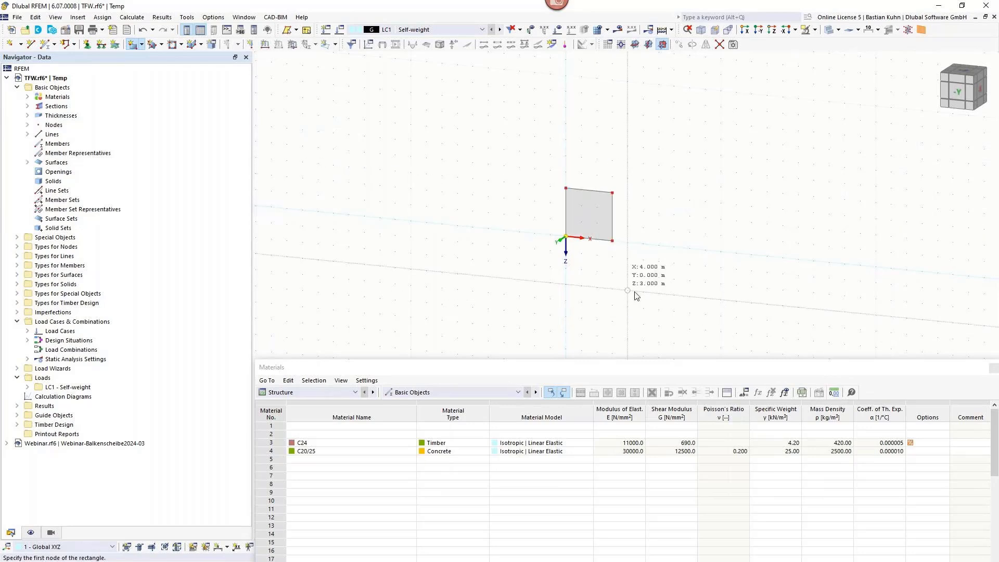
key(Escape)
Set the X coordinate of the two surface nodes away from the origin to 2.56 m
drag(636, 270, 599, 183)
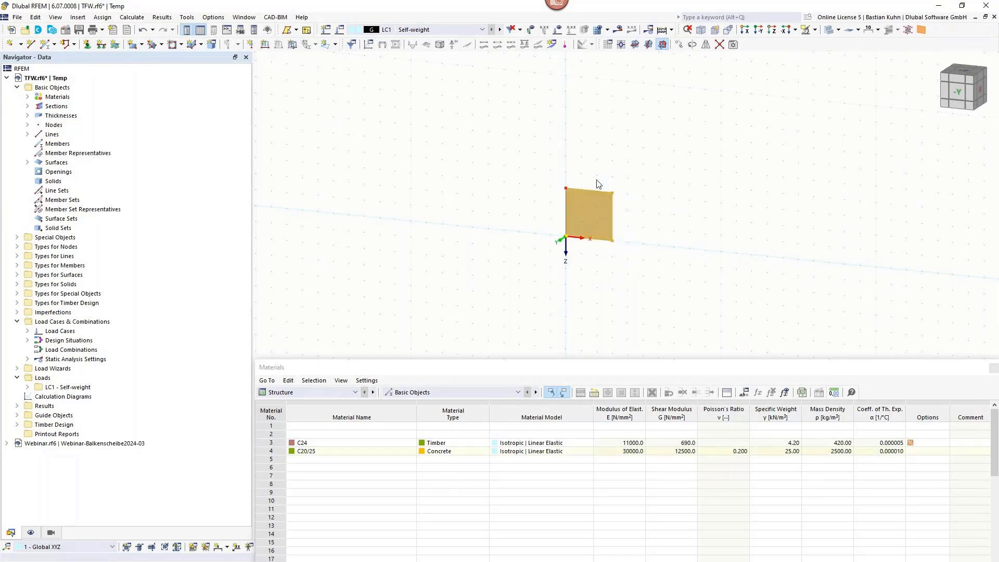
right_click(611, 196)
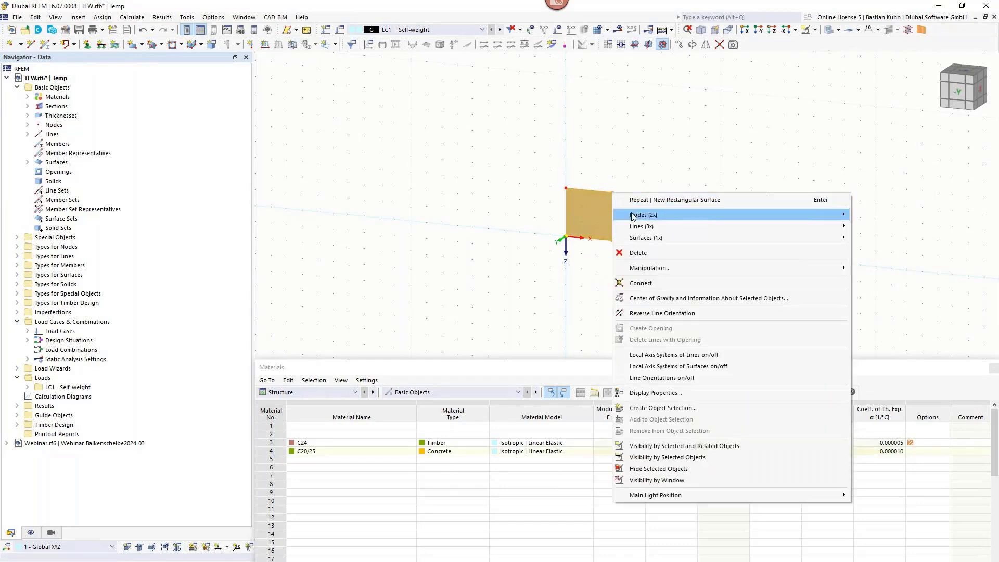
mouse_move(743, 216)
click(866, 216)
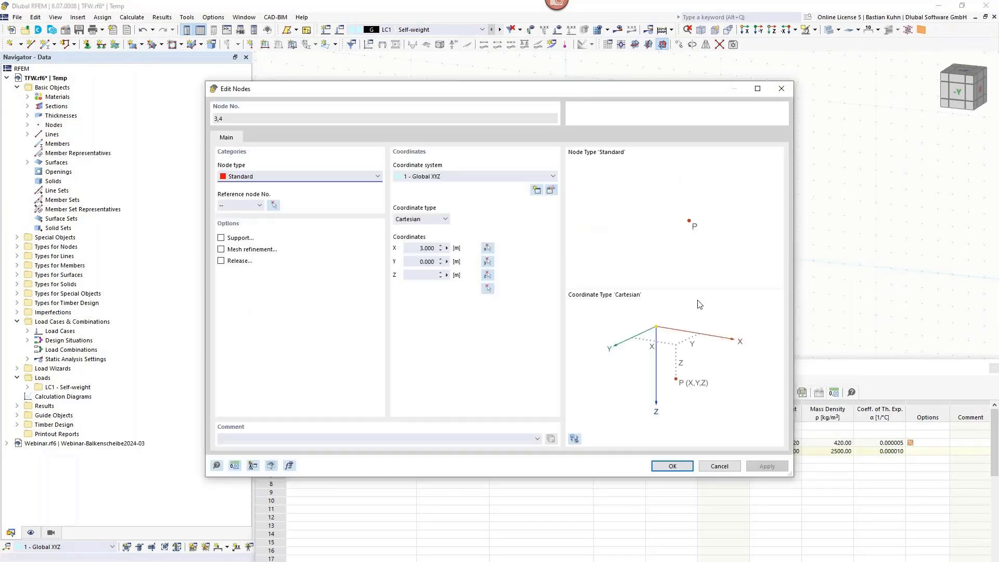
click(416, 248)
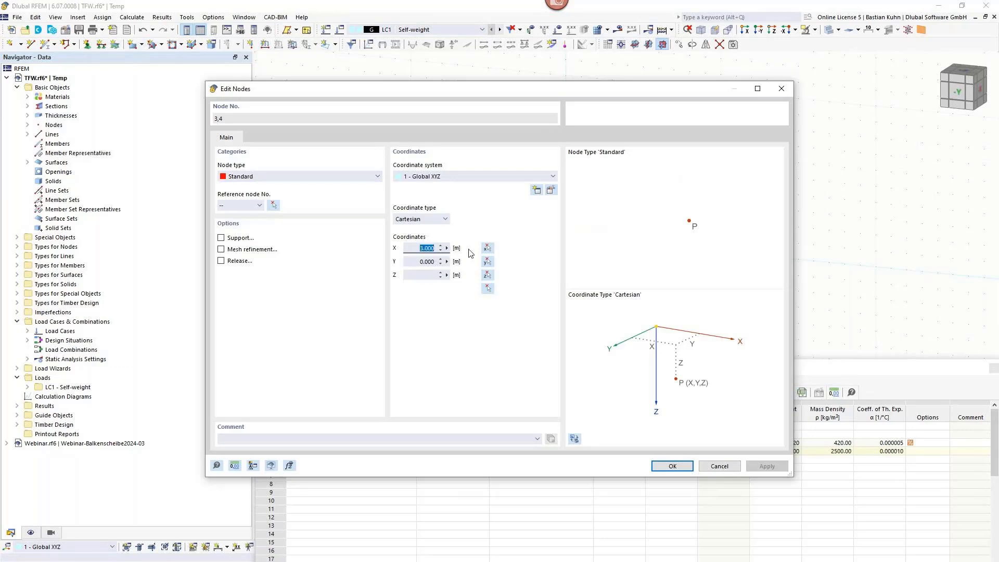
text(2,56)
click(666, 469)
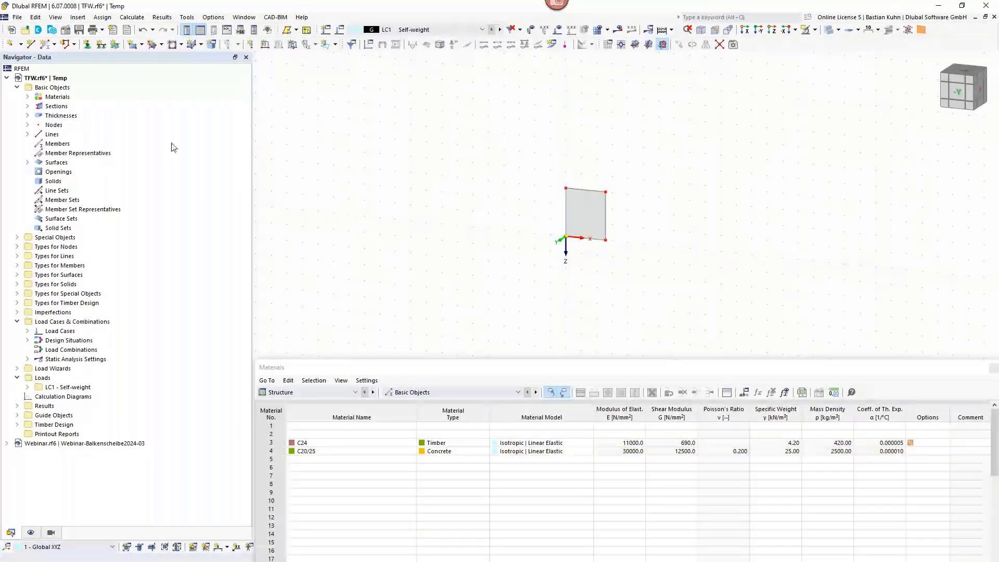
Dock the table window and add a linear length dimension below the wall's bottom edge, lying in the wall's plane
click(383, 370)
double_click(383, 371)
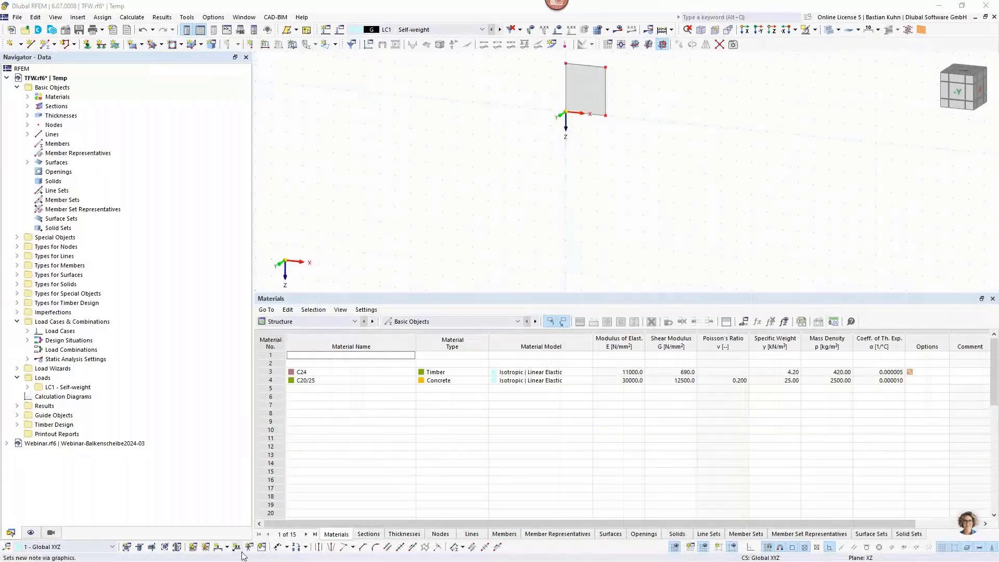
click(217, 550)
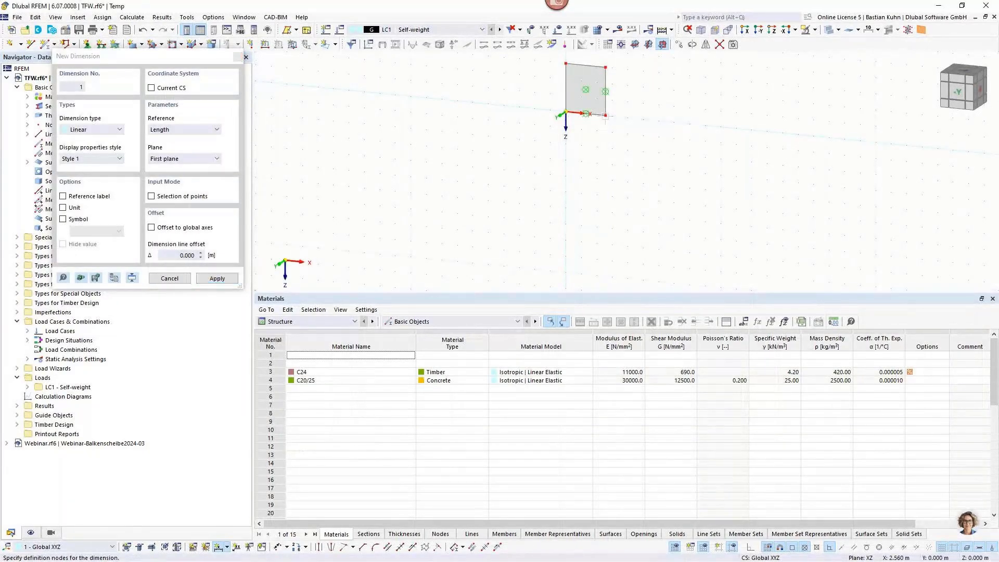
click(596, 138)
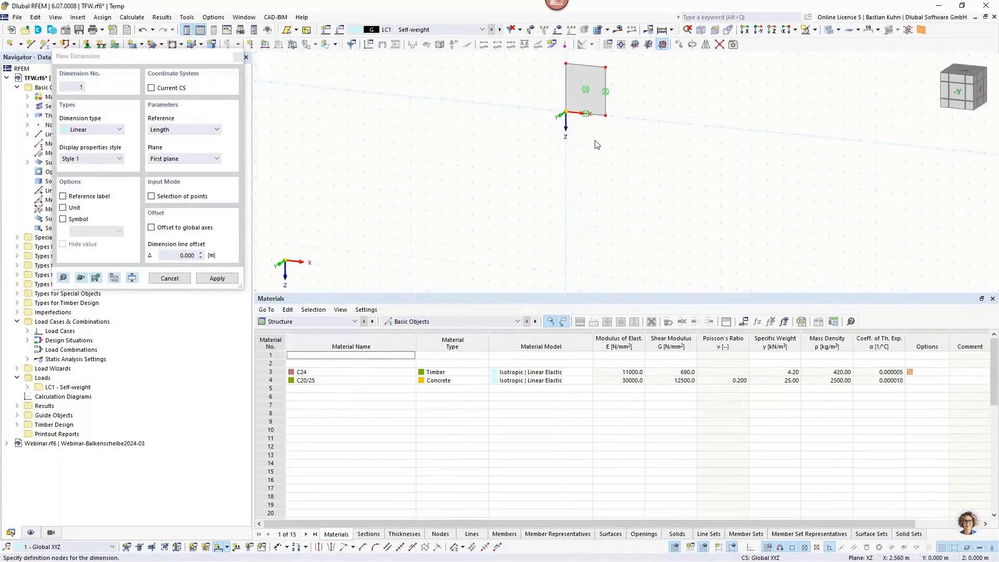
click(183, 159)
click(180, 176)
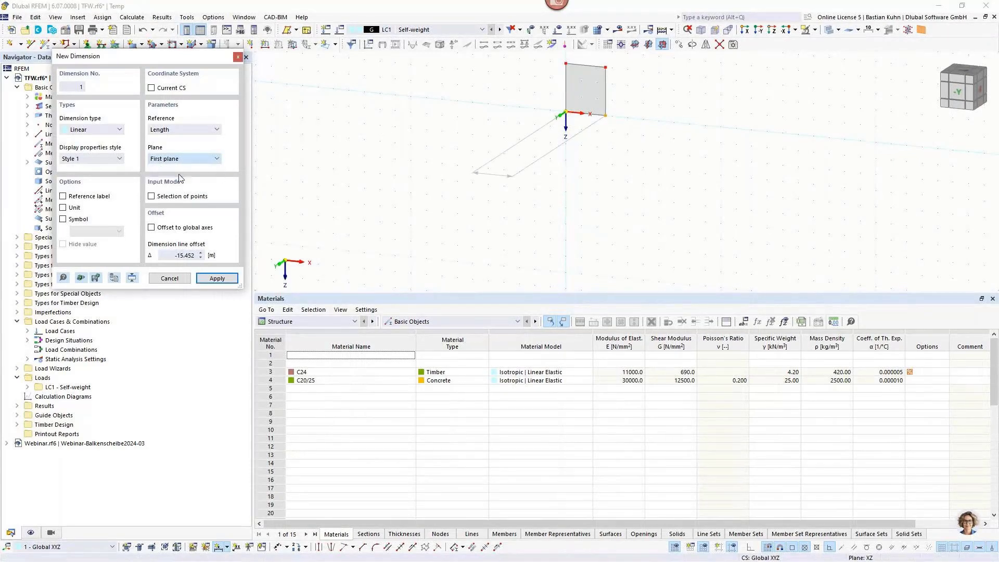
click(575, 146)
scroll(575, 139, up, 3)
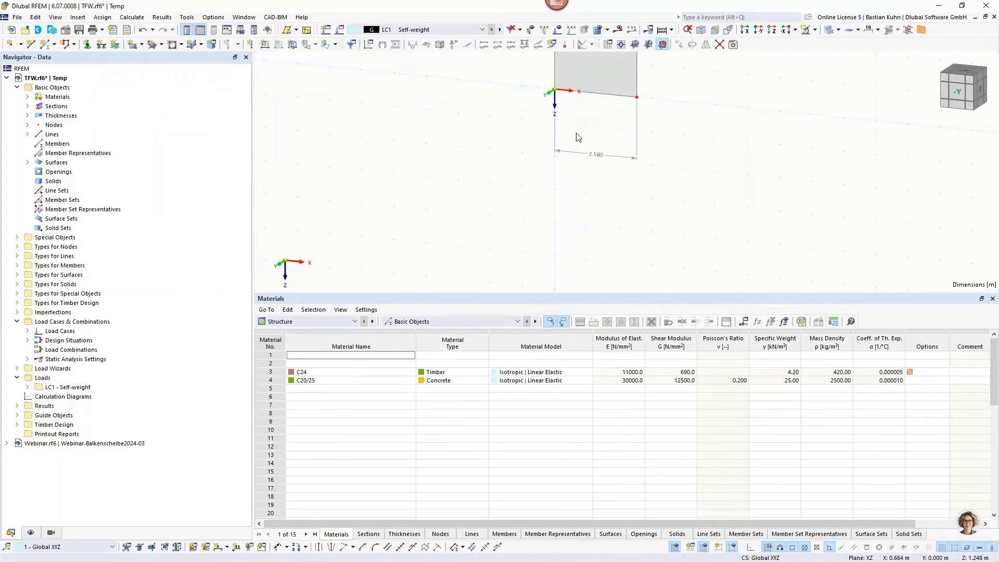
middle_drag(591, 138, 525, 205)
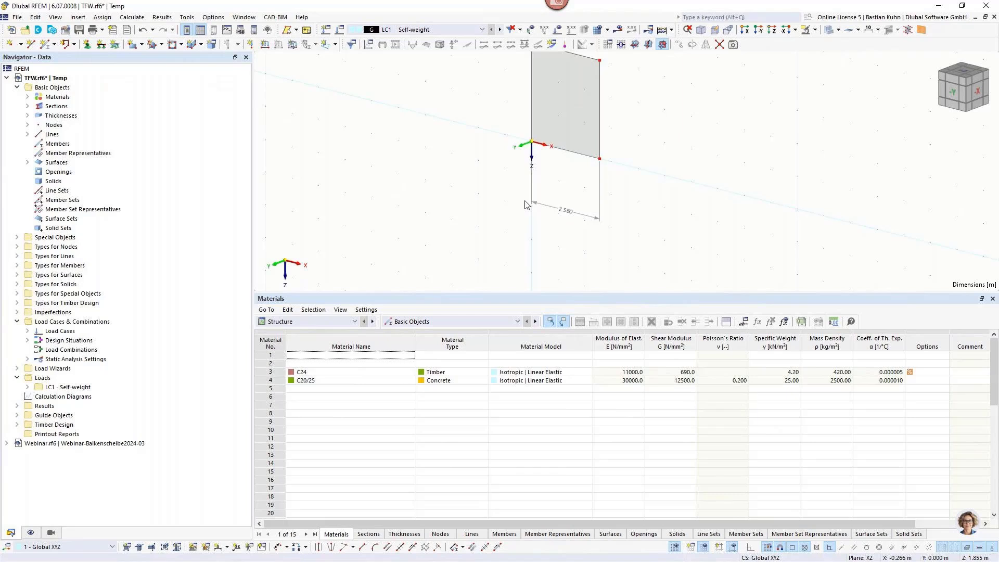
middle_drag(571, 182, 566, 217)
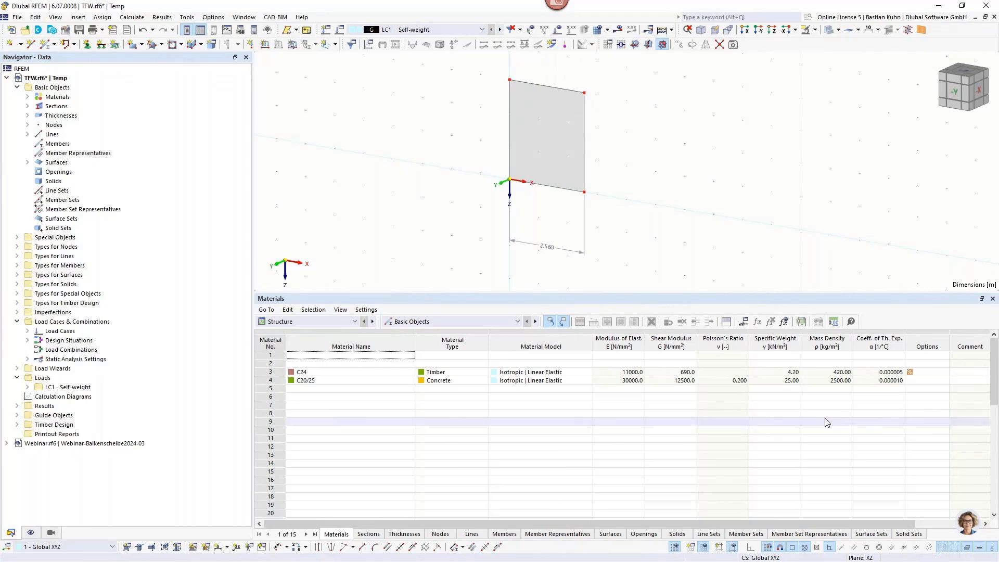
Switch to the Knowledge Base article in the browser and examine the wall's loading, supports and horizontal deformation formulas
key(alt+Tab)
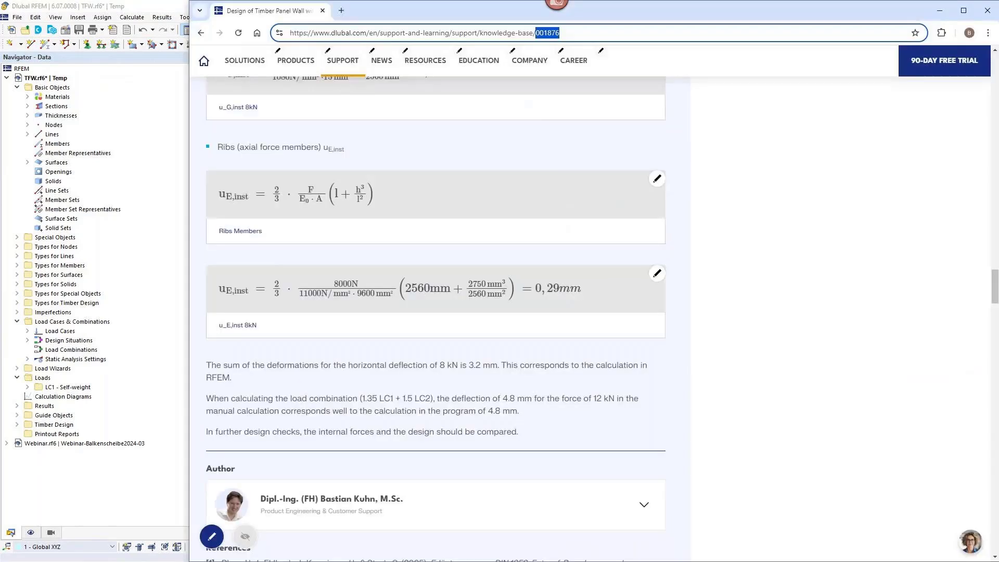
scroll(781, 442, up, 15)
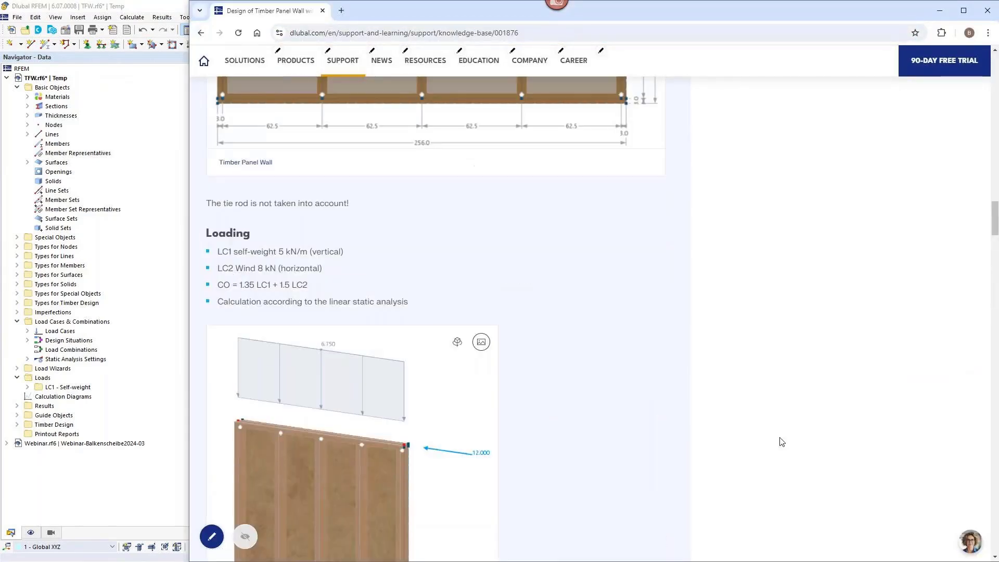
scroll(637, 399, down, 3)
scroll(281, 172, up, 3)
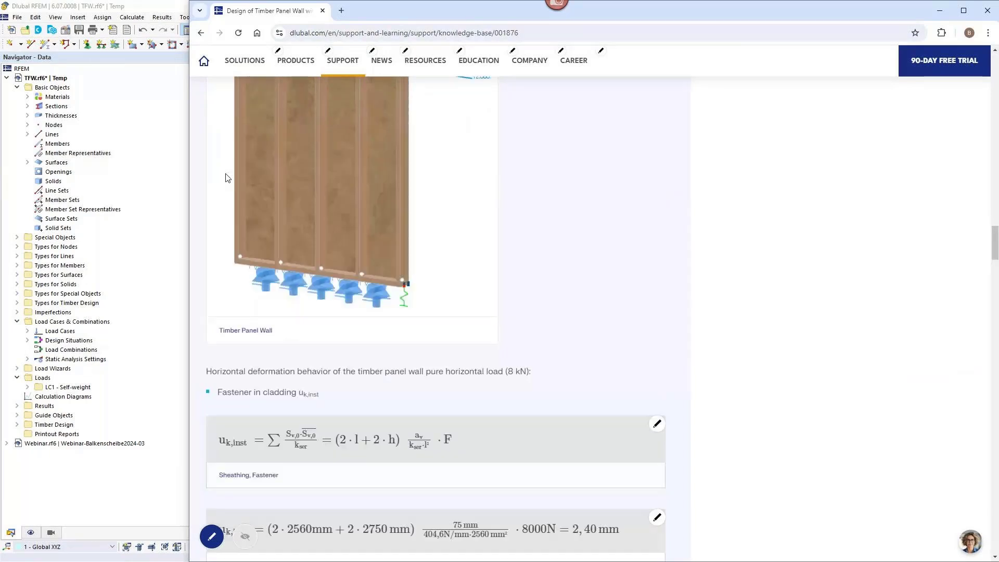
scroll(249, 171, down, 3)
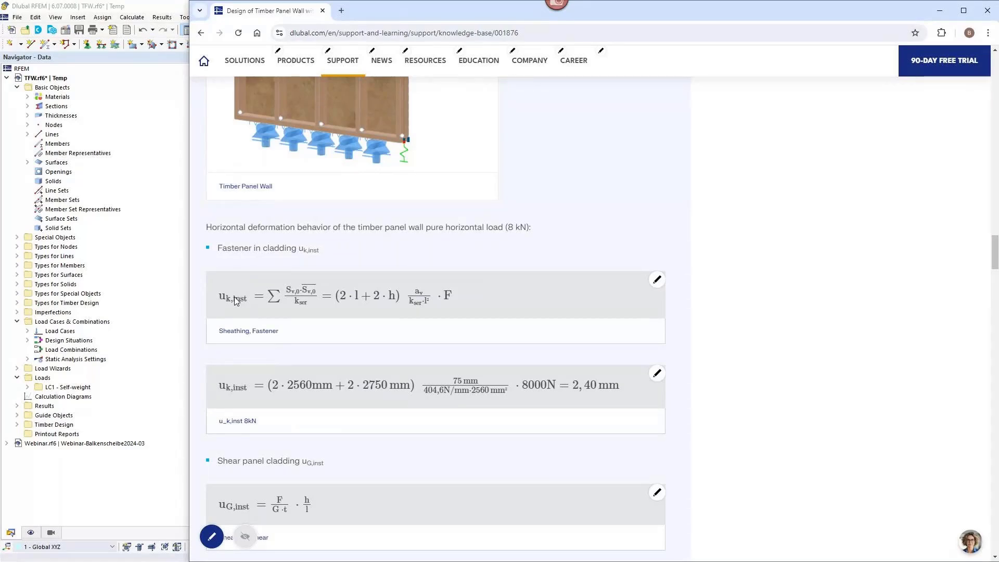
scroll(235, 301, up, 3)
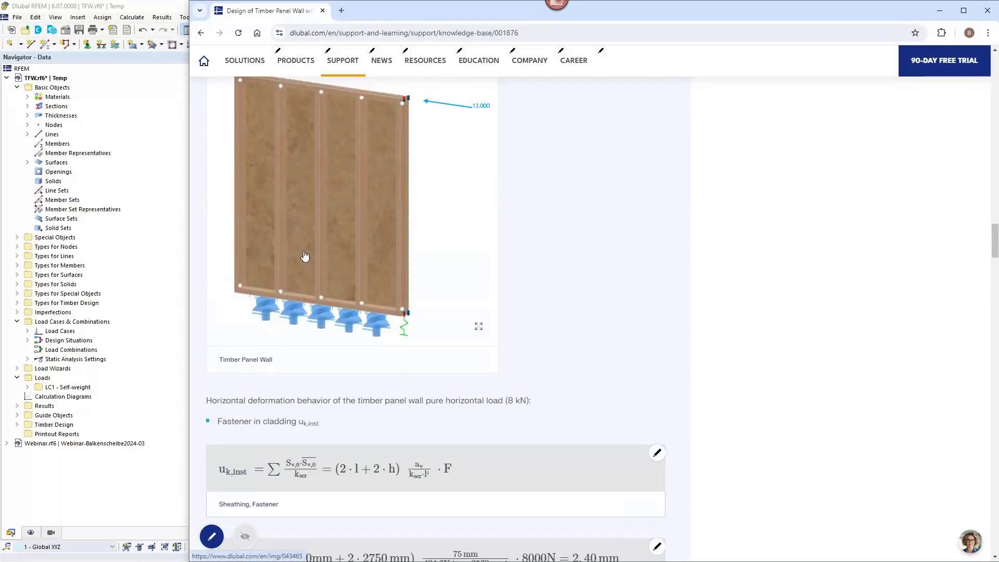
scroll(305, 256, down, 3)
scroll(292, 266, up, 6)
scroll(275, 273, down, 6)
scroll(263, 284, up, 5)
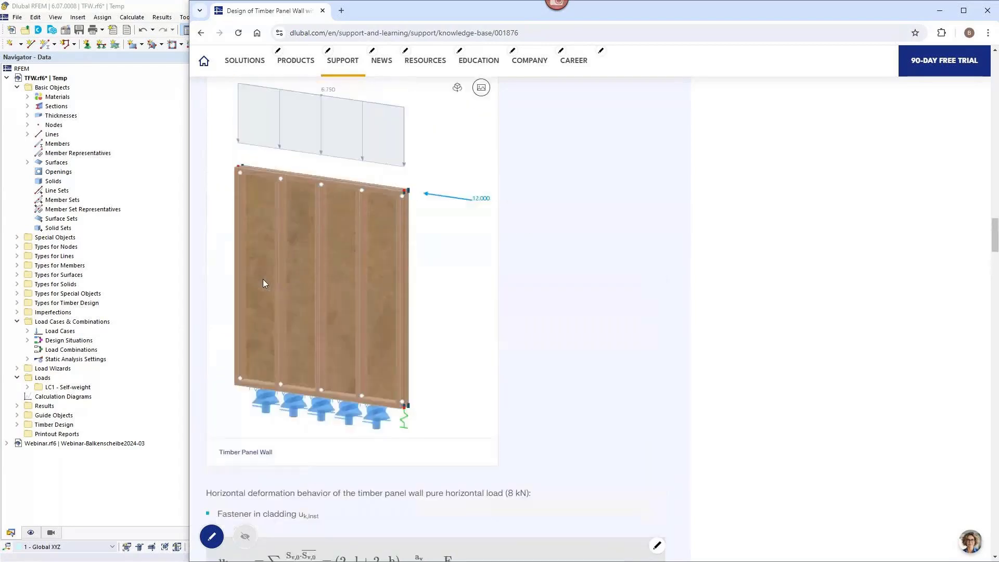
scroll(263, 284, up, 1)
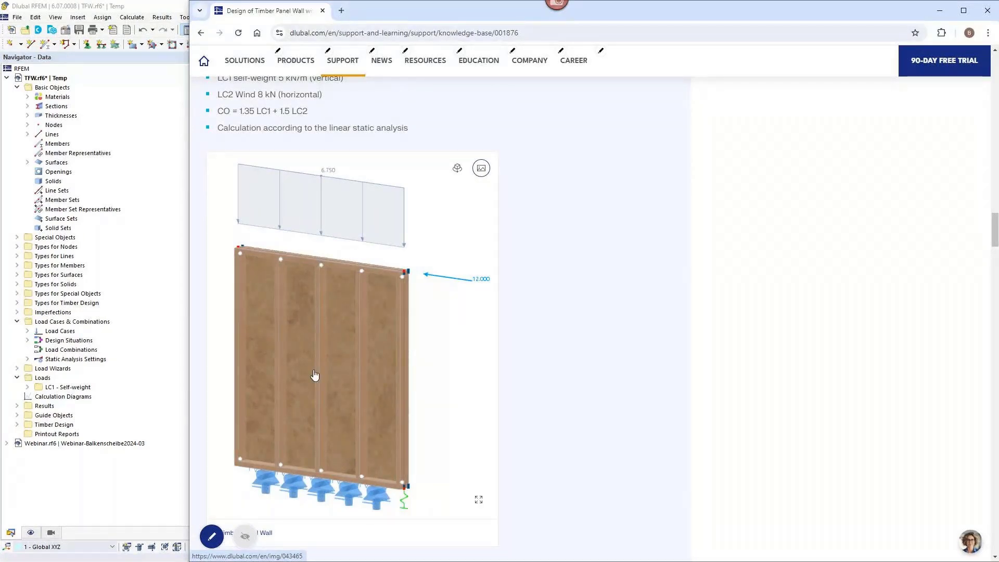
Switch back to RFEM and set the Z coordinate of the wall's two upper nodes to -2.75 m
key(alt+Tab)
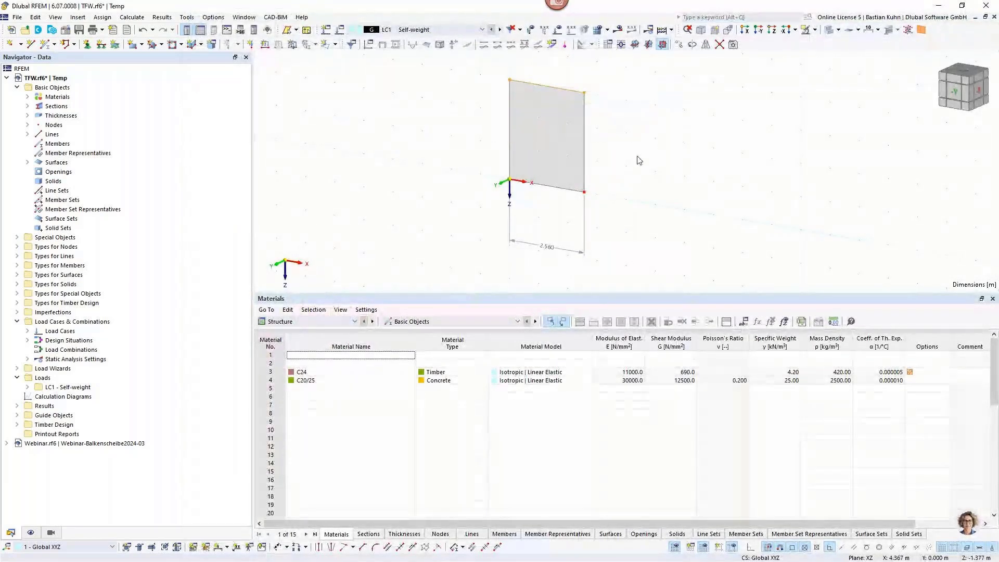
right_click(583, 93)
mouse_move(804, 115)
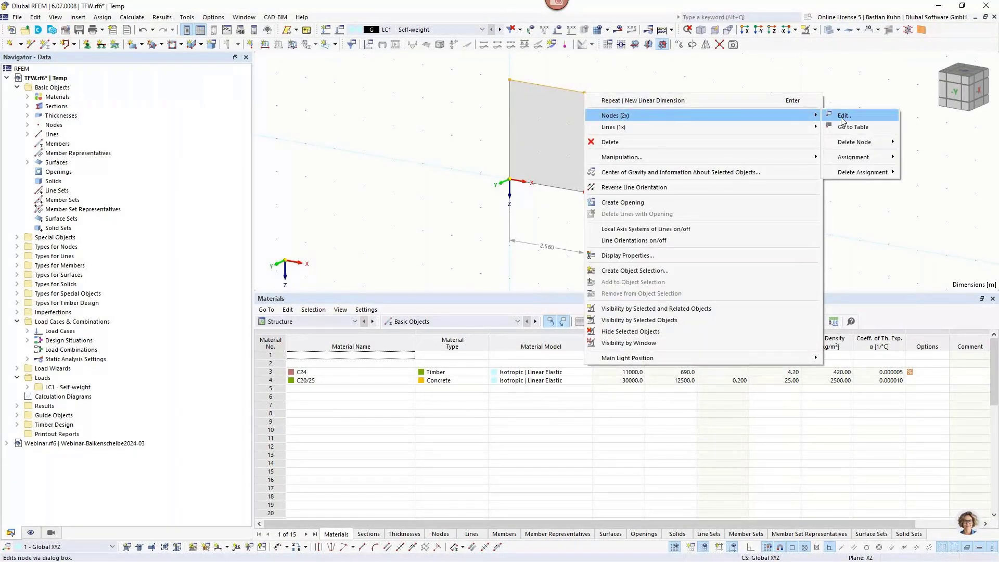
click(842, 115)
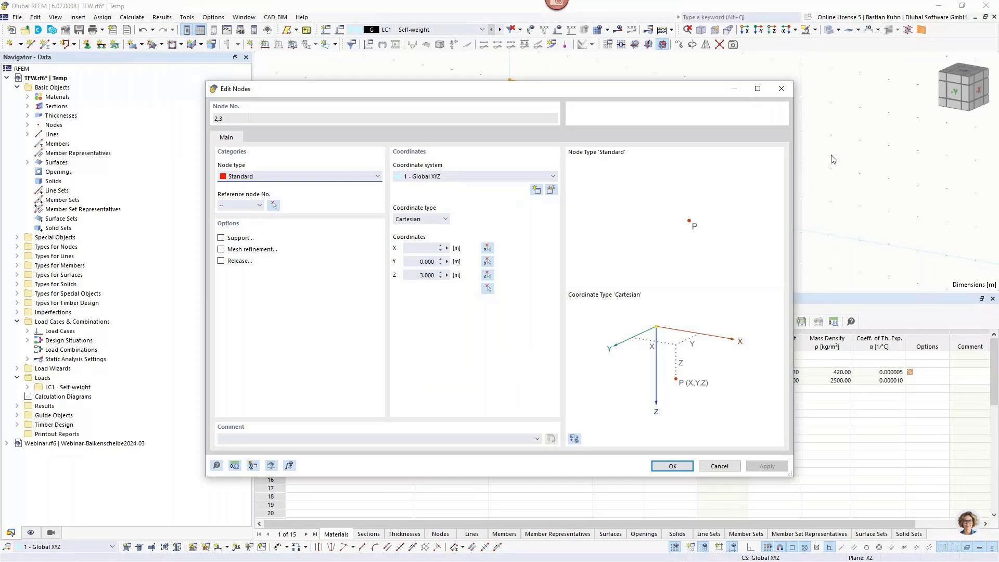
double_click(421, 276)
key(BackSpace)
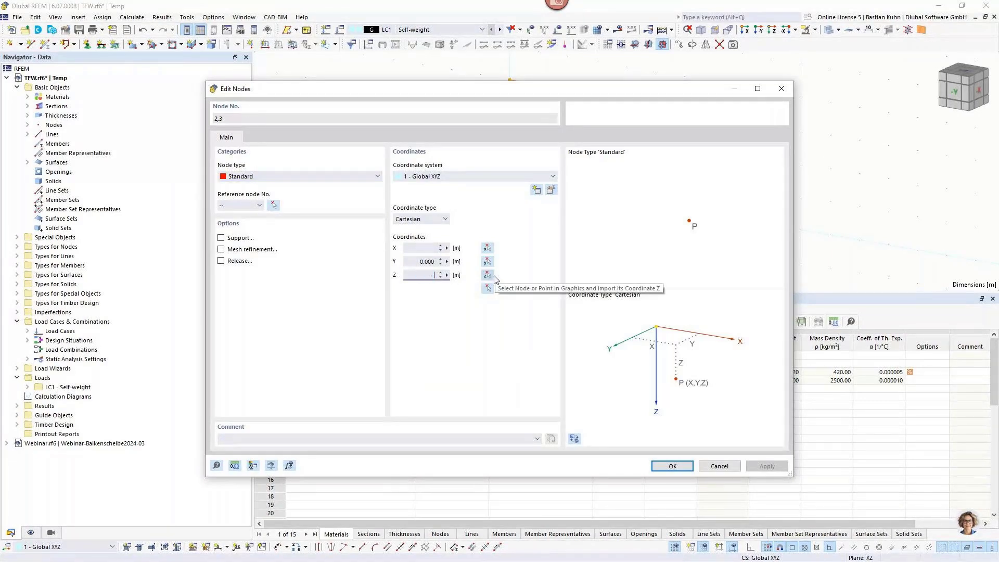
text(-2,75)
click(661, 470)
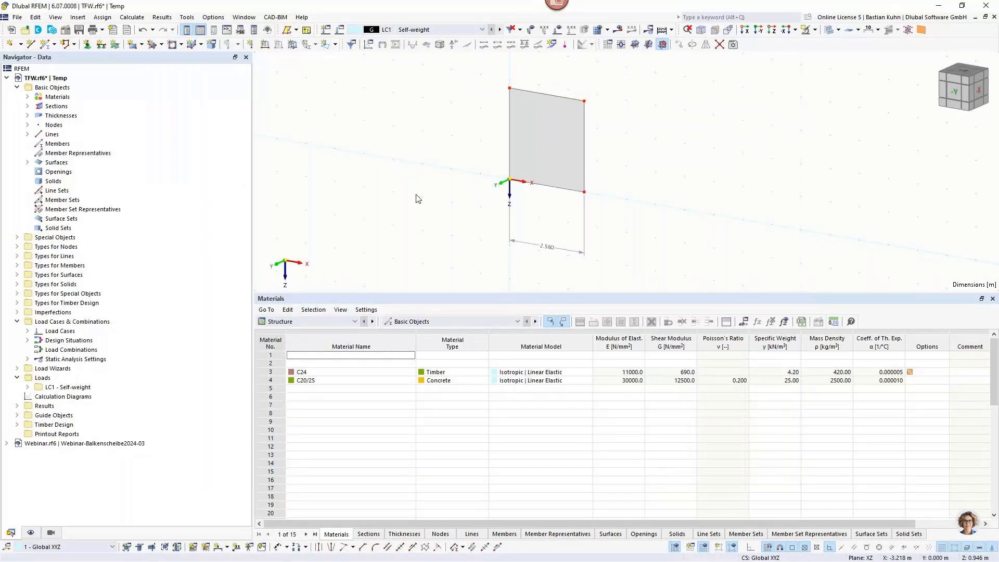
Restrain φX in the Hinged nodal support, keeping φY free, and assign the support to the bottom node at the origin
click(87, 44)
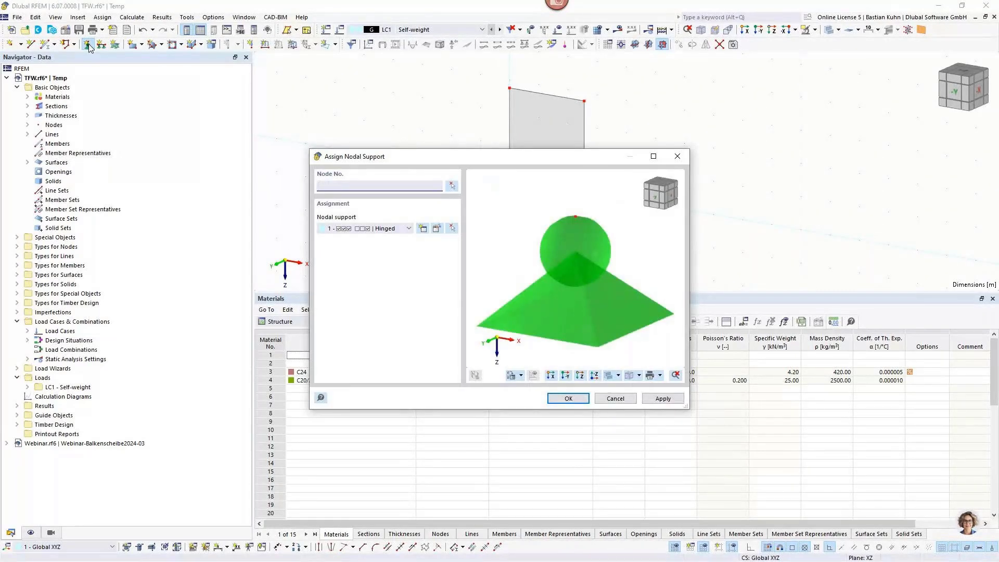
click(422, 229)
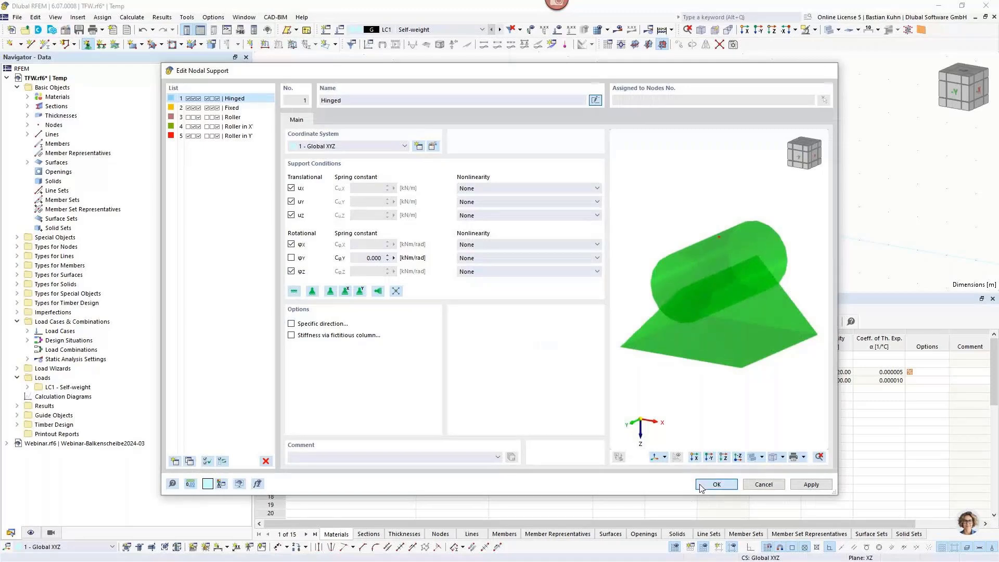
click(703, 483)
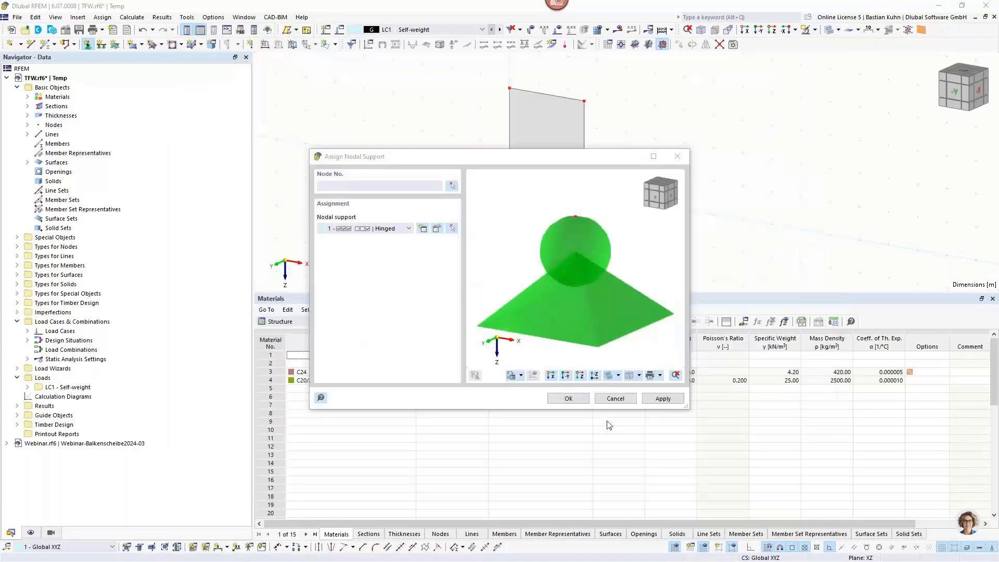
click(565, 399)
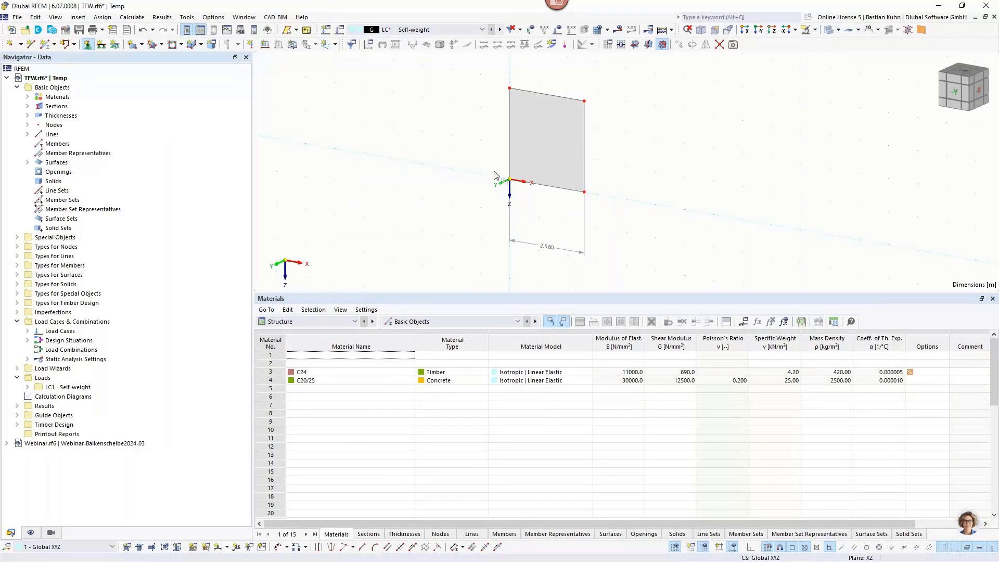
Create a nodal support with uX and φY free and all other directions fixed, and assign it to the other bottom node
click(90, 45)
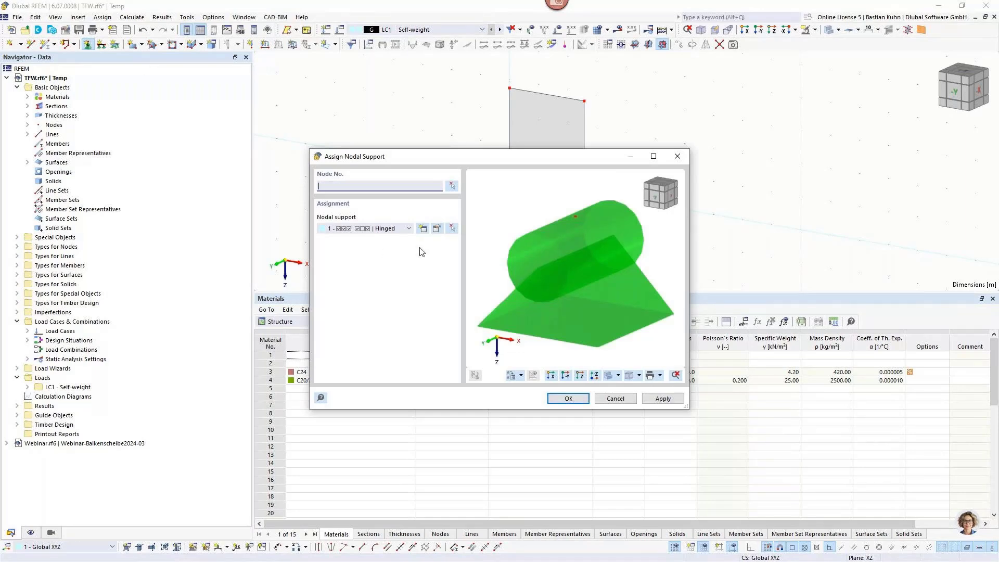
click(423, 229)
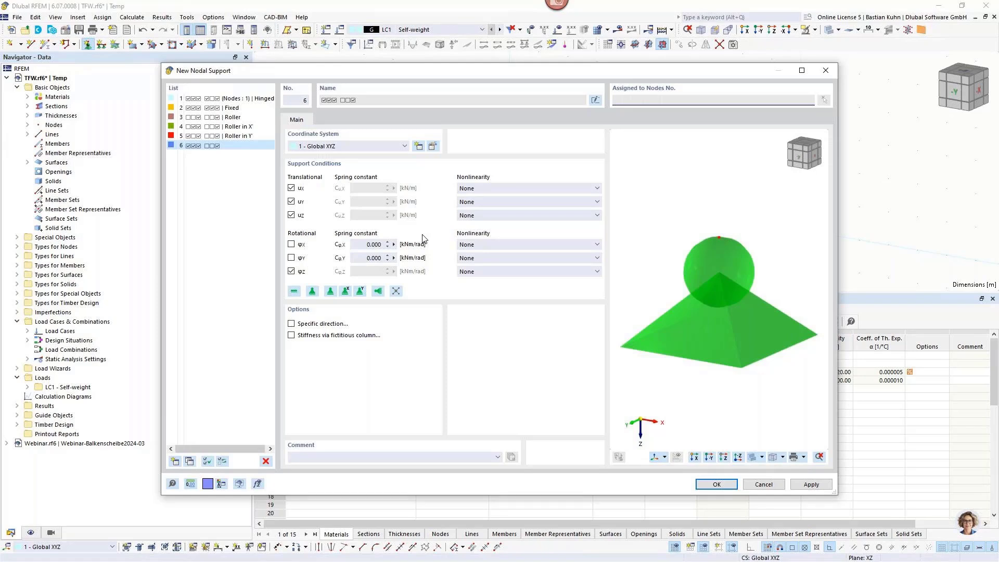
click(291, 244)
click(291, 188)
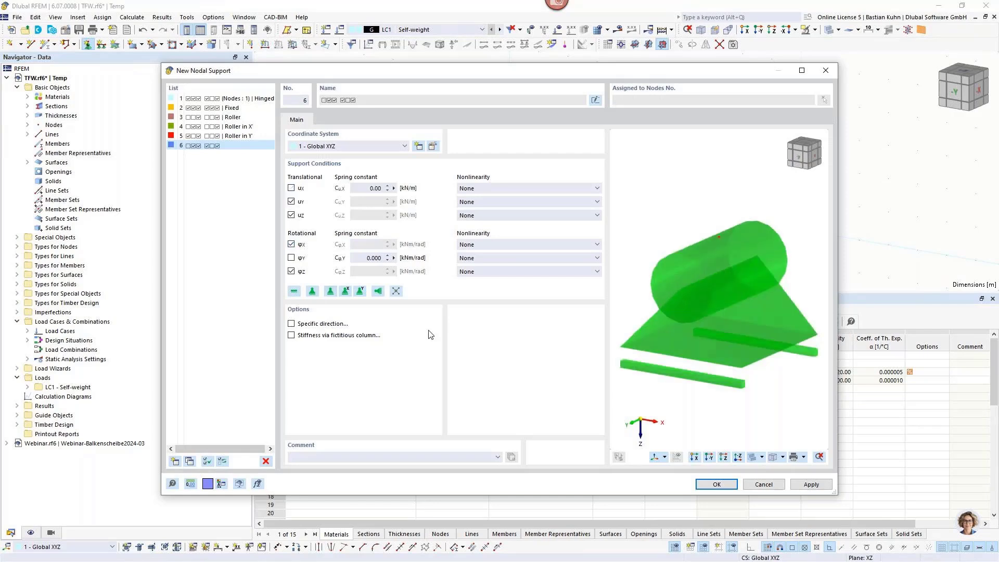
click(703, 486)
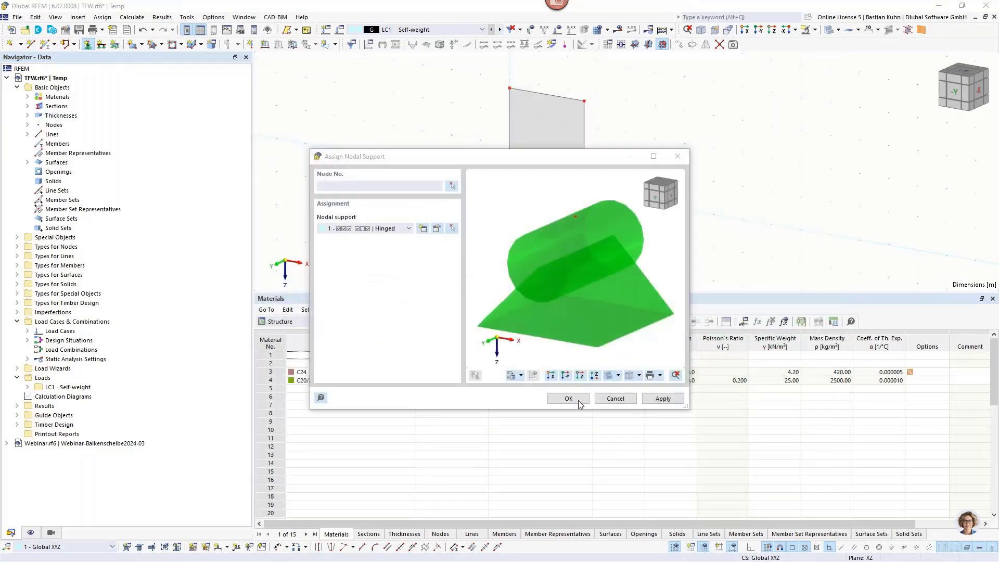
click(579, 400)
click(584, 193)
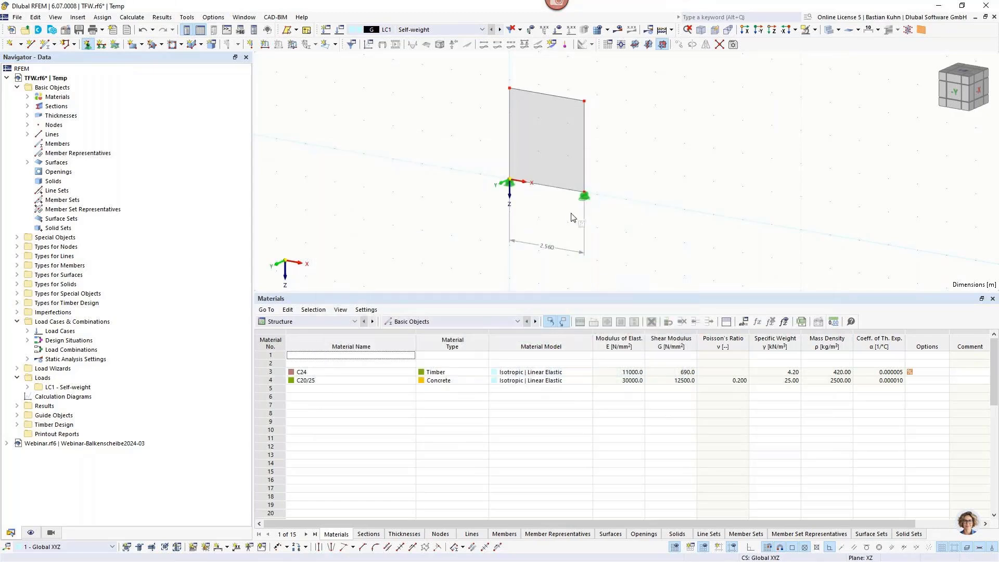
Create a nodal support that restrains only uY, and assign it to the wall's two upper nodes
click(87, 44)
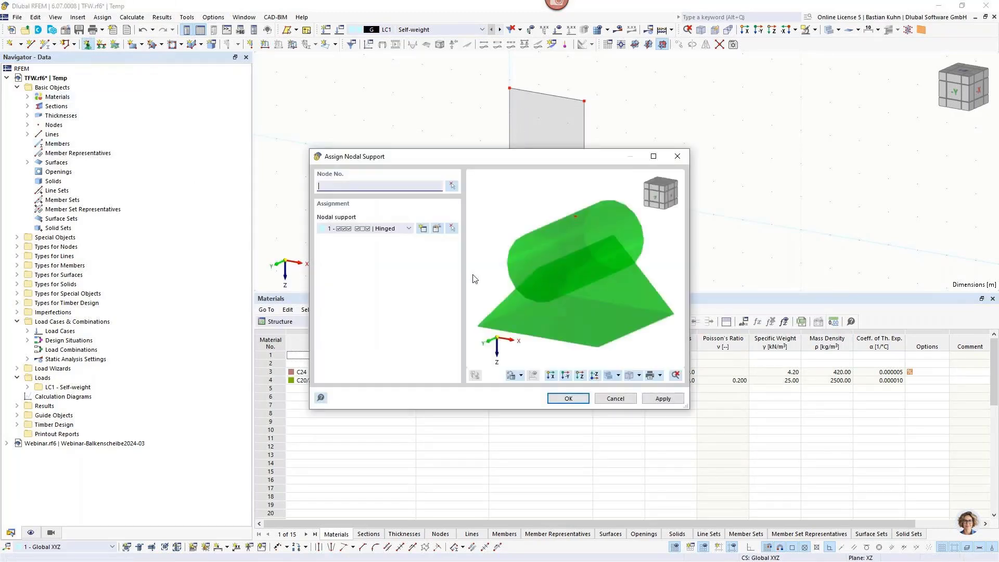
click(423, 230)
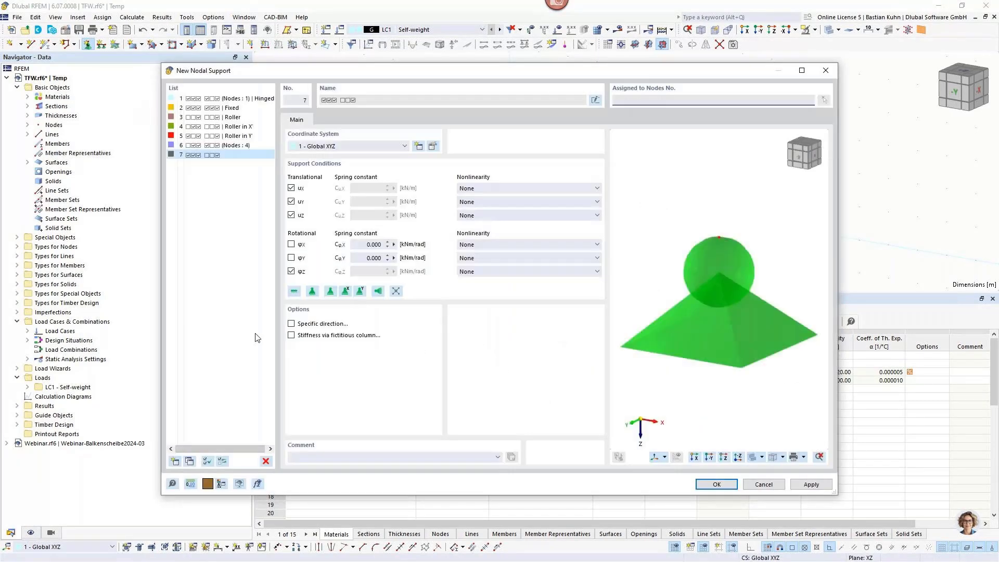
click(291, 188)
click(292, 214)
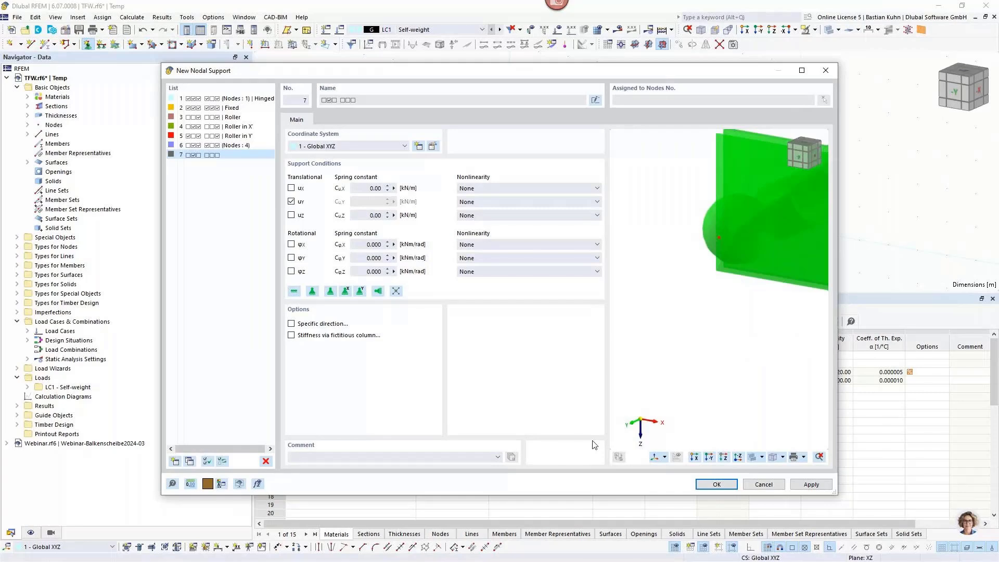
click(697, 483)
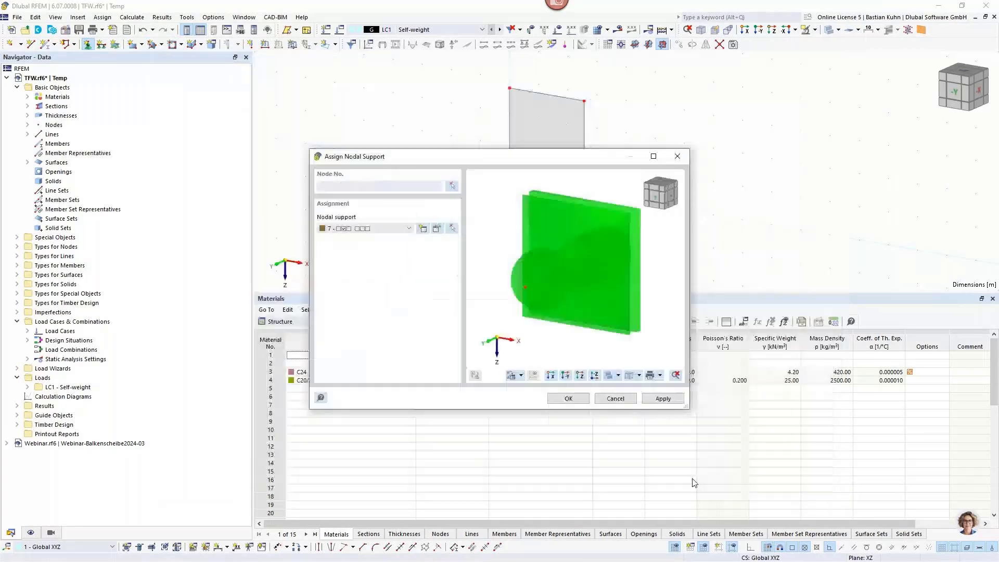
click(568, 399)
key(Escape)
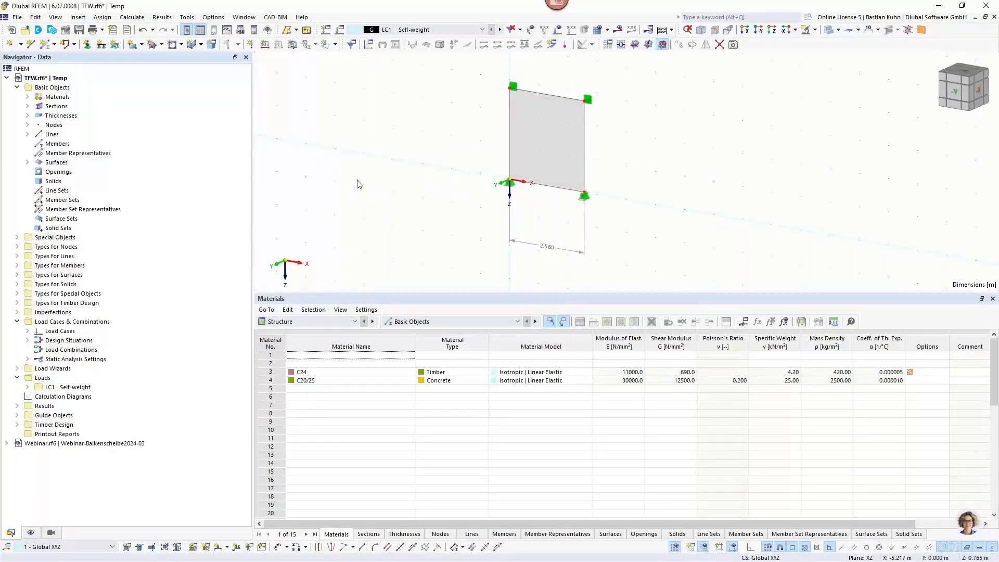
Apply a uniform line load of 5 kN/m to the wall's top edge in load case LC1
scroll(384, 194, down, 2)
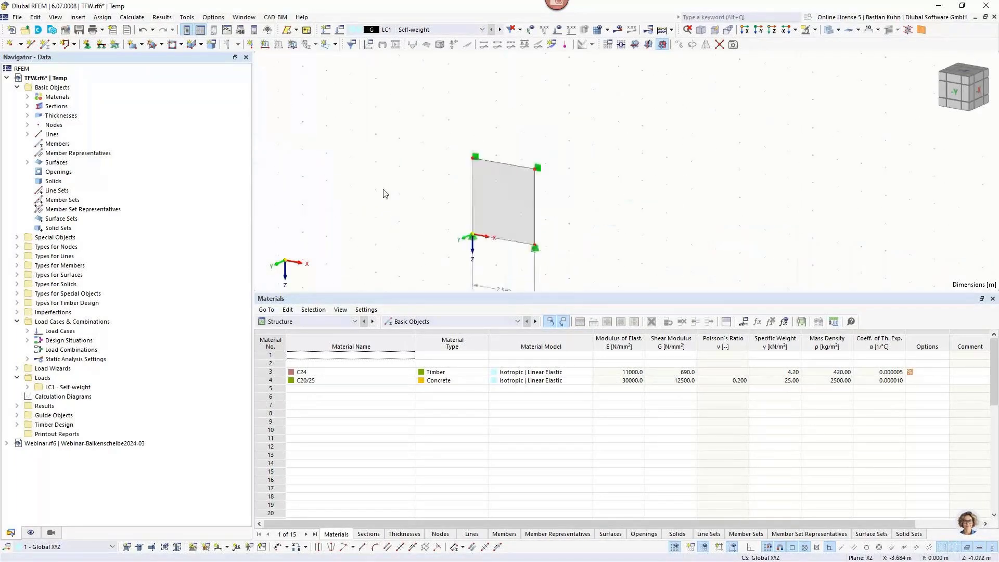
click(265, 45)
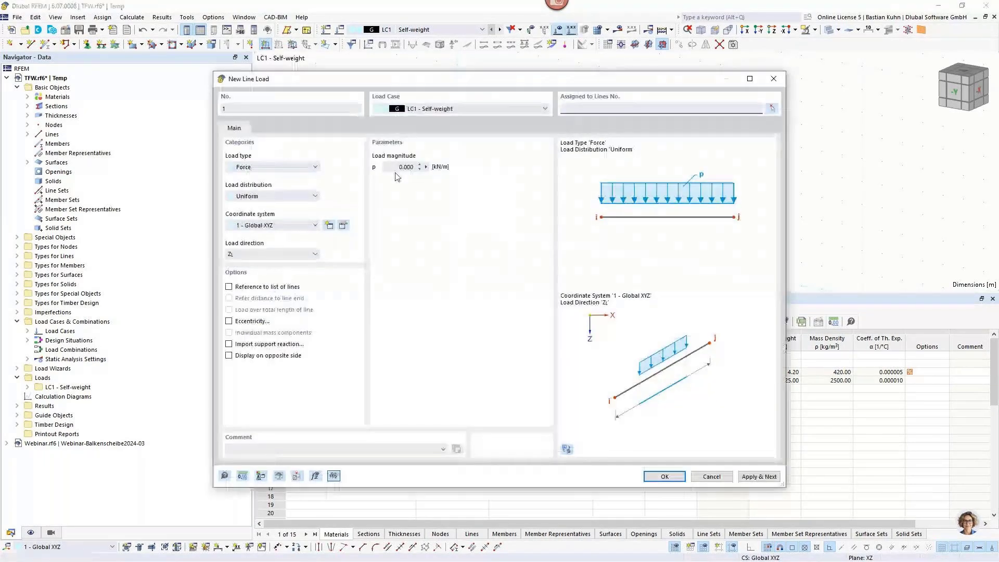
double_click(405, 167)
text(5)
key(Return)
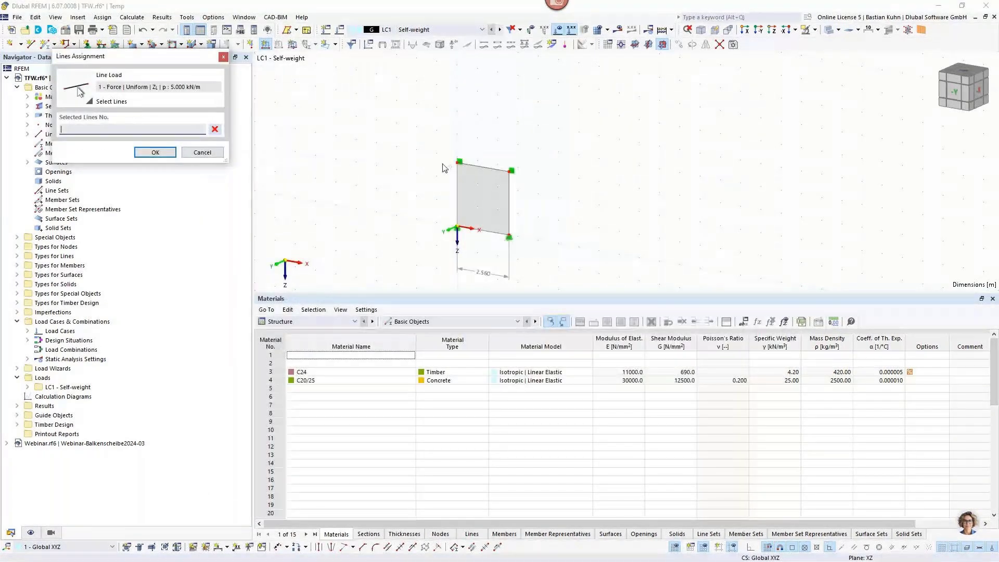
click(483, 166)
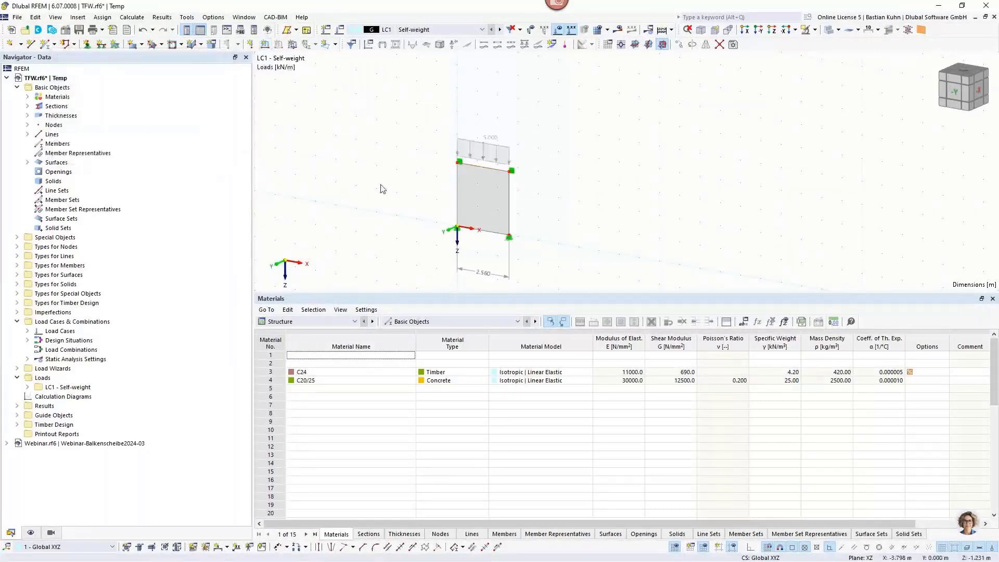
right_click(381, 185)
Create load case LC2 and set its action category to Wind
right_click(92, 322)
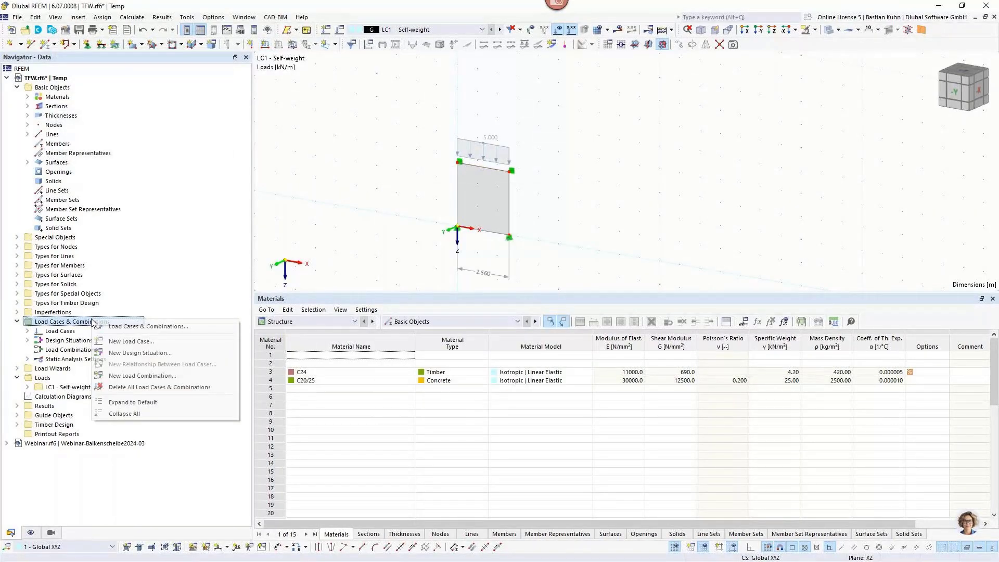
click(149, 326)
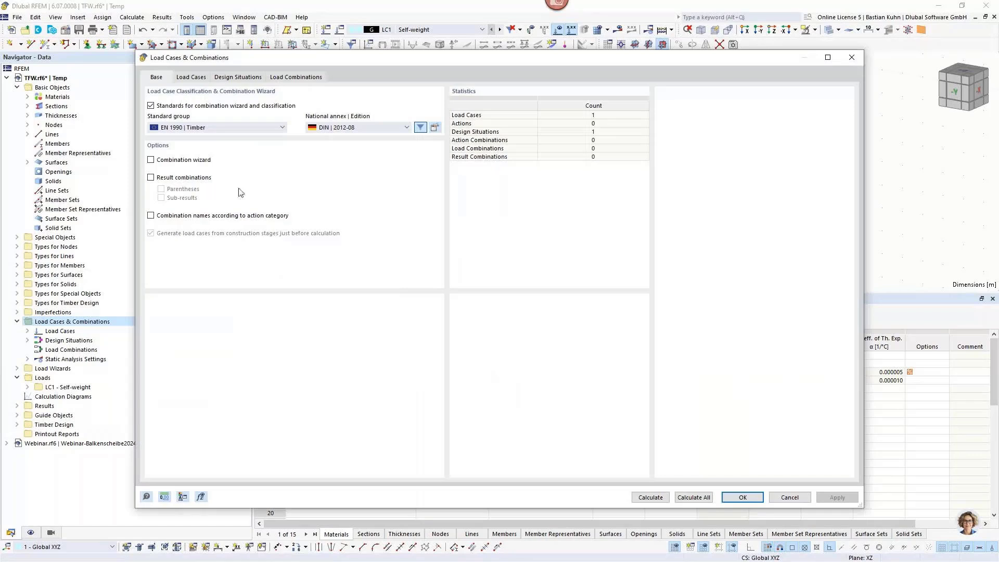
click(199, 79)
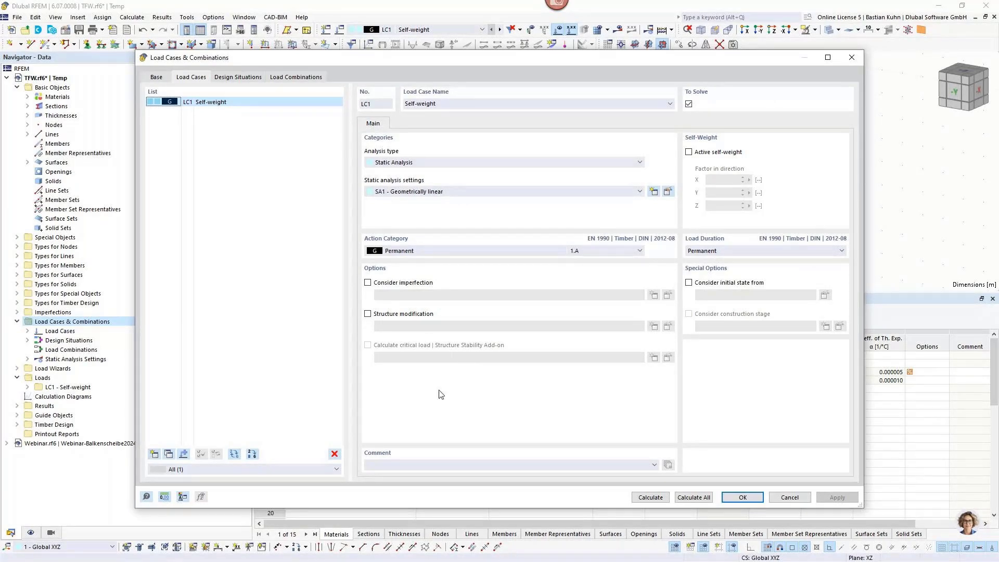
click(155, 454)
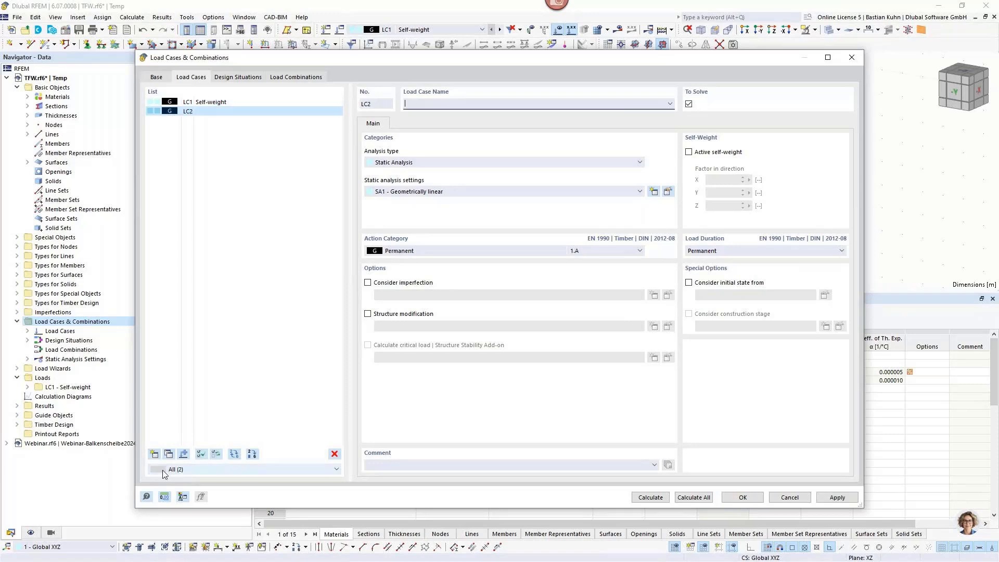
click(461, 253)
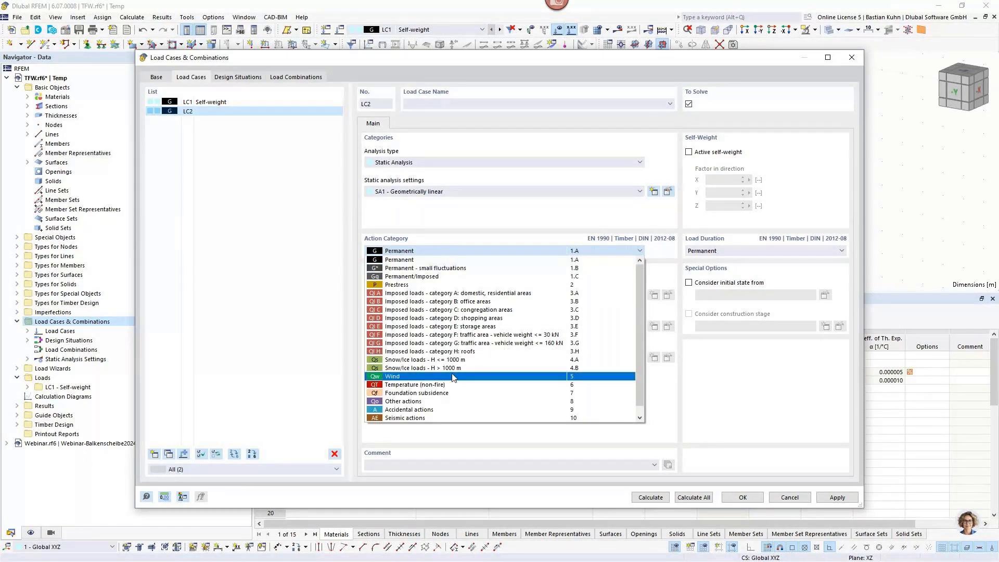
click(453, 376)
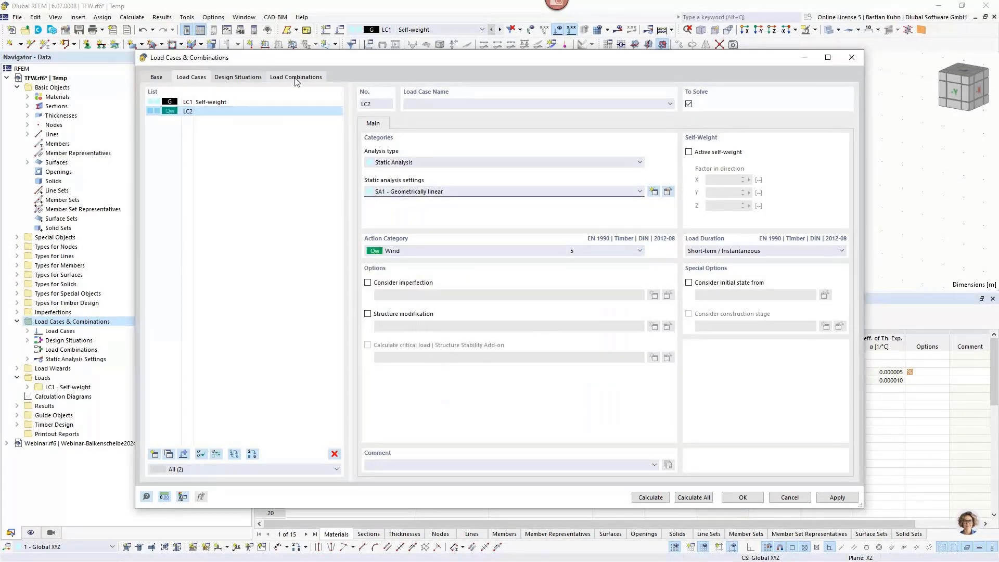
Create load combination CO1 with geometrically linear static analysis and assign both LC1 and LC2 to it
click(154, 454)
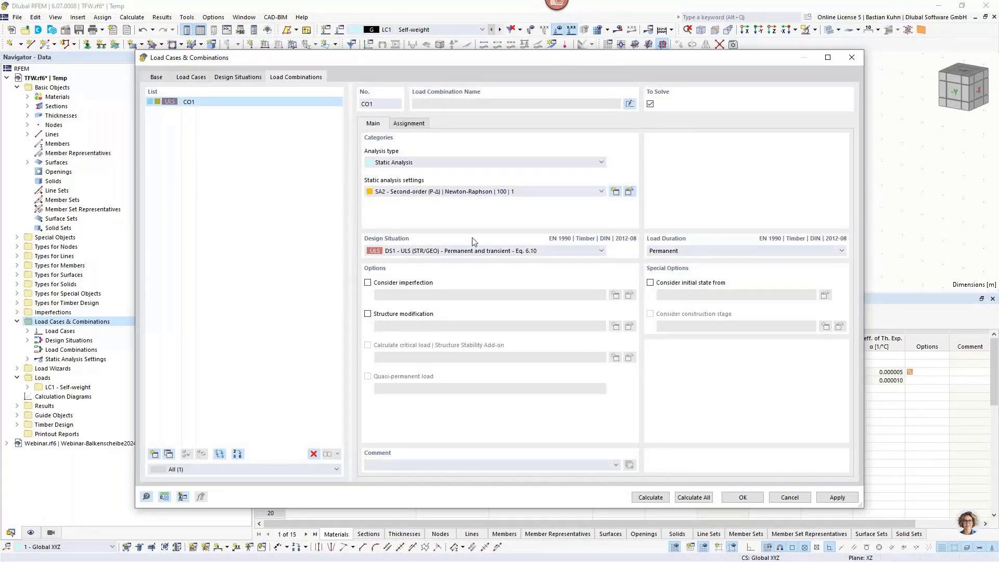
click(482, 192)
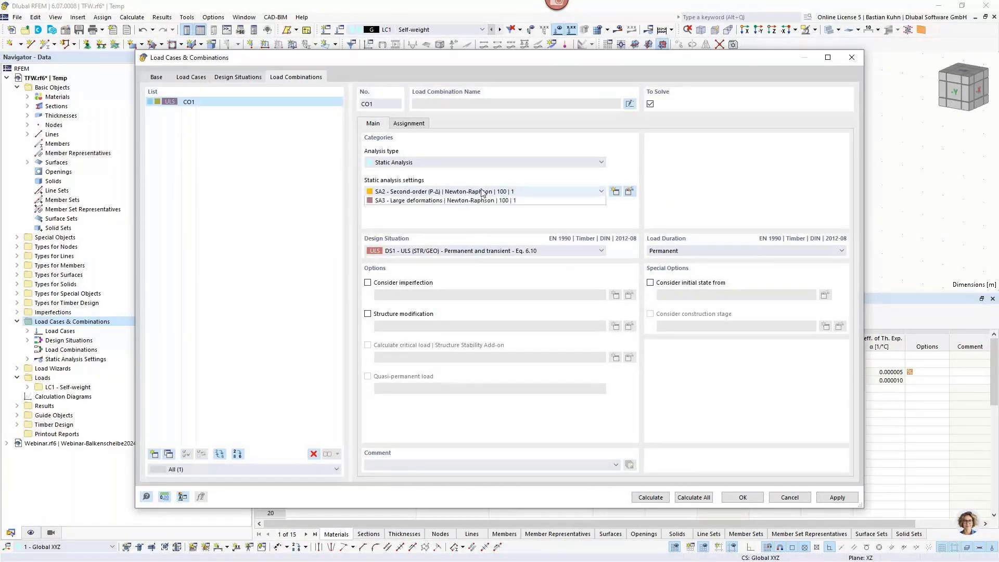
click(483, 192)
click(416, 123)
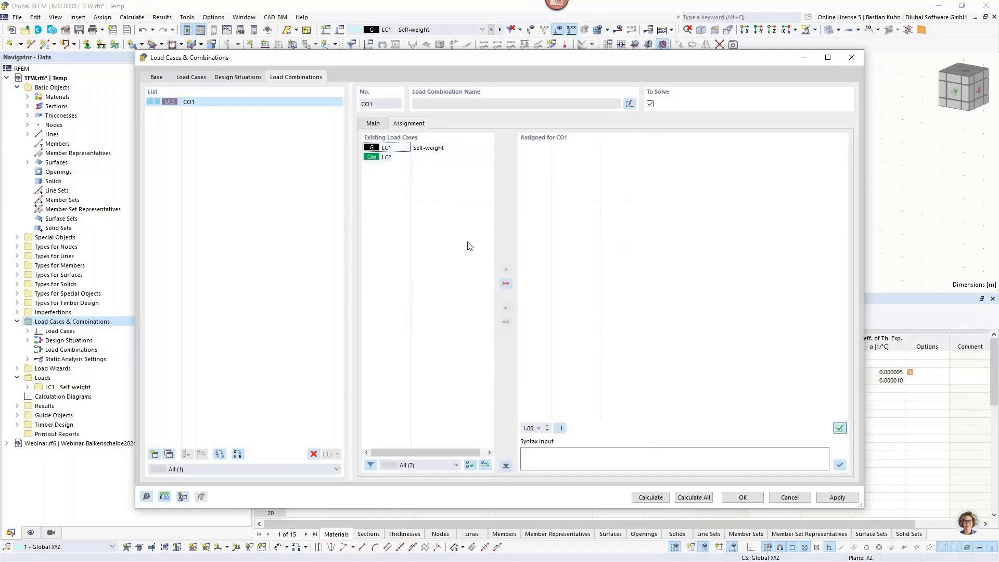
click(505, 283)
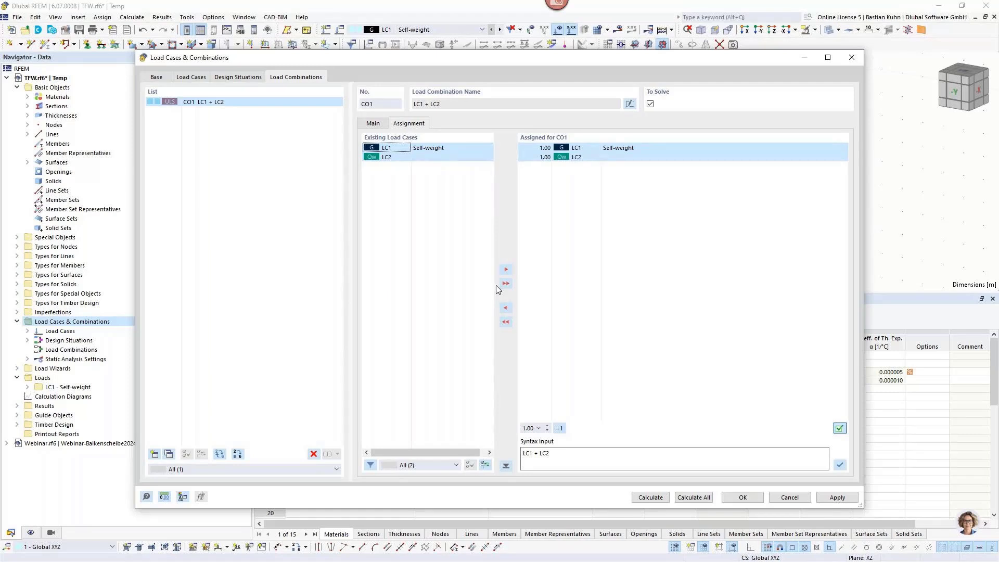
Factor the load combination as 1.35*LC1 + 1.5*LC2 and accept the load cases and combinations
click(524, 453)
text(1,35)
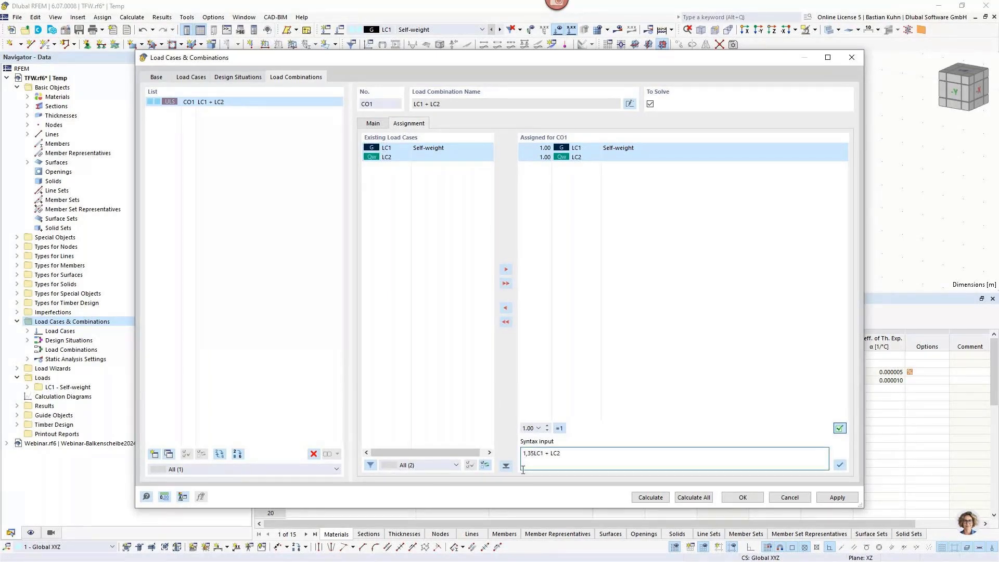
text(*)
key(Right)
key(Right)
text(1)
text(,5)
text(*)
click(840, 465)
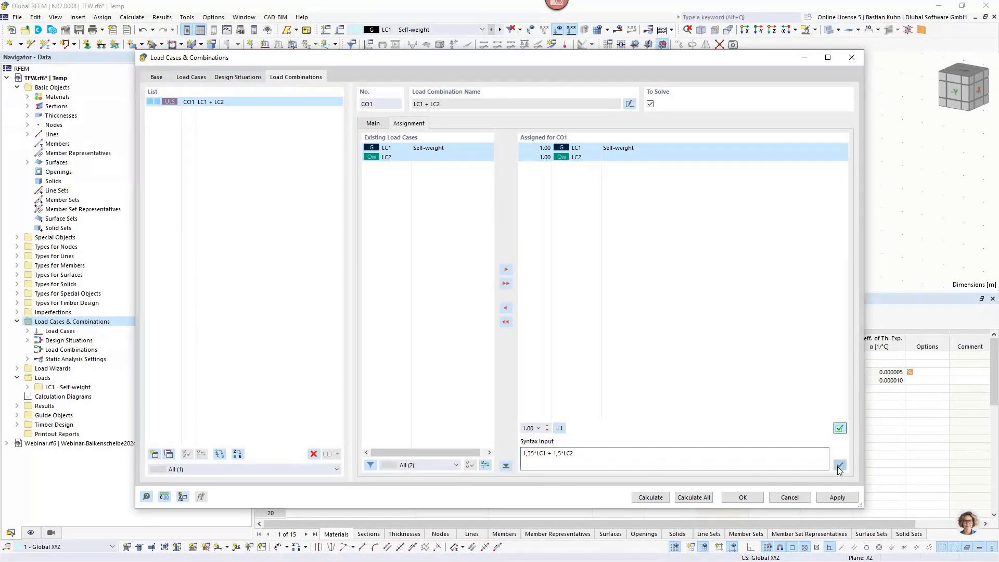
click(742, 498)
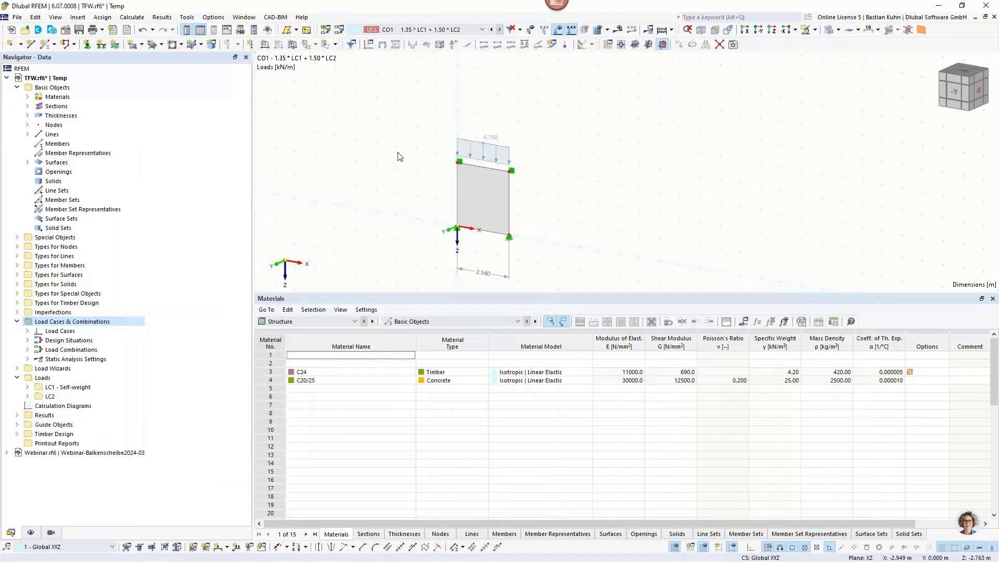
In load case LC2, apply a nodal force of -8 kN in the X direction to the upper node at X = 2.56 m
click(409, 30)
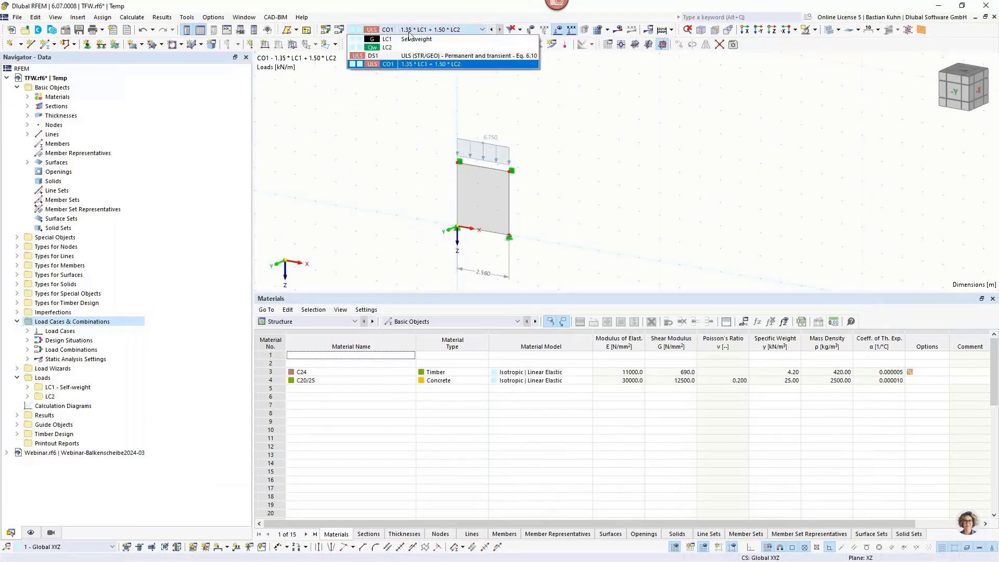
click(403, 49)
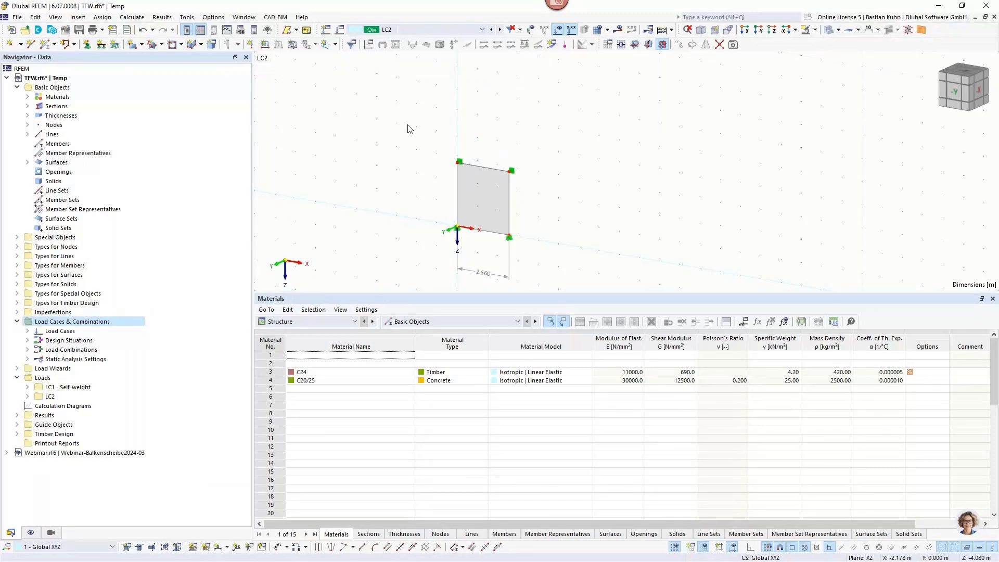
click(251, 44)
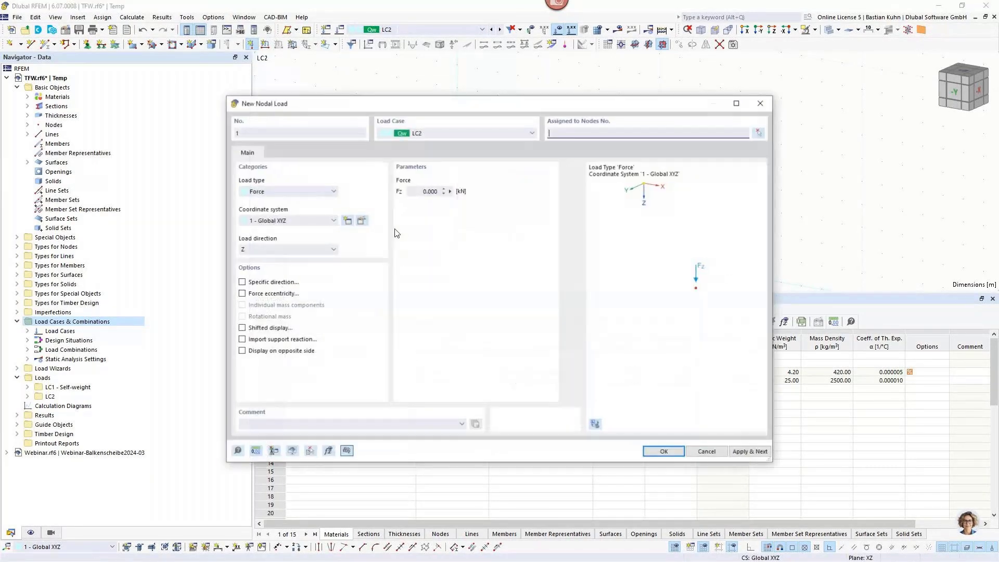
click(401, 189)
double_click(401, 190)
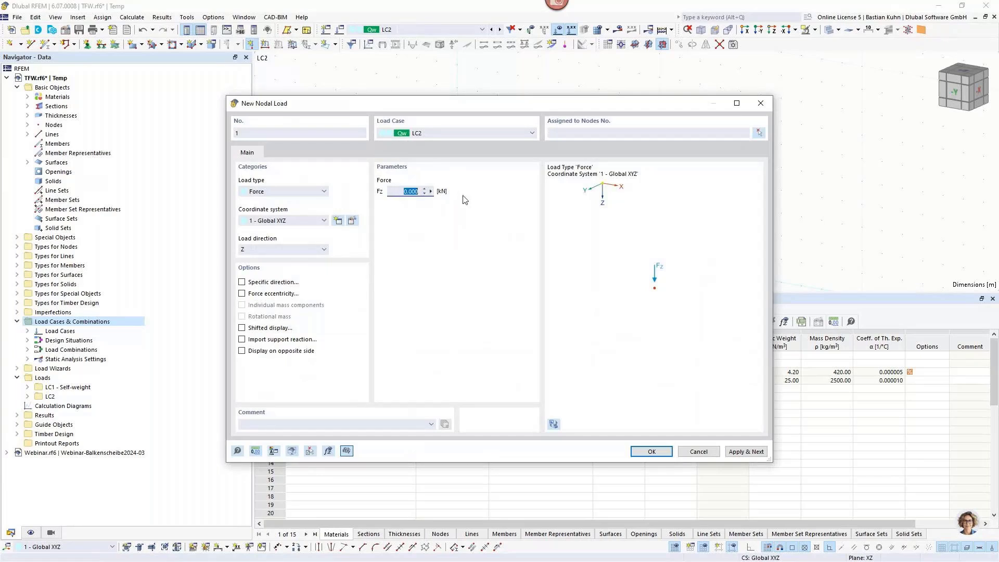
text(8)
click(283, 249)
click(271, 258)
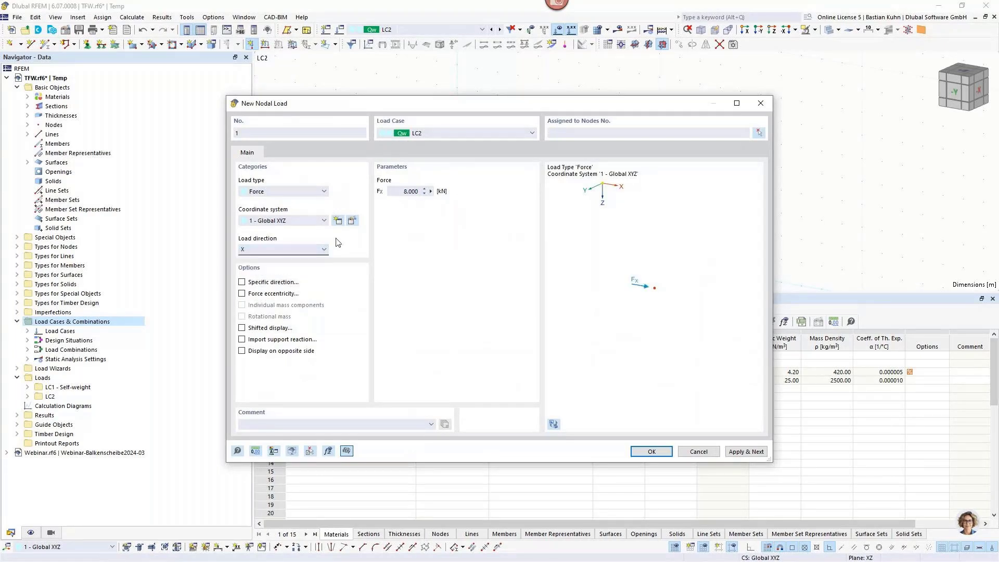
click(397, 190)
text(-)
key(Return)
click(511, 171)
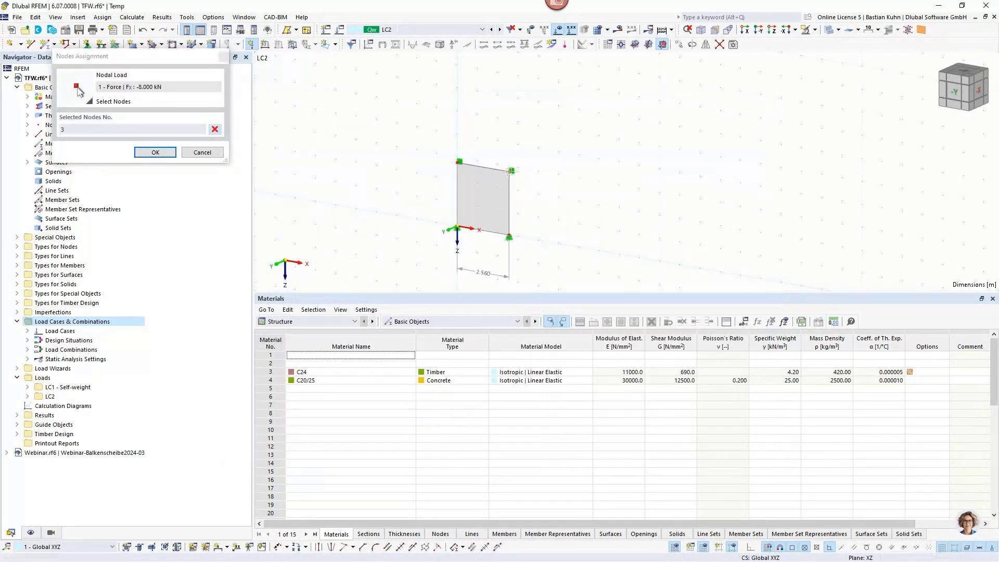
key(Return)
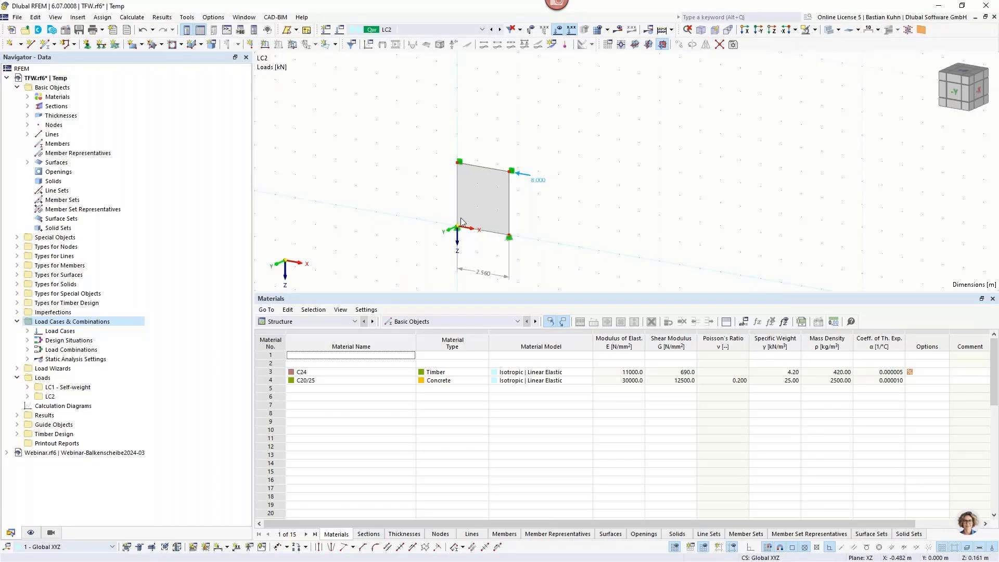
Open the thickness definition of the wall surface for editing
click(470, 183)
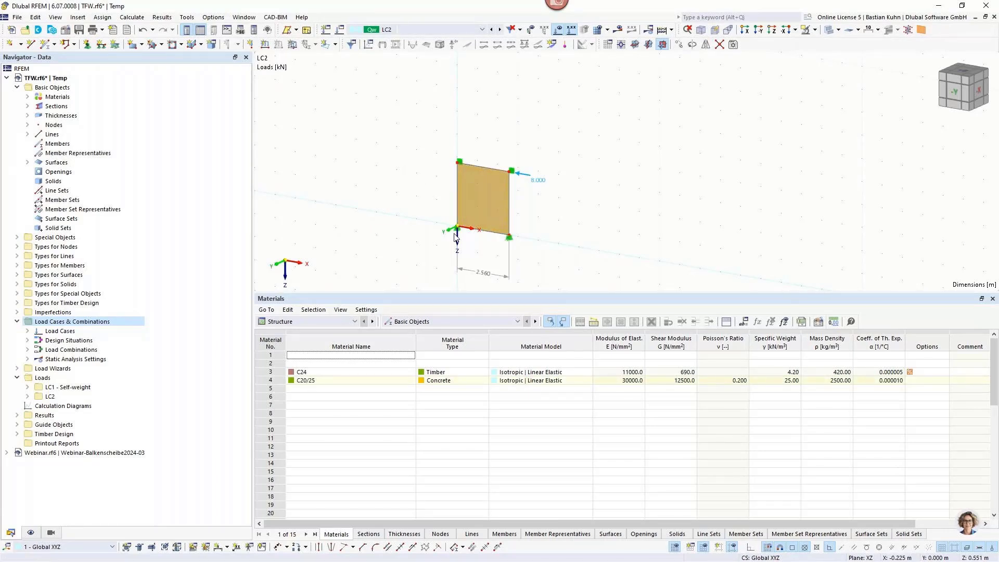
double_click(466, 191)
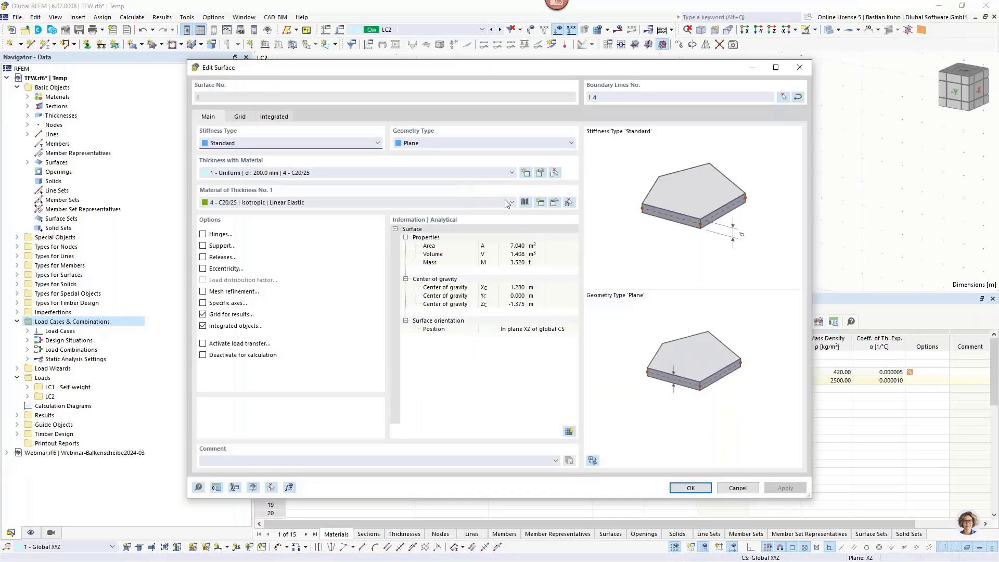
click(540, 173)
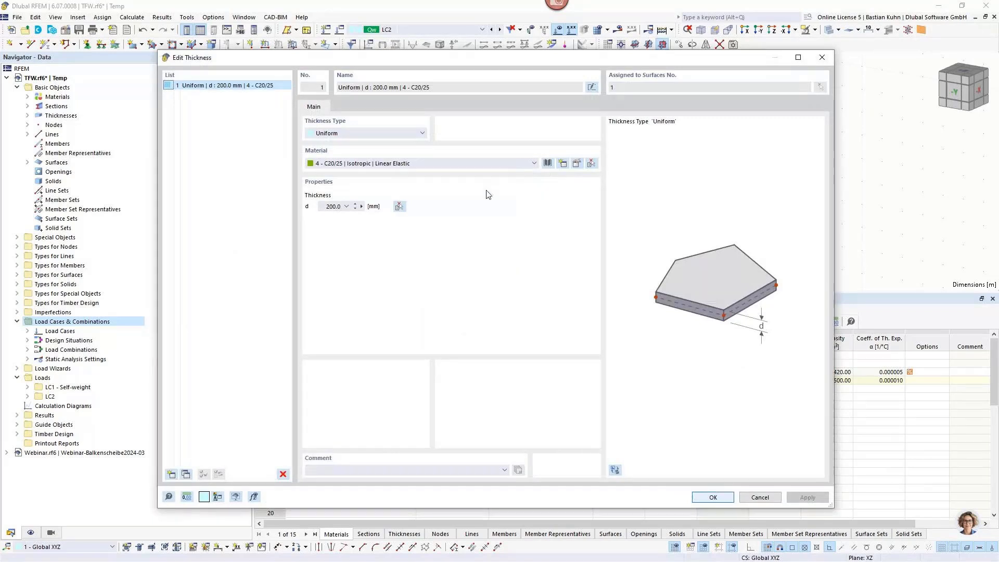
Set the wall's thickness type to Layers and look at the library of layer compositions
click(416, 131)
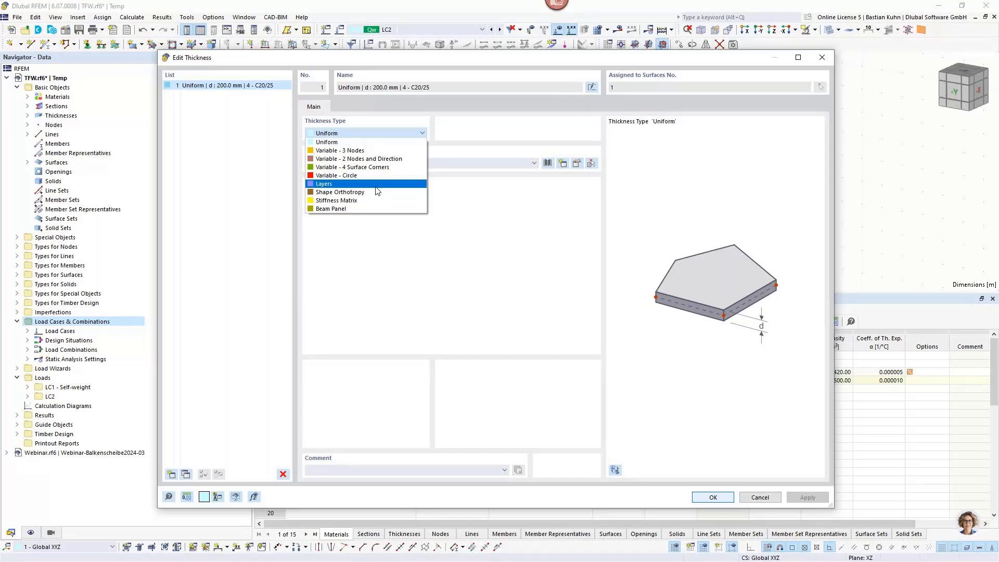
click(377, 184)
click(345, 106)
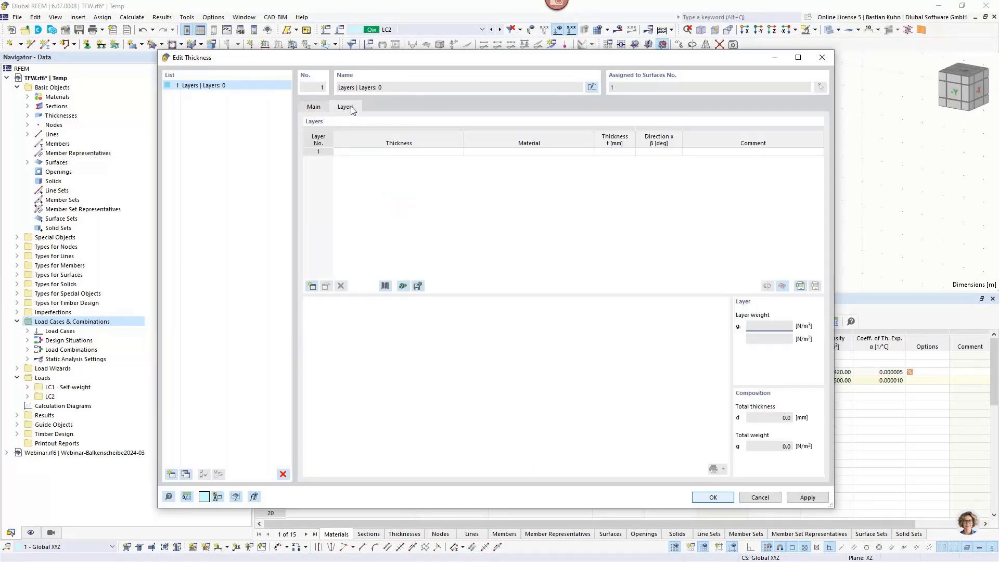
click(384, 286)
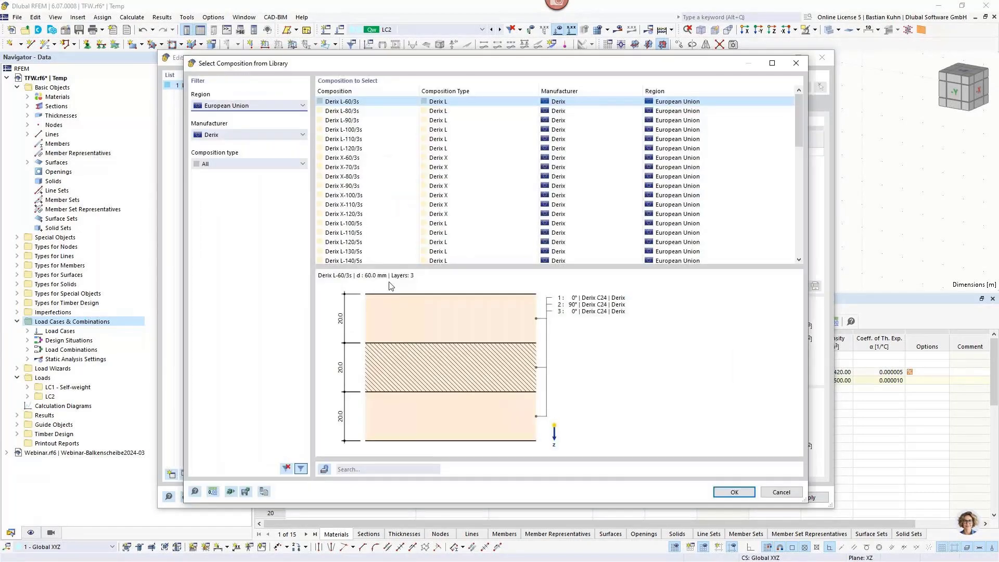
click(734, 492)
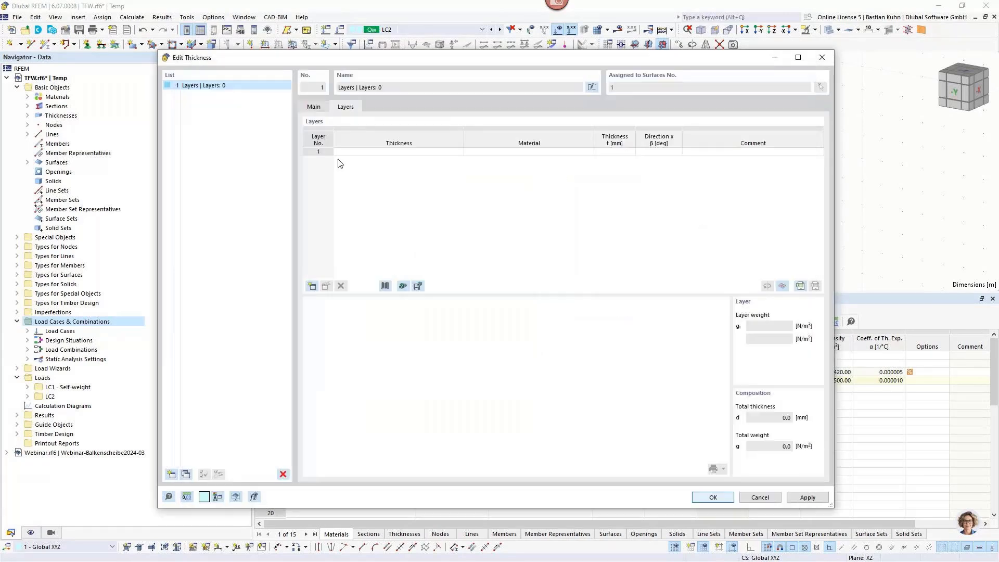
Change the wall's thickness type to Beam Panel
click(314, 107)
click(346, 134)
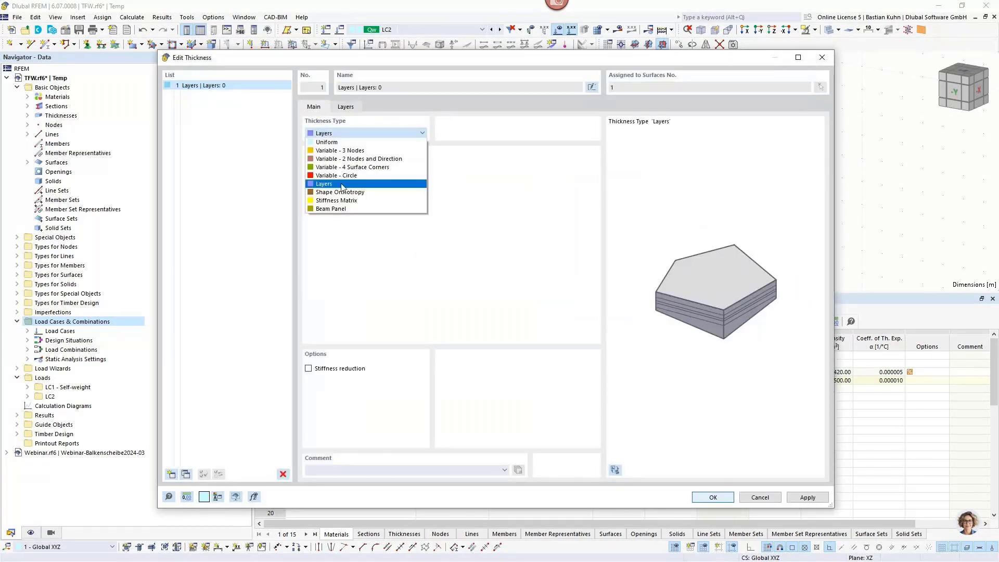
click(342, 209)
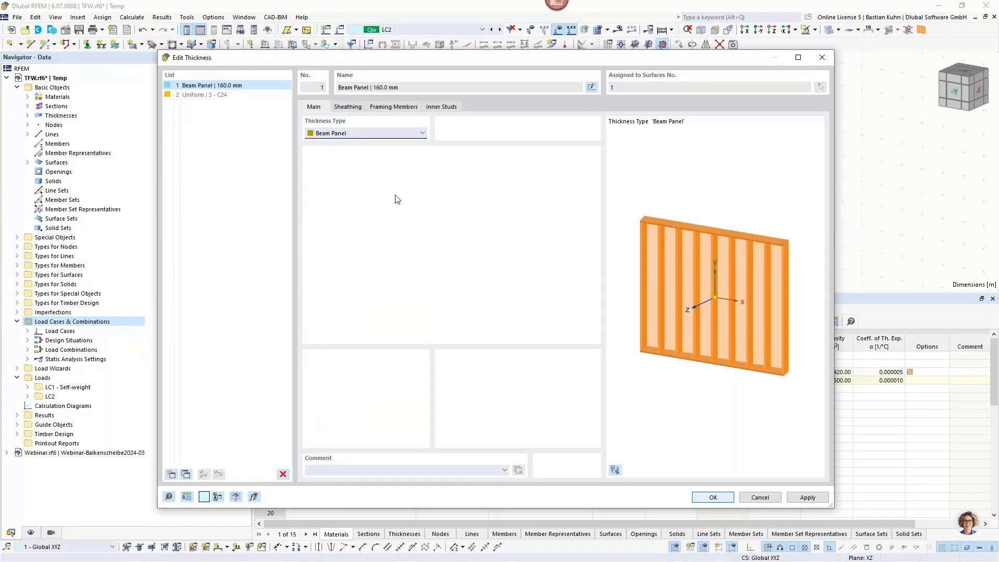
Open the material library for the front sheathing and compare the ANSI/APA PRG 510 OSB and OSB (EN 300), OSB/2 and OSB/3 series
click(348, 108)
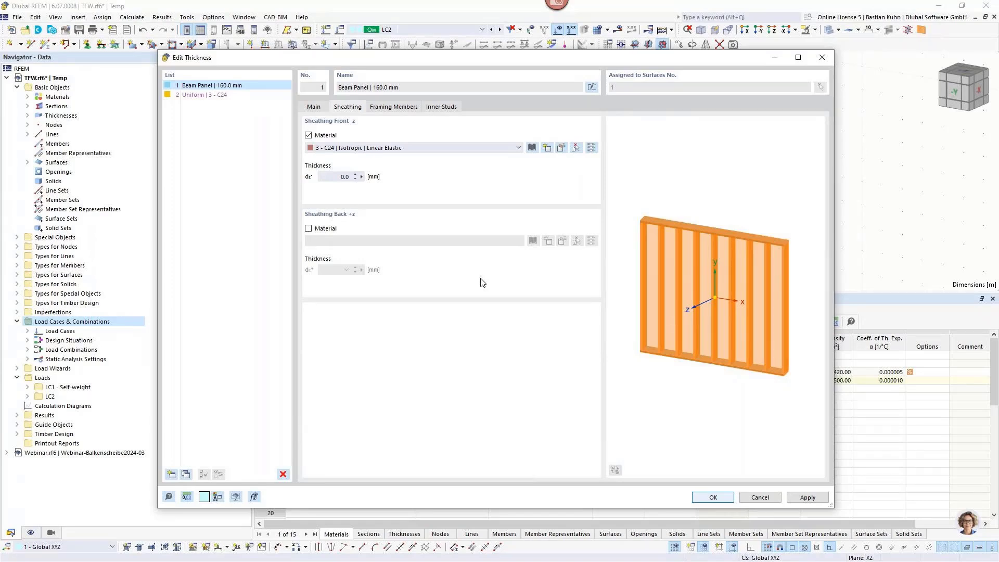
click(531, 148)
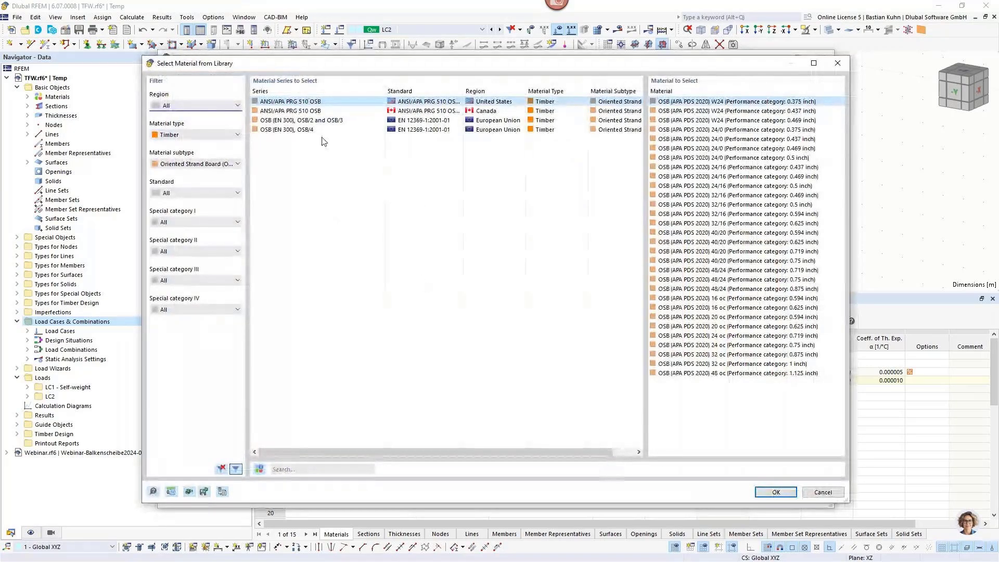
click(319, 120)
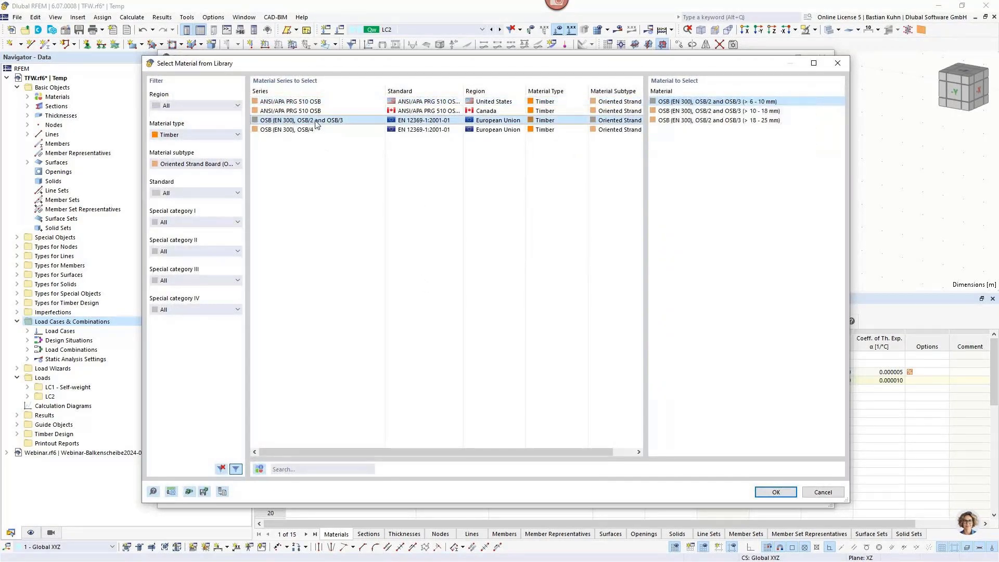
click(311, 103)
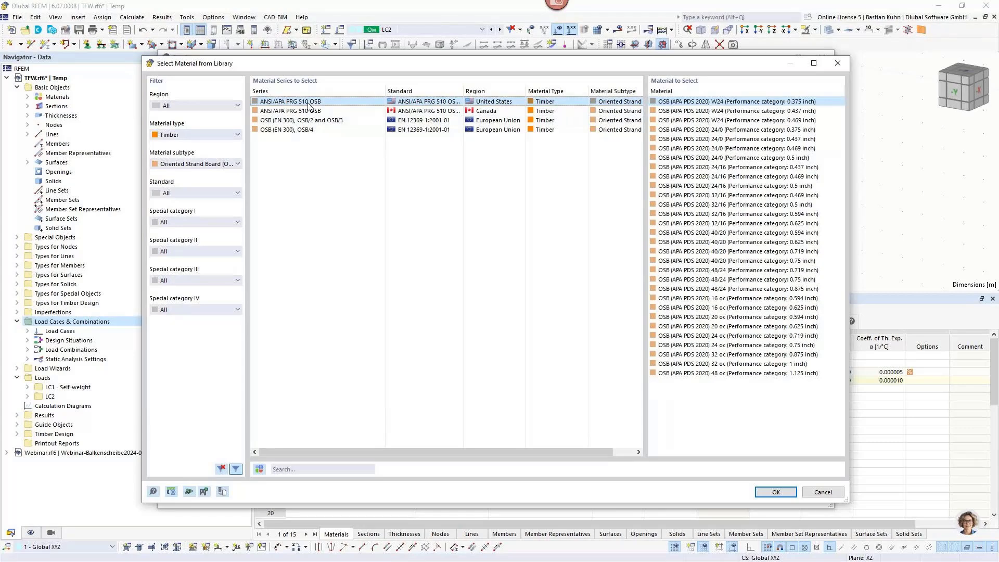
click(303, 120)
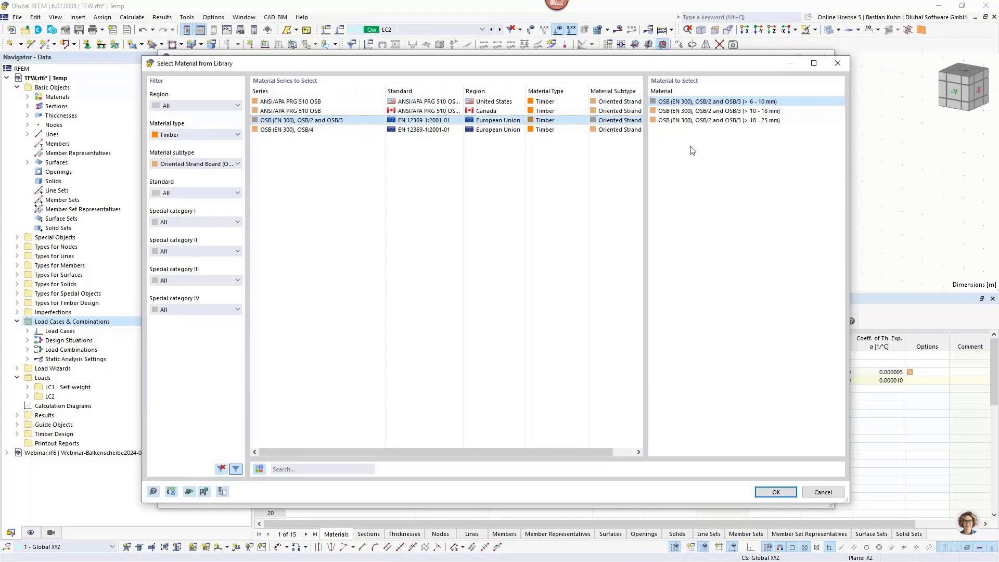
click(709, 112)
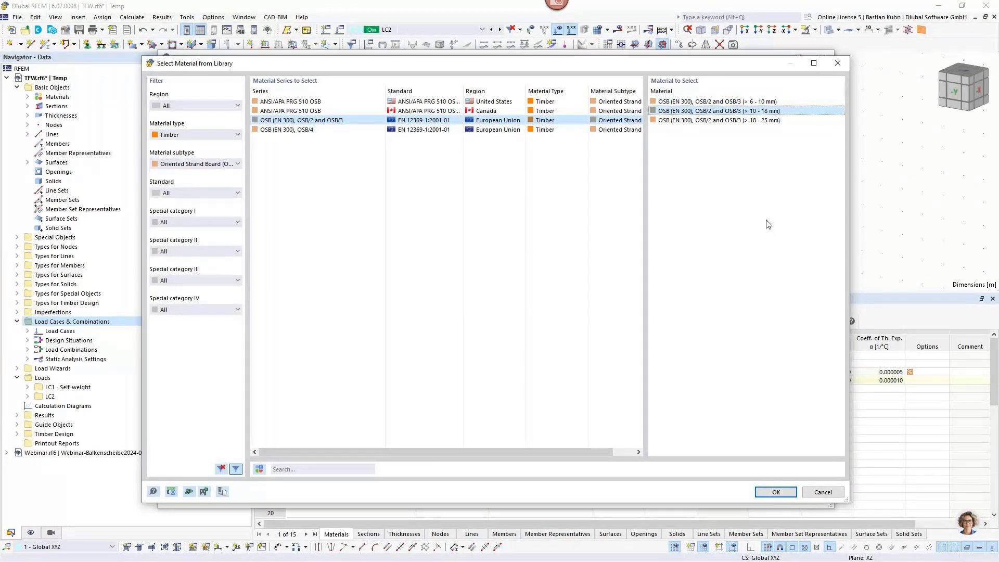
Look at the gypsum materials and assign OSB (APA PDS 2020) 24/0 (Performance category: 0.5 inch) to the front sheathing
click(220, 164)
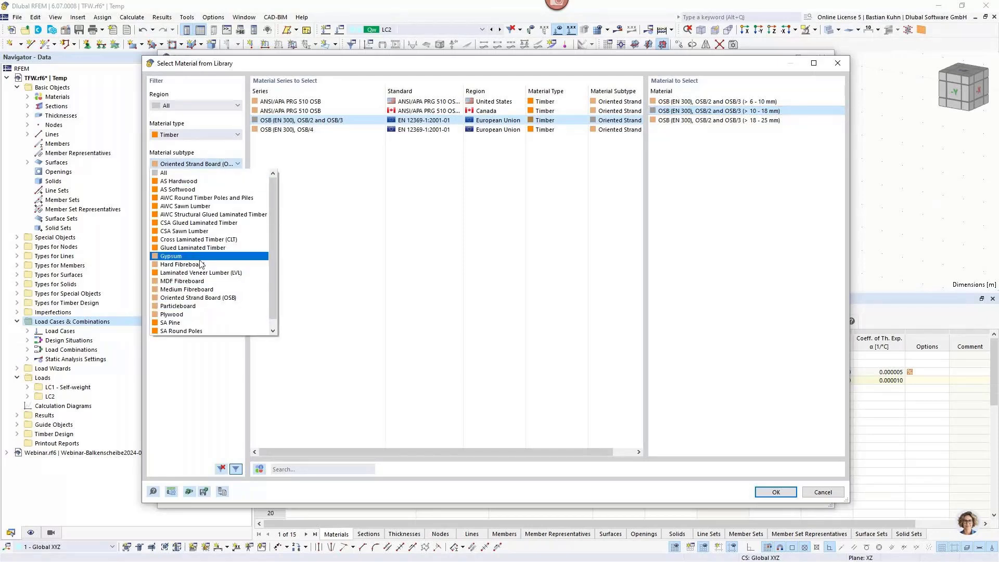
click(201, 257)
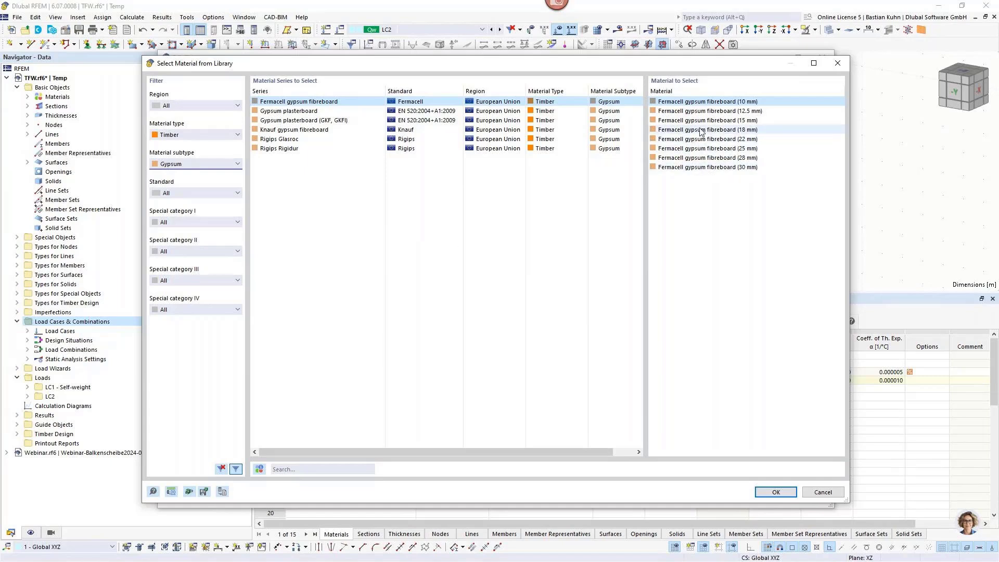
click(203, 165)
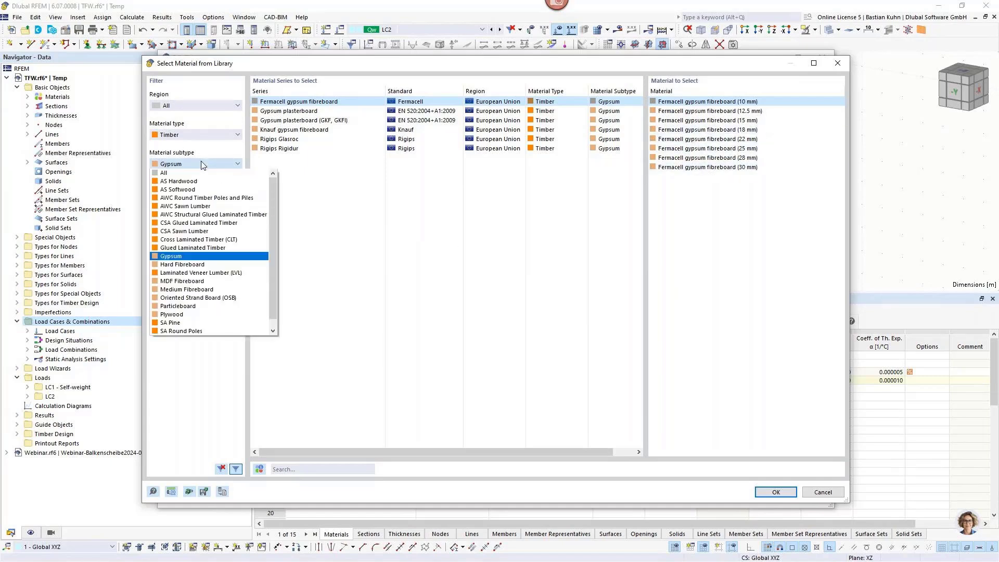
click(211, 298)
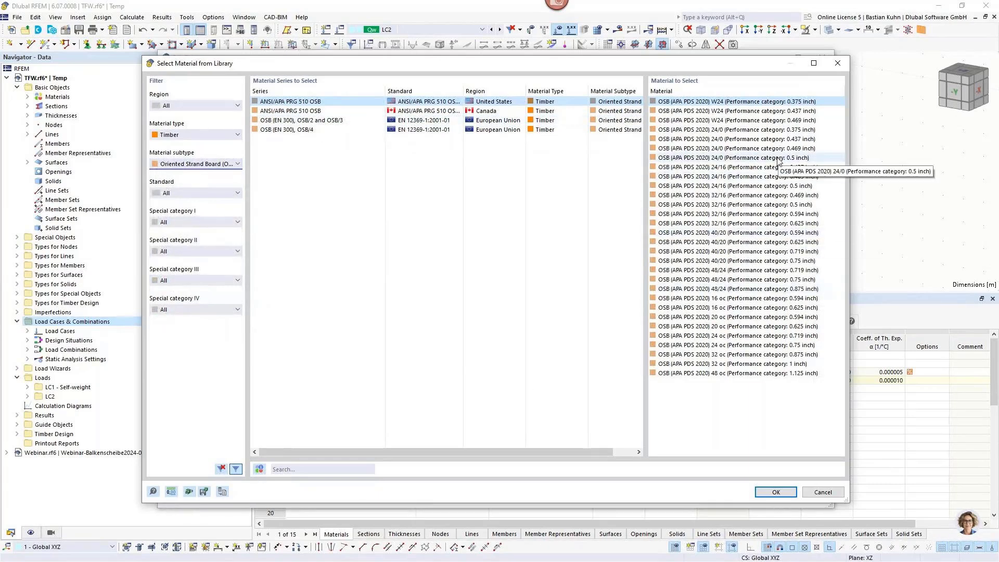
click(753, 158)
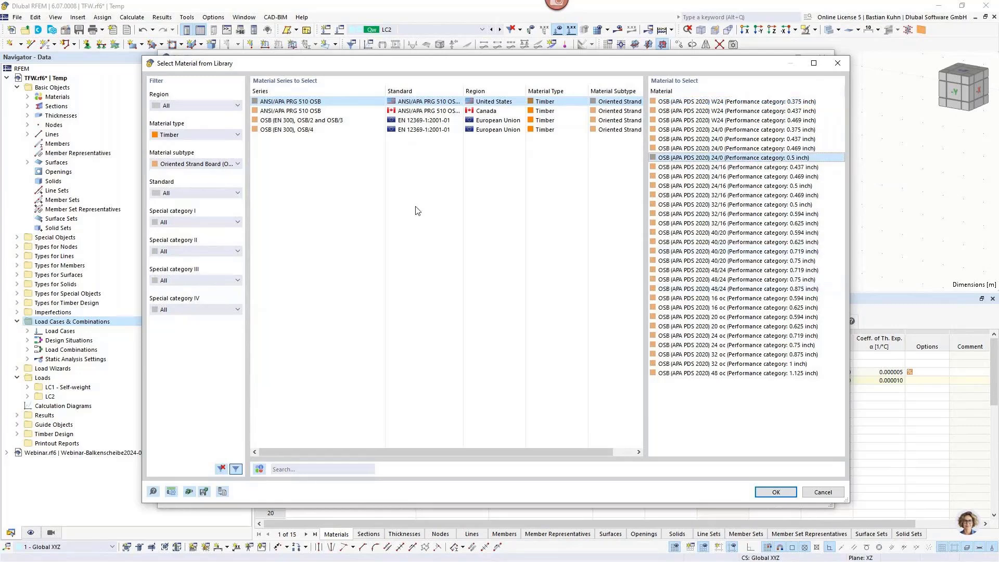
click(763, 492)
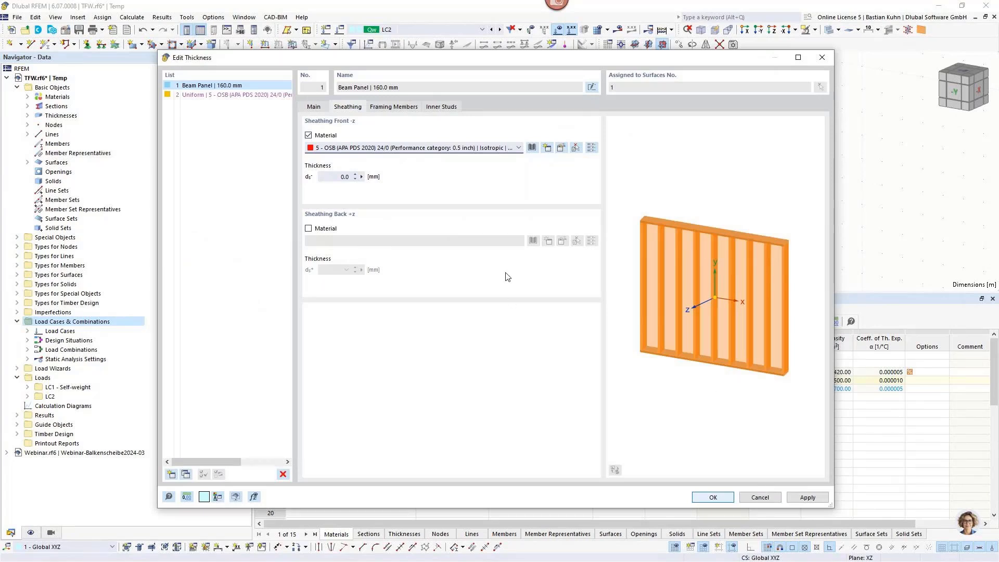
Assign the library material OSB (EN 300), OSB/2 and OSB/3 (> 10 - 18 mm) to the front sheathing
click(342, 177)
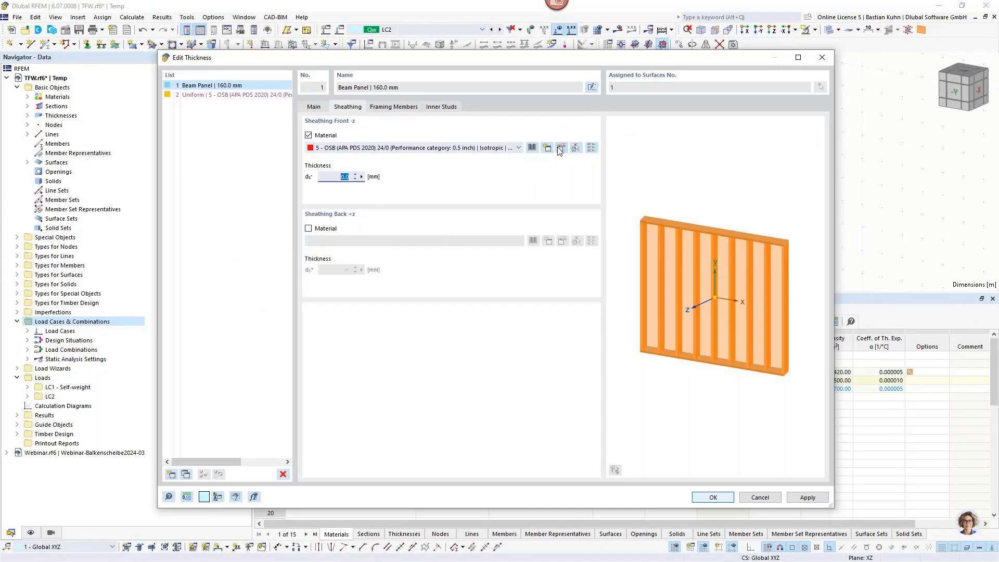
click(532, 148)
click(552, 121)
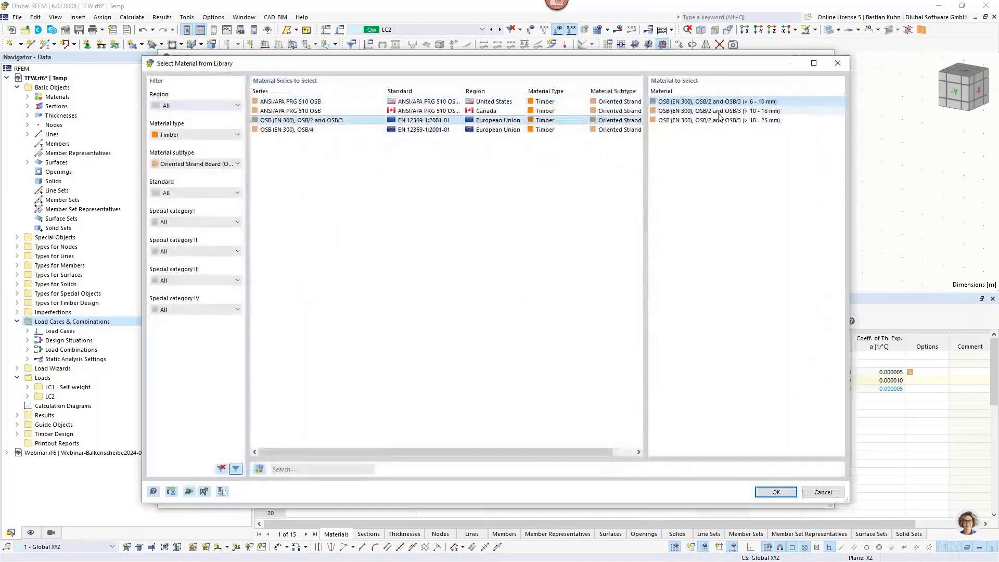
click(718, 115)
click(764, 492)
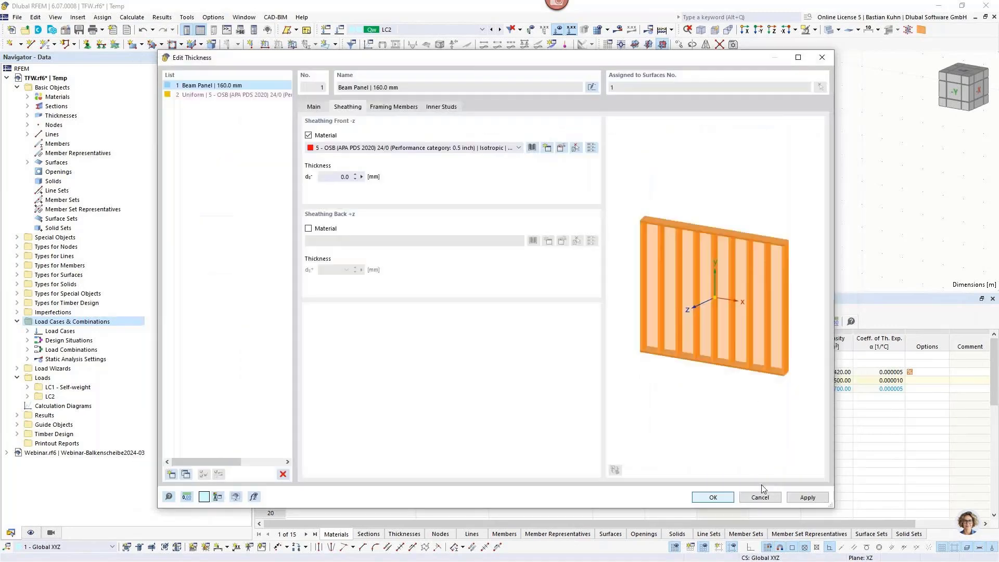
Set the front sheathing's material model to Orthotropic | Linear Elastic and its thickness to 15 mm
click(560, 149)
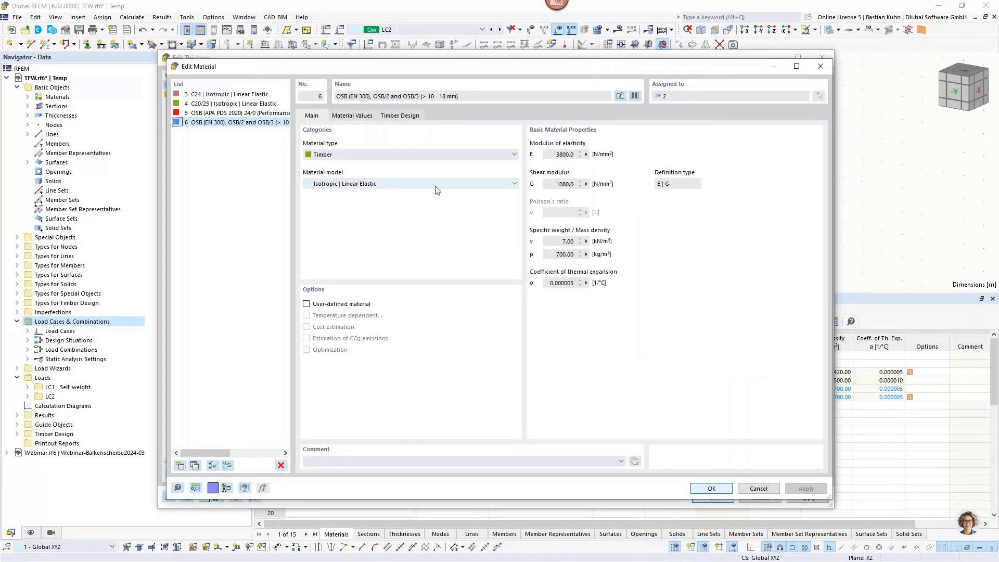
click(437, 183)
click(424, 196)
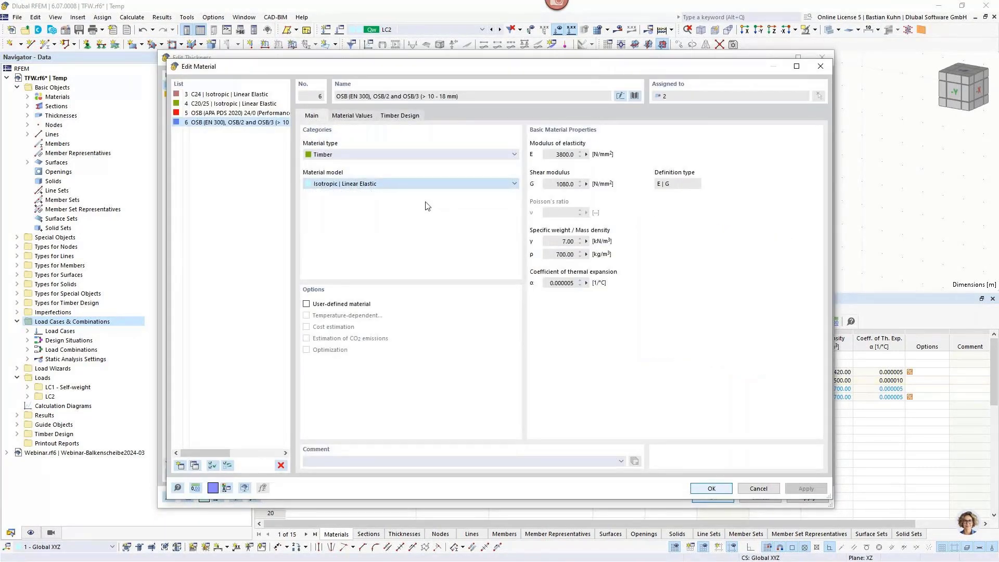
click(711, 488)
click(353, 177)
text(15)
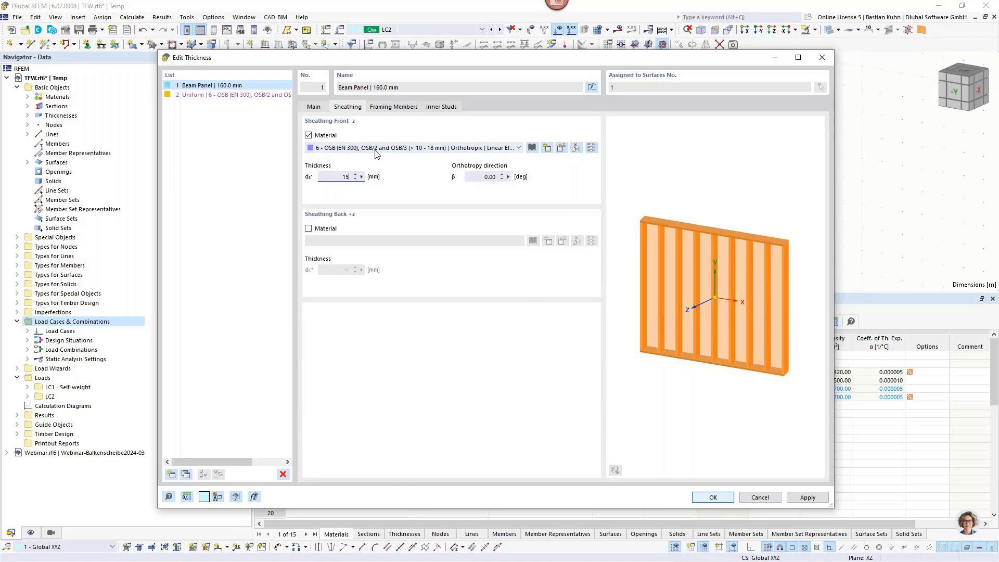
Open the framing member settings and look at the section library for the -y section without choosing a new one
click(390, 107)
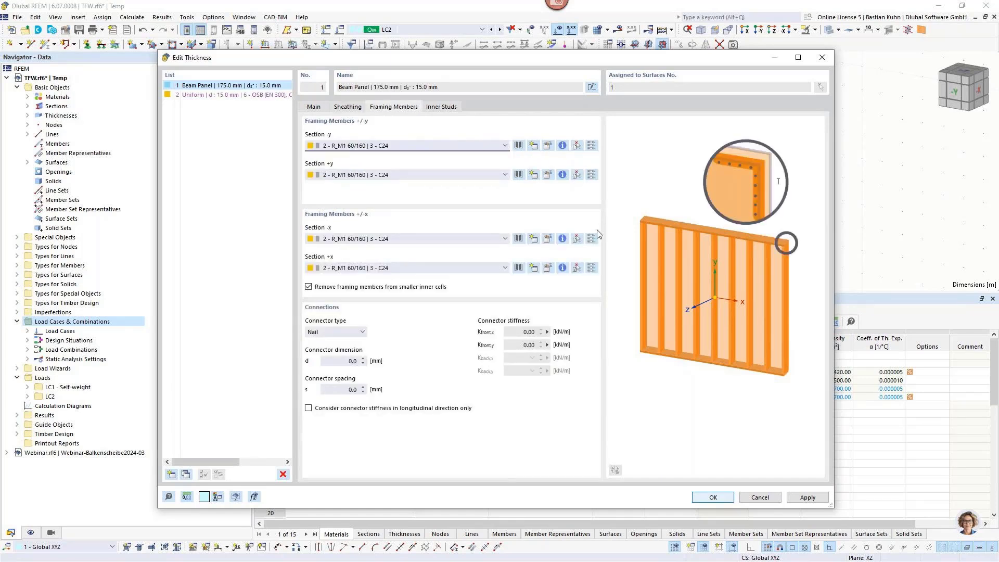
click(519, 146)
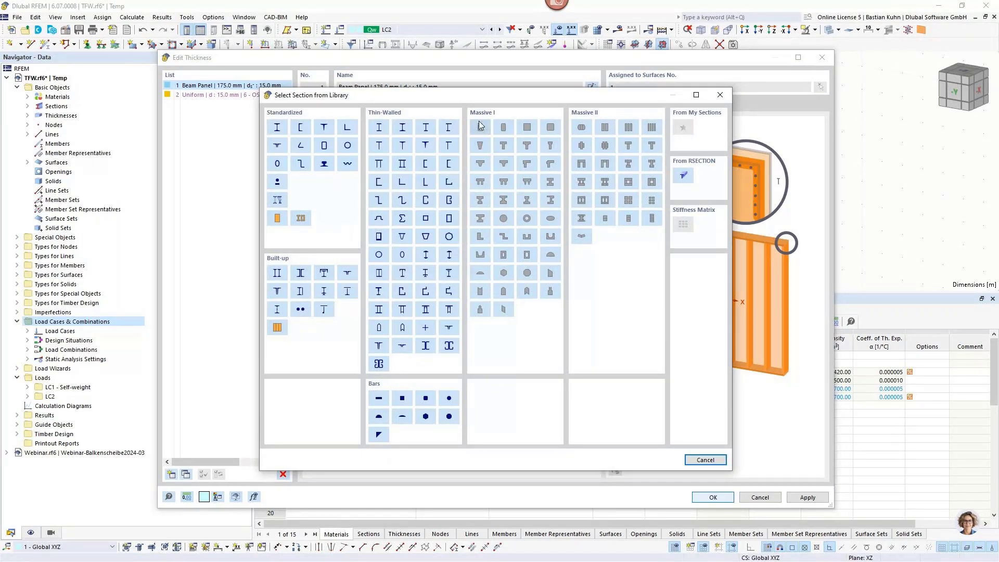
drag(530, 100, 834, 108)
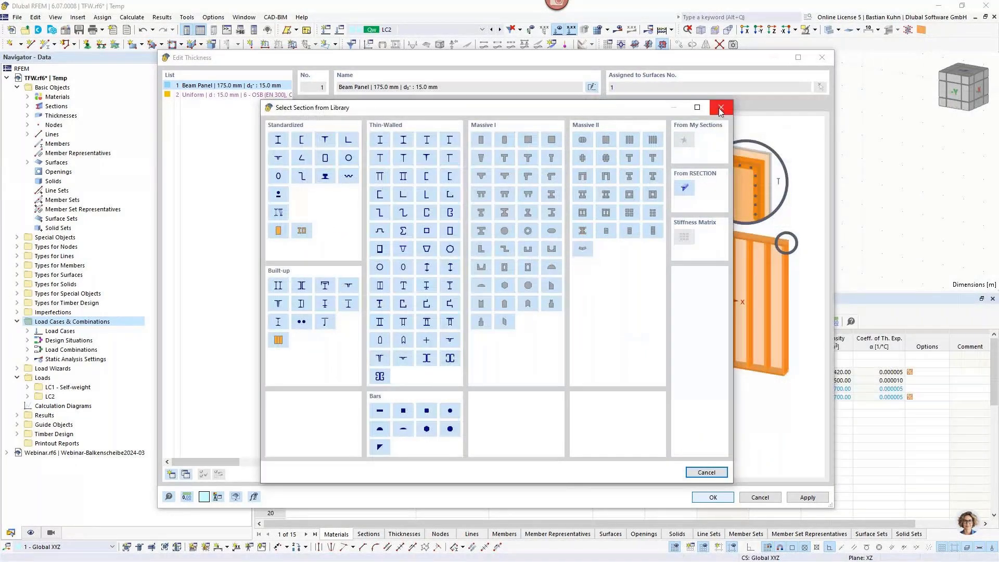
click(720, 105)
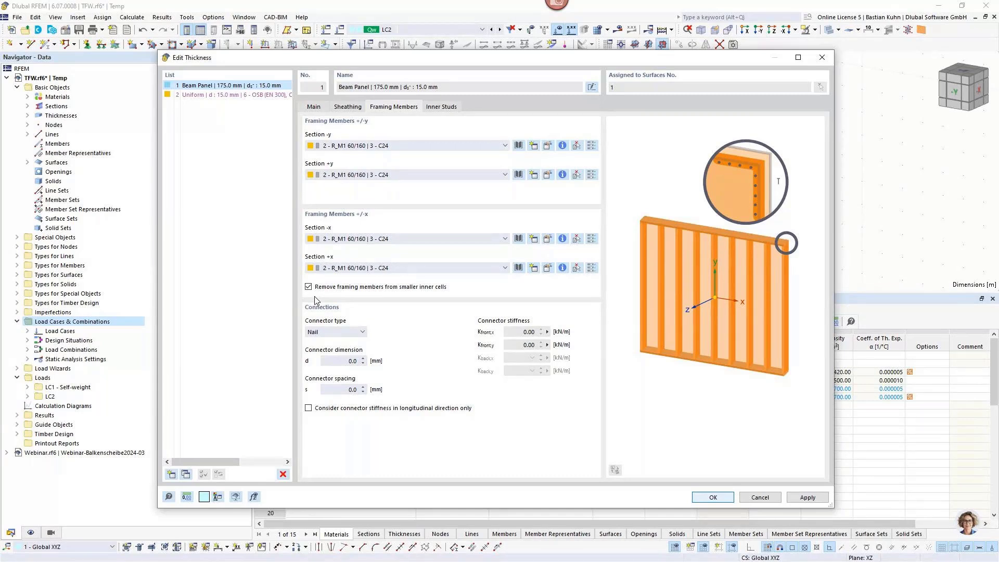
Connect the framing members with staples of 1.5 x 50 mm at a connector spacing of 75 mm
click(346, 331)
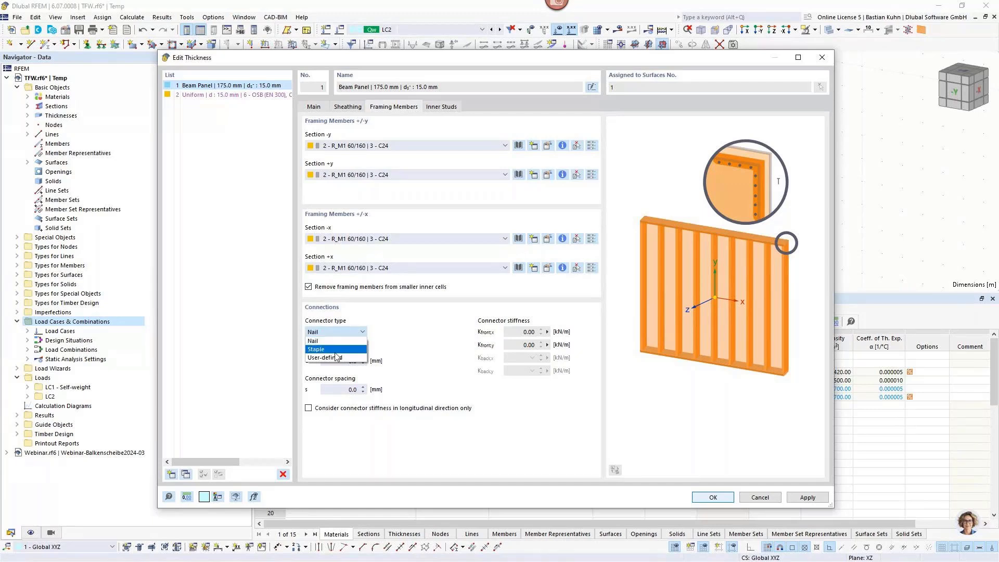
click(336, 358)
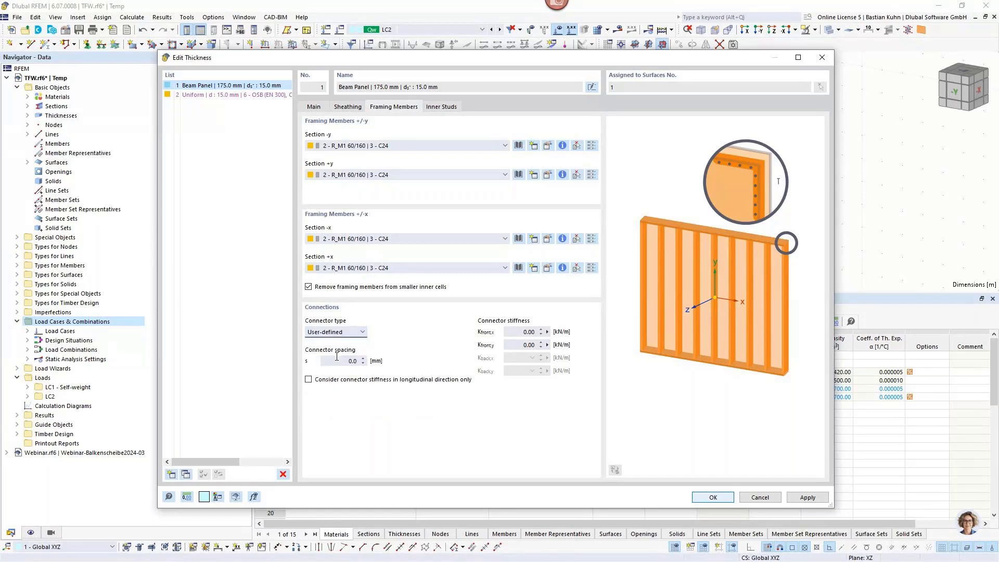
click(341, 331)
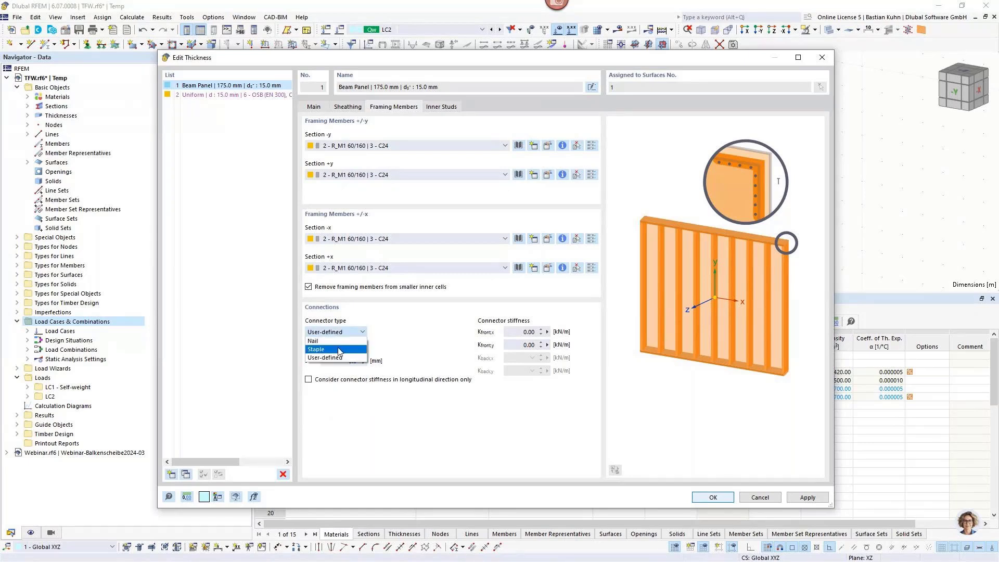
click(341, 347)
key(Tab)
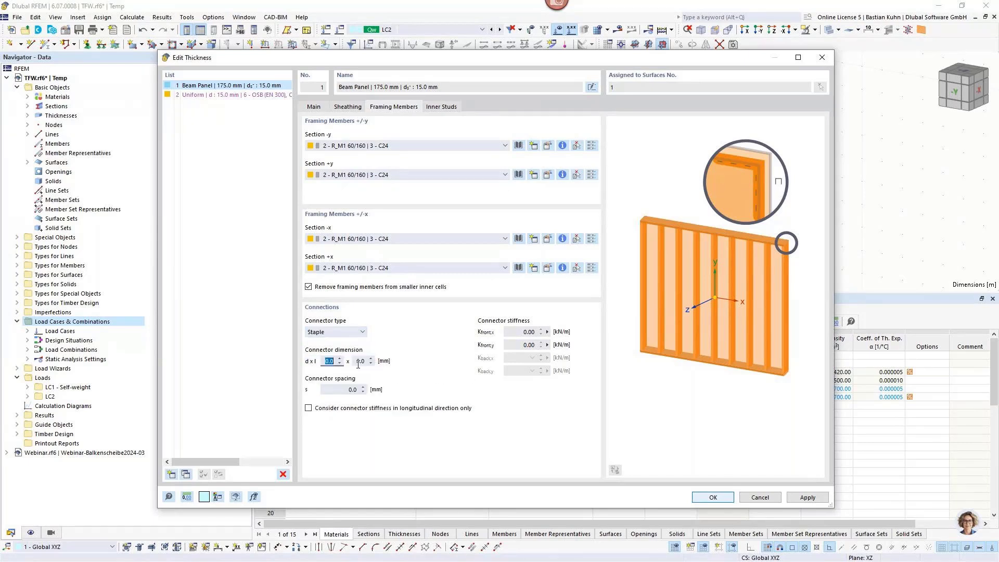
text(1,5)
key(Tab)
text(50)
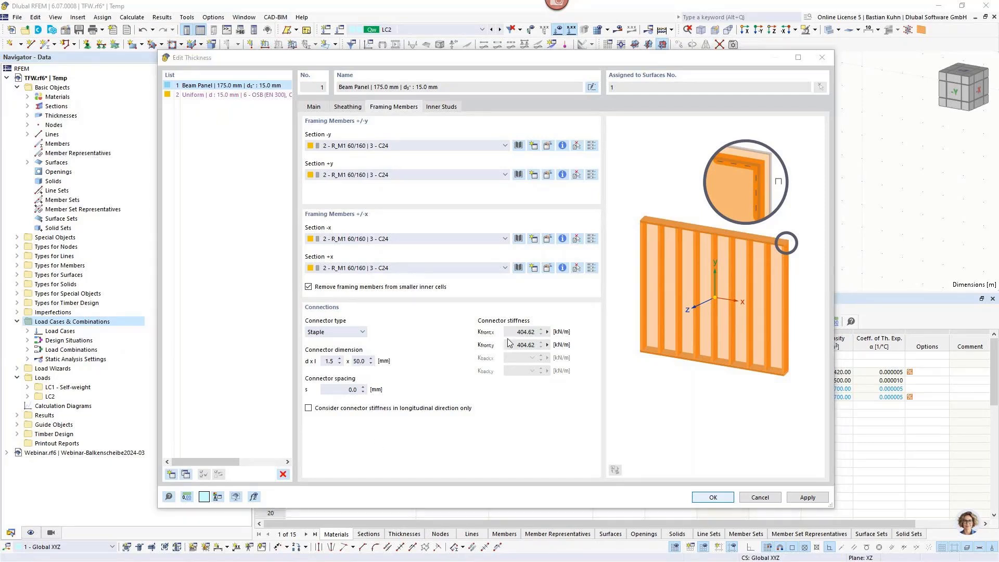
click(338, 390)
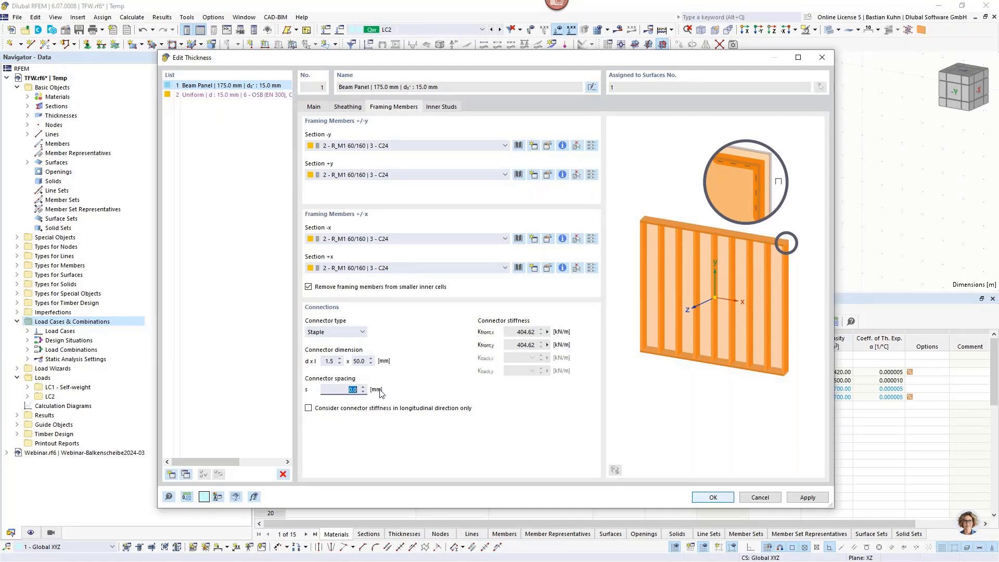
text(75)
Switch to the Knowledge Base article in the browser, check the slip modulus calculation for the fasteners, and return to RFEM
key(alt+Tab)
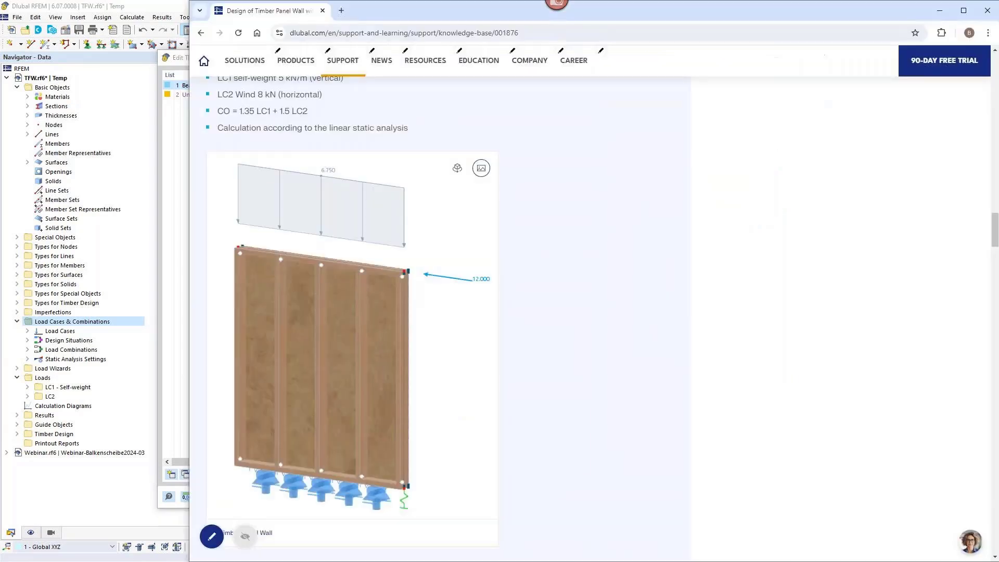
scroll(728, 344, up, 10)
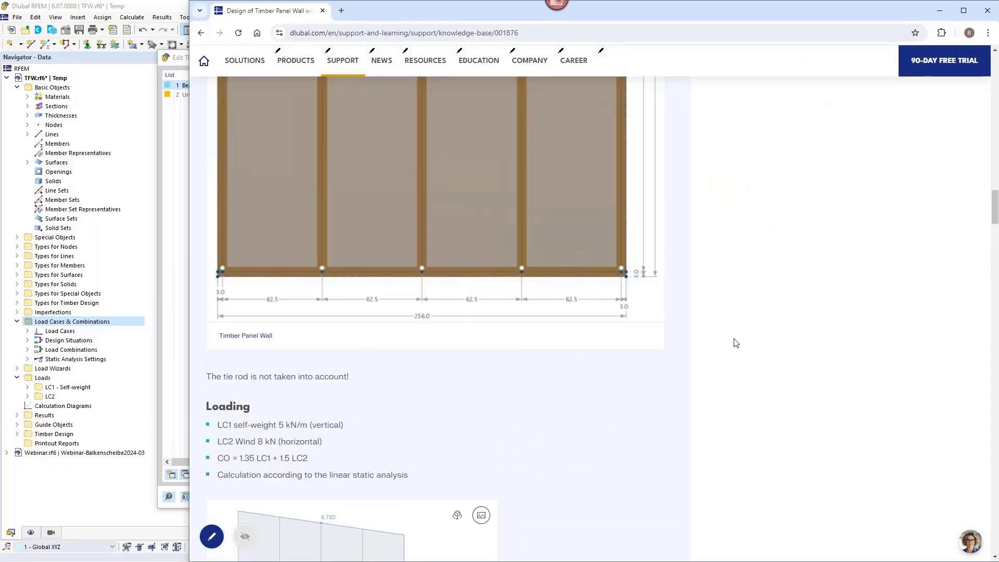
scroll(735, 343, up, 15)
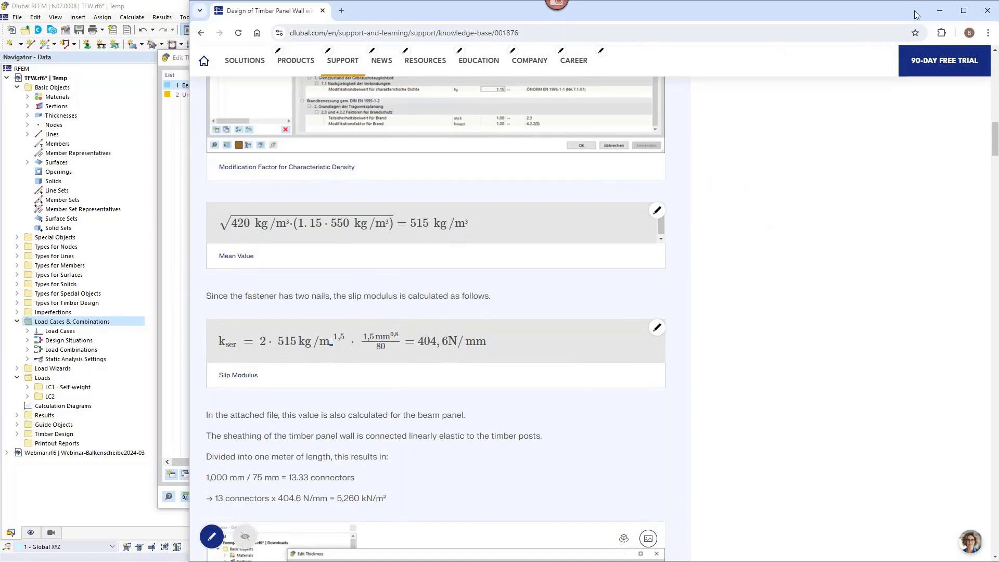
click(939, 12)
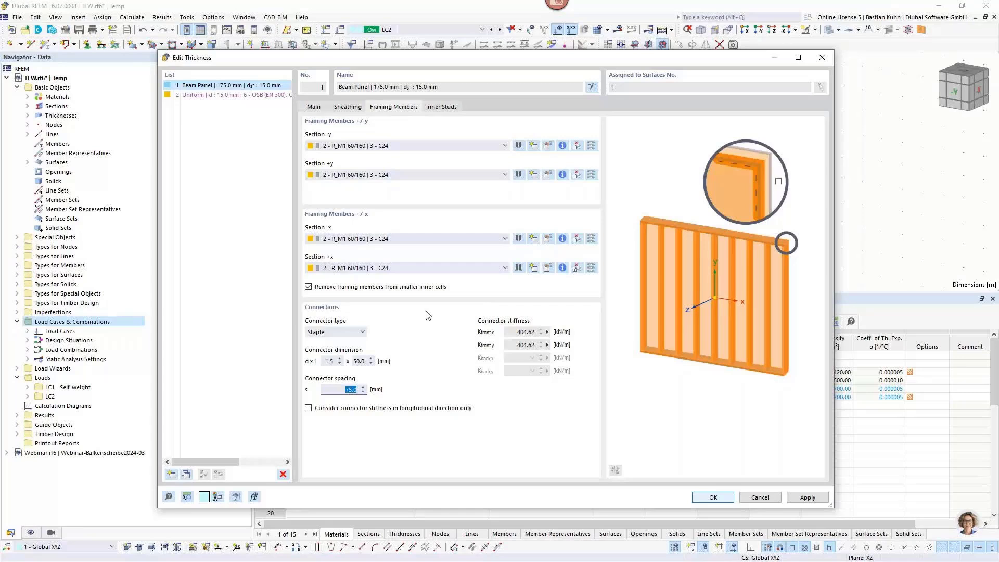
Open the beam panel's inner stud settings and check which sections are available for the studs
click(442, 107)
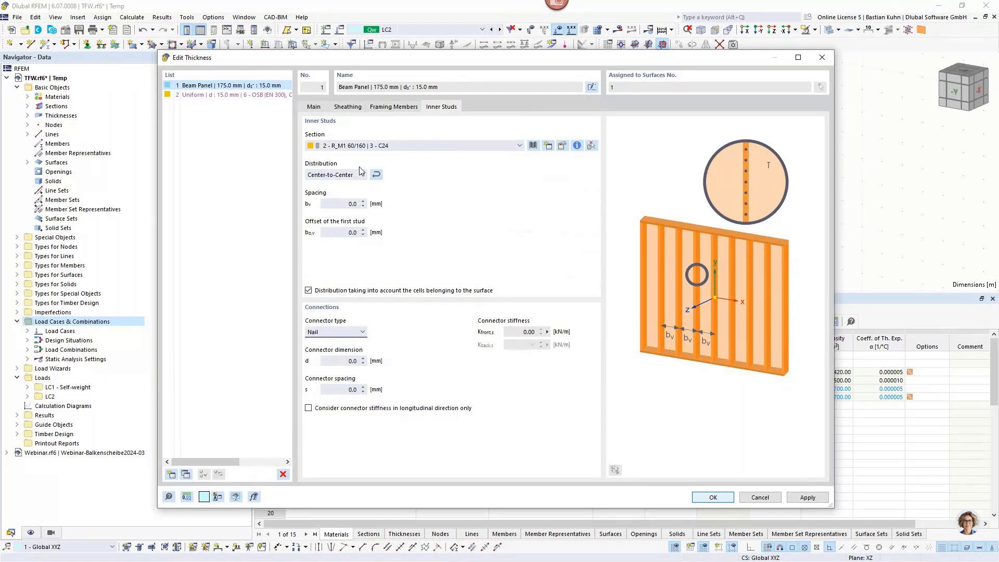
click(331, 147)
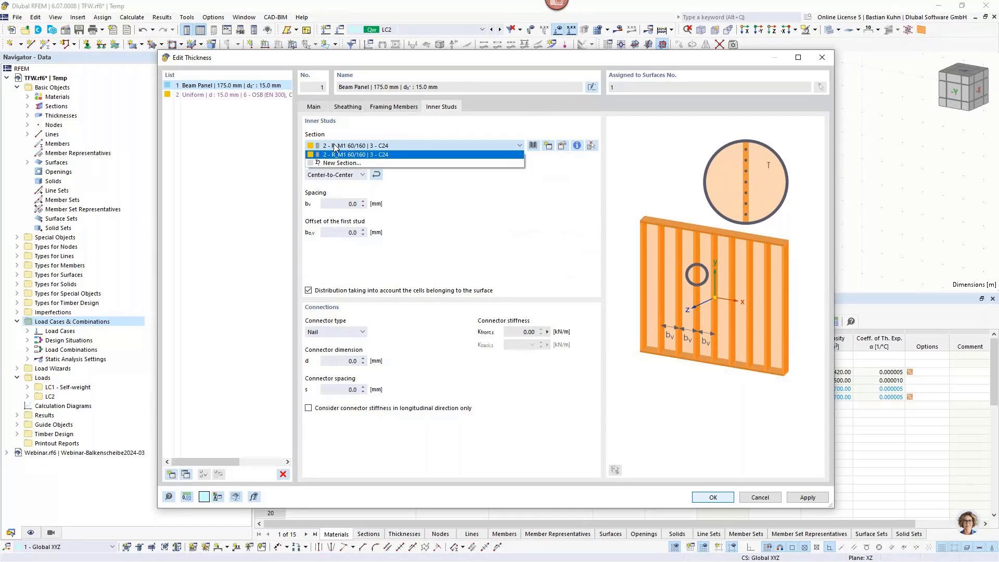
click(345, 131)
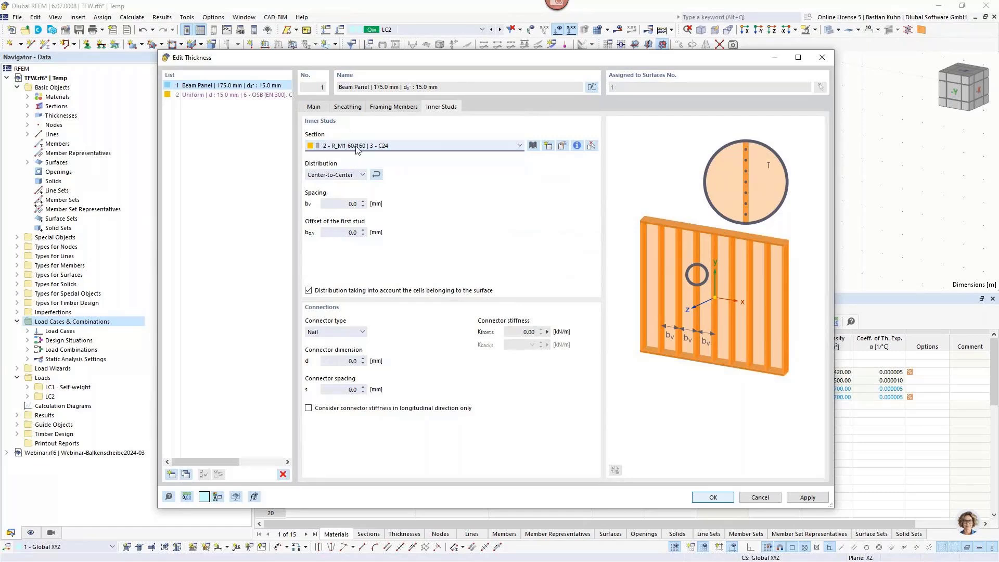
Try a user-defined distribution of the inner studs with a spacing of 10000 mm in the first row
click(393, 107)
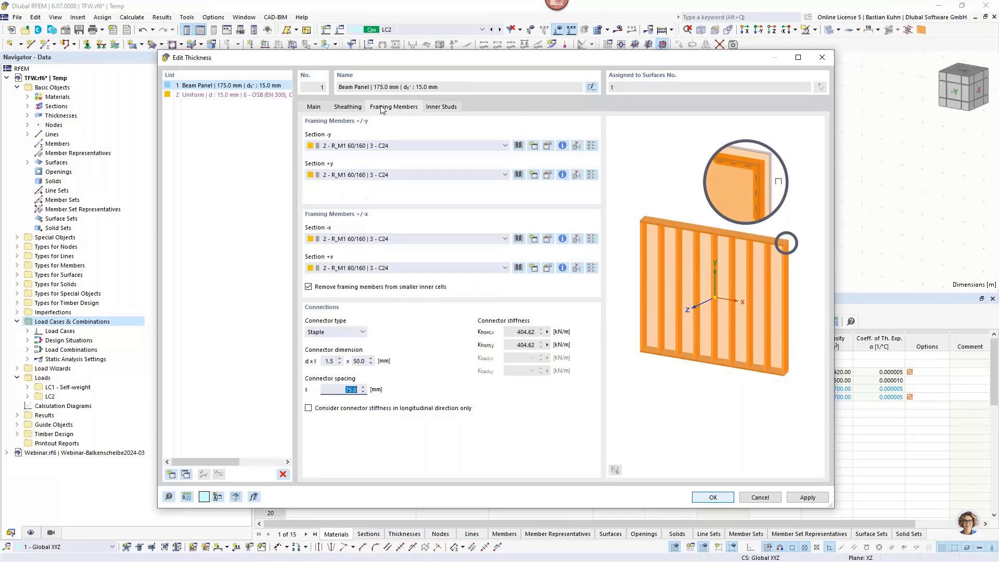
click(441, 108)
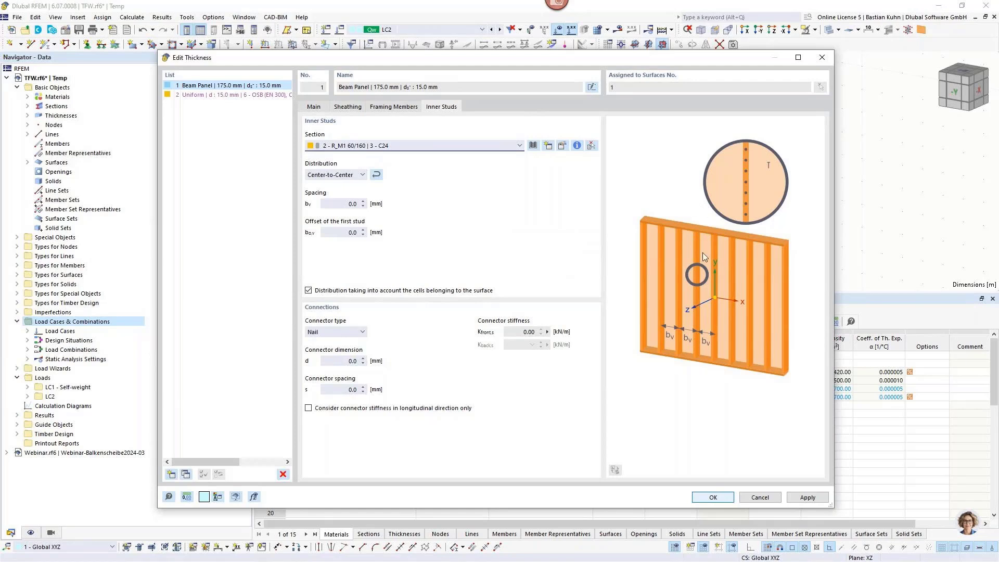
click(363, 175)
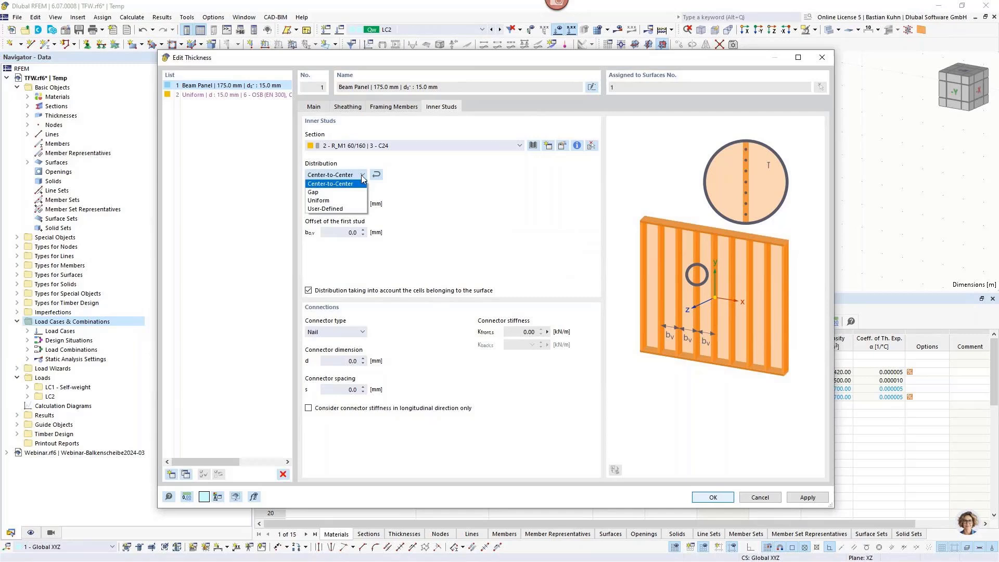
click(349, 213)
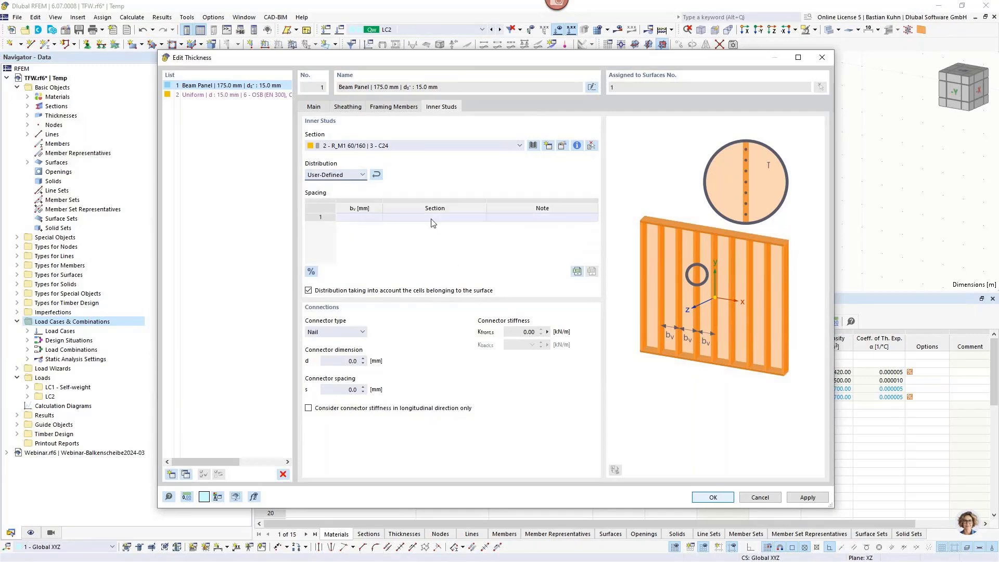
click(432, 218)
click(431, 222)
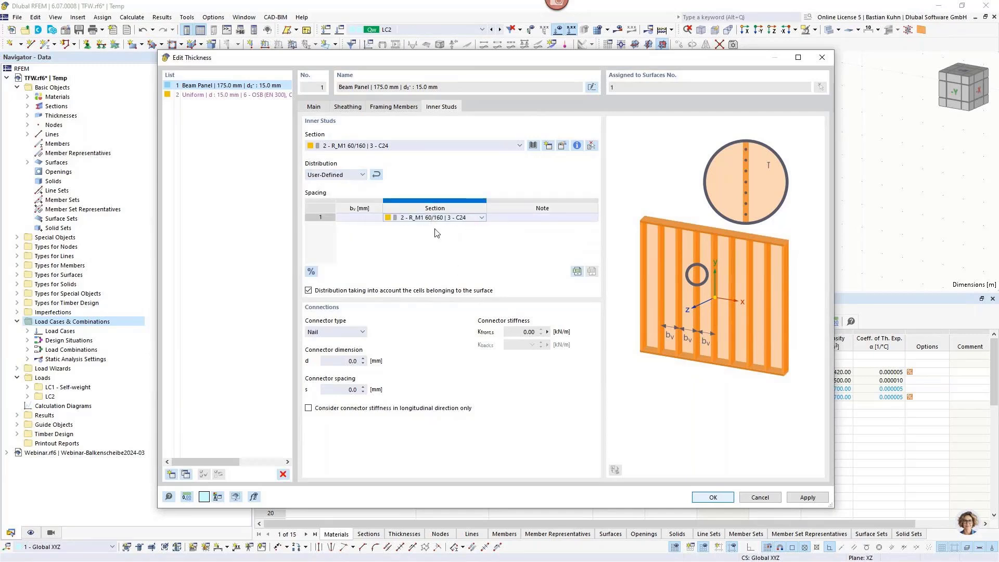
click(357, 217)
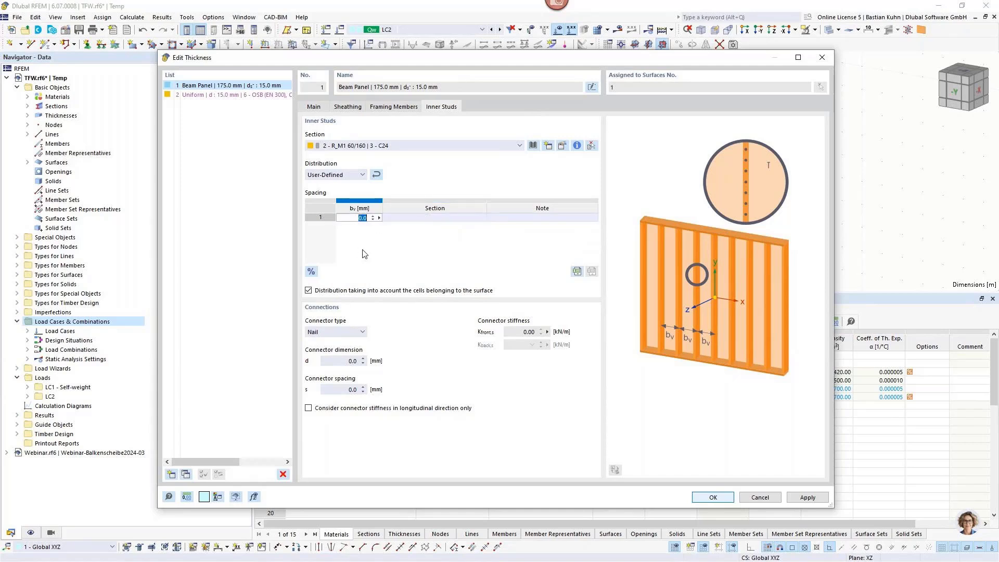
text(10000)
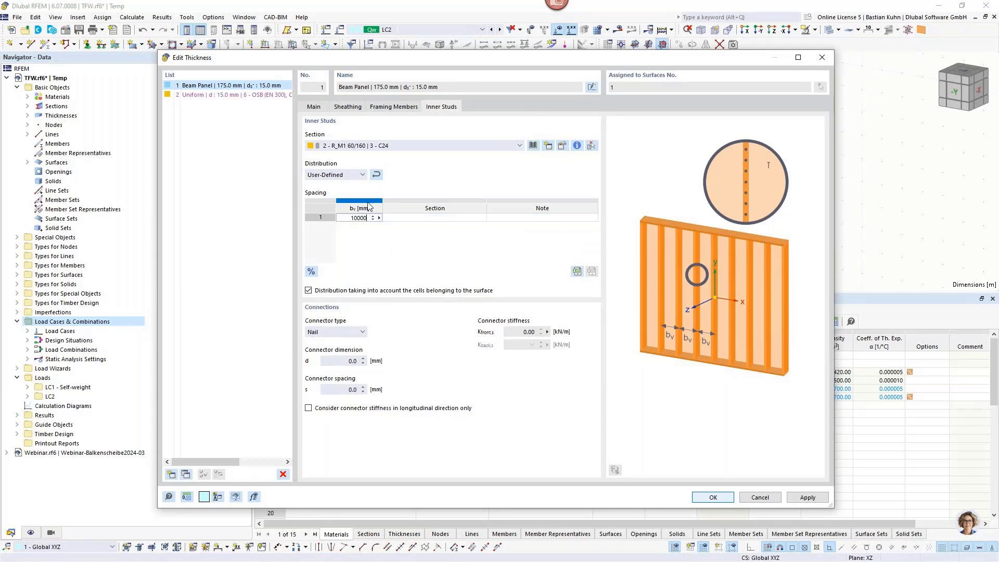
Distribute the inner studs center-to-center with a spacing of 625 mm
click(359, 174)
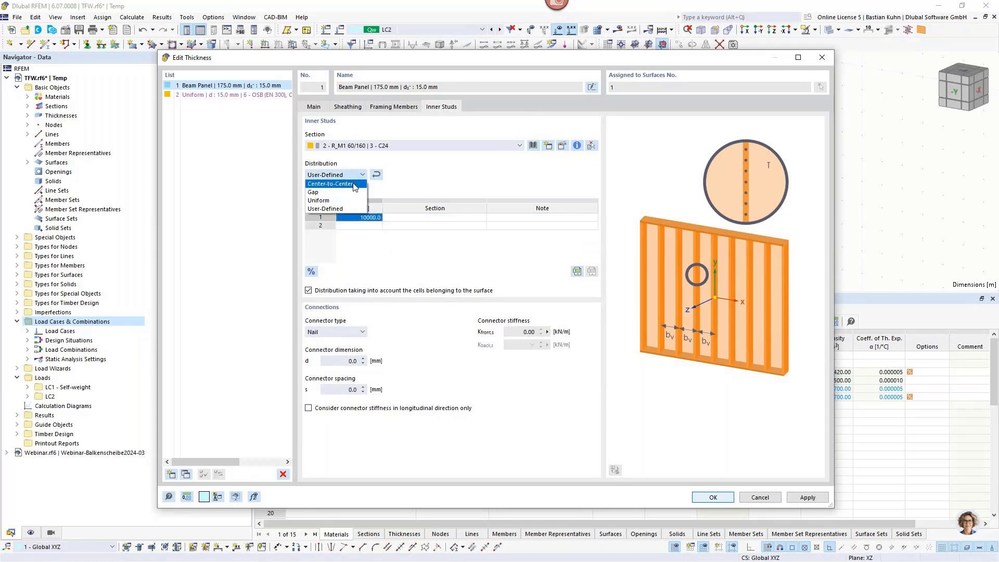
click(333, 184)
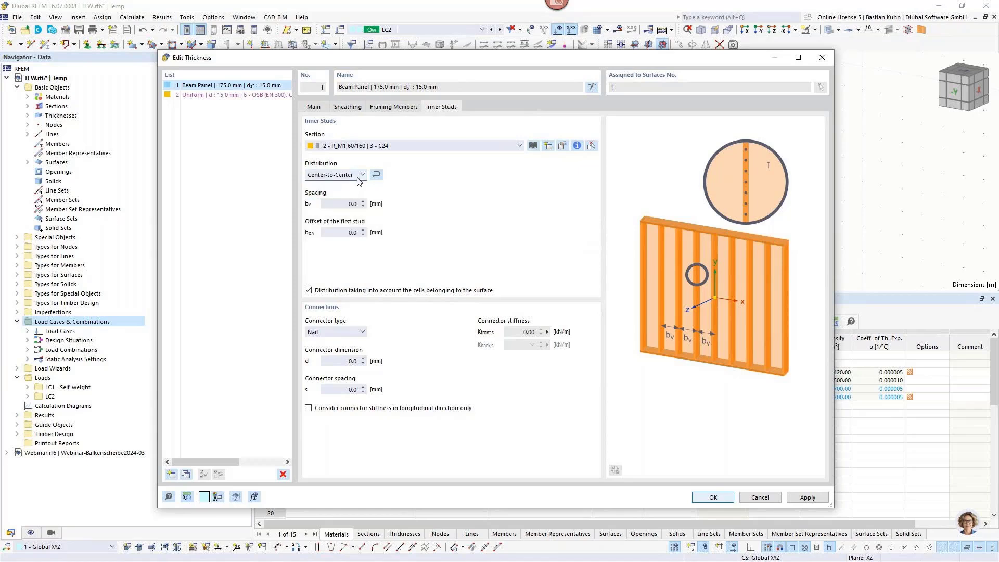
click(353, 203)
text(625)
Connect the inner studs with staples of 1.5 x 50 mm at a 75 mm spacing and confirm the thickness and surface settings
click(359, 333)
click(354, 349)
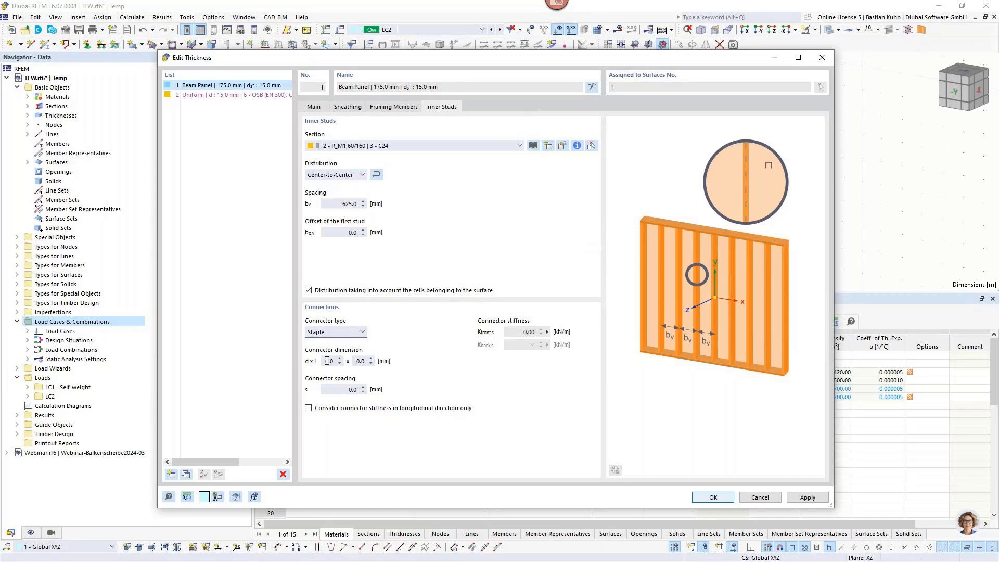
key(Tab)
text(1.5)
key(Tab)
text(50)
key(Tab)
text(75)
click(709, 497)
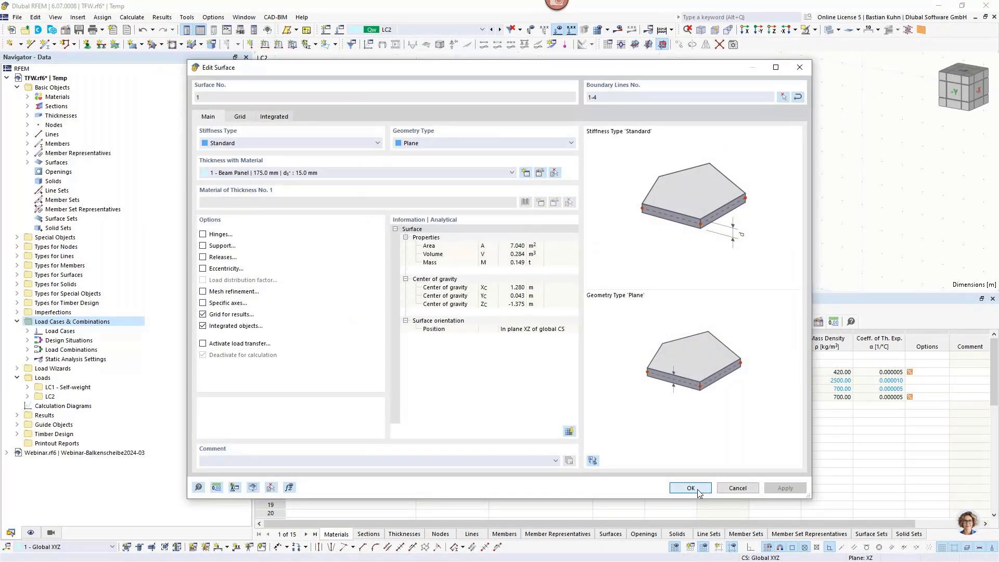
click(691, 489)
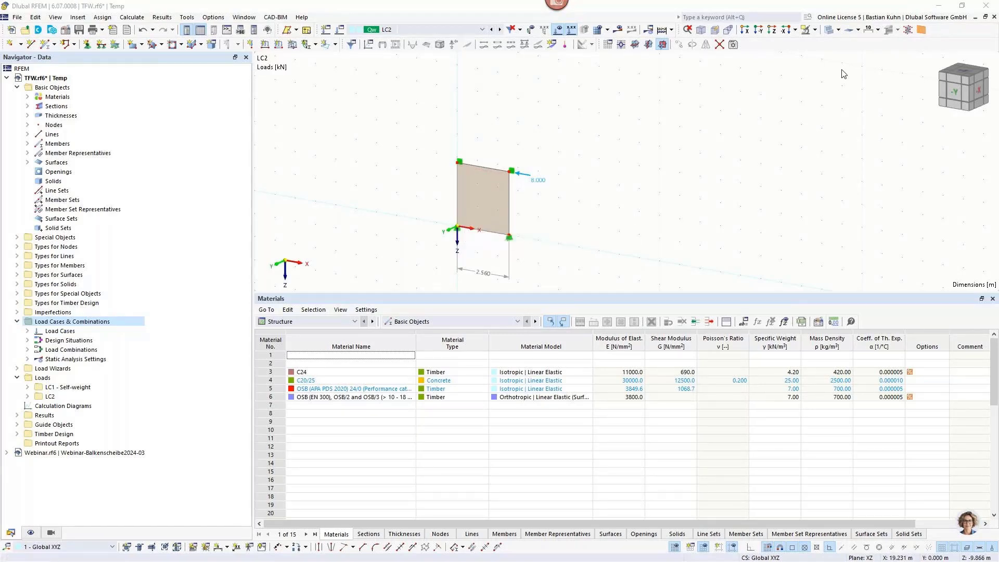
Show the framing members, studs and sheathing generated for the beam panel in the model view
click(918, 30)
scroll(471, 204, up, 5)
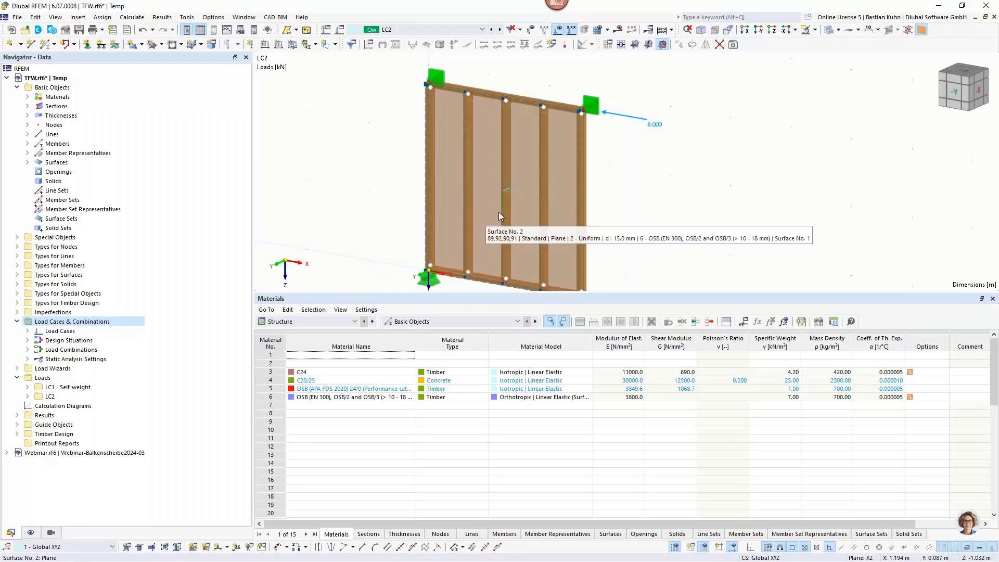
scroll(507, 208, down, 3)
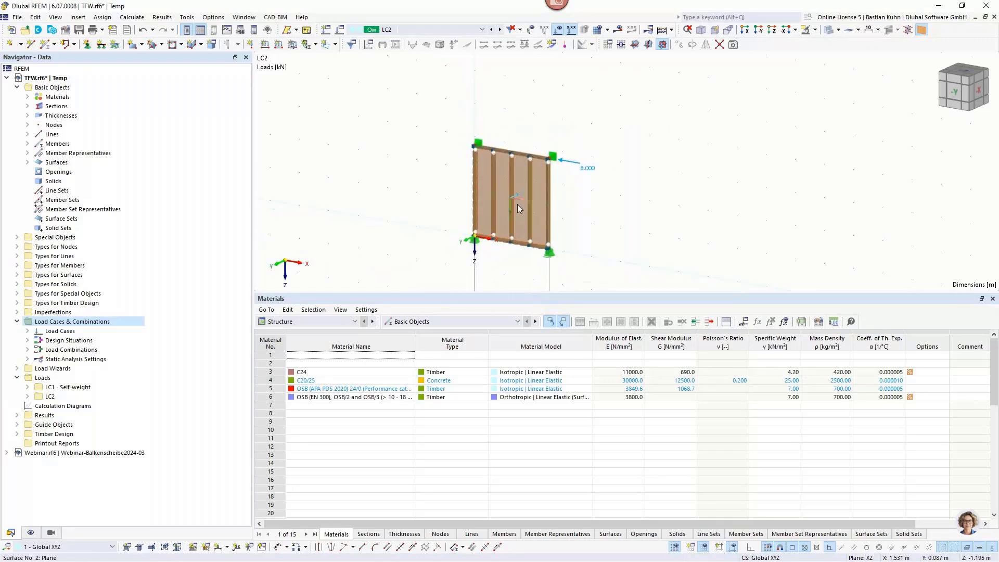
scroll(520, 281, up, 2)
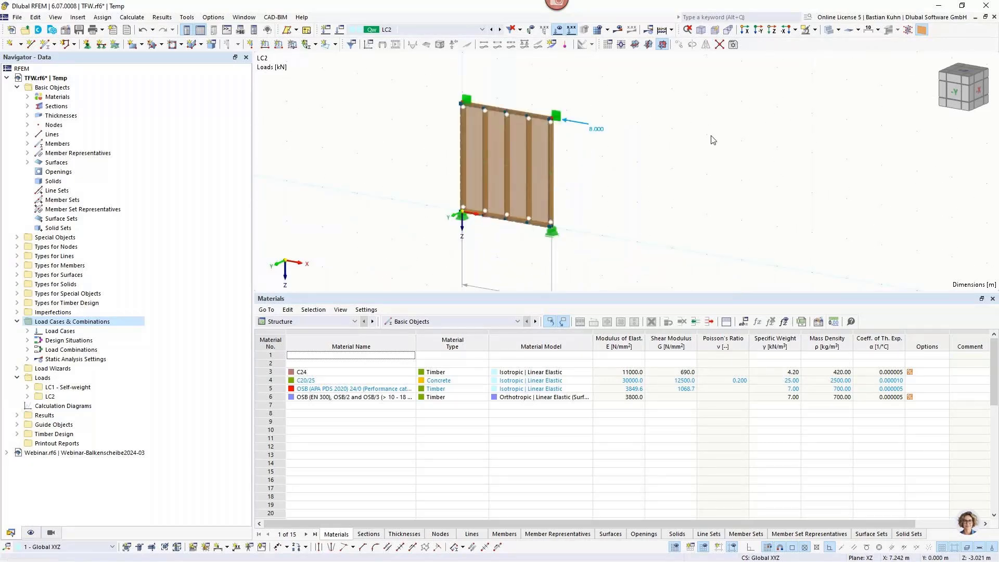
scroll(387, 344, down, 3)
Turn on photorealistic material colors for the rendered model
click(30, 532)
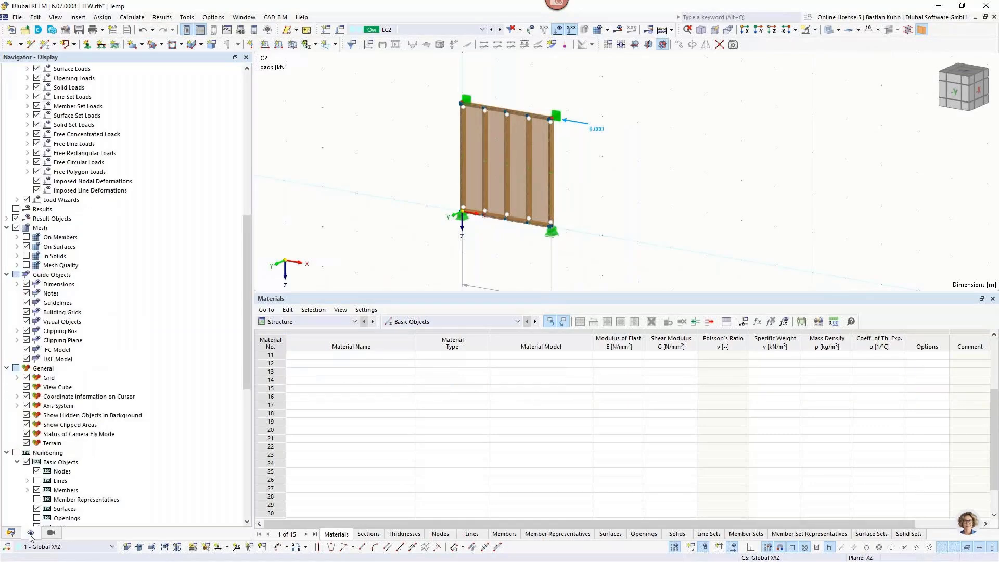
scroll(99, 319, down, 12)
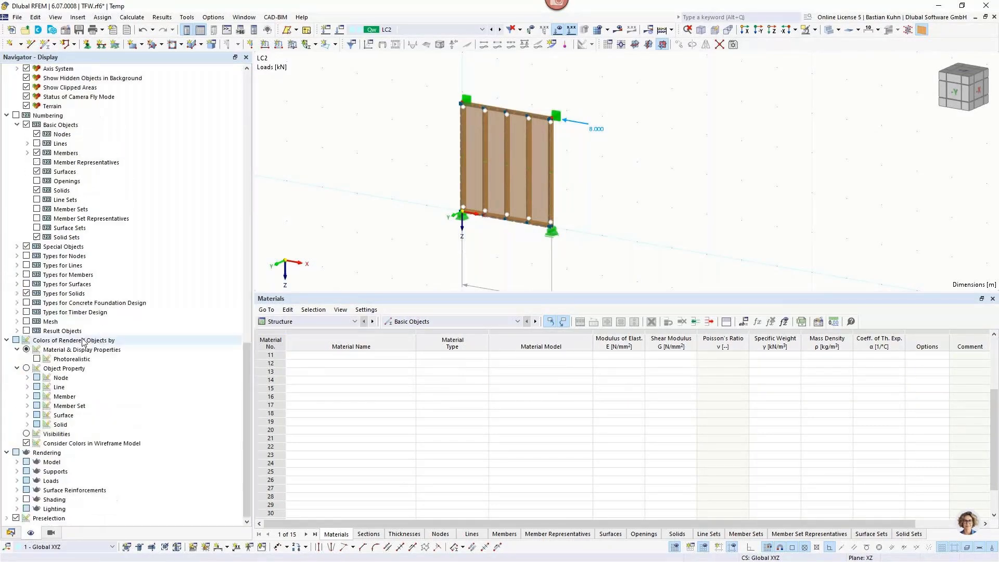
click(36, 358)
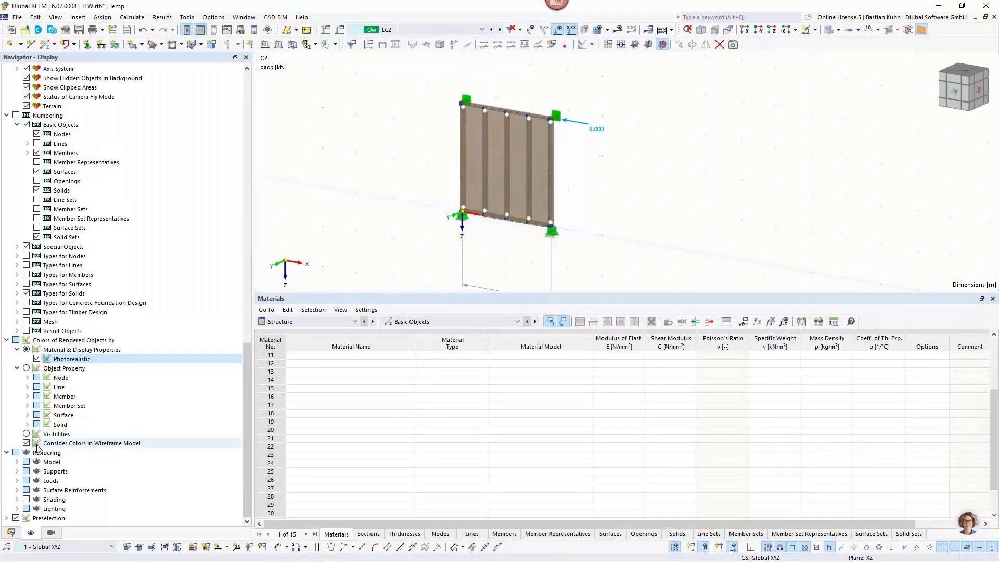
Set the solid model rendering to sections with edges for members and filled incl. thickness for surfaces
click(17, 462)
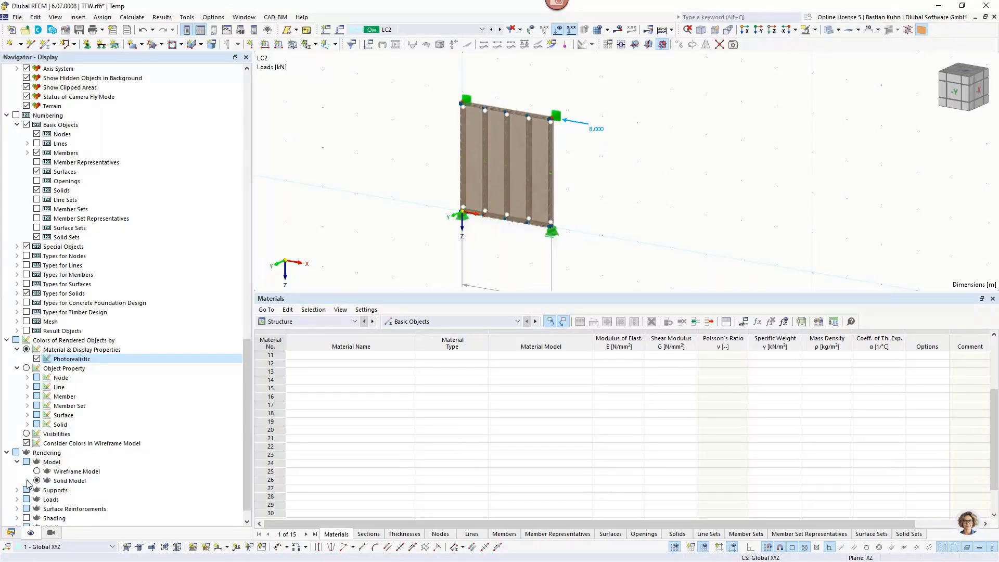
click(27, 480)
click(58, 480)
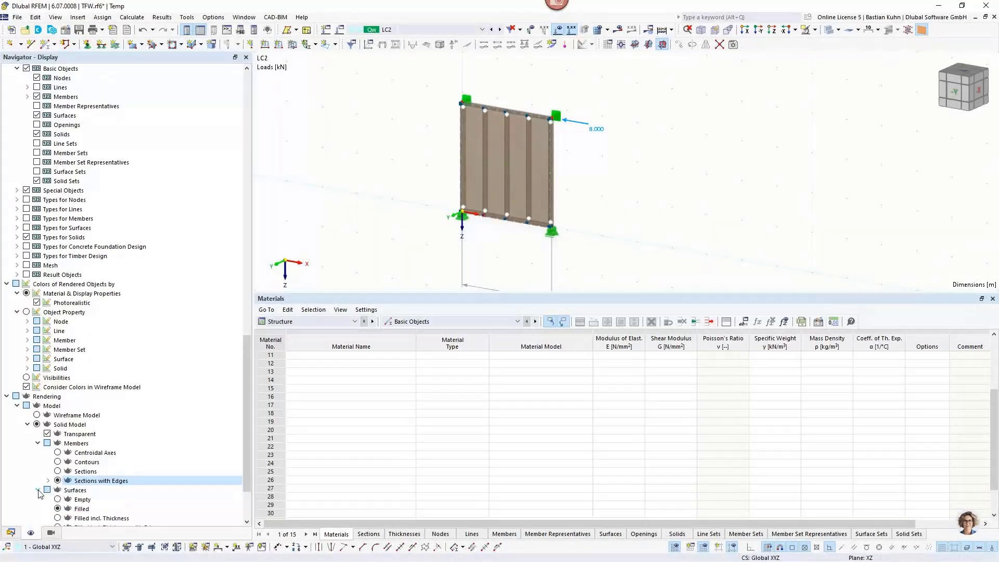
click(38, 490)
click(57, 443)
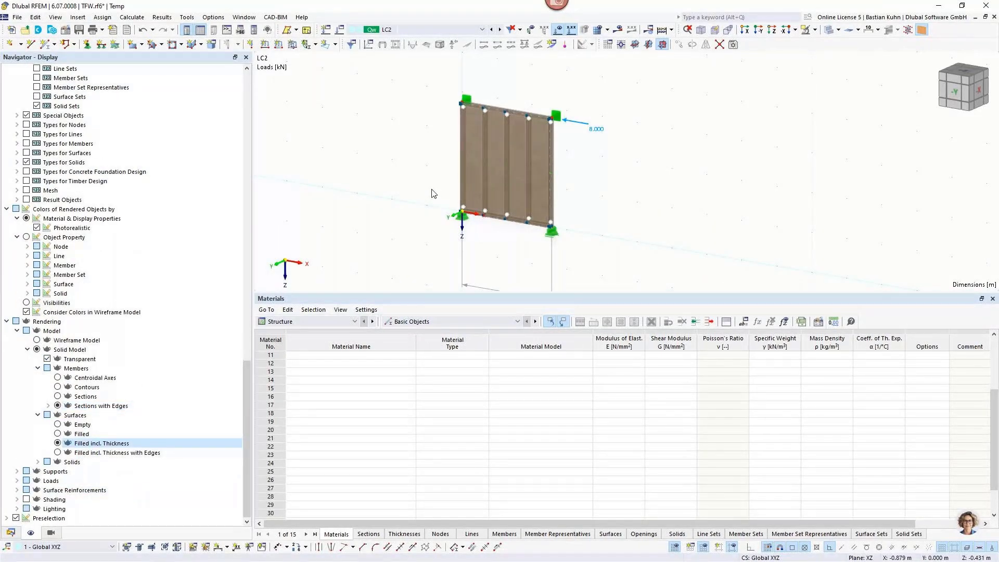
ctrl+middle_drag(433, 194, 383, 189)
scroll(523, 123, up, 4)
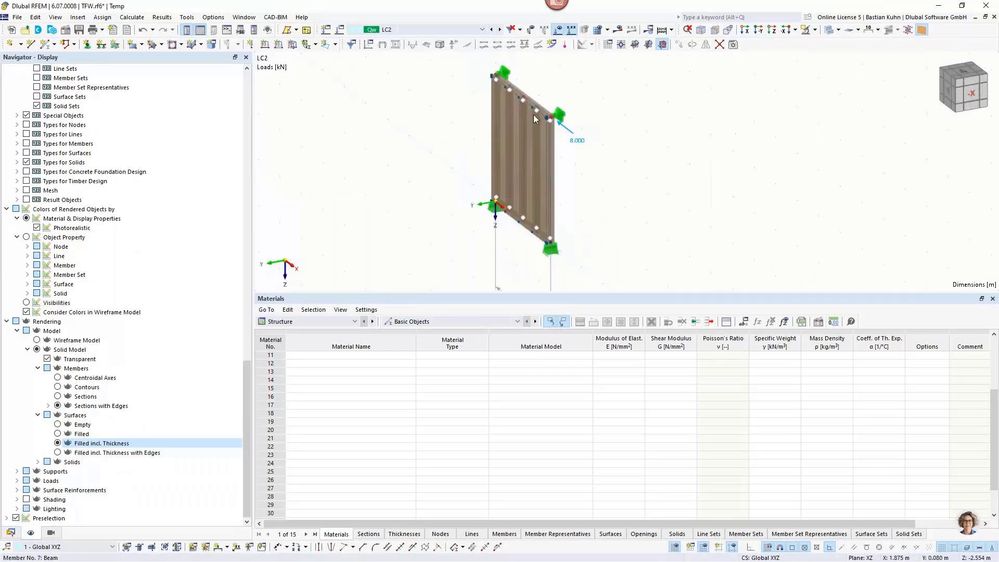
scroll(522, 108, up, 3)
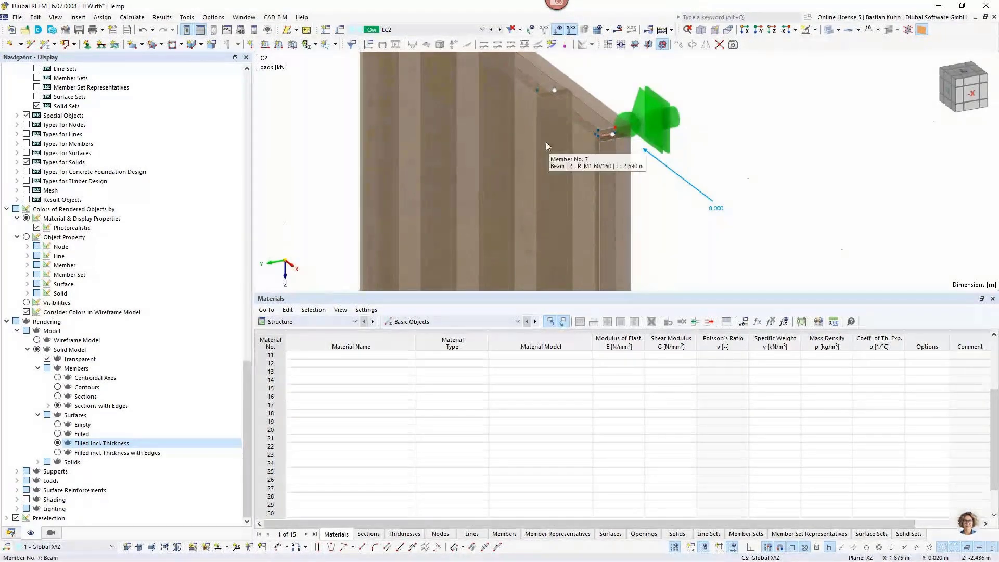
Display the wall as a wireframe model and open the line hinge of the line-to-line rigid link at the middle stud
click(828, 31)
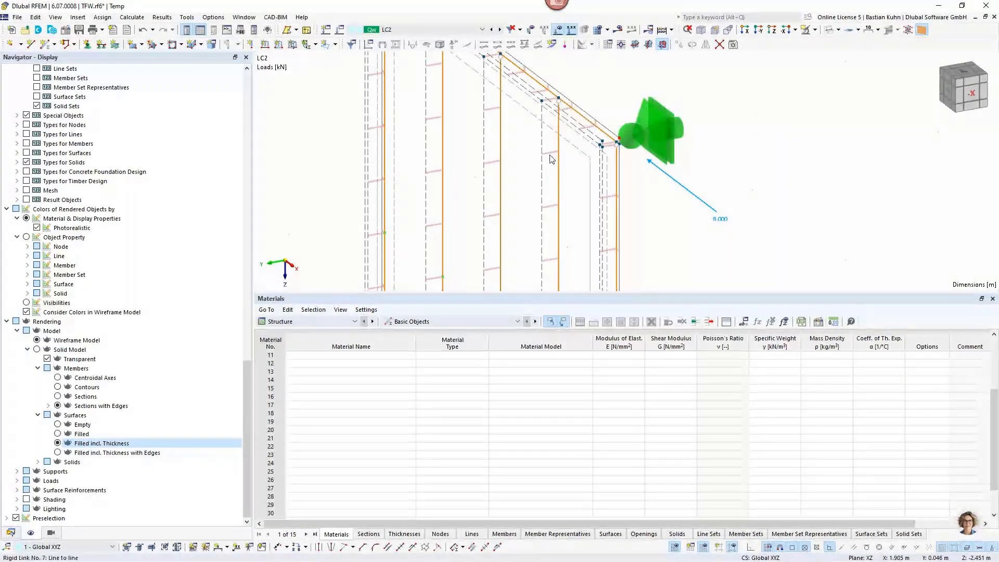
scroll(552, 155, up, 1)
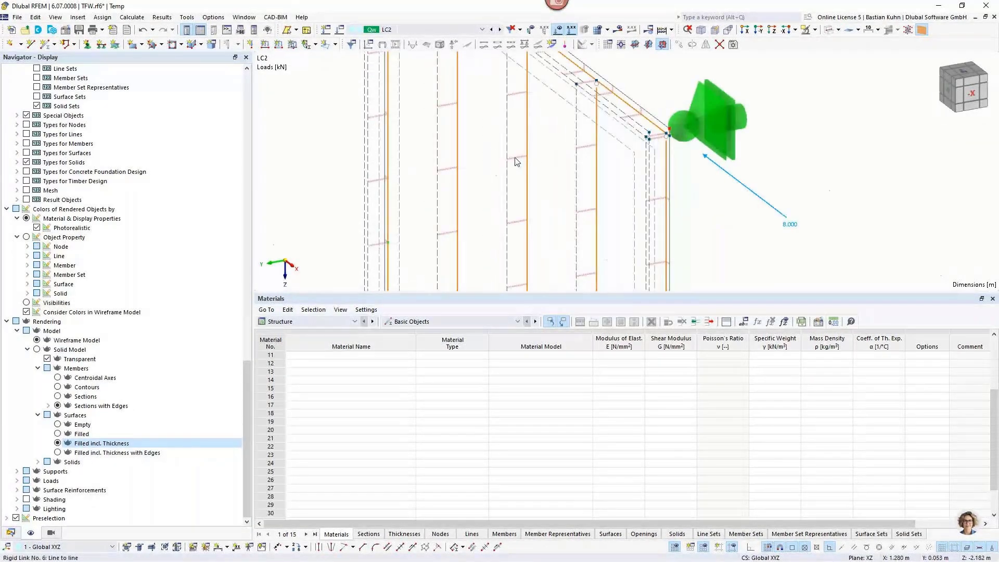
double_click(516, 162)
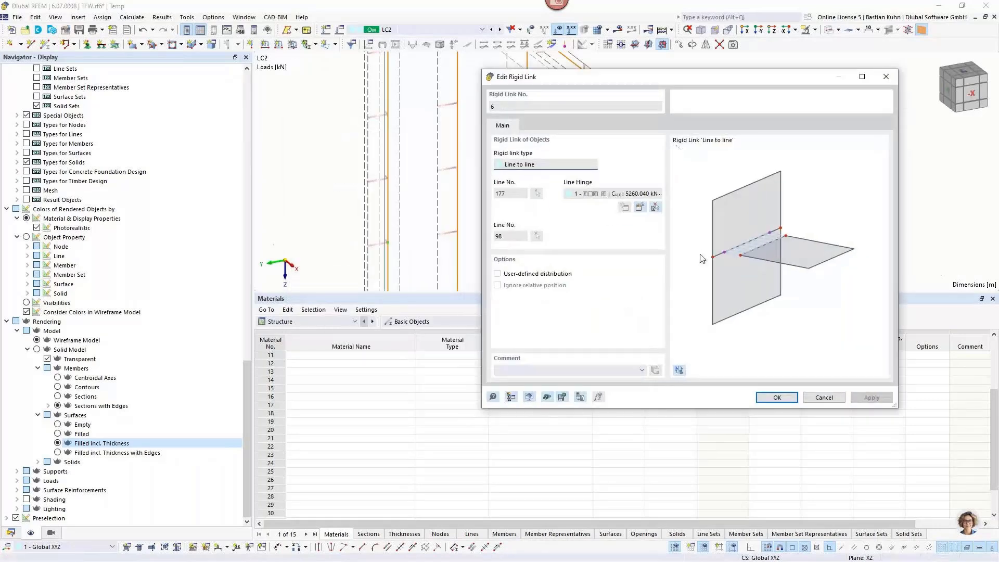
click(640, 207)
click(640, 207)
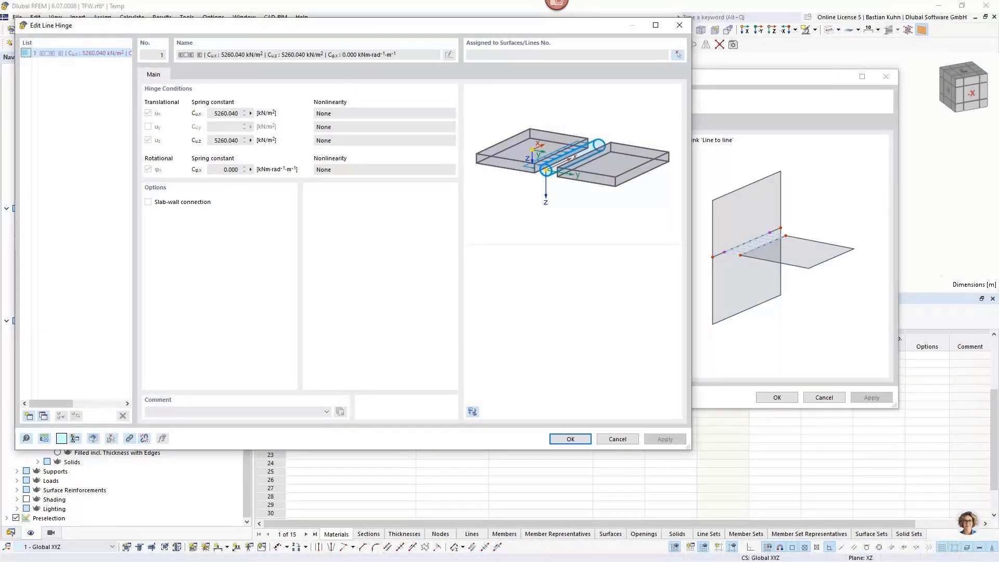
Switch to the Knowledge Base article in the browser, check how the connector stiffness per metre is calculated, and return to RFEM
key(alt+Tab)
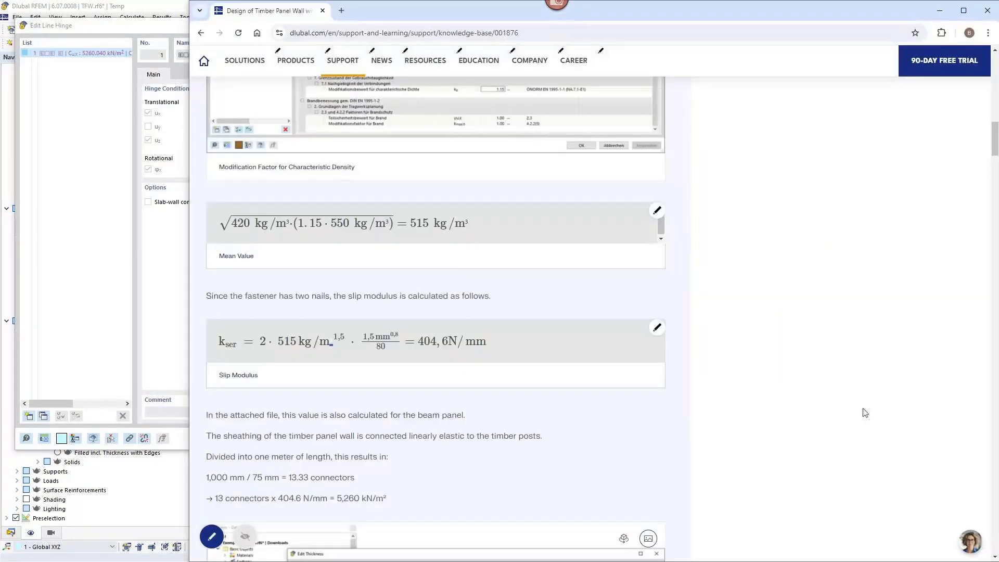
scroll(754, 403, down, 3)
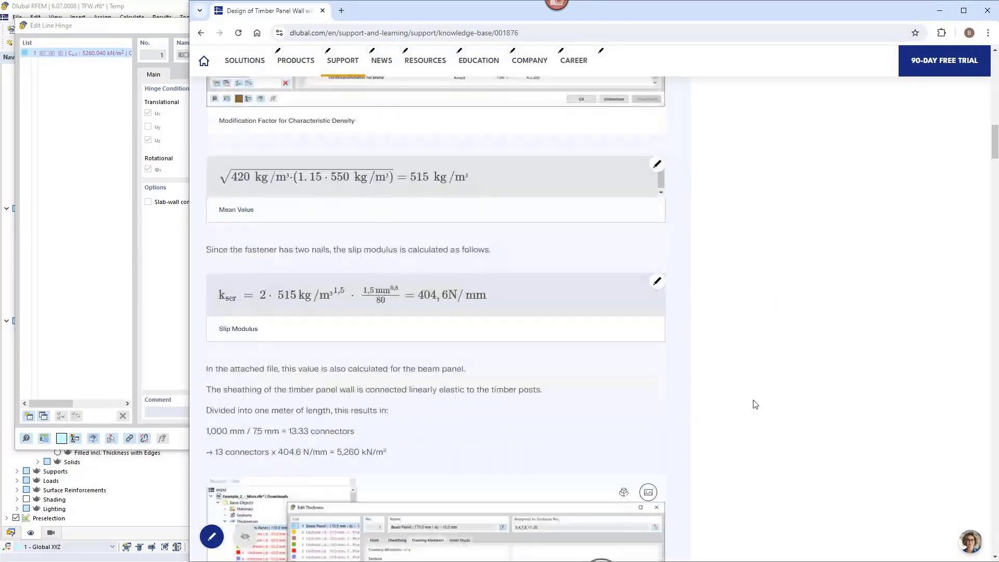
drag(222, 304, 364, 323)
drag(364, 322, 353, 323)
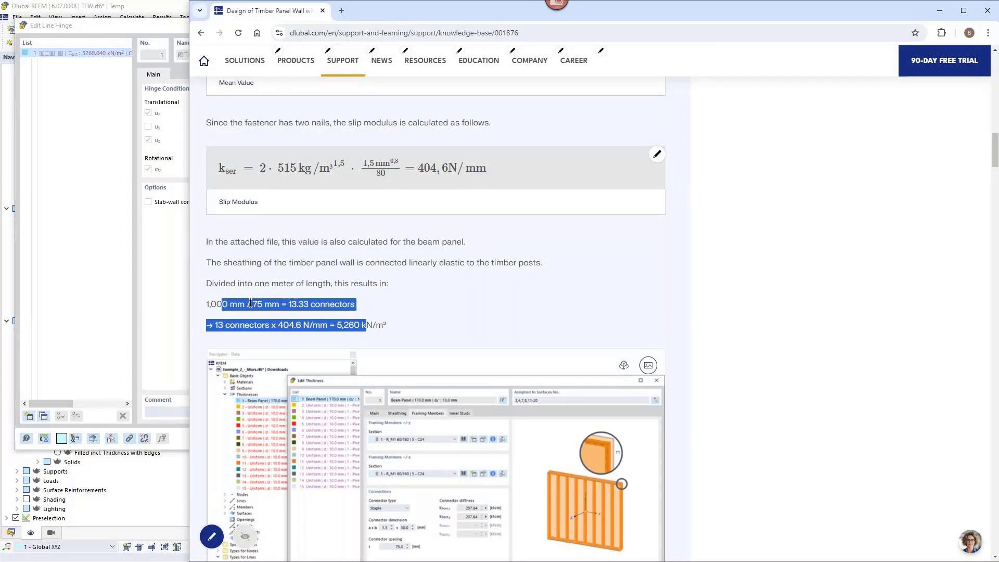
drag(252, 304, 263, 305)
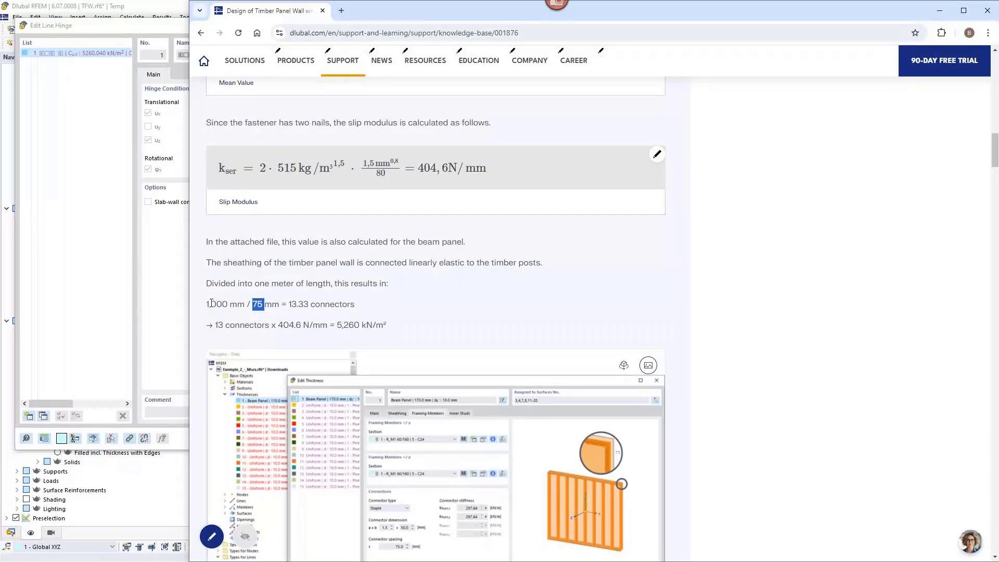
click(424, 168)
key(alt+Tab)
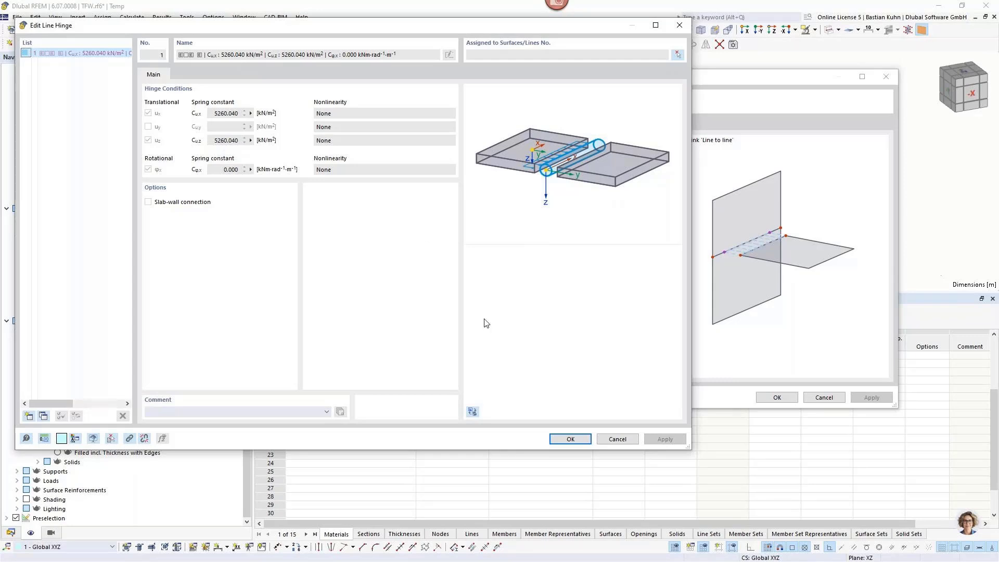
Leave the line hinge and rigid link settings without changes and inspect the coupling of studs and sheathing in the wireframe
click(612, 440)
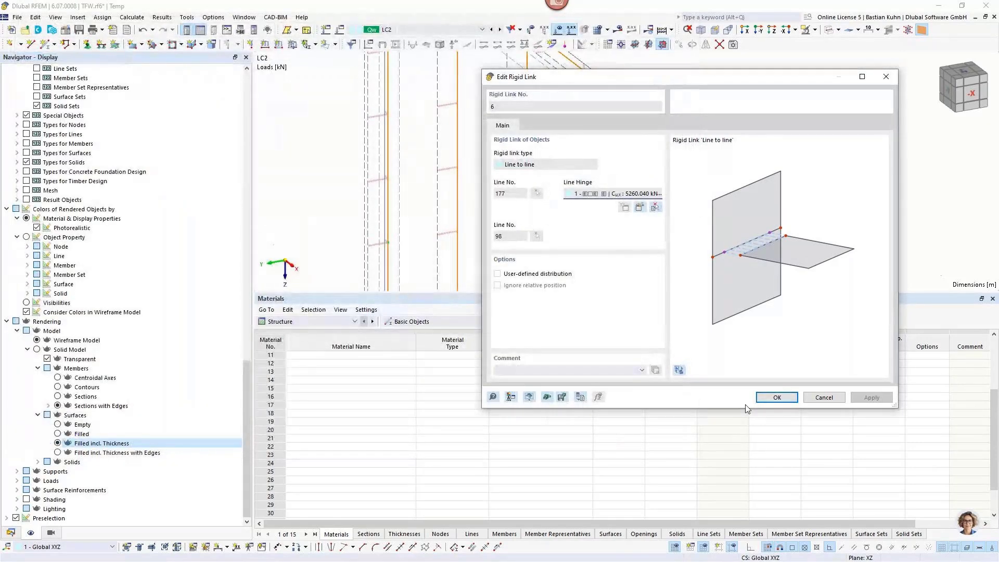
click(824, 398)
scroll(555, 134, up, 4)
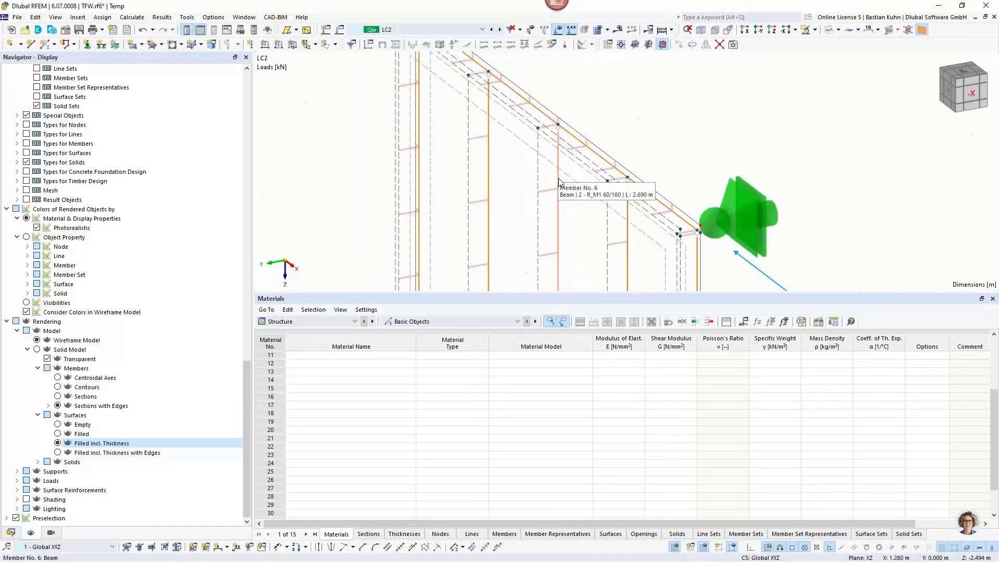
scroll(555, 143, down, 5)
scroll(843, 47, up, 4)
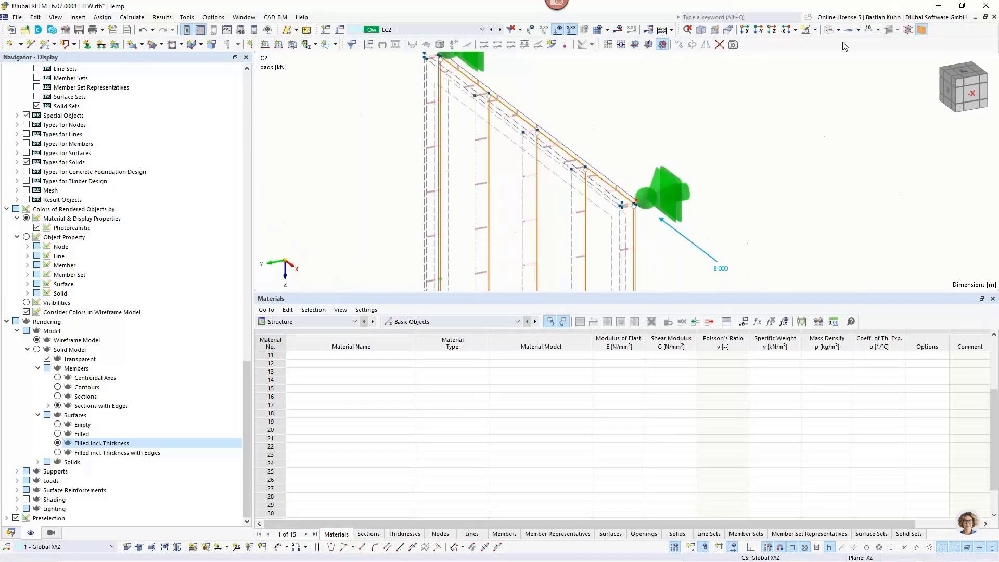
Display the wall as a solid model without transparency and inspect it from the stud side
click(849, 29)
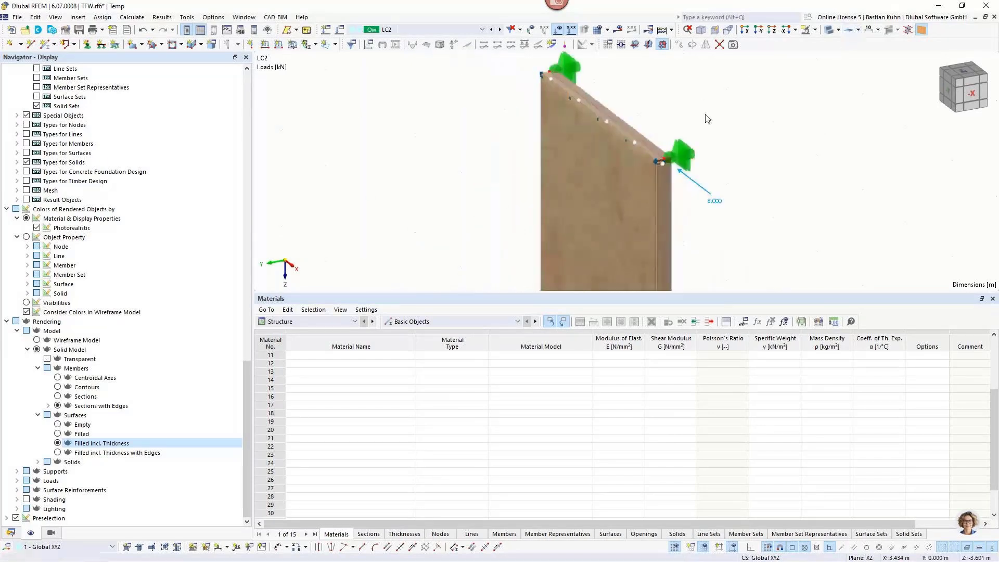
ctrl+middle_drag(704, 114, 513, 368)
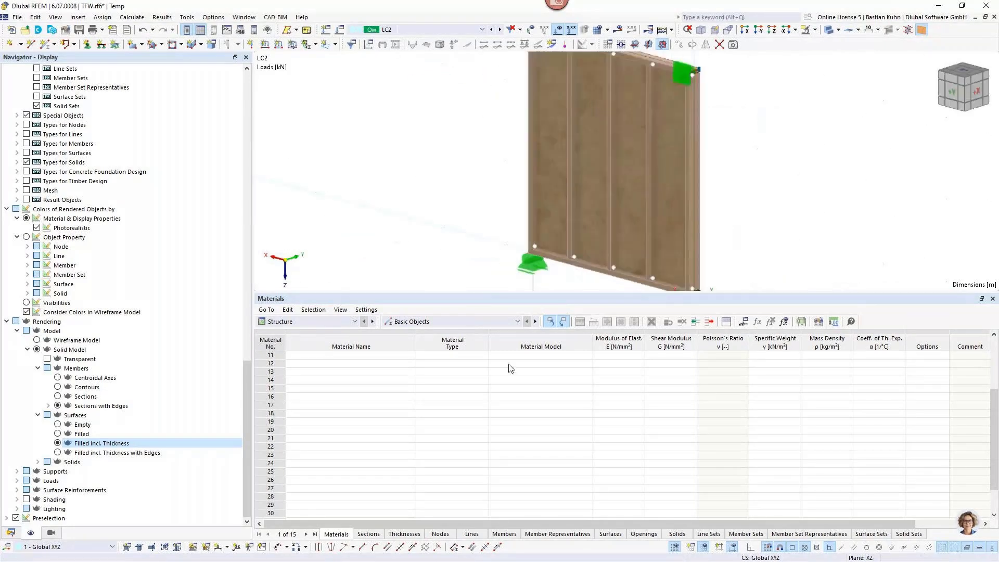
click(675, 548)
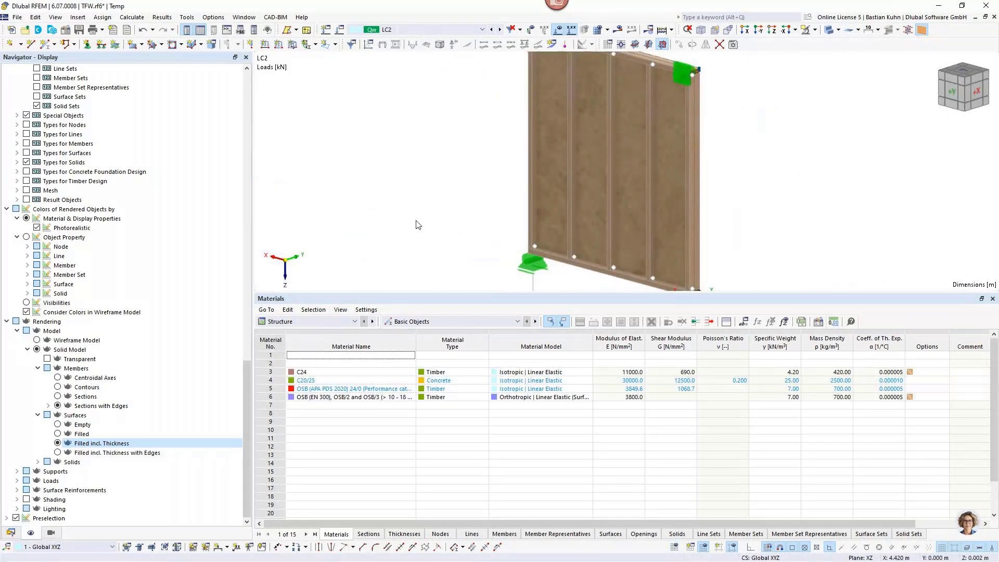
scroll(482, 187, down, 3)
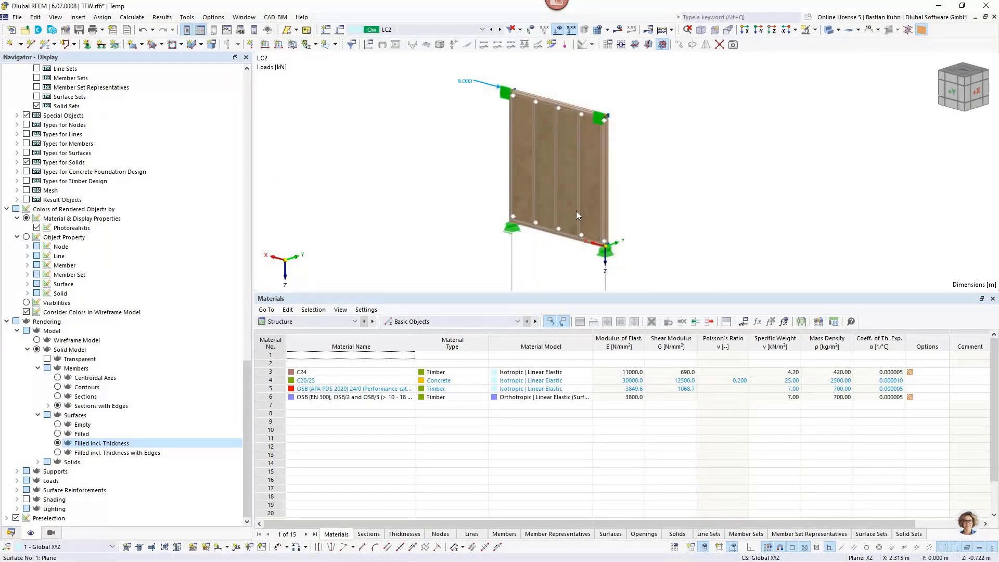
Calculate load case LC2 and view the global deformations on the transparent solid model of the wall
key(F5)
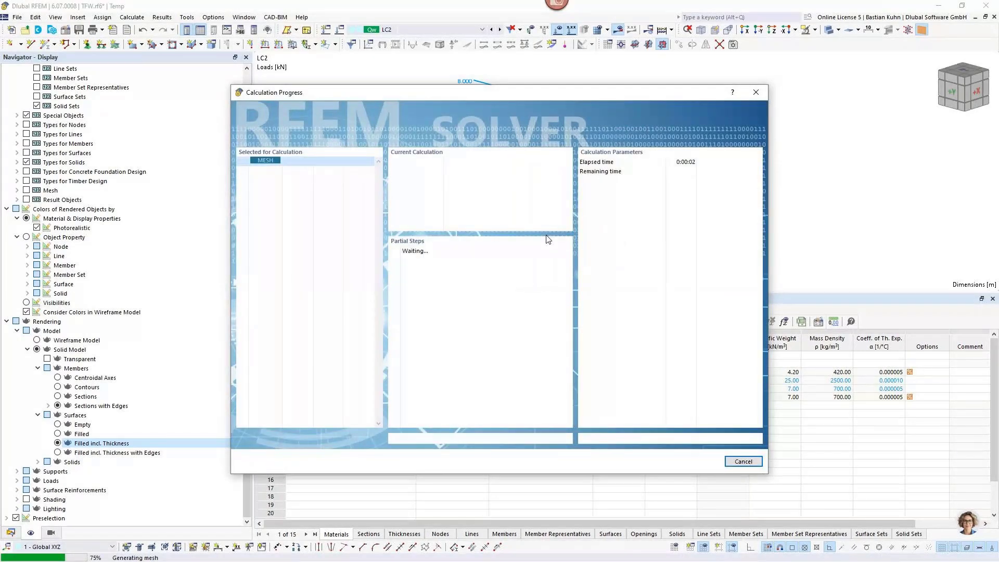
drag(581, 97, 477, 166)
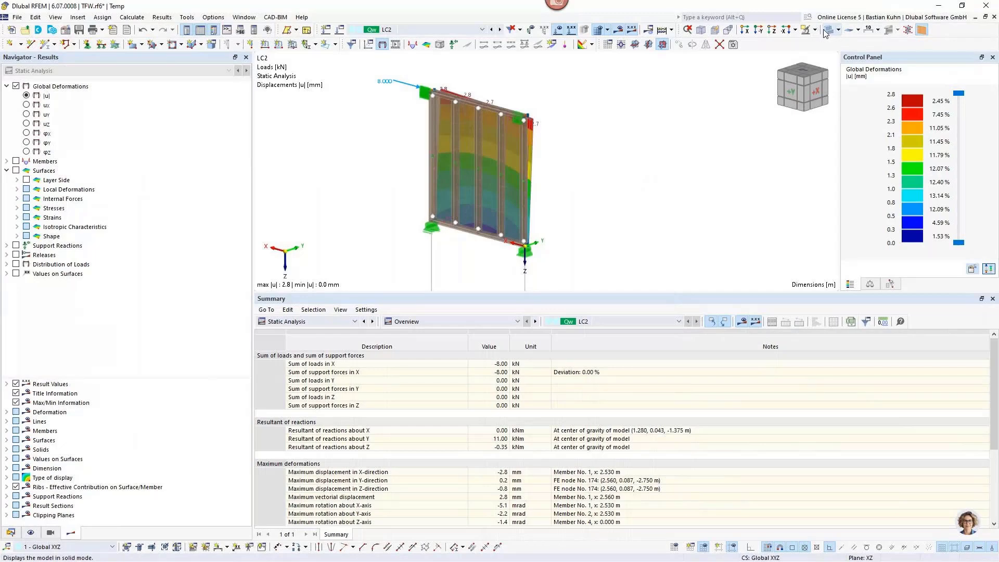
scroll(469, 145, up, 3)
scroll(449, 171, down, 2)
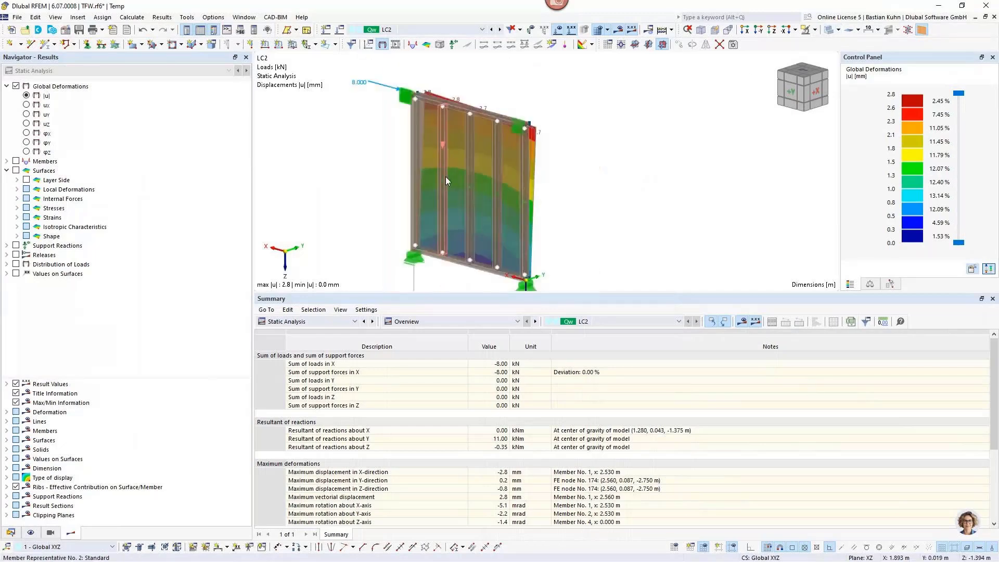
Set the mesh's target length of finite elements to 0.050 m and recalculate the LC2 results
click(132, 18)
click(156, 162)
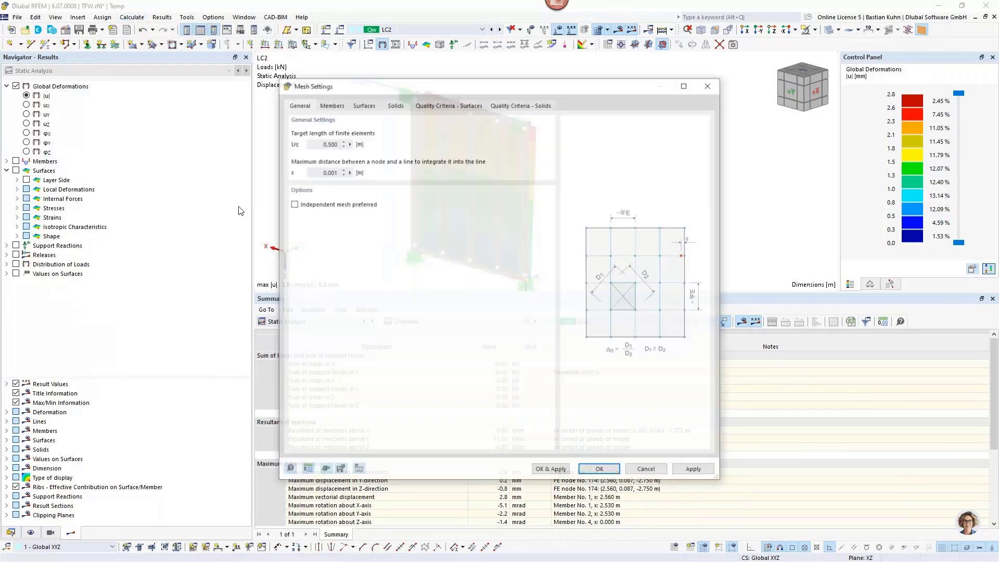
click(327, 143)
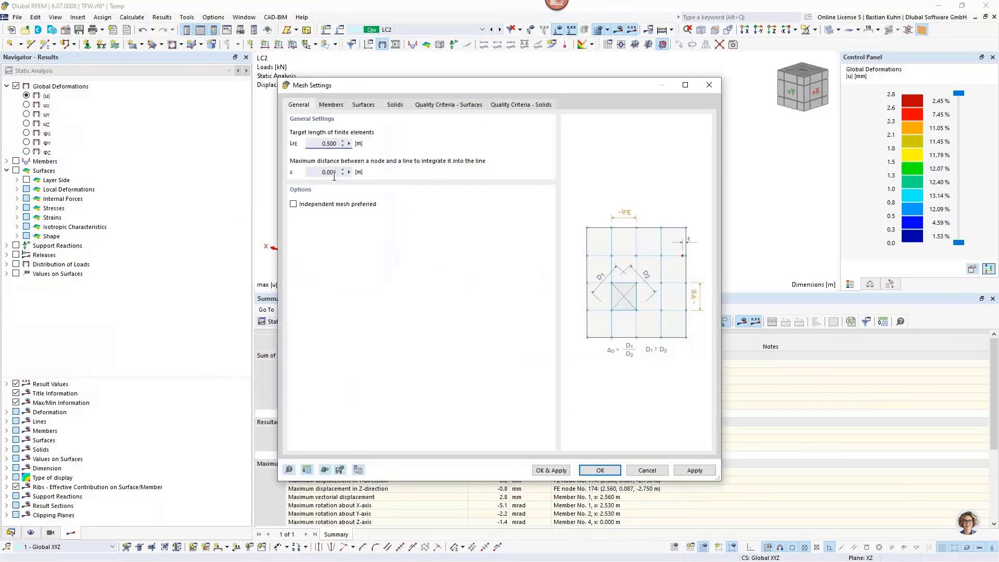
text(0)
click(612, 472)
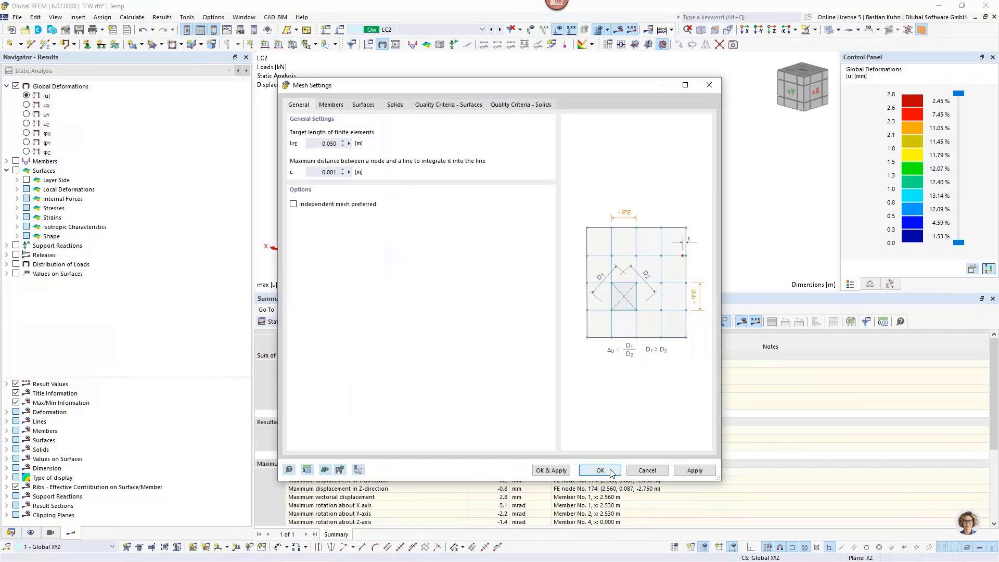
click(618, 29)
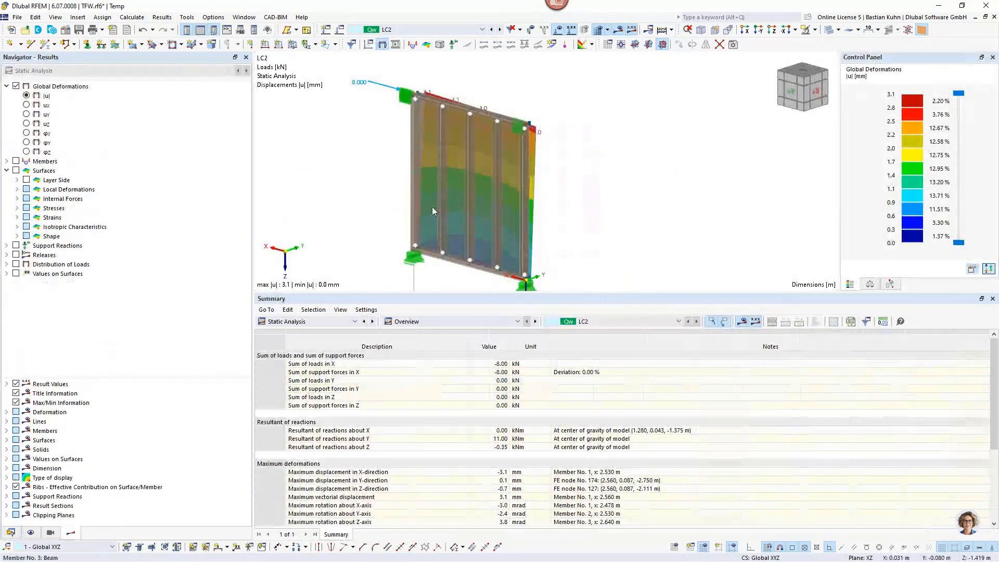
Hide the finite element mesh in the model display so that only the deformation colours remain on the wall
click(31, 532)
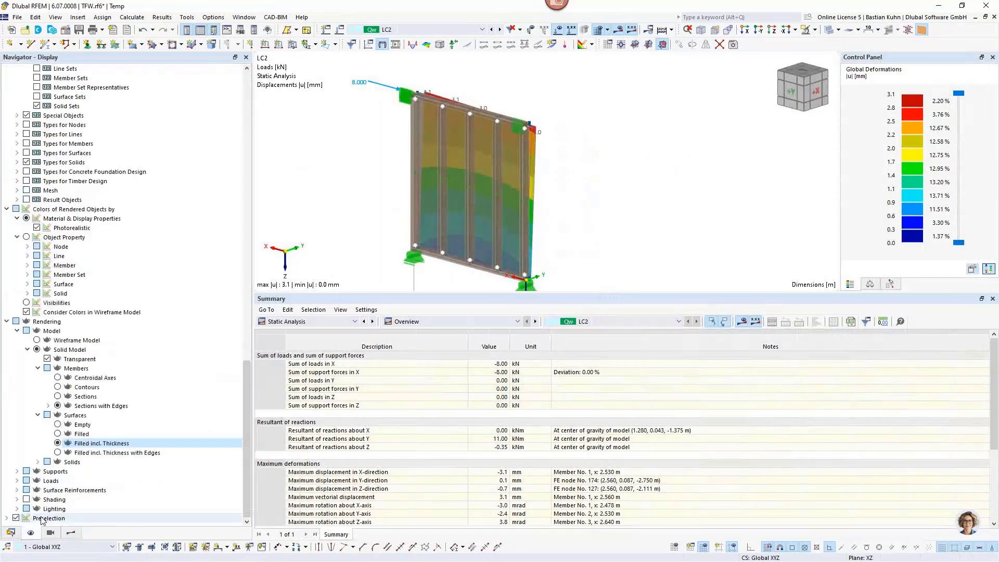
scroll(62, 315, up, 10)
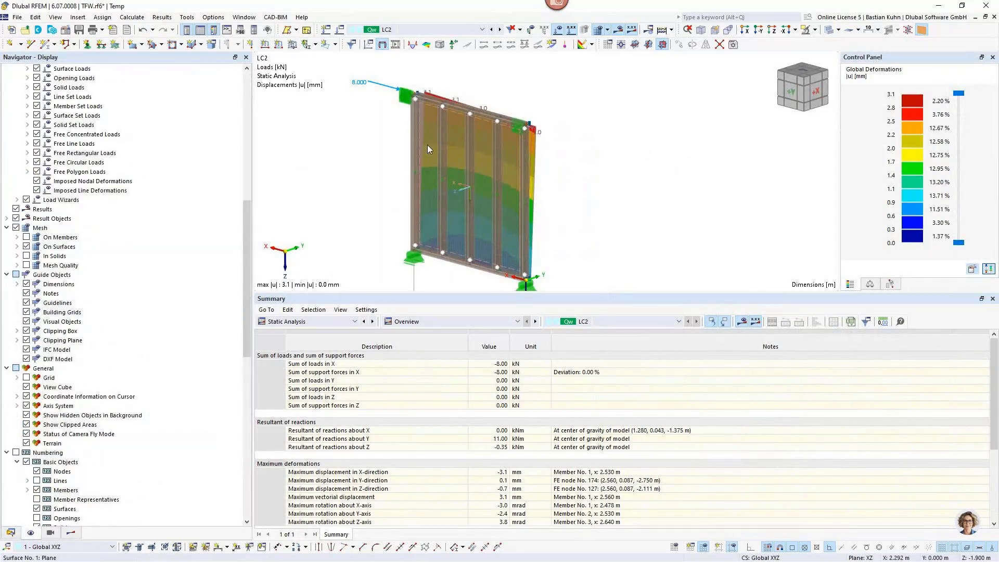
scroll(439, 102, up, 3)
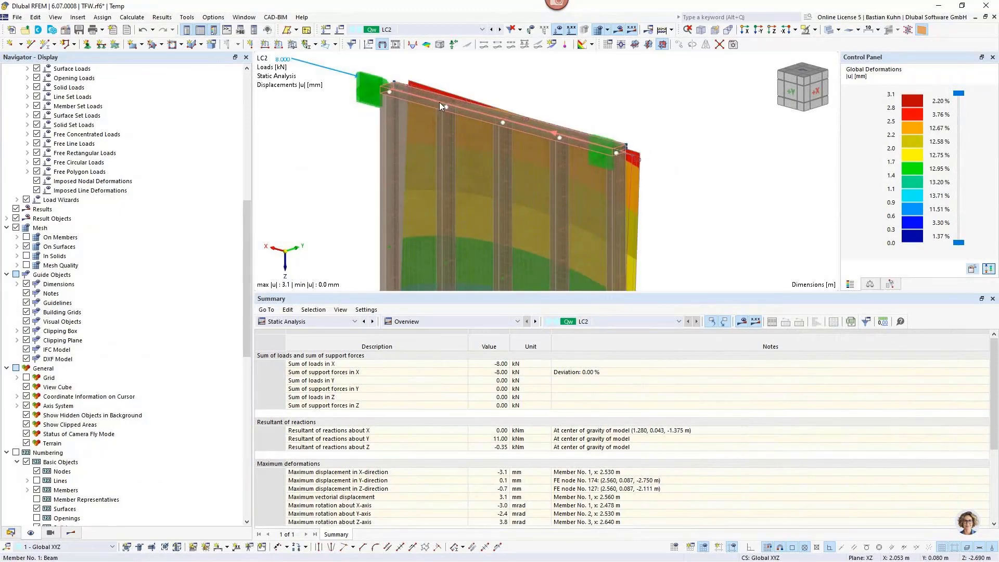
click(16, 228)
middle_drag(393, 93, 369, 124)
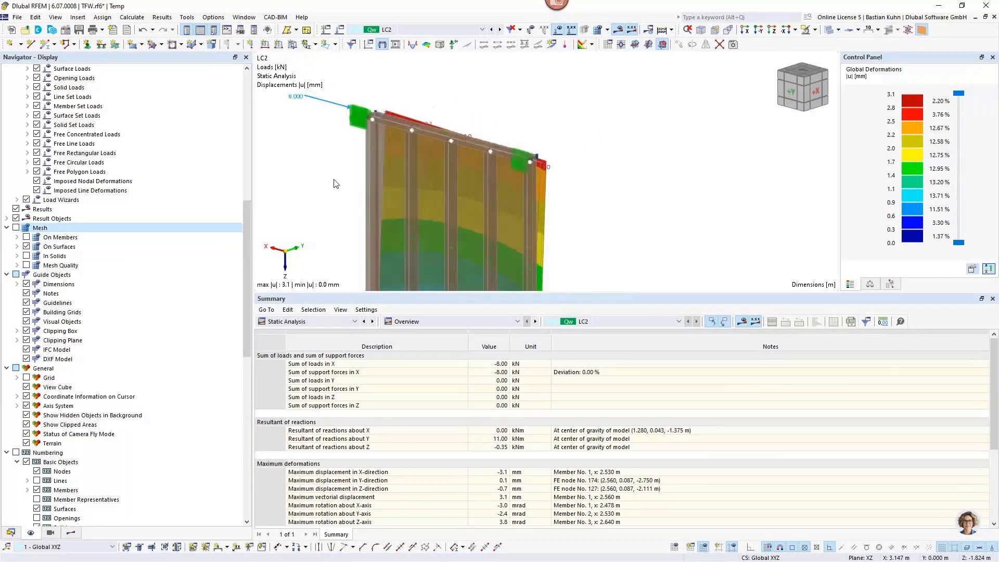
scroll(387, 110, down, 5)
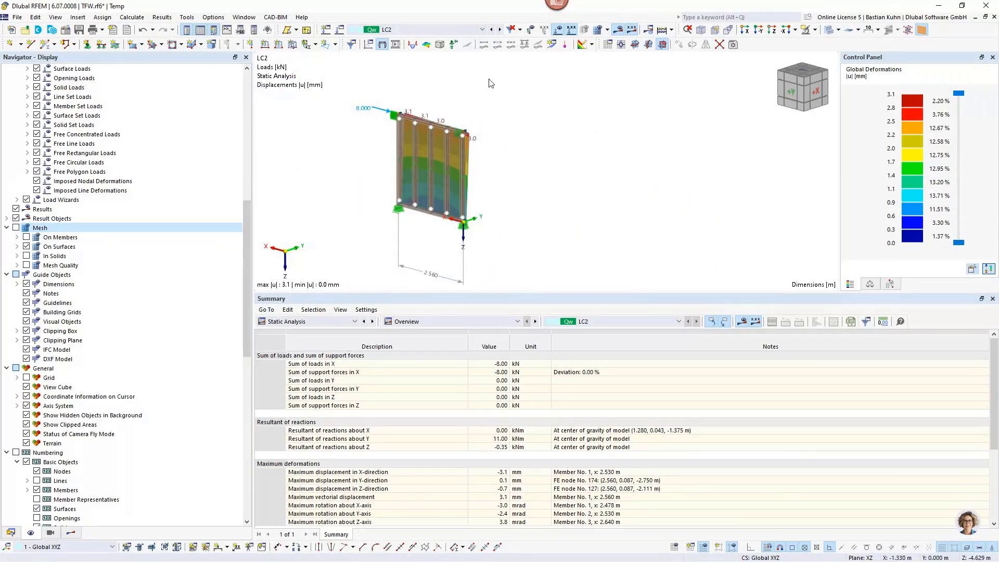
Display the nodal support reactions for LC2 and examine the forces at the wall's corners from several sides
click(454, 44)
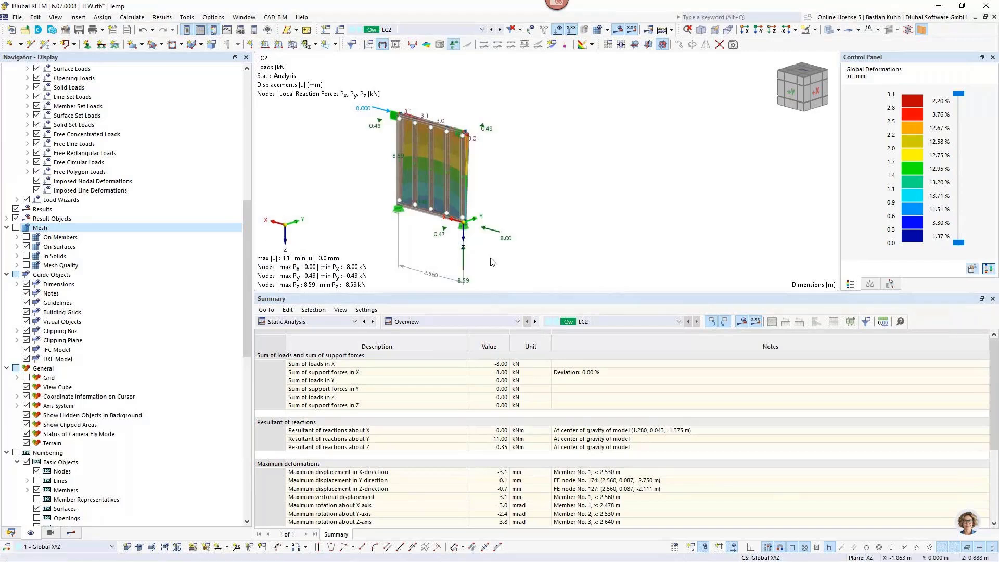
middle_drag(489, 259, 563, 256)
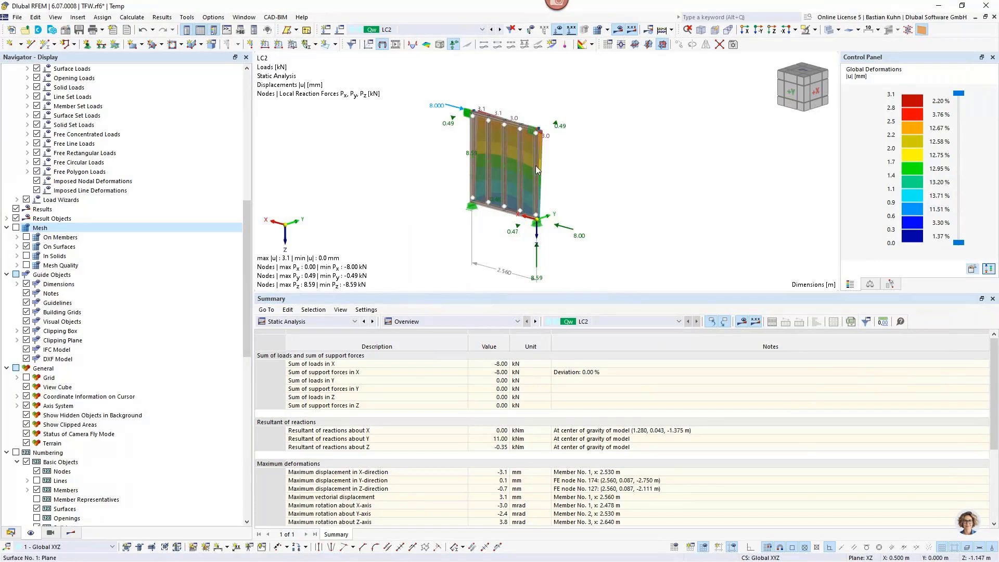
mouse_move(559, 148)
ctrl+middle_down()
mouse_move(552, 172)
mouse_move(552, 141)
ctrl+middle_up()
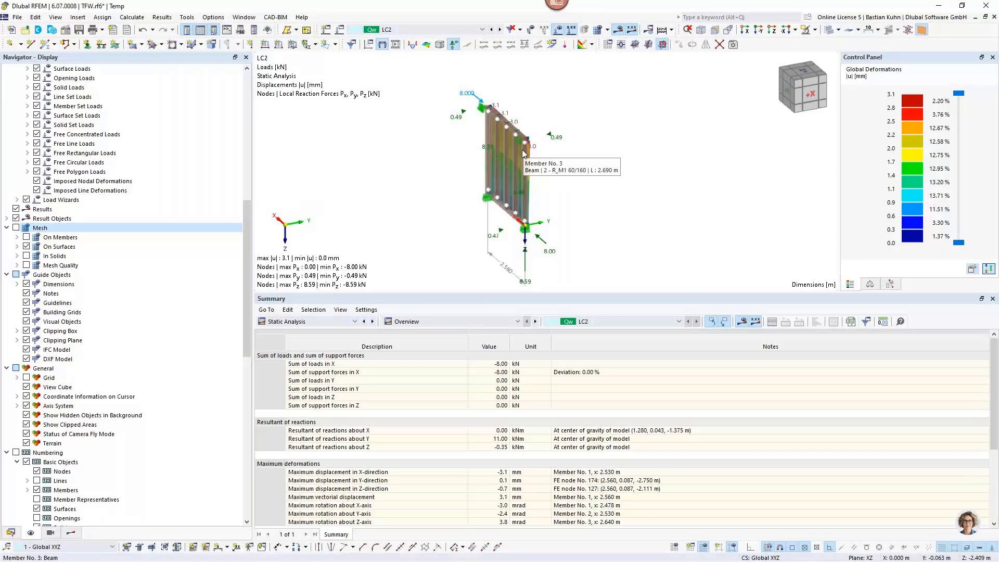
scroll(585, 202, down, 2)
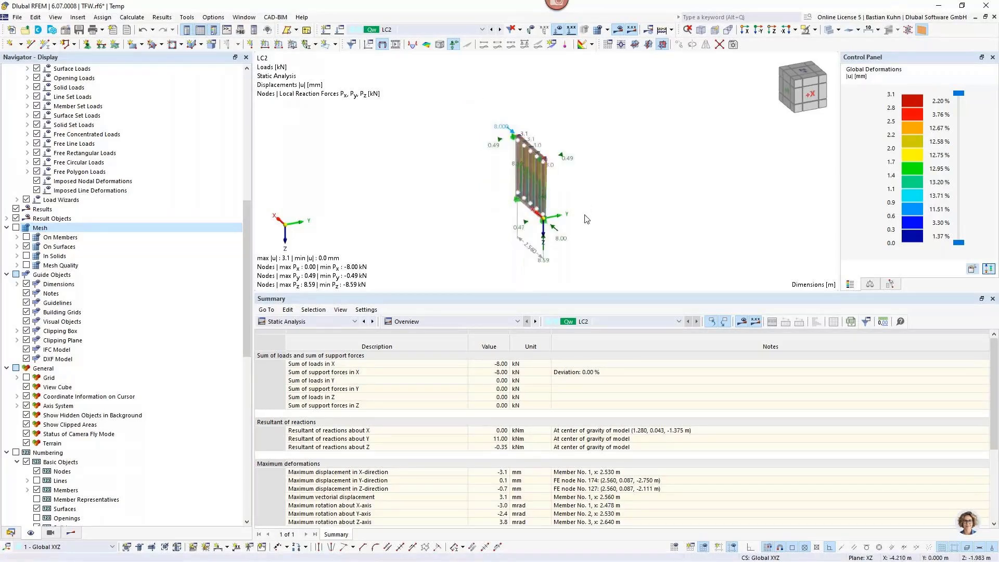
middle_drag(584, 215, 584, 196)
ctrl+middle_drag(585, 196, 659, 200)
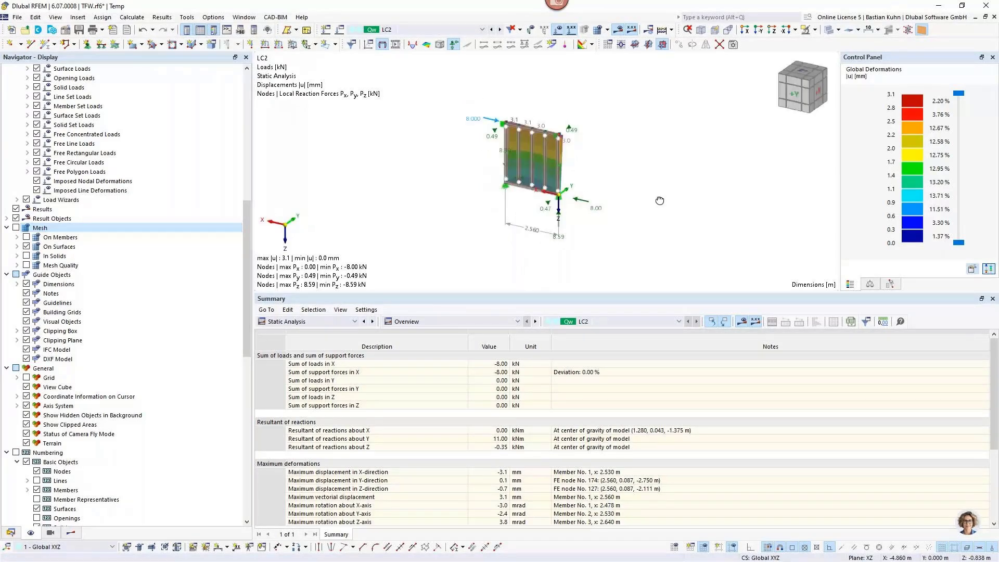
scroll(474, 125, up, 3)
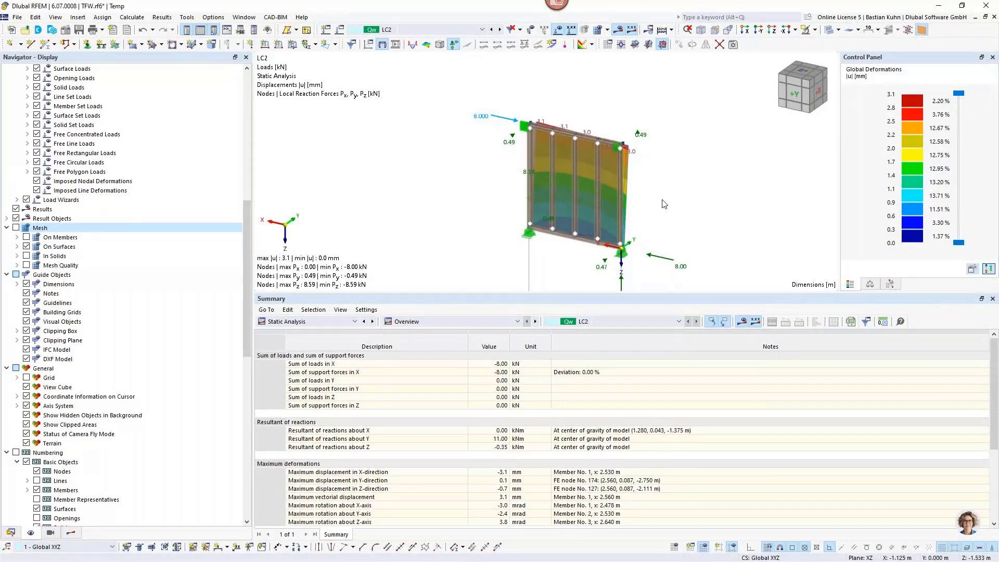
middle_drag(657, 198, 657, 183)
scroll(657, 183, up, 2)
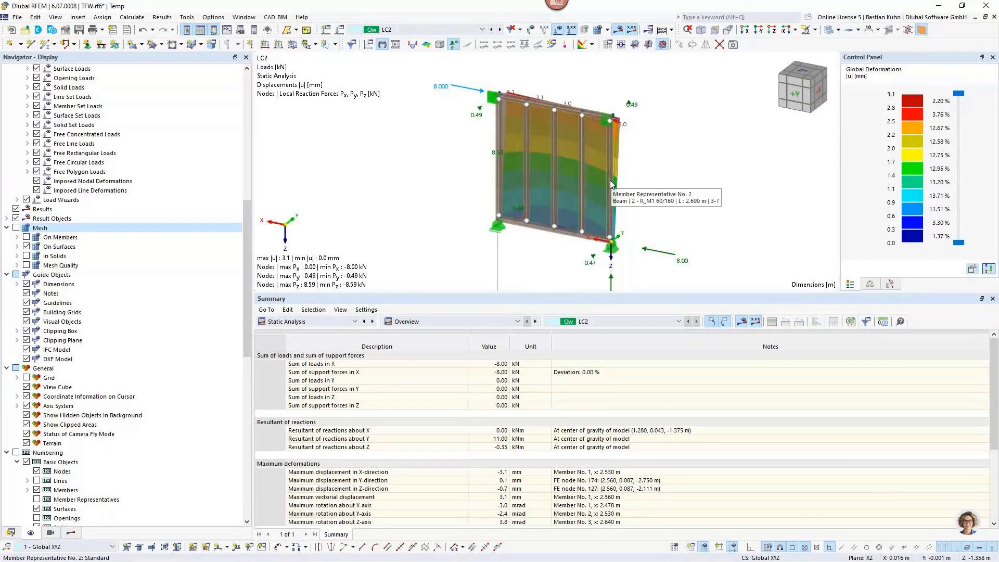
Open the member representative of the vertical studs (members 3-7) for editing and show its timber design types beside the model
click(609, 180)
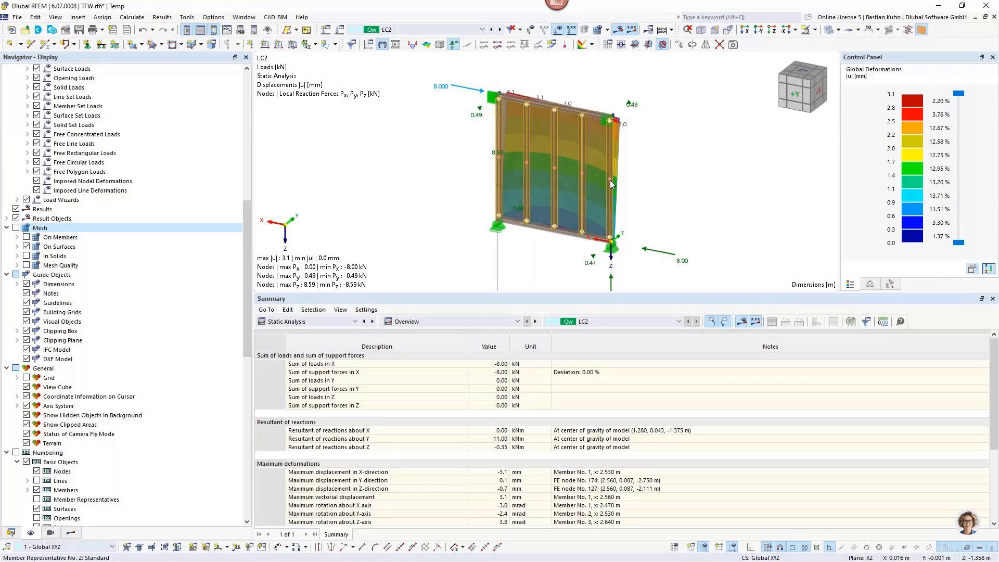
right_click(610, 180)
mouse_move(763, 226)
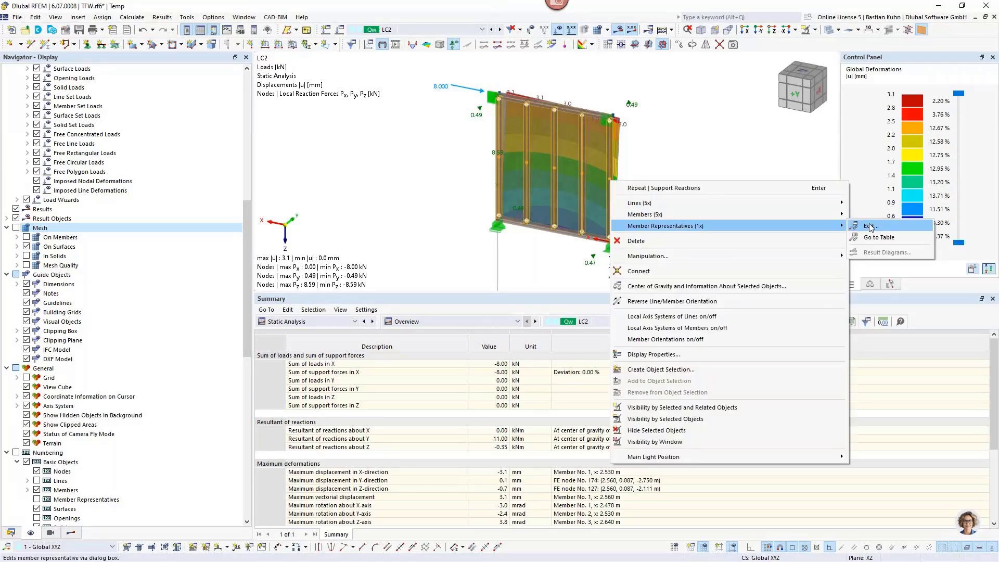
click(870, 226)
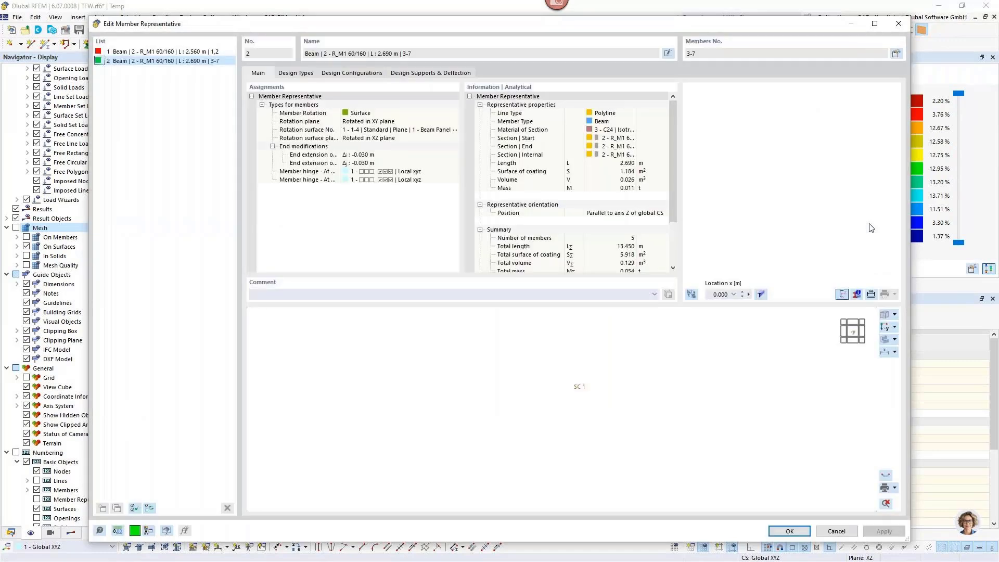
click(296, 73)
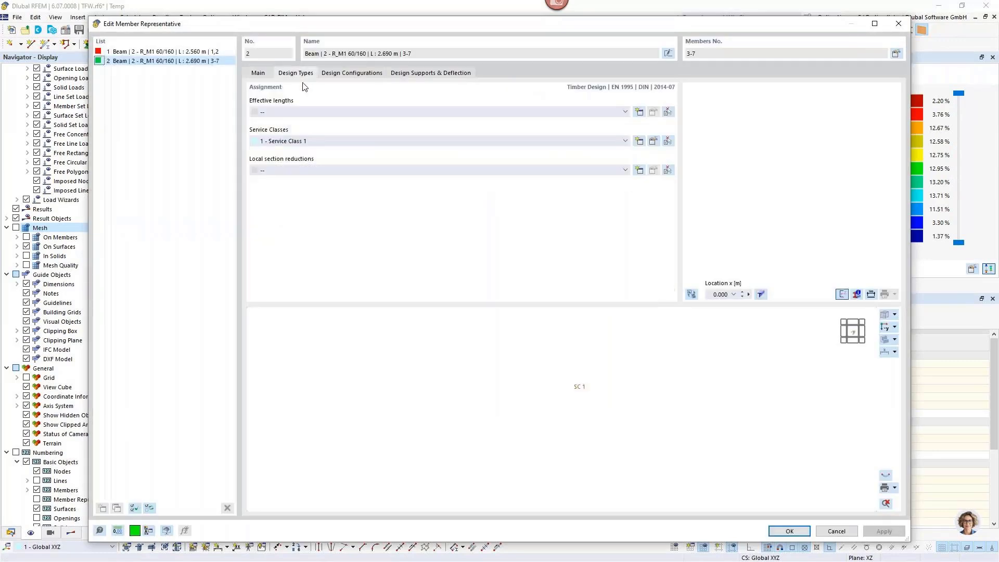
drag(396, 23, 427, 306)
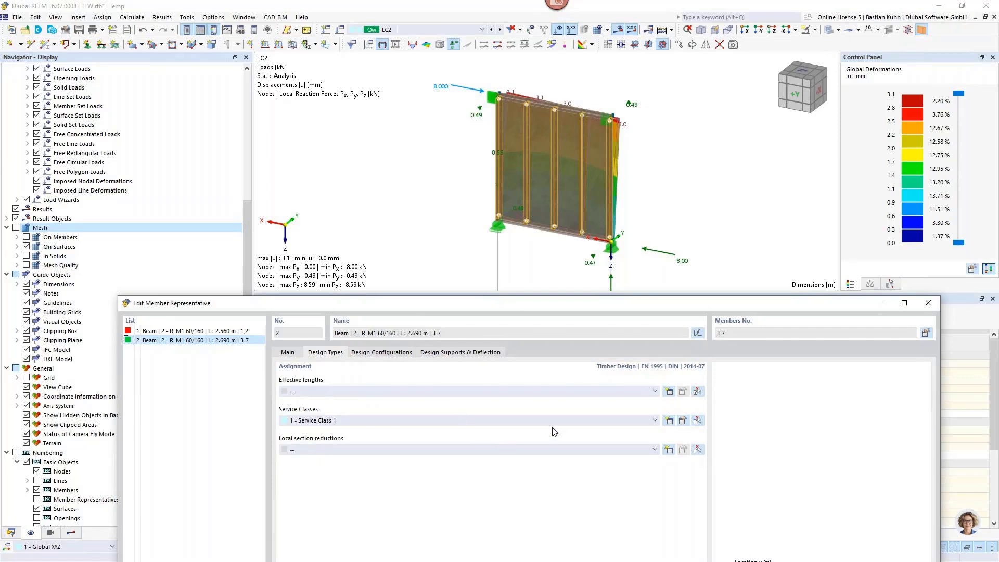
Assign new effective lengths to the studs' member representative, with lateral-torsional buckling excluded and flexural buckling kept about both axes
click(654, 391)
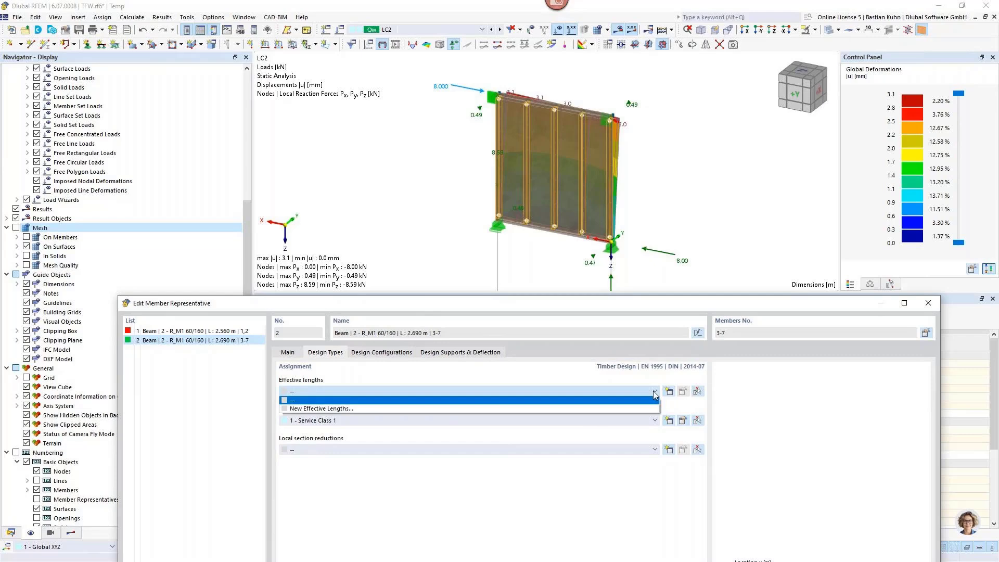
click(650, 408)
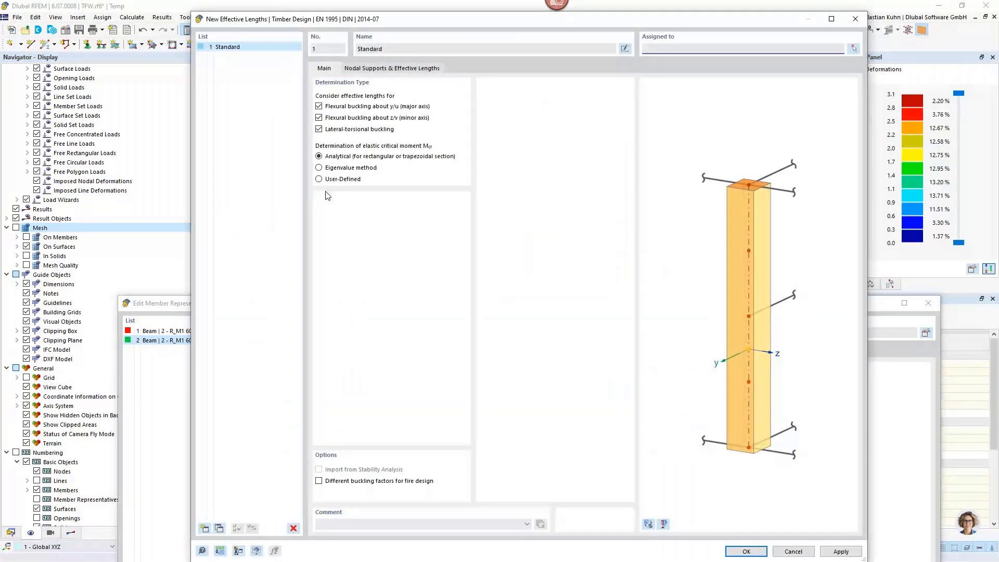
click(319, 129)
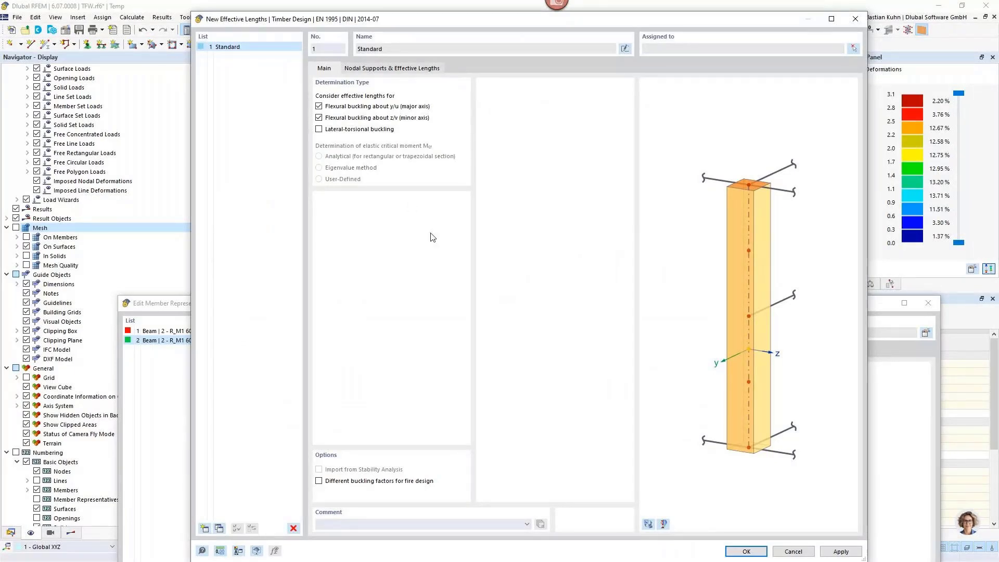
click(745, 551)
drag(641, 305, 655, 38)
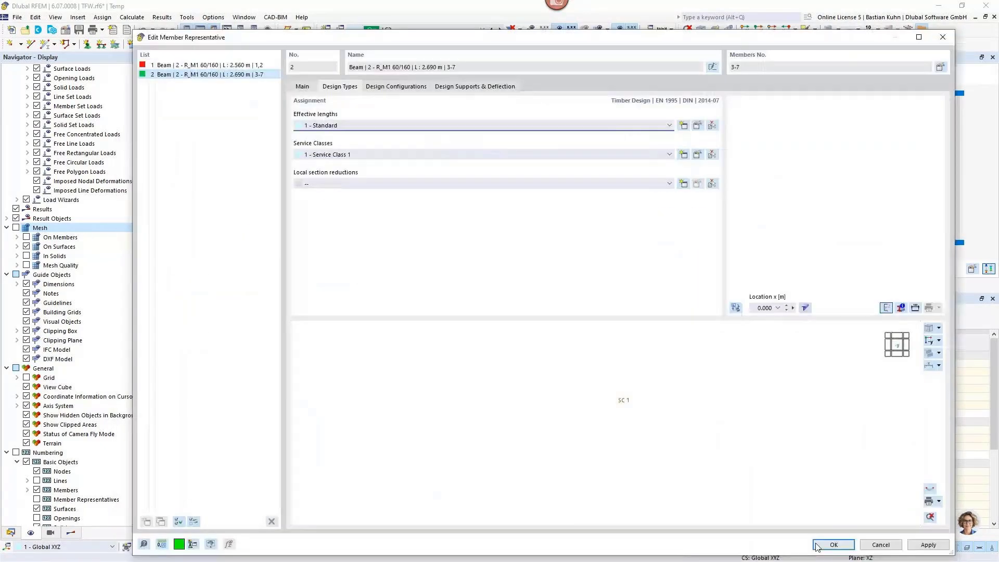
click(831, 544)
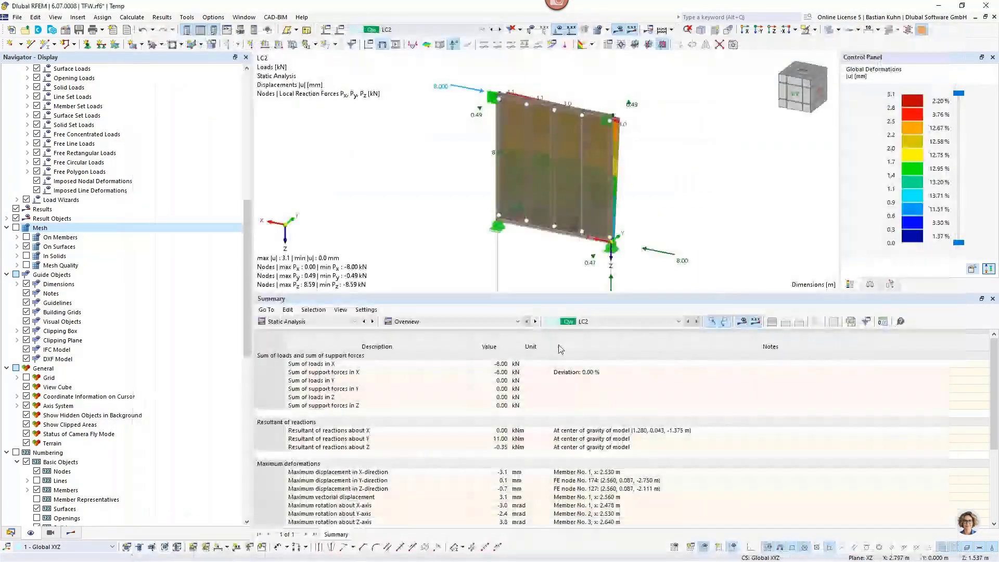
Check the objects to design in the Timber Design input data and bring up the model's data tree
click(312, 321)
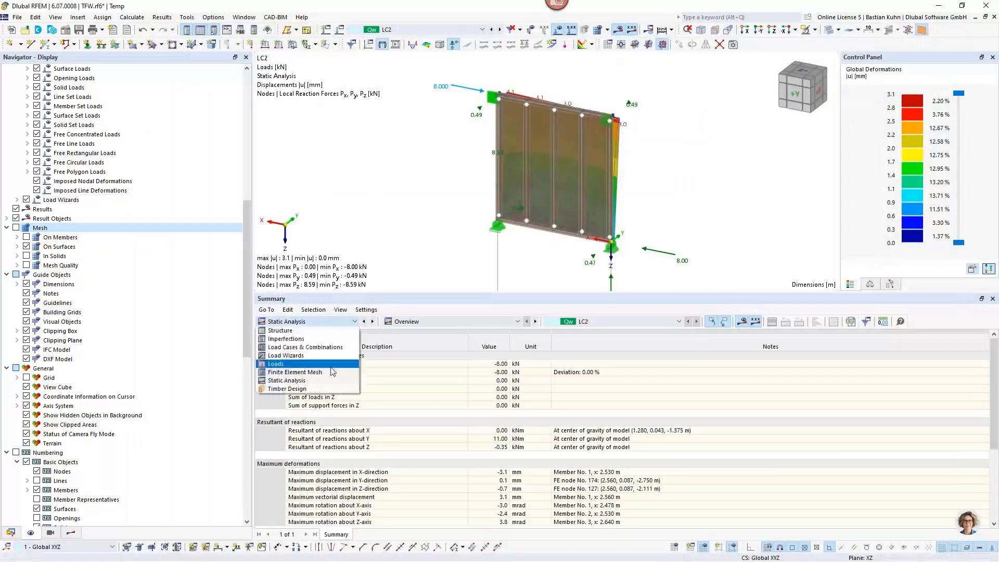
click(330, 390)
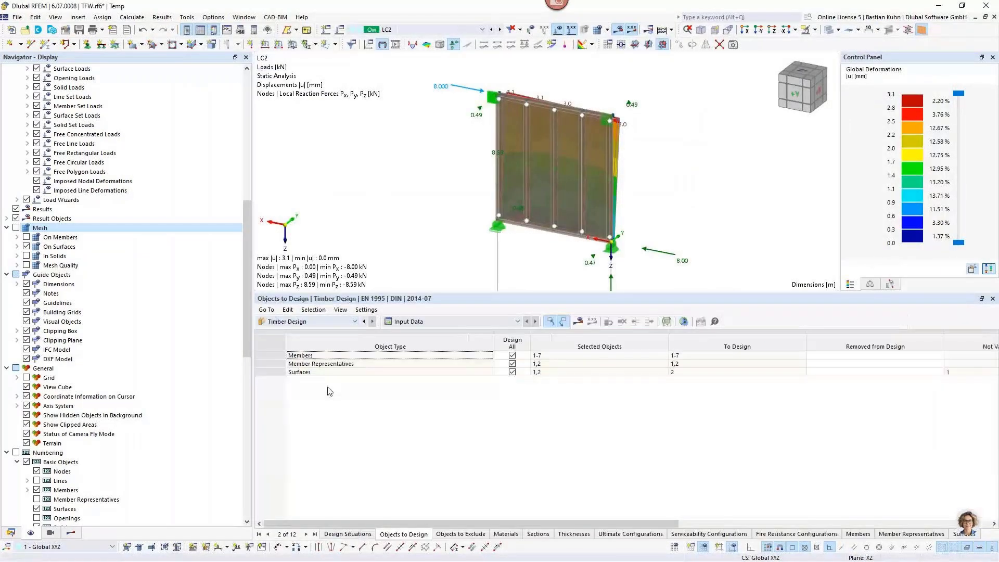
click(290, 322)
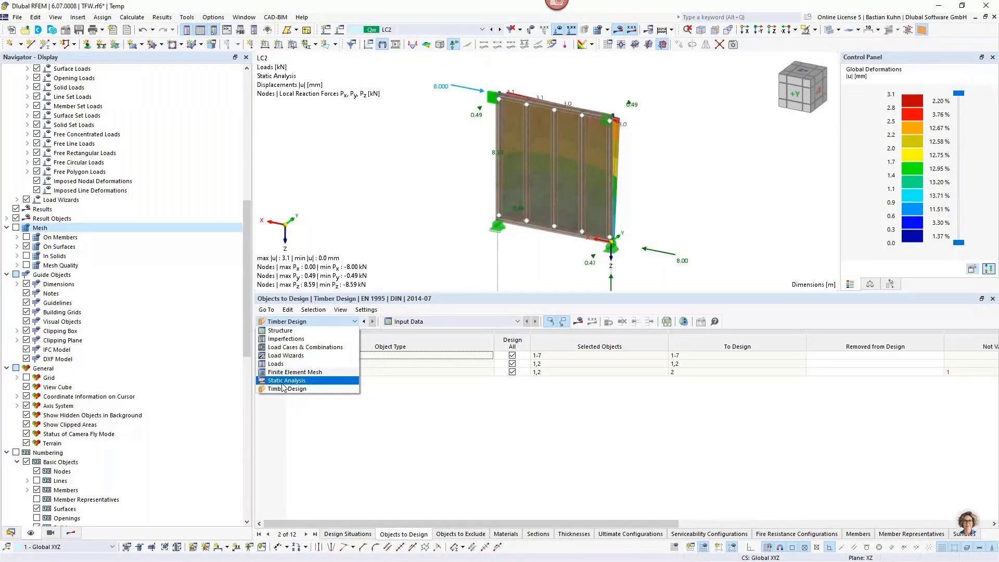
click(10, 532)
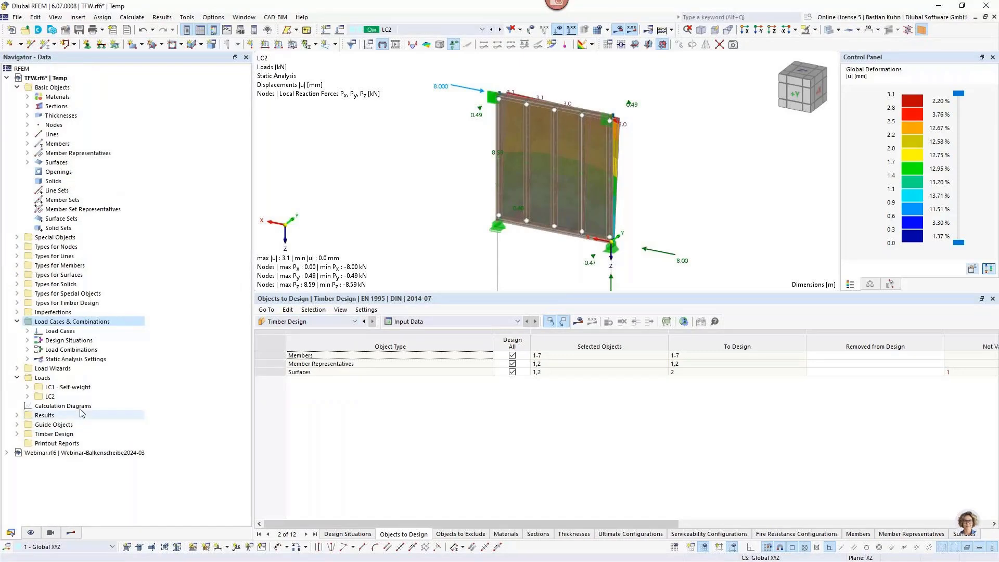
Turn off designing all members, member representatives and surfaces in the Timber Design objects to design
click(17, 433)
scroll(41, 432, down, 1)
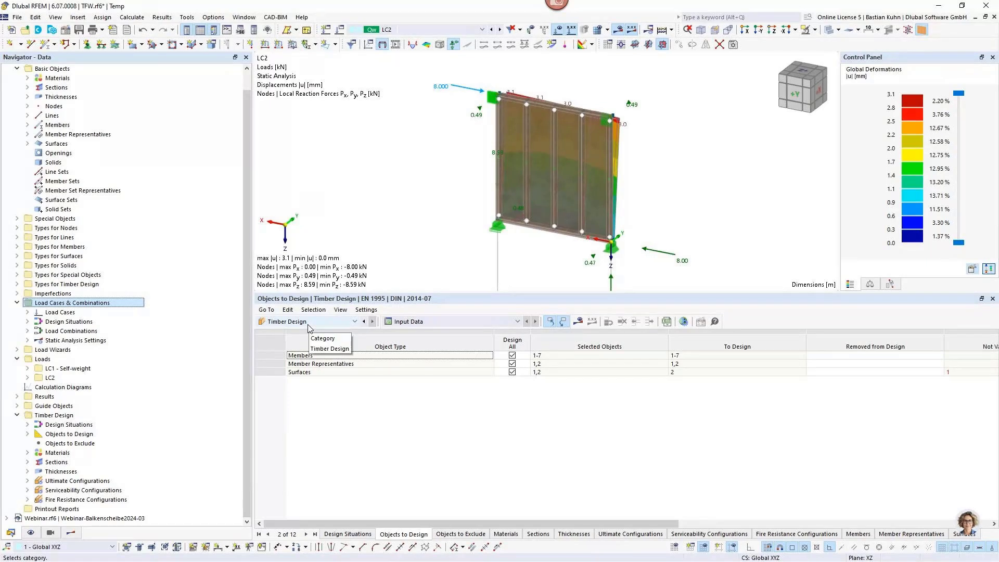
click(512, 372)
click(511, 372)
click(599, 363)
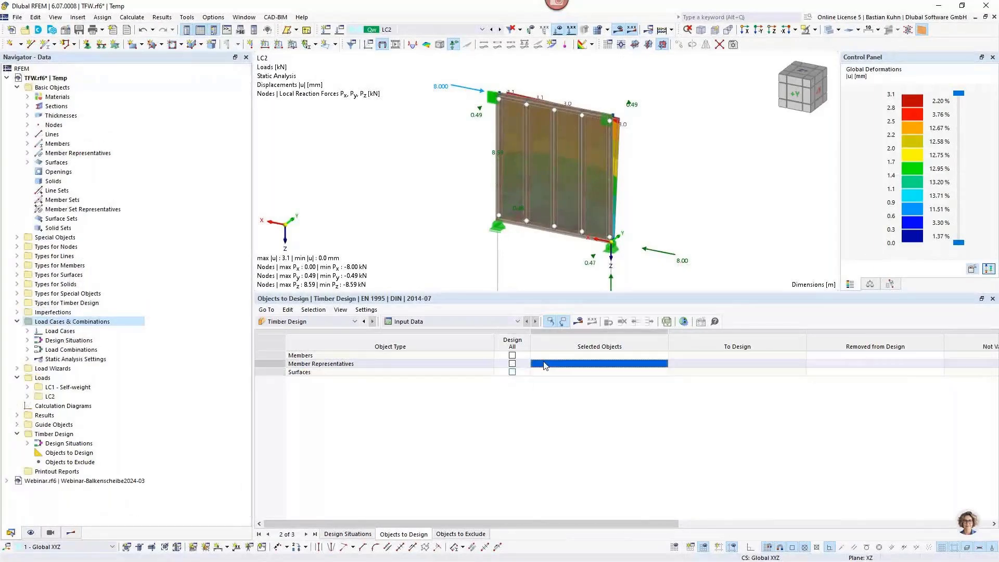
Assign the wall's vertical studs (member representative 2) to the timber design and run the calculation
click(663, 364)
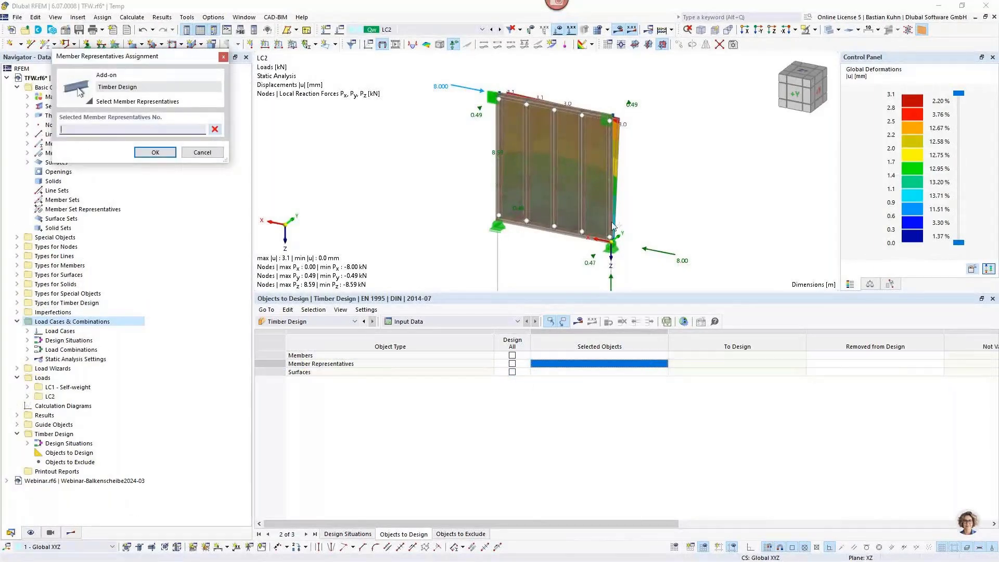
click(609, 181)
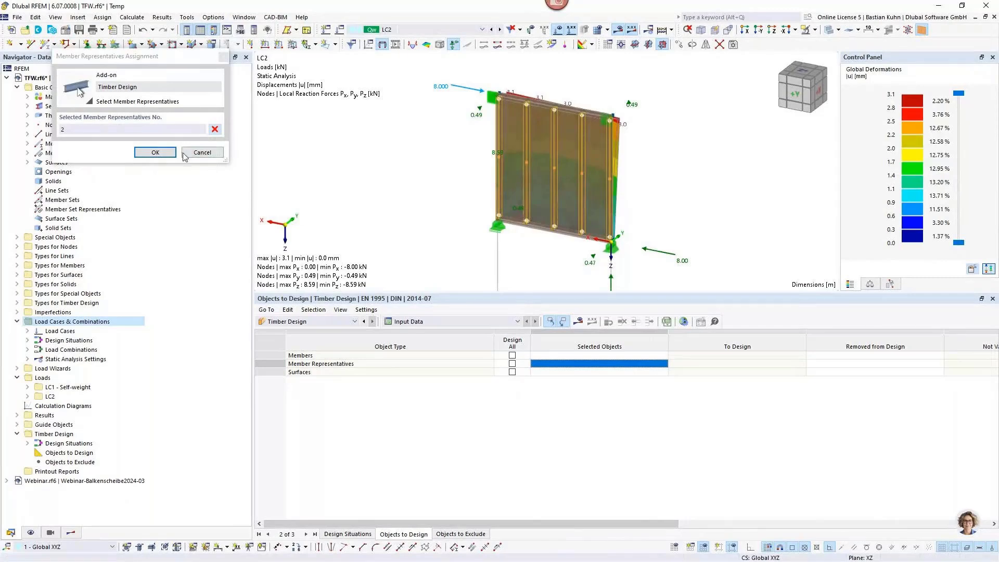
click(166, 152)
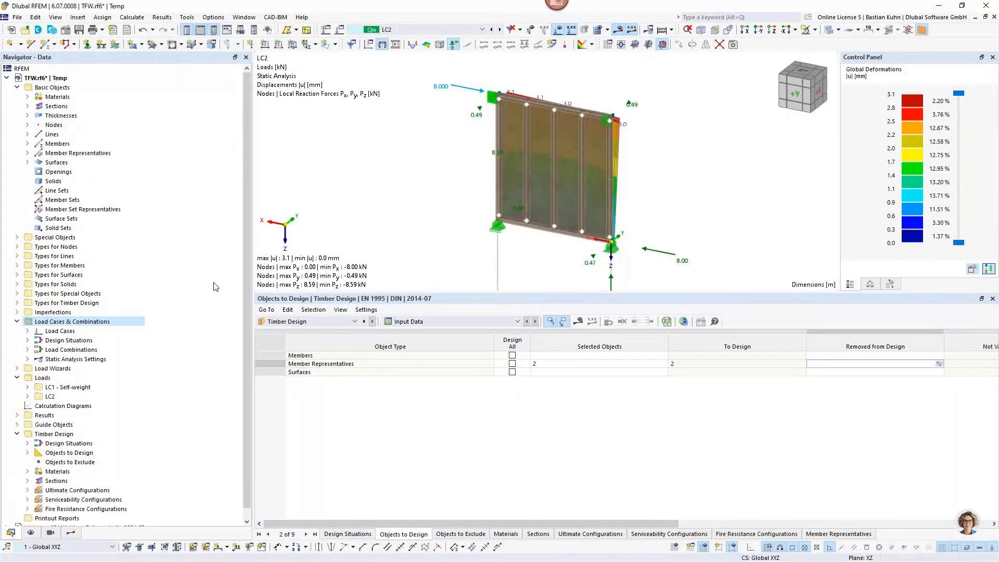
key(F5)
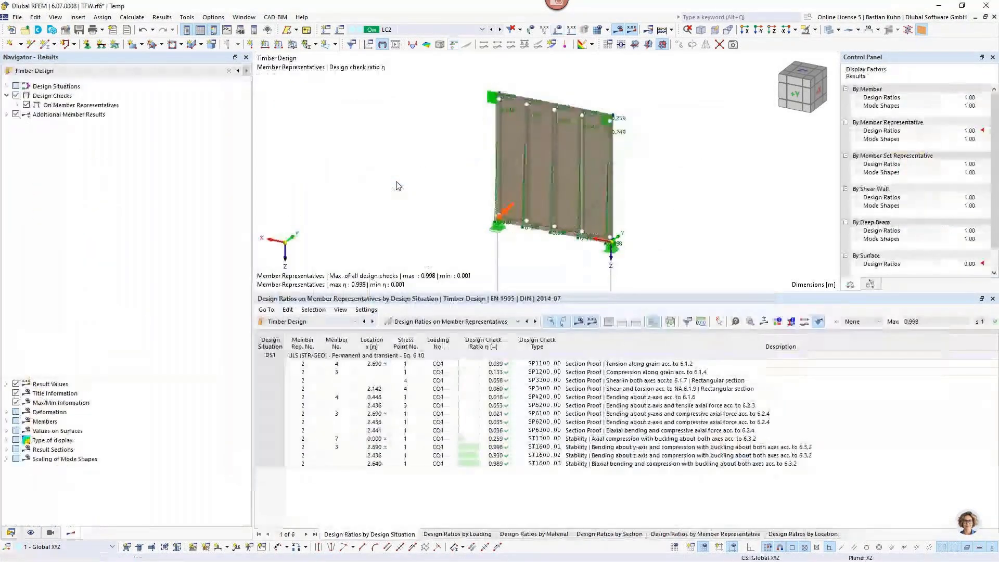
Examine the design check details and formulas of stability check ST1600.03 for biaxial bending and compression, including the print options for its graphics
click(595, 464)
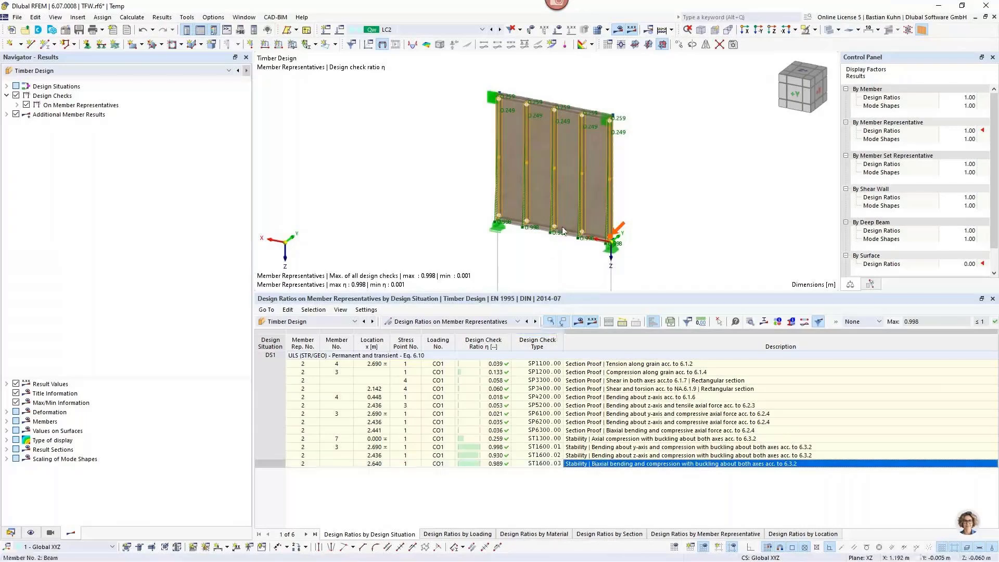
mouse_move(569, 238)
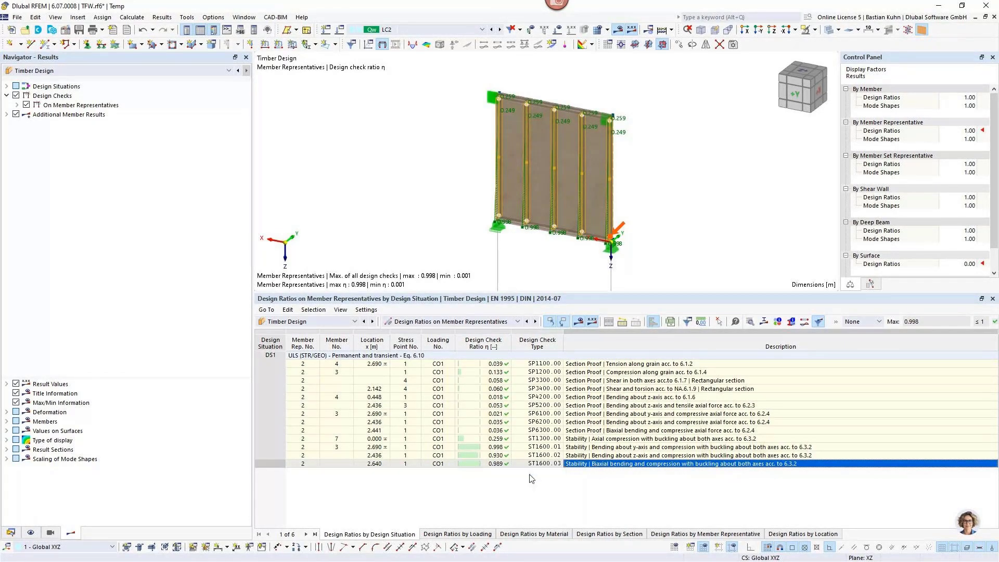
double_click(603, 464)
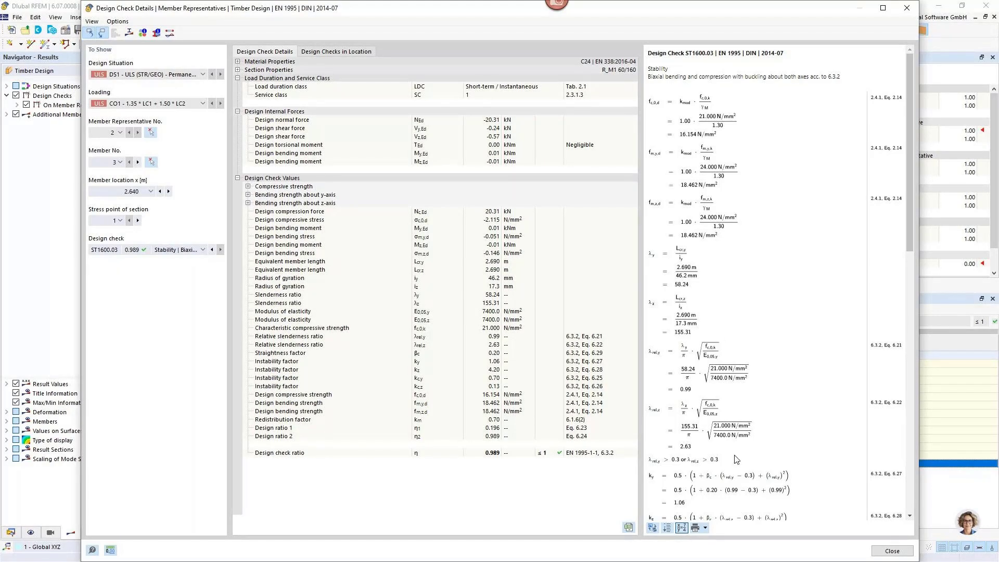
click(698, 450)
scroll(686, 442, down, 4)
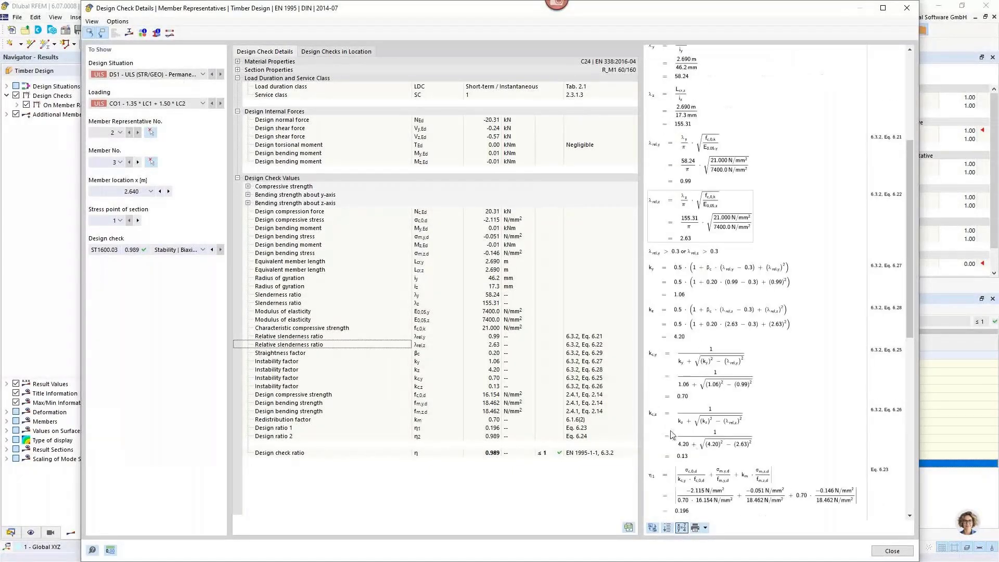
scroll(671, 434, down, 2)
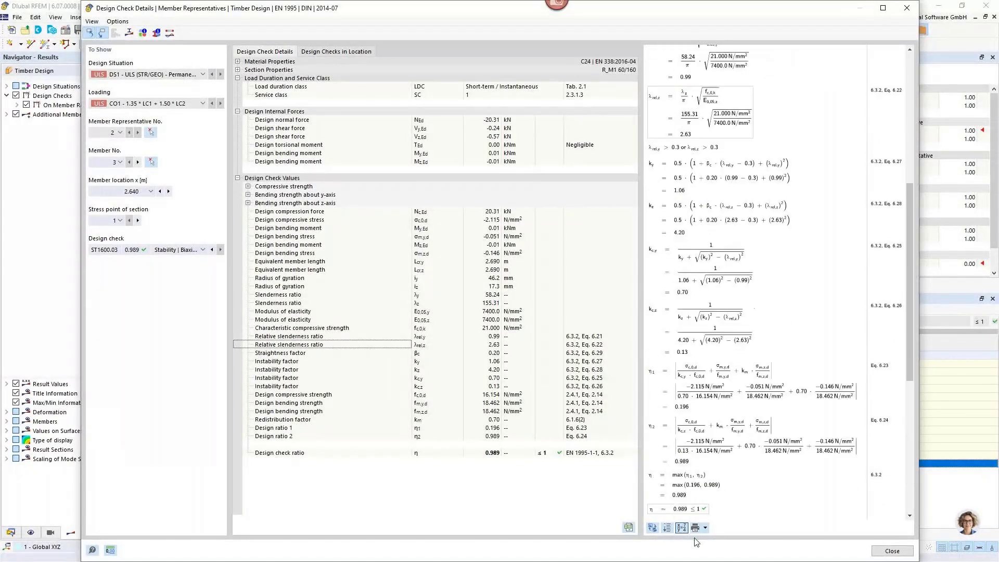
click(706, 530)
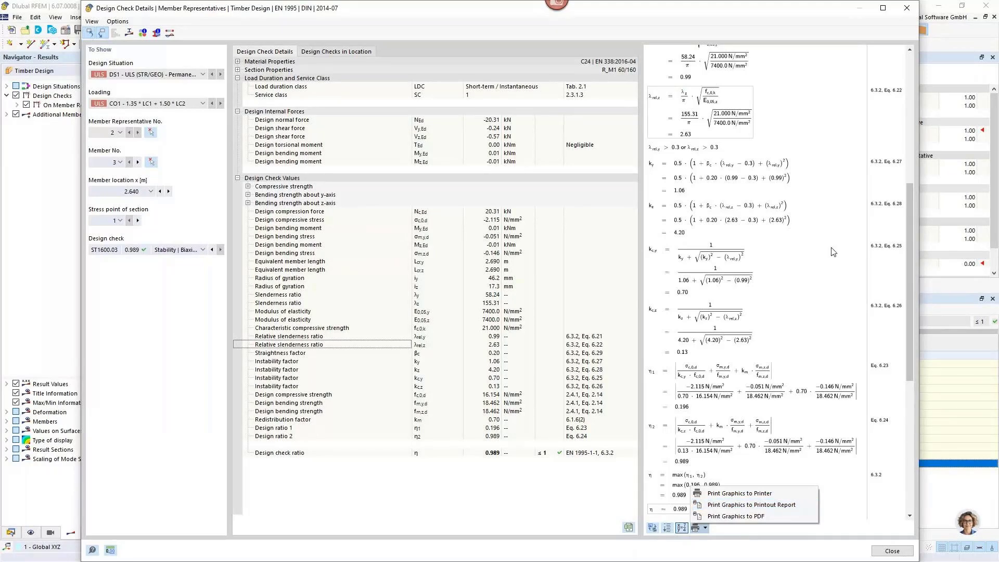
click(906, 10)
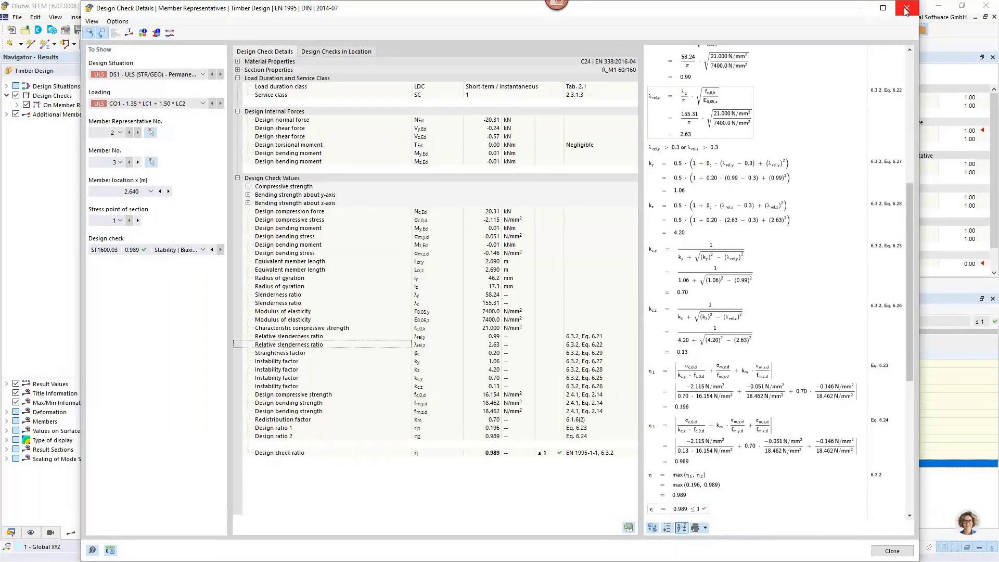
click(905, 10)
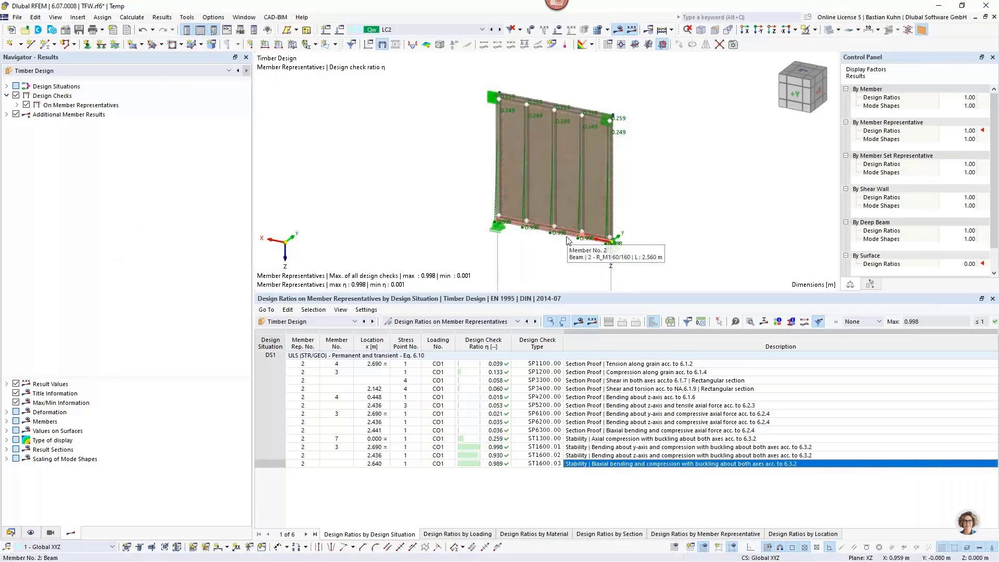
Switch the displayed results from Timber Design to Static Analysis
scroll(560, 140, up, 3)
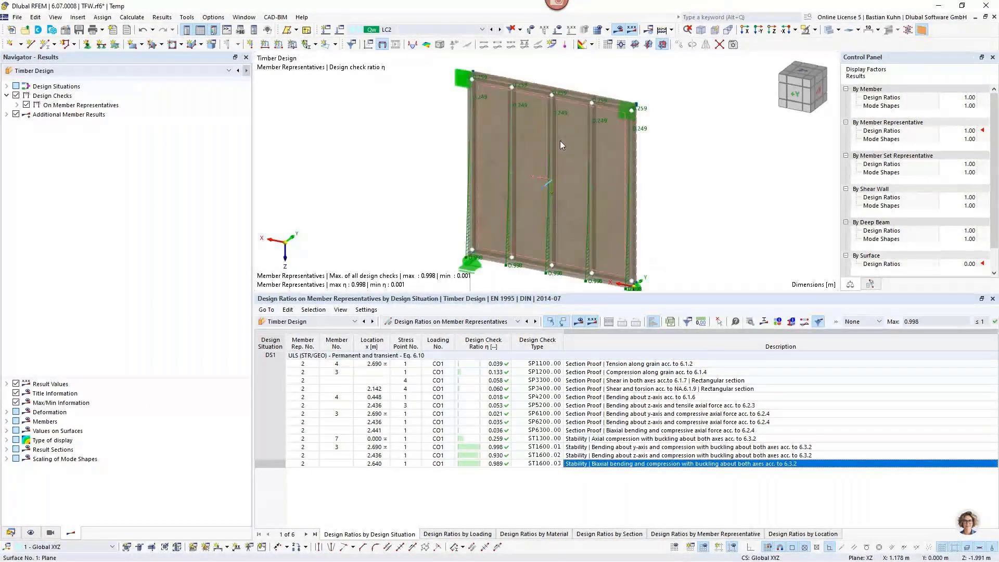
scroll(555, 154, down, 2)
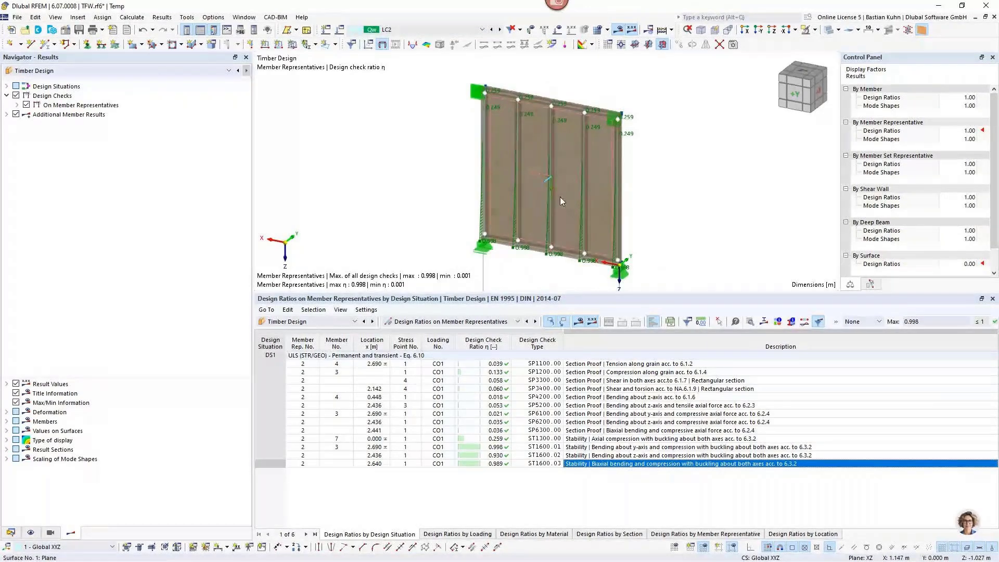
mouse_move(559, 200)
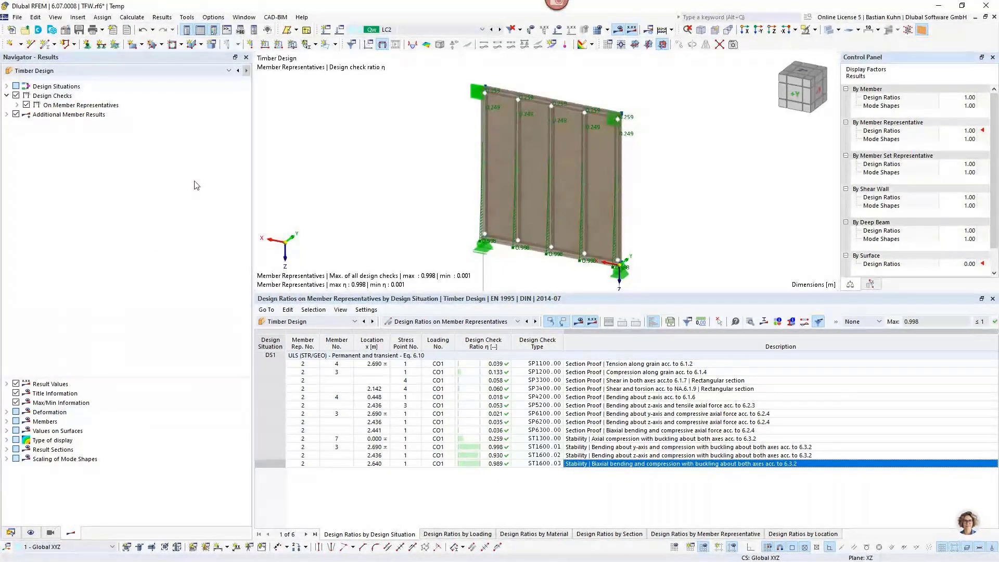
click(207, 72)
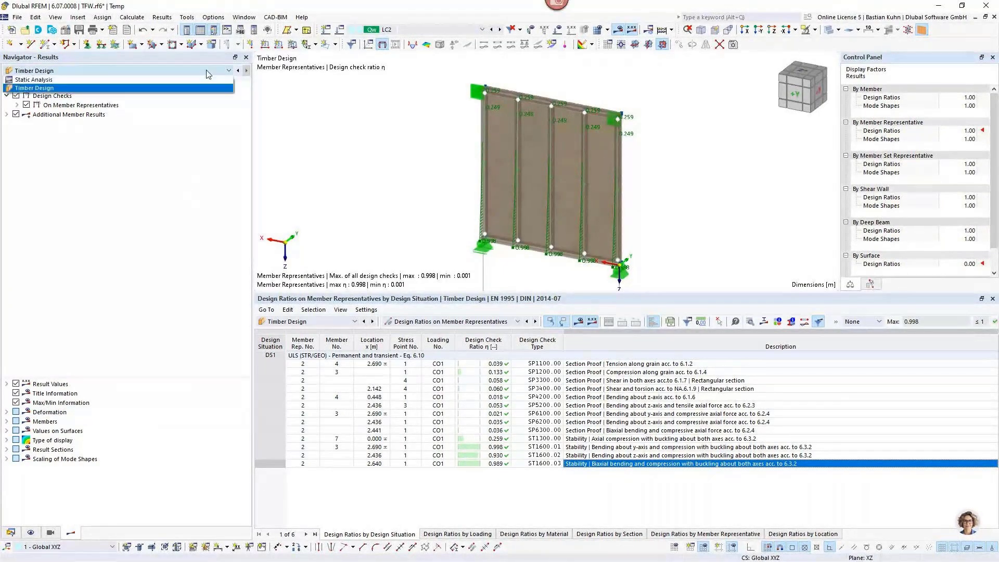
click(202, 86)
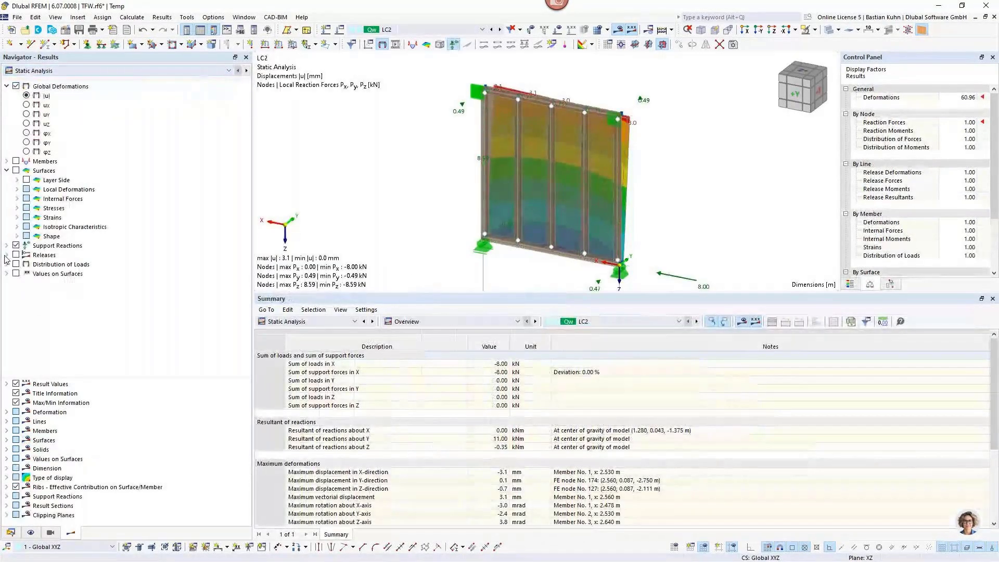
Show the line hinge forces n on the wall and hide the global deformations
click(6, 256)
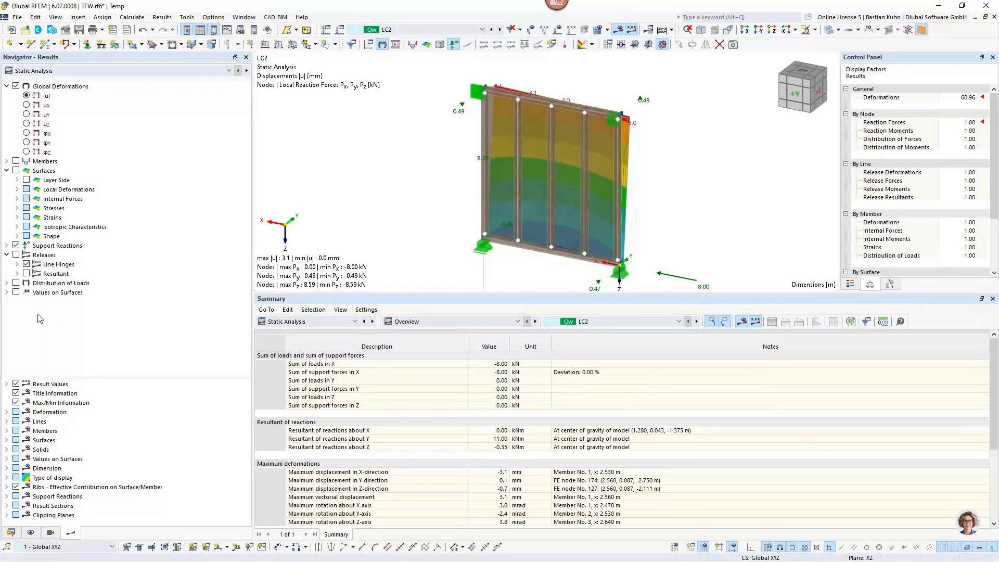
click(16, 254)
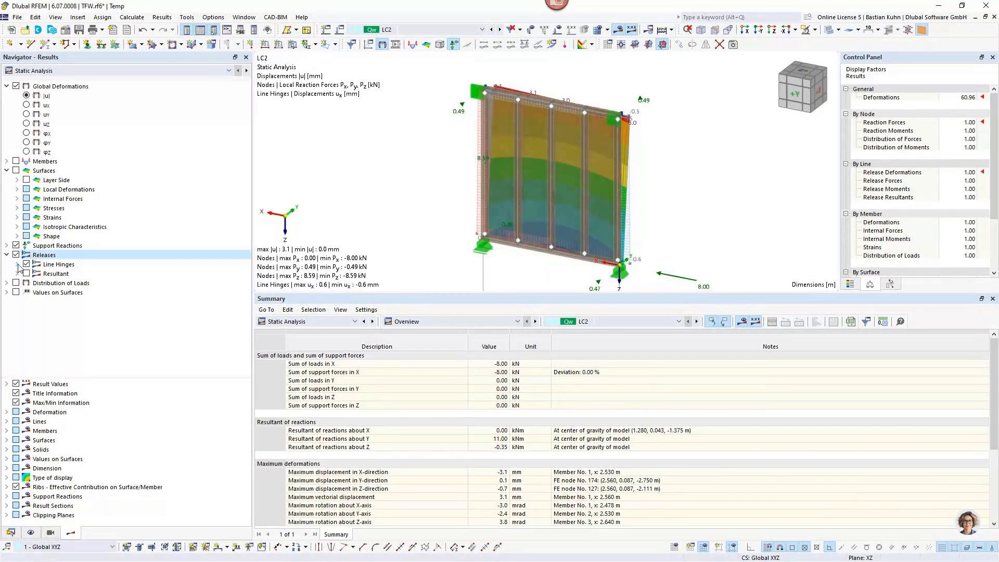
click(18, 265)
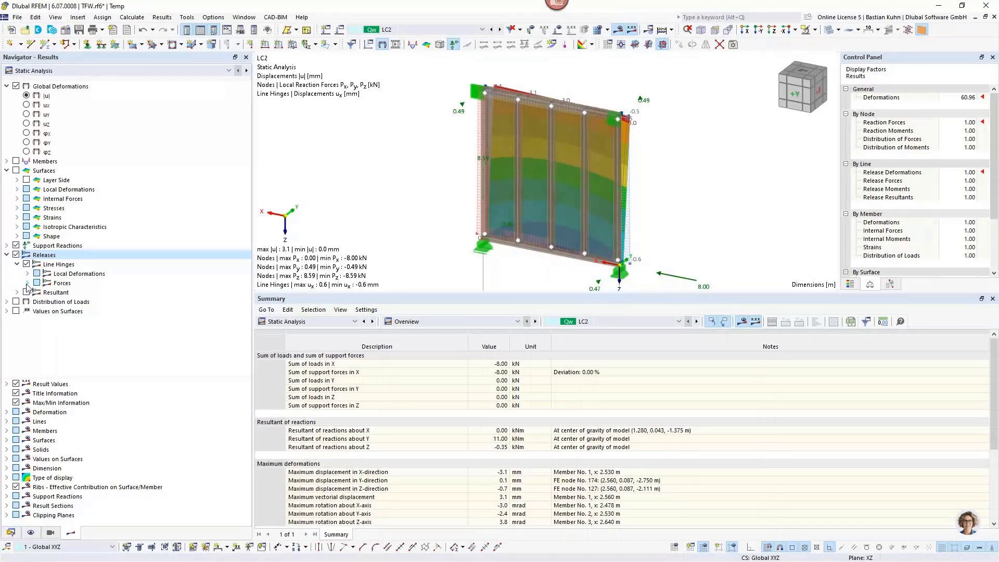
click(28, 284)
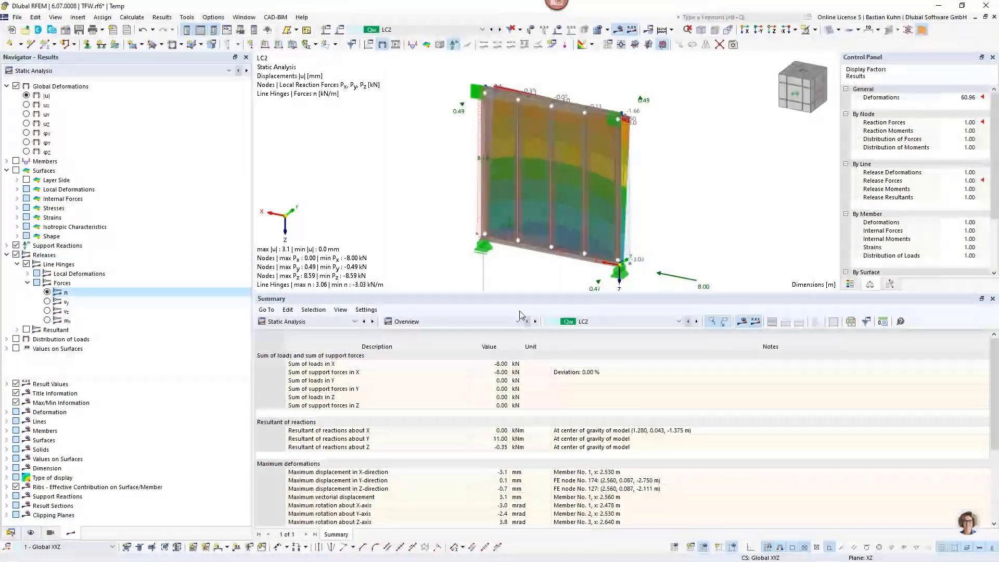
click(16, 86)
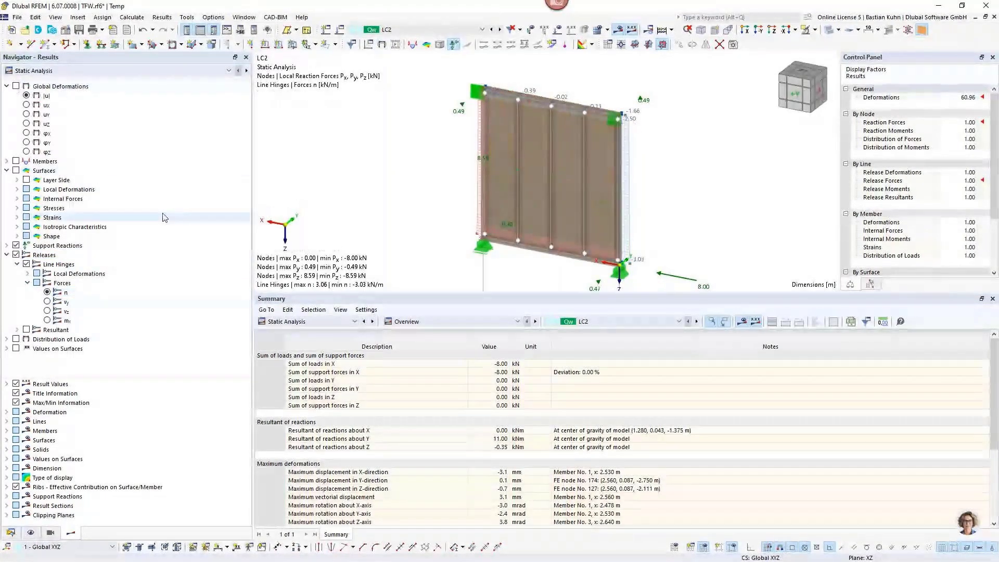
Display the wall model in wireframe and inspect the line hinge forces n along its edges
click(811, 31)
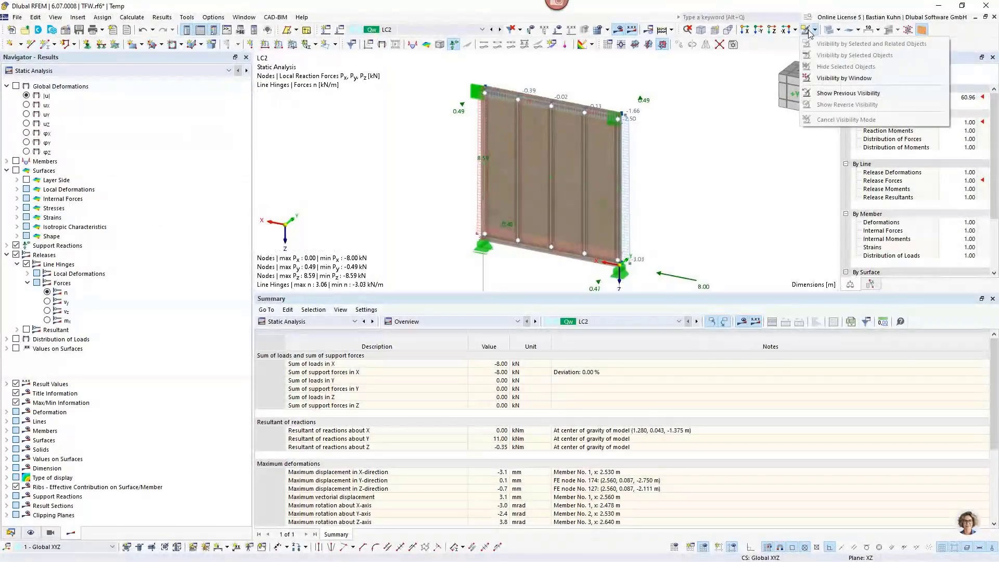
click(829, 31)
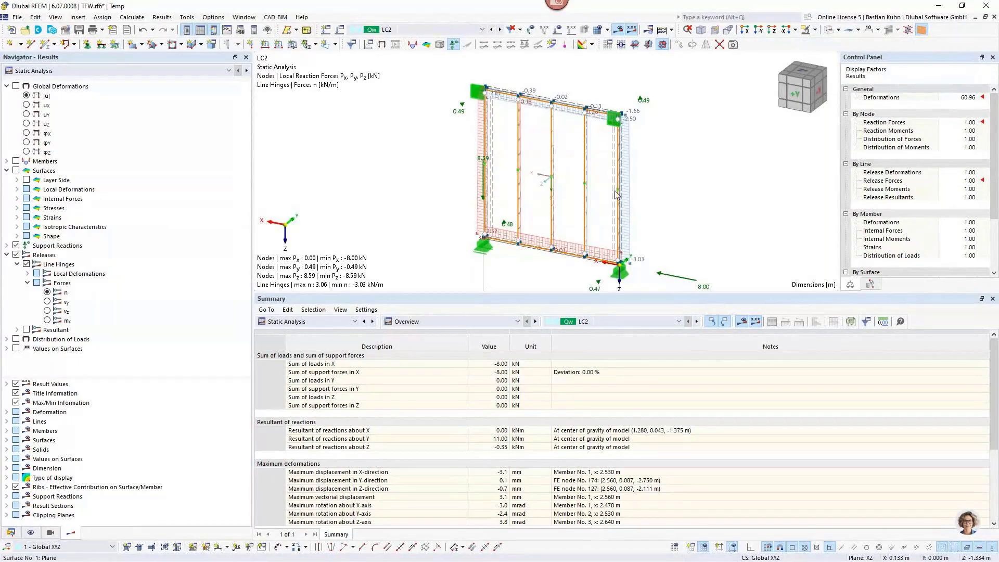
scroll(628, 149, up, 4)
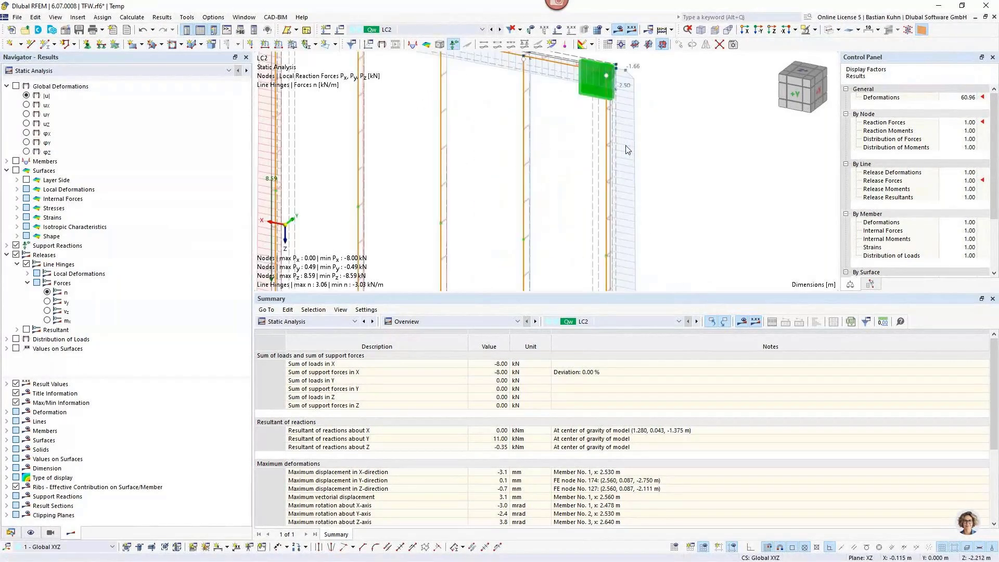
scroll(611, 182, down, 4)
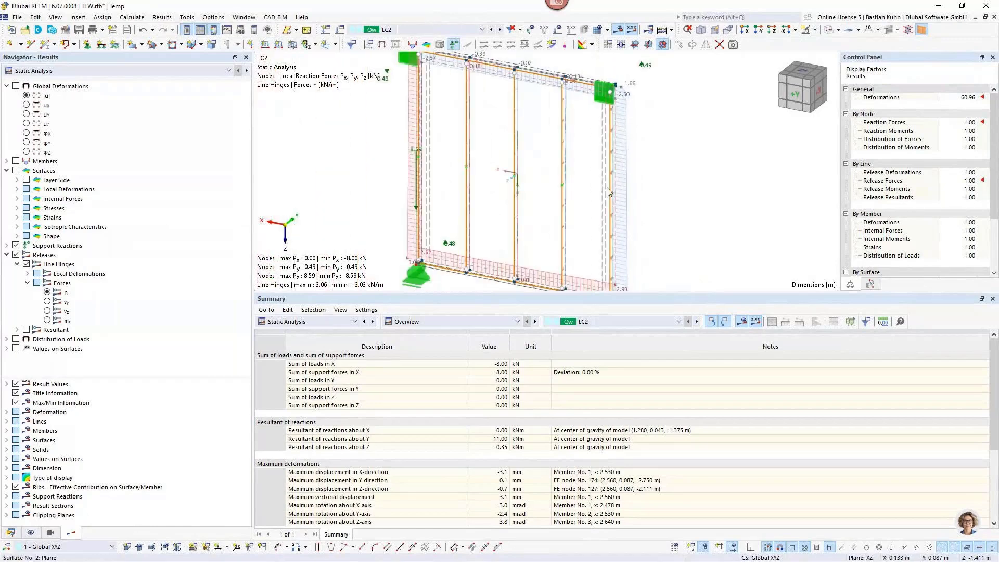
middle_drag(544, 188, 550, 163)
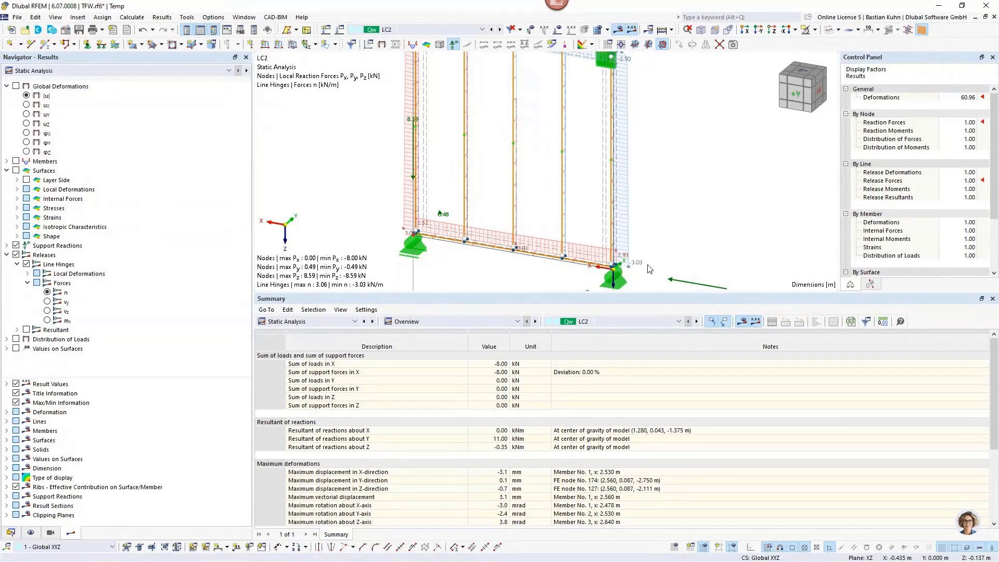
scroll(648, 269, down, 1)
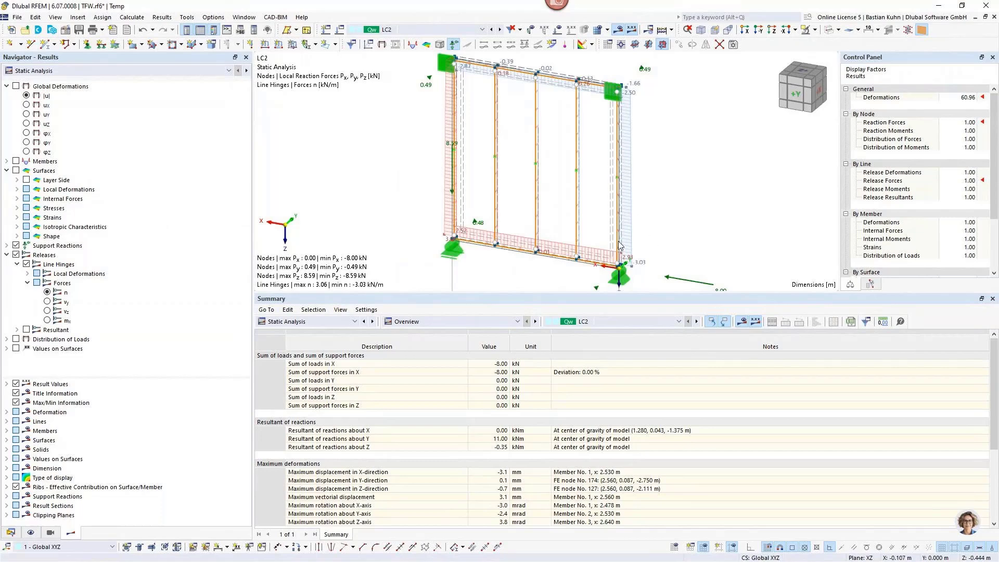
scroll(673, 263, down, 1)
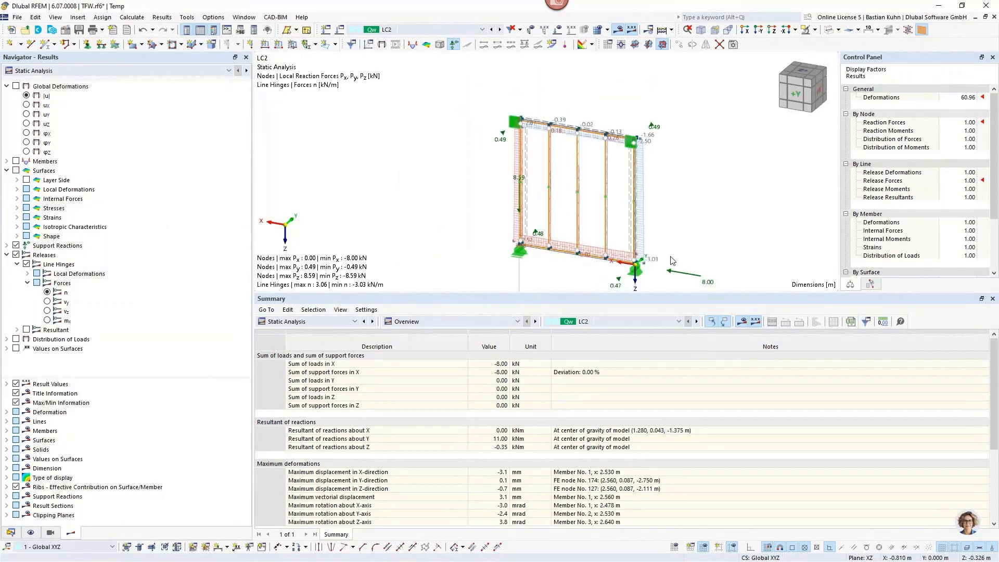
middle_drag(695, 249, 674, 216)
scroll(676, 220, up, 1)
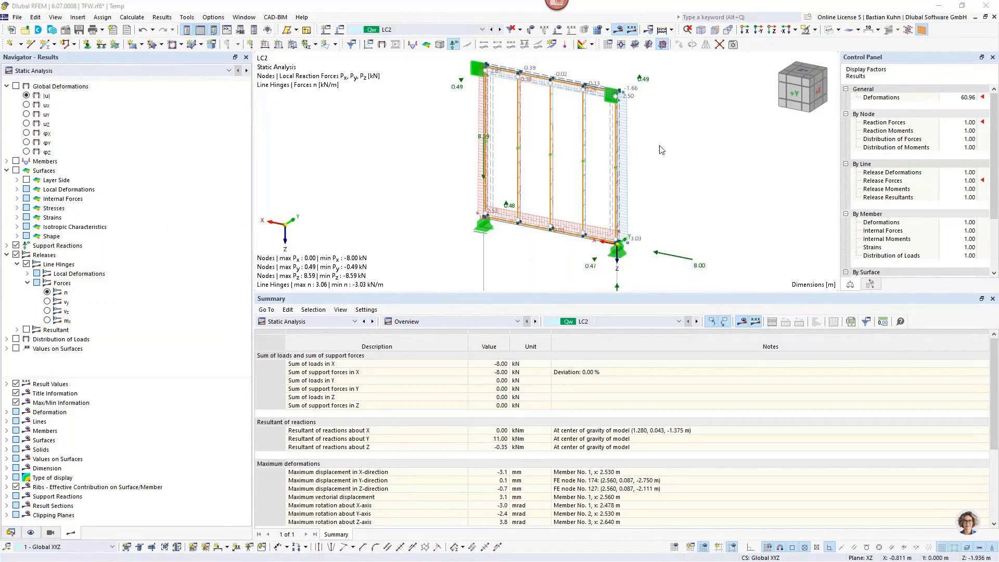
Switch to the open model Webinar.rf6 and bring the whole building into view
click(244, 22)
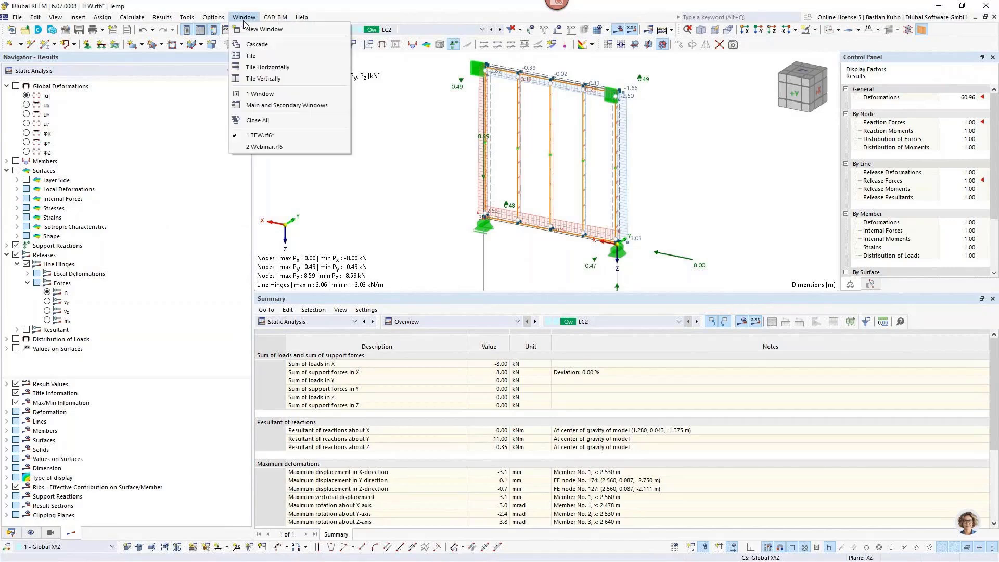
click(253, 147)
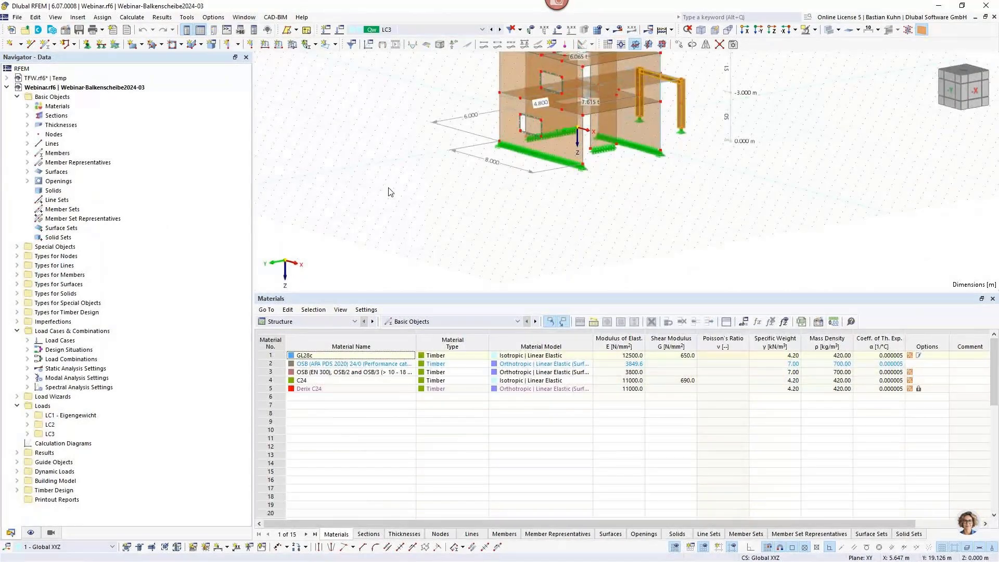
scroll(632, 194, down, 3)
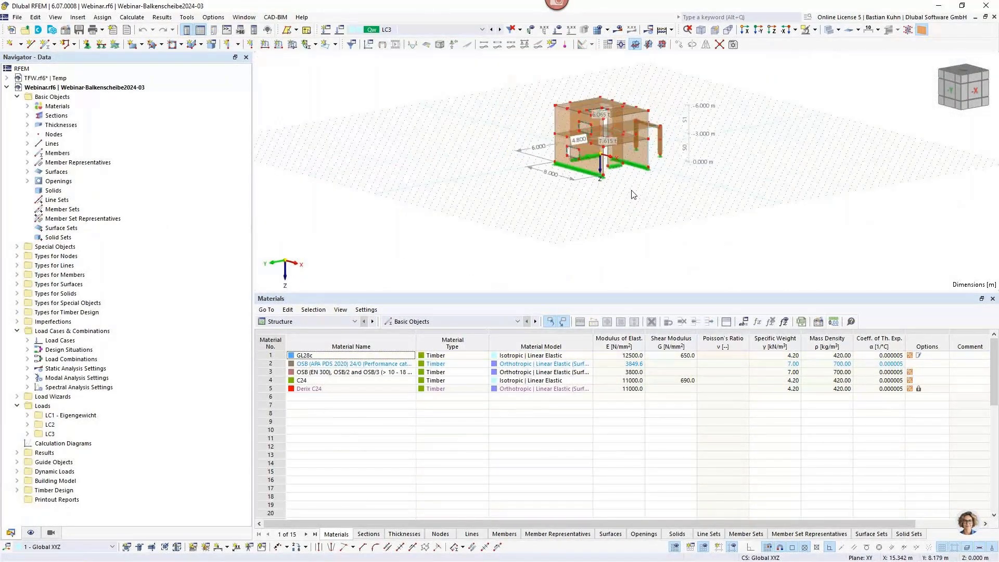
Enlarge the model view by shrinking the Materials table and examine the two-storey building from all sides
middle_drag(632, 195, 565, 243)
scroll(585, 190, up, 5)
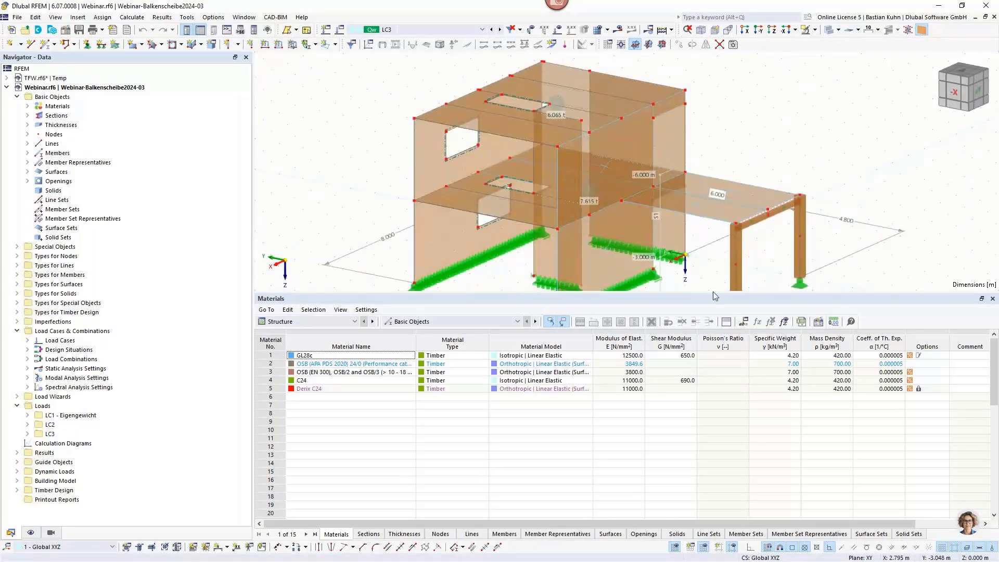
drag(713, 292, 725, 420)
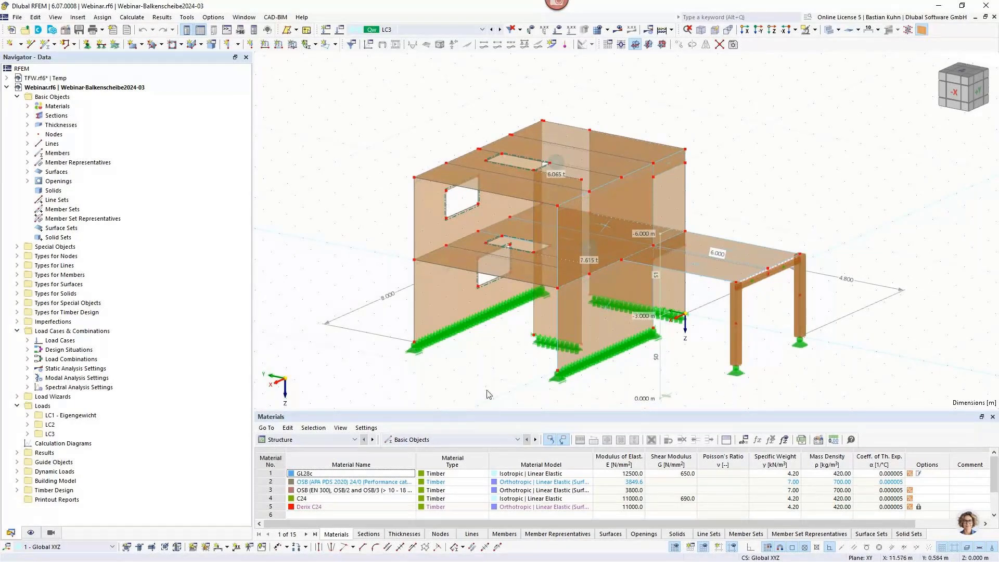
middle_drag(490, 374, 547, 344)
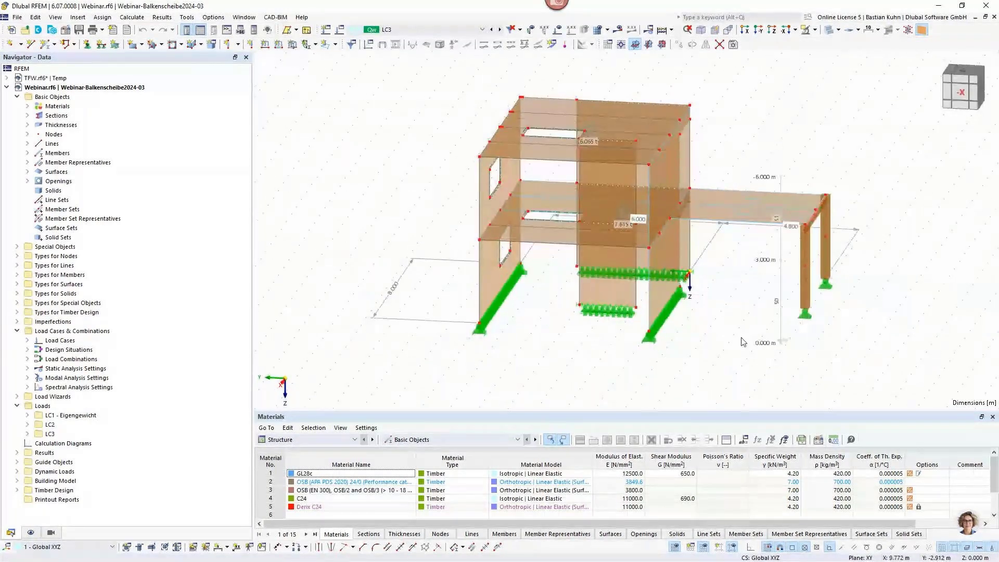
scroll(589, 228, down, 1)
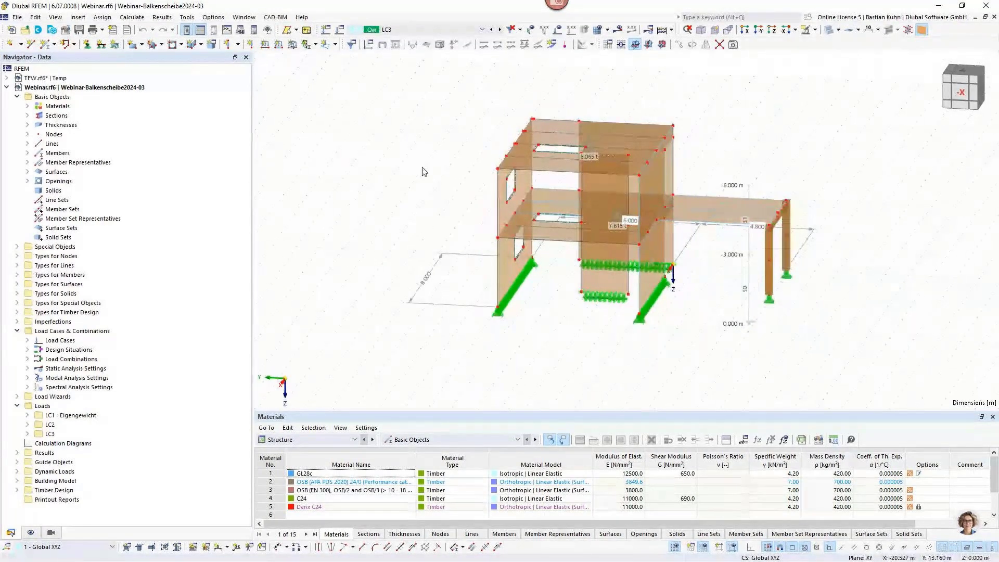
middle_drag(398, 222, 461, 164)
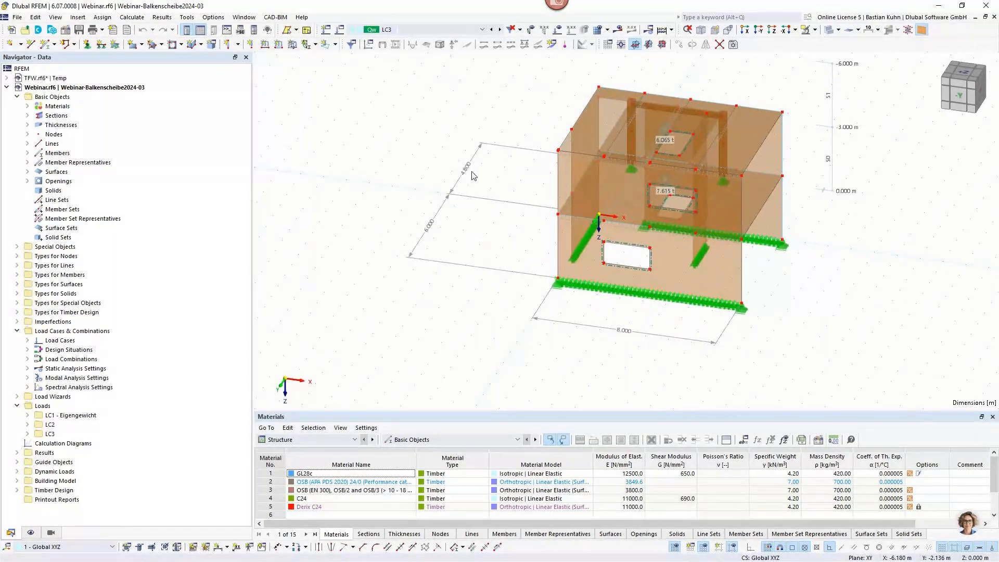
middle_drag(497, 245, 626, 248)
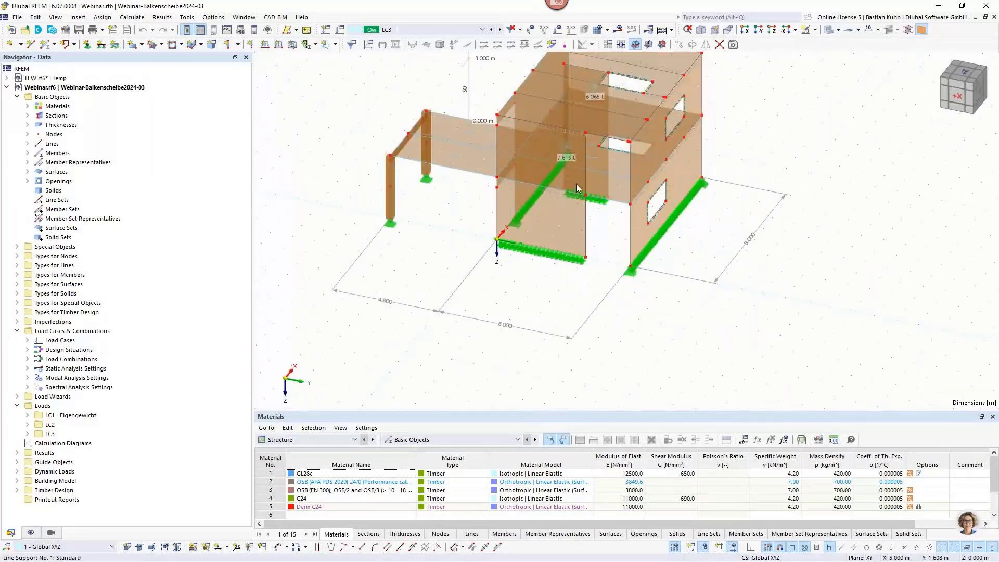
Examine the line hinges along the slab edges and review the hinge assignments of surface 24 below the roof
scroll(468, 142, up, 5)
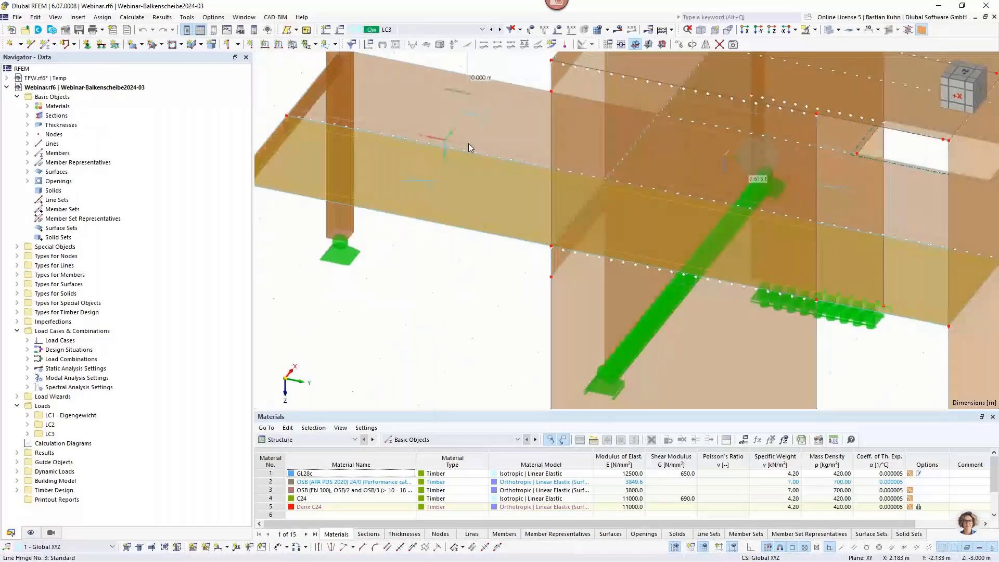
mouse_move(467, 144)
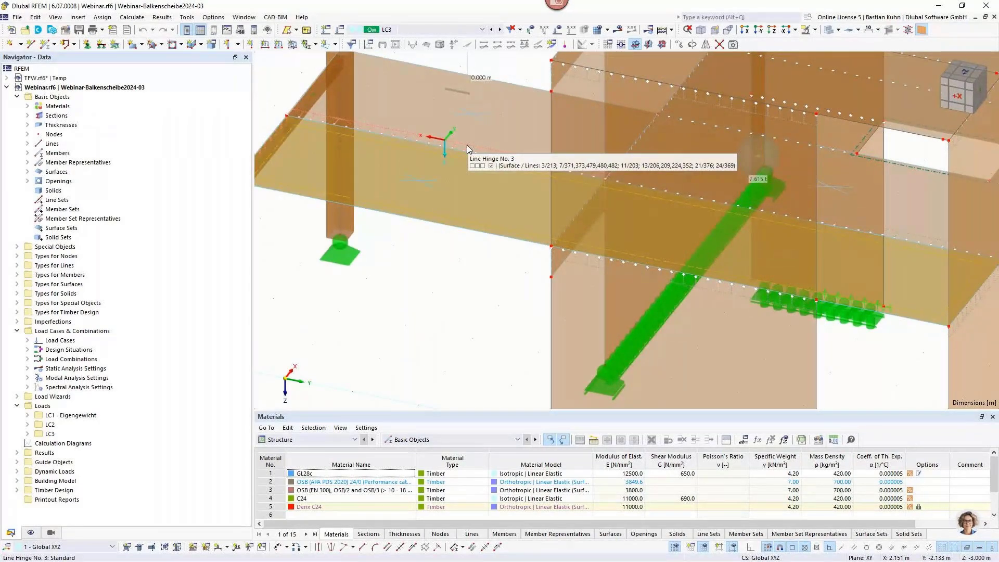
ctrl+middle_drag(467, 147, 750, 149)
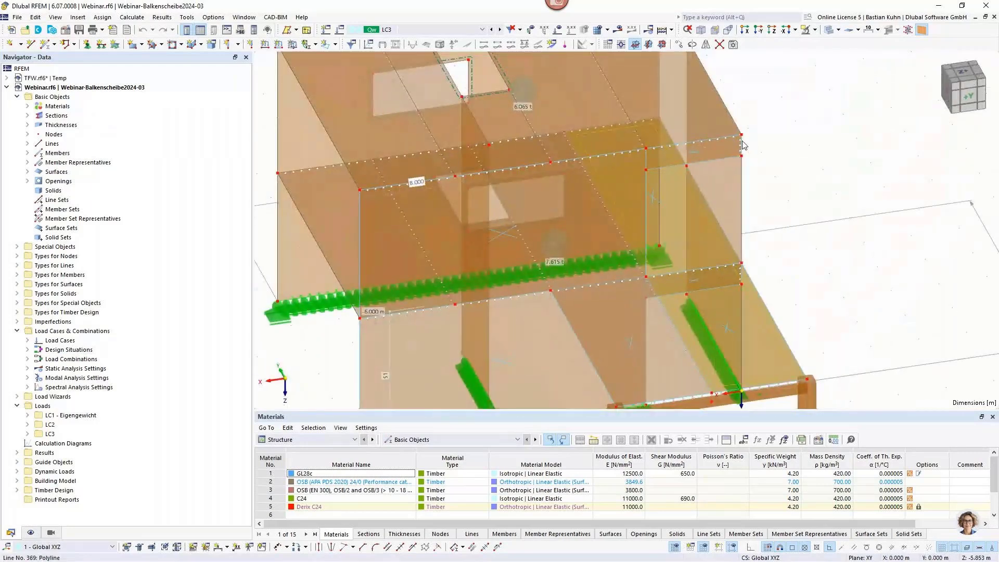
scroll(742, 144, up, 4)
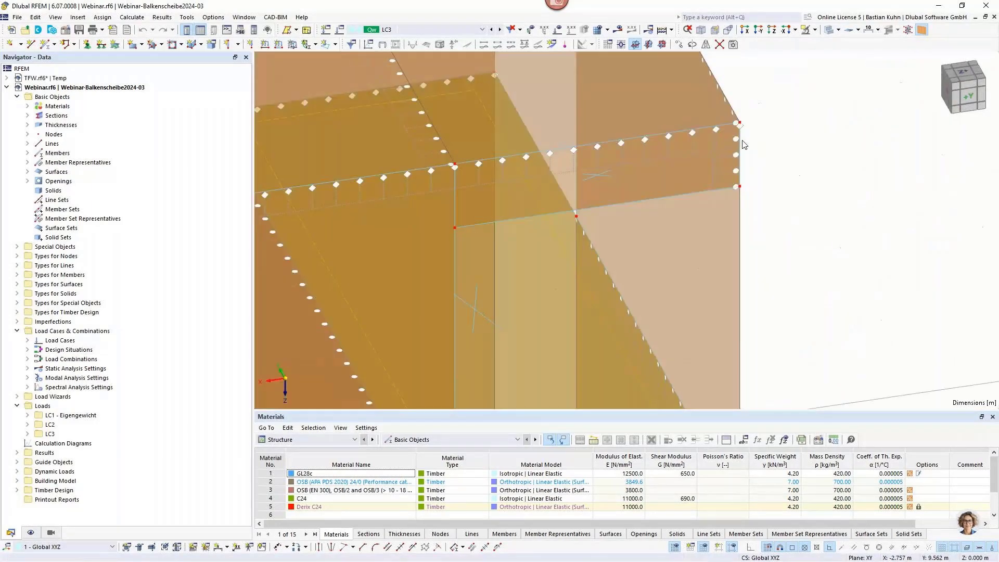
double_click(712, 167)
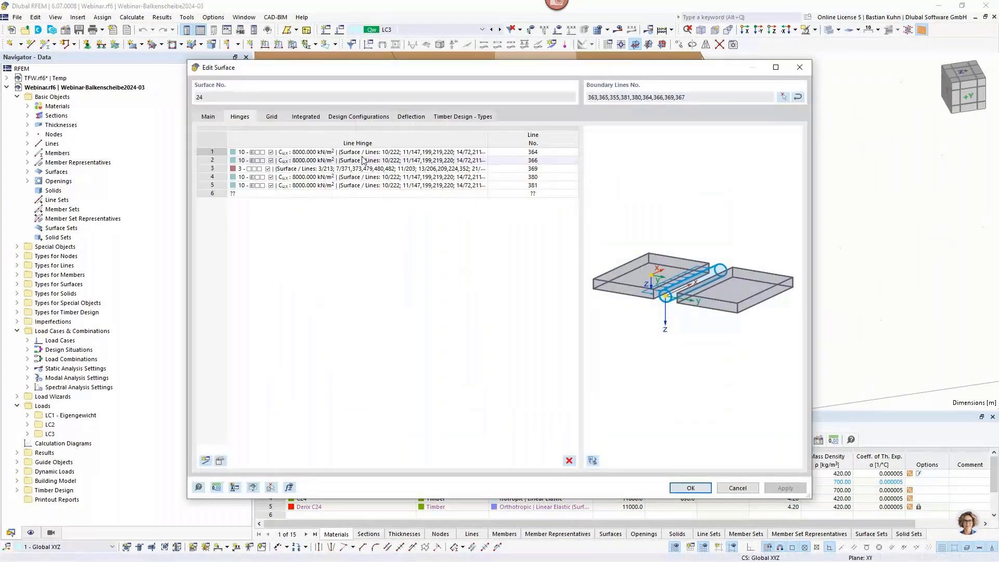
click(800, 67)
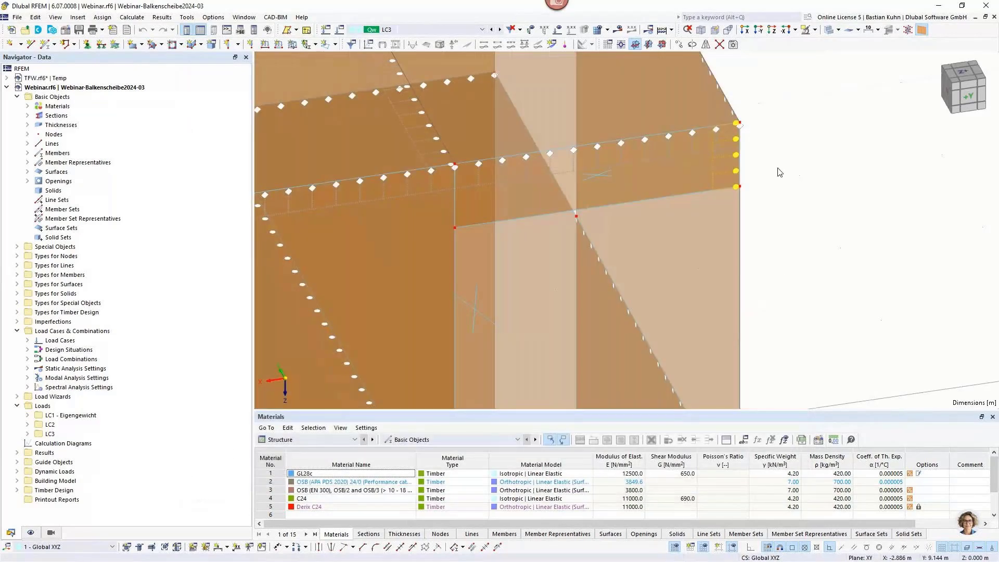
Review the hinge conditions and spring constants of line hinges No. 3 and No. 10 without changing them
right_click(725, 158)
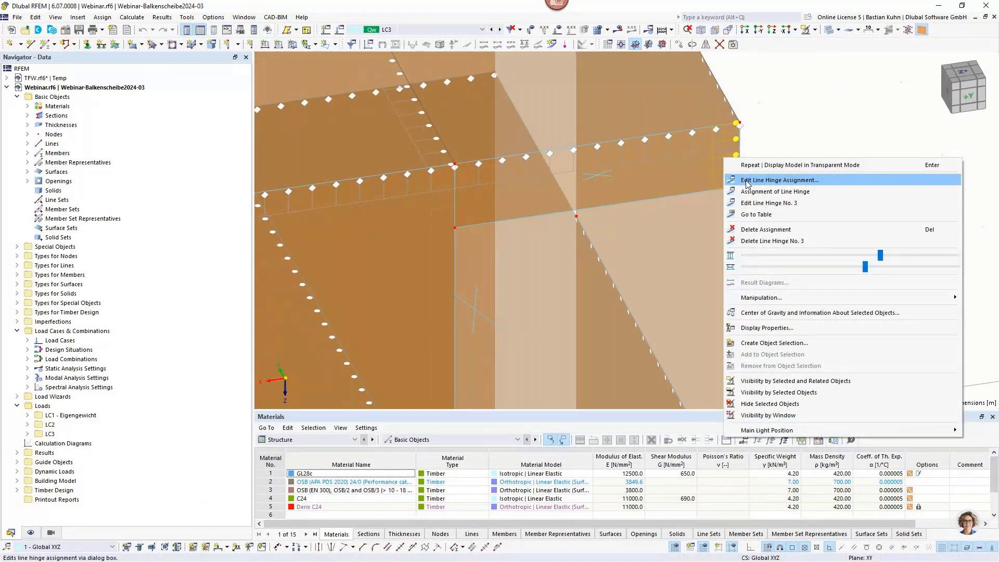
key(Escape)
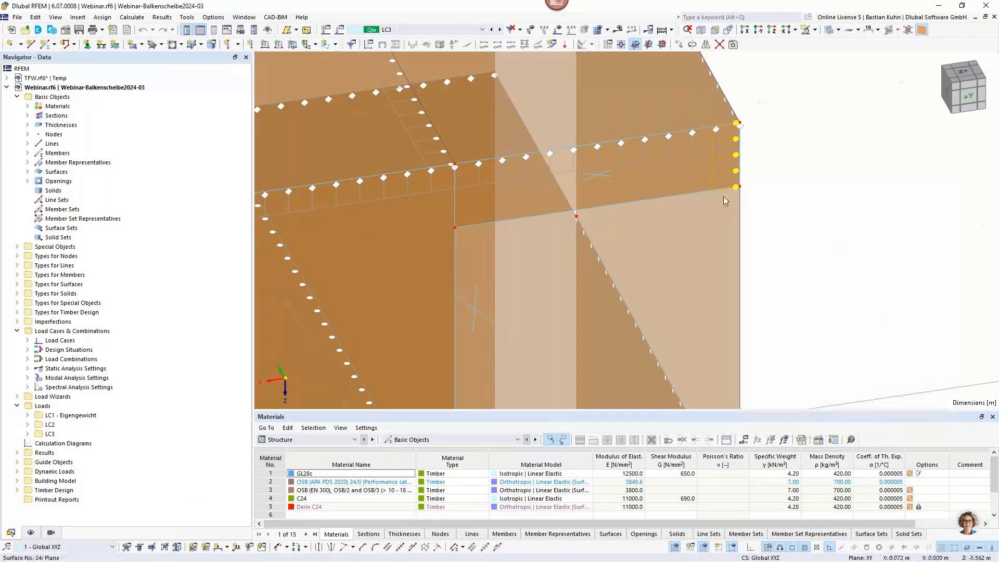
right_click(723, 197)
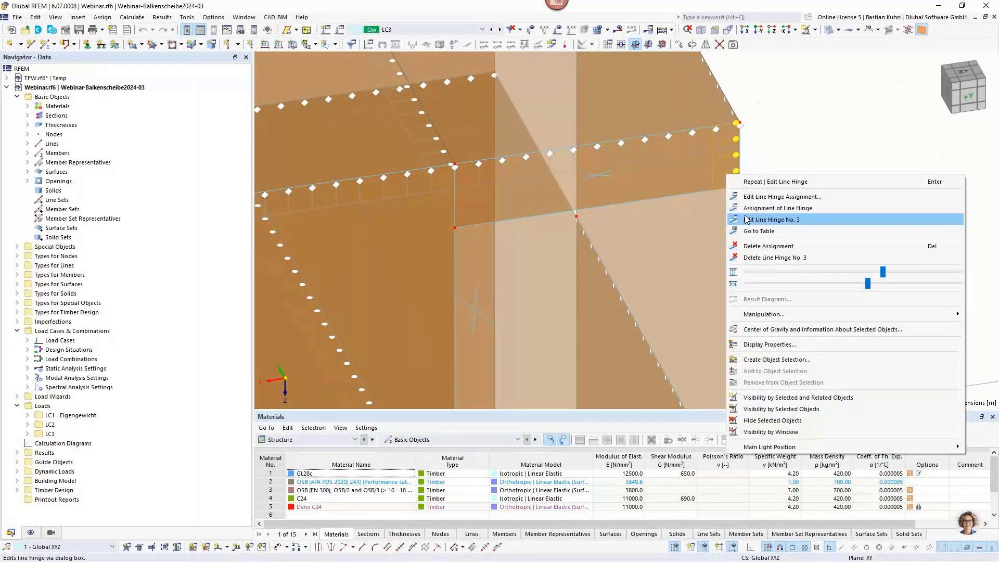
click(747, 219)
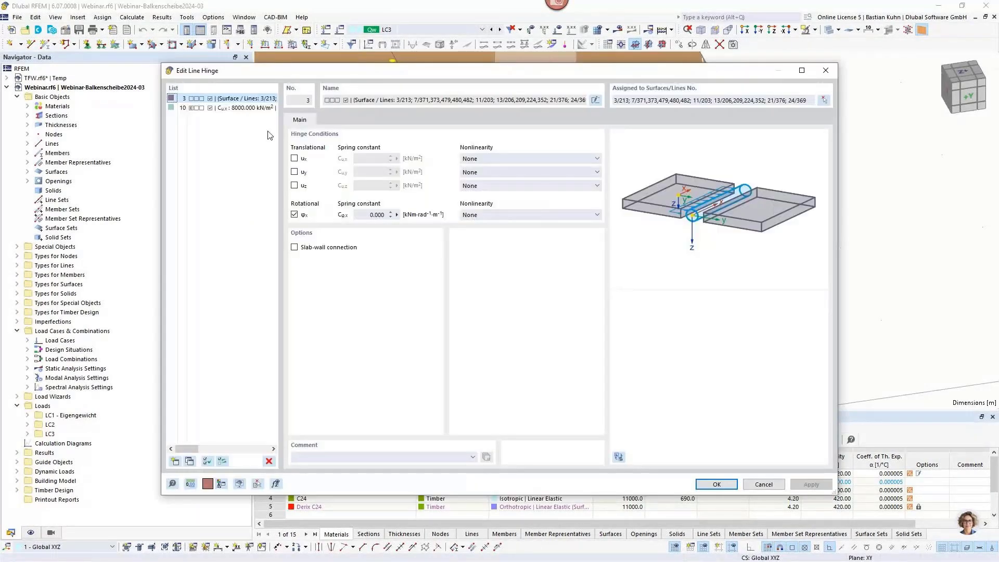
click(229, 107)
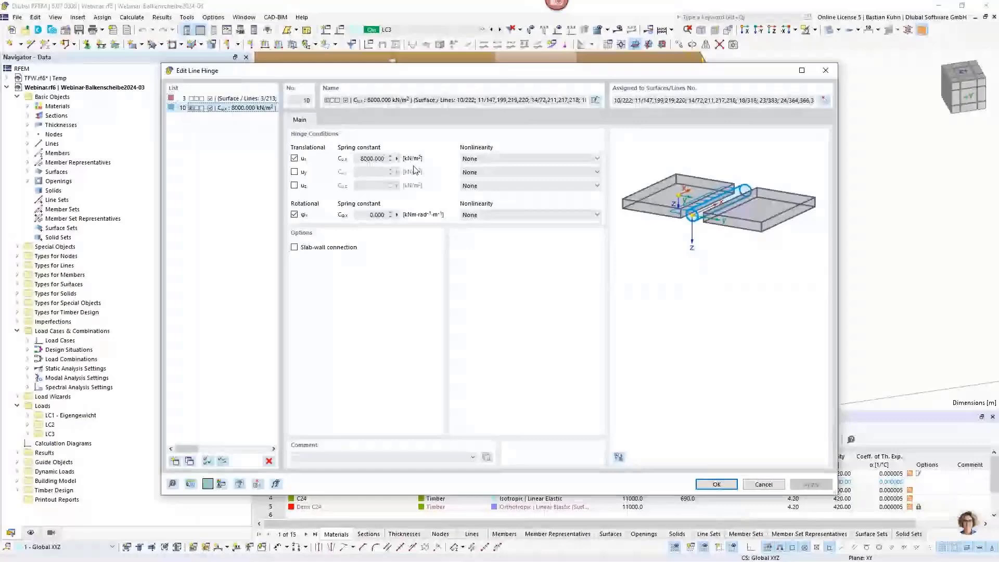
click(822, 75)
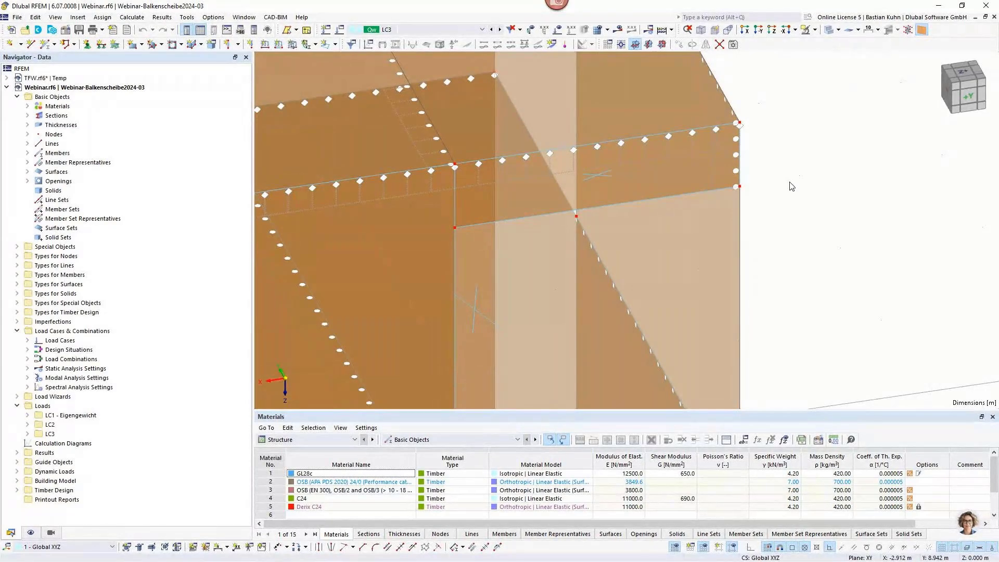
Extend the vertical edge lines of both window openings at both ends to the next member/line, creating new lines
scroll(423, 165, down, 3)
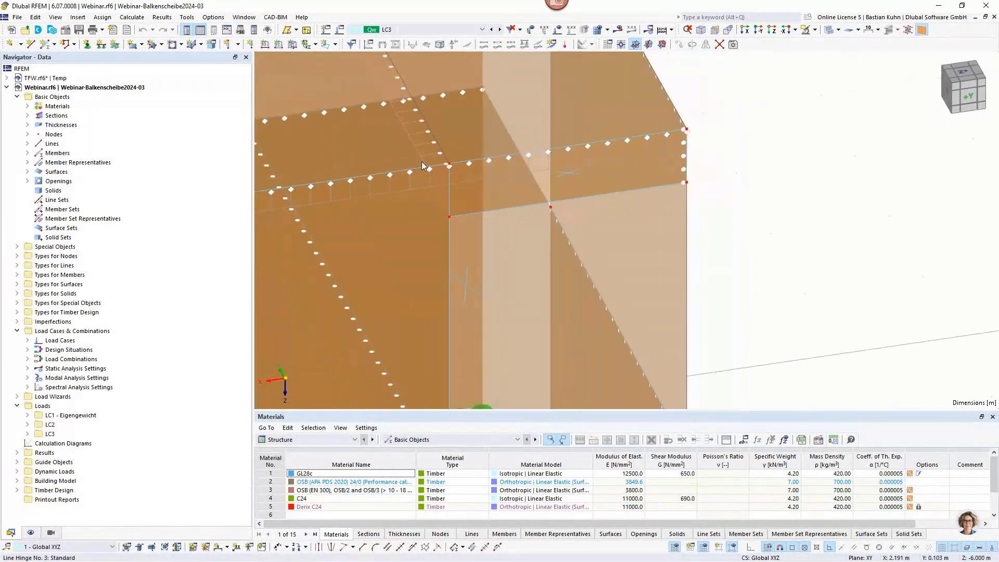
scroll(421, 166, down, 3)
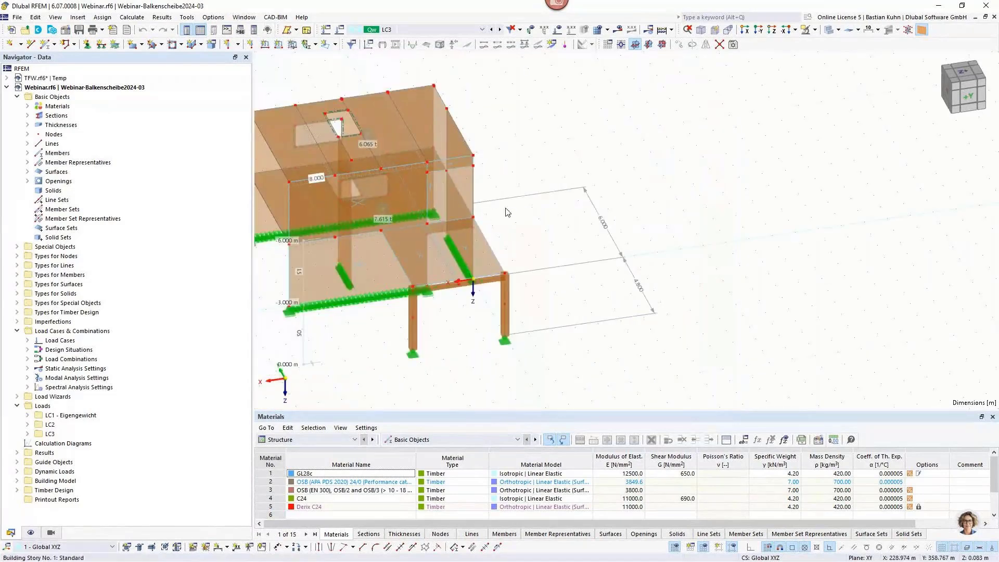
scroll(406, 221, down, 1)
ctrl+middle_drag(407, 221, 650, 193)
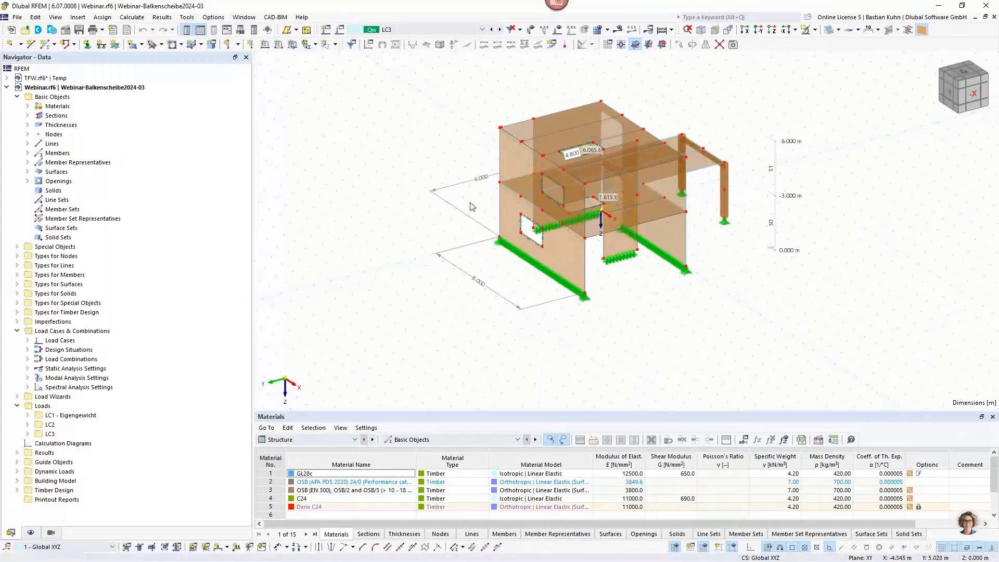
middle_drag(470, 207, 659, 241)
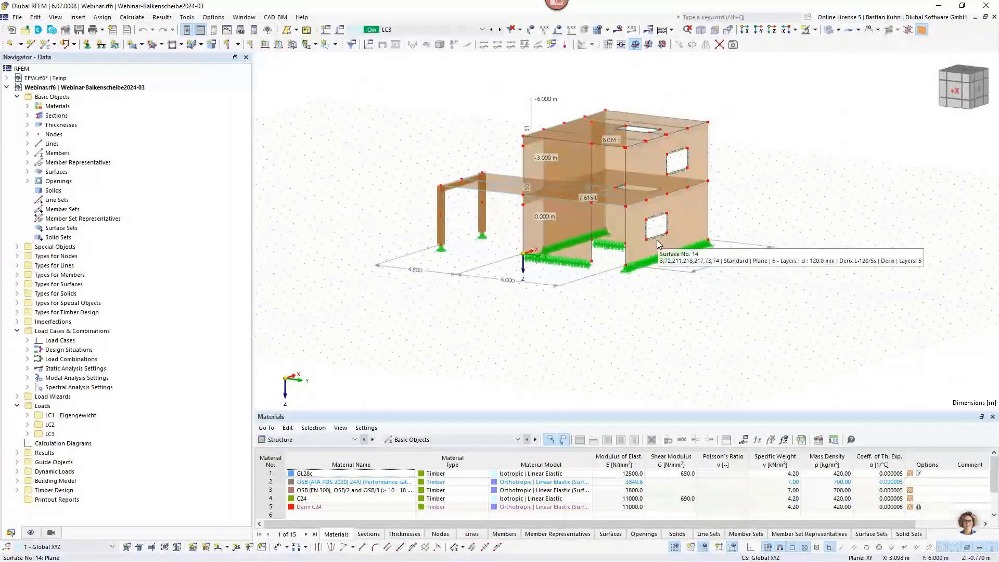
scroll(657, 239, up, 4)
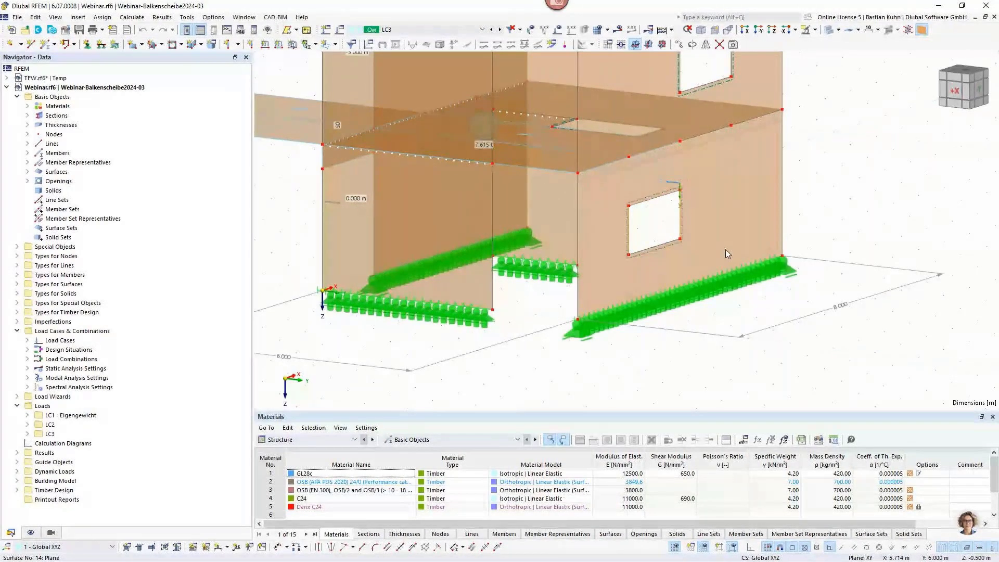
middle_drag(703, 75, 689, 137)
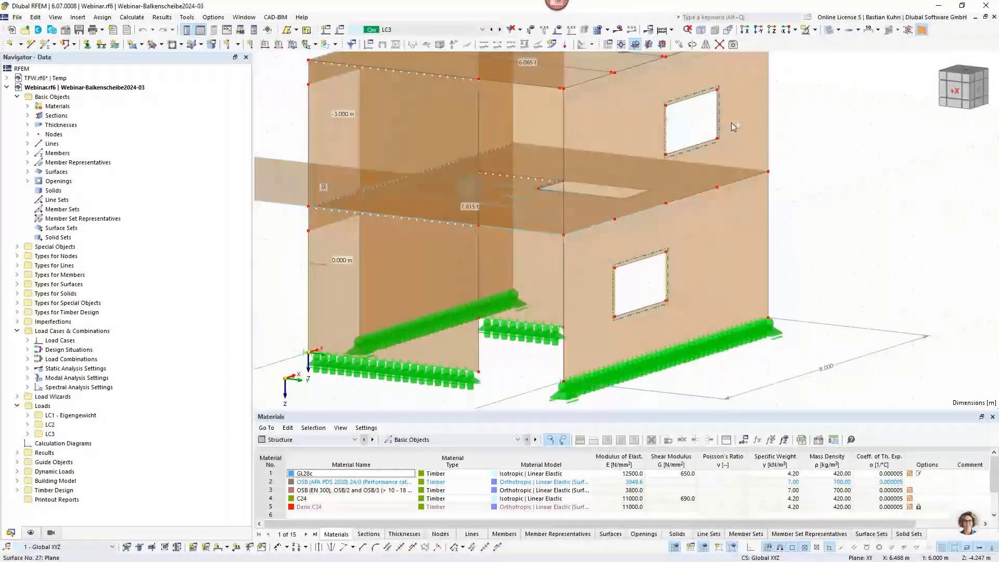
right_click(717, 113)
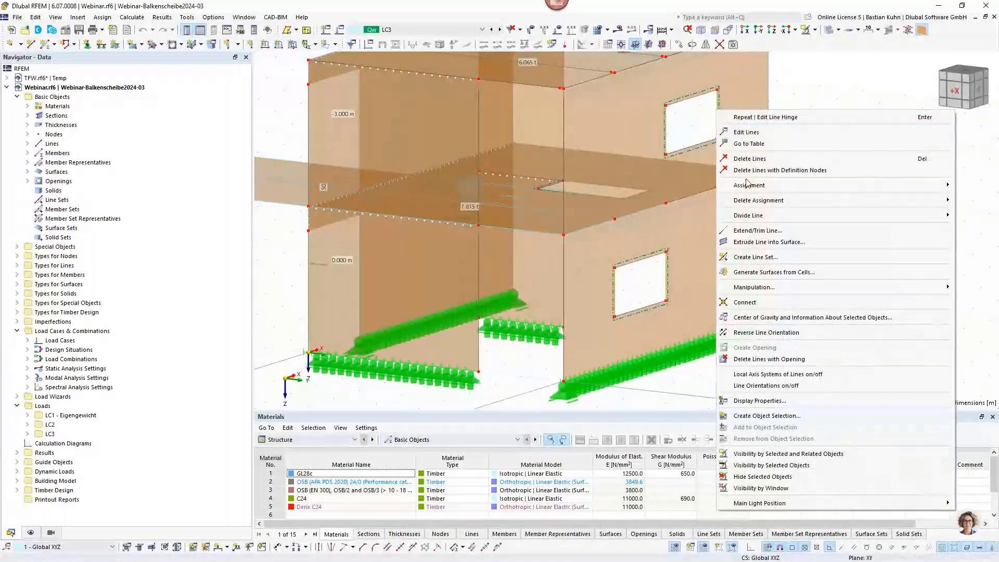
click(746, 230)
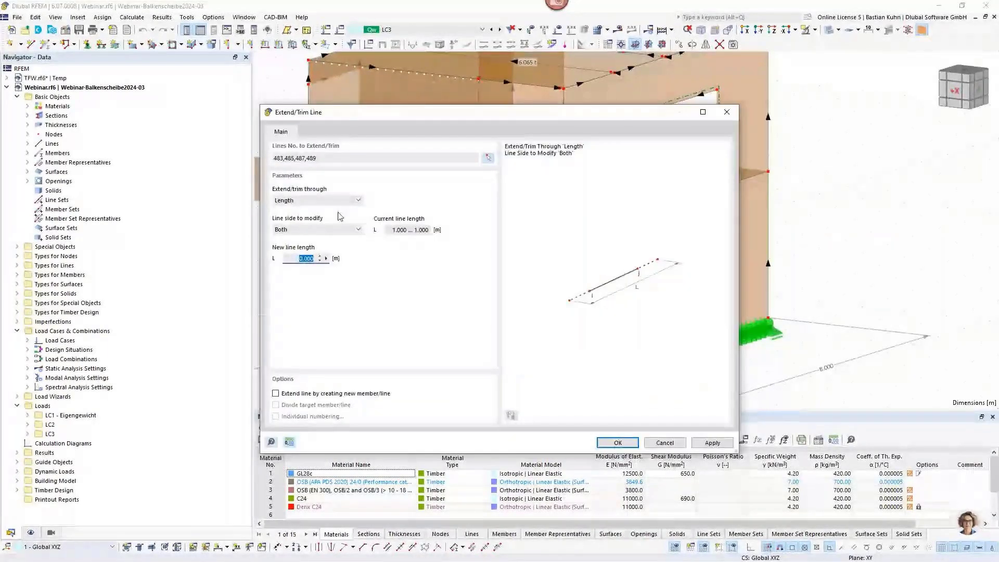
click(333, 200)
click(302, 225)
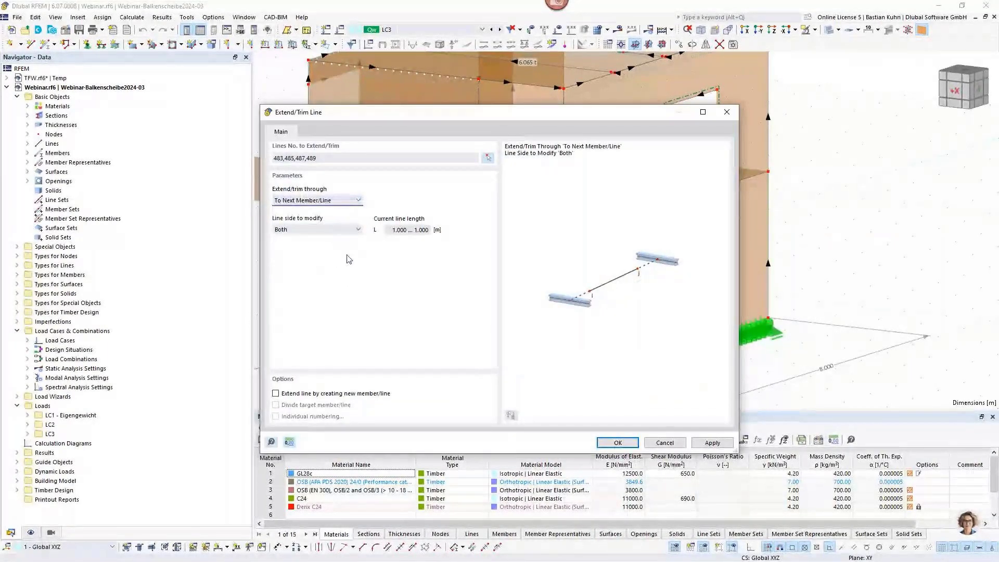
click(276, 394)
click(618, 442)
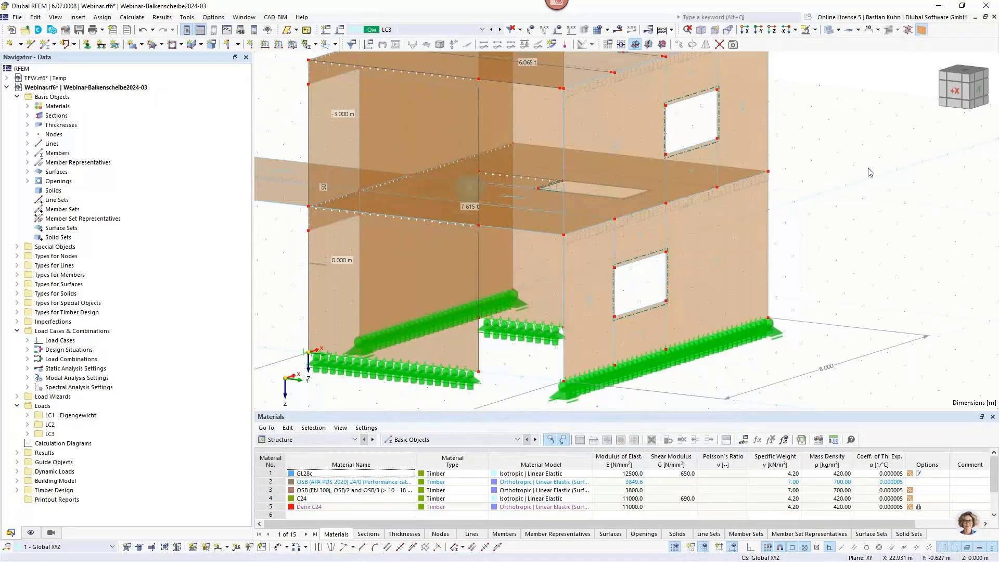
Examine the extended lines around the window openings and select the upper-storey wall surface with the window
scroll(870, 172, down, 3)
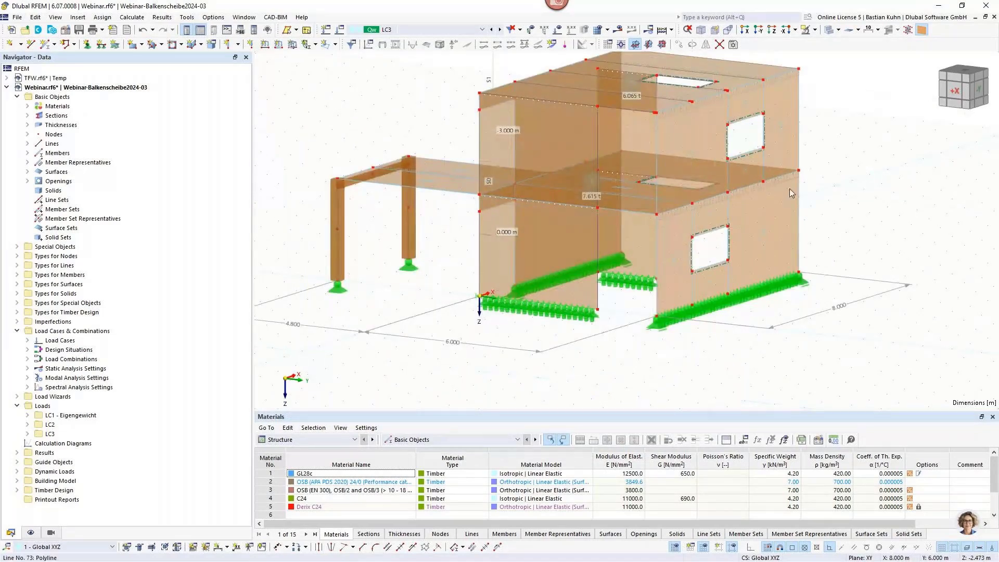
middle_drag(789, 189, 789, 160)
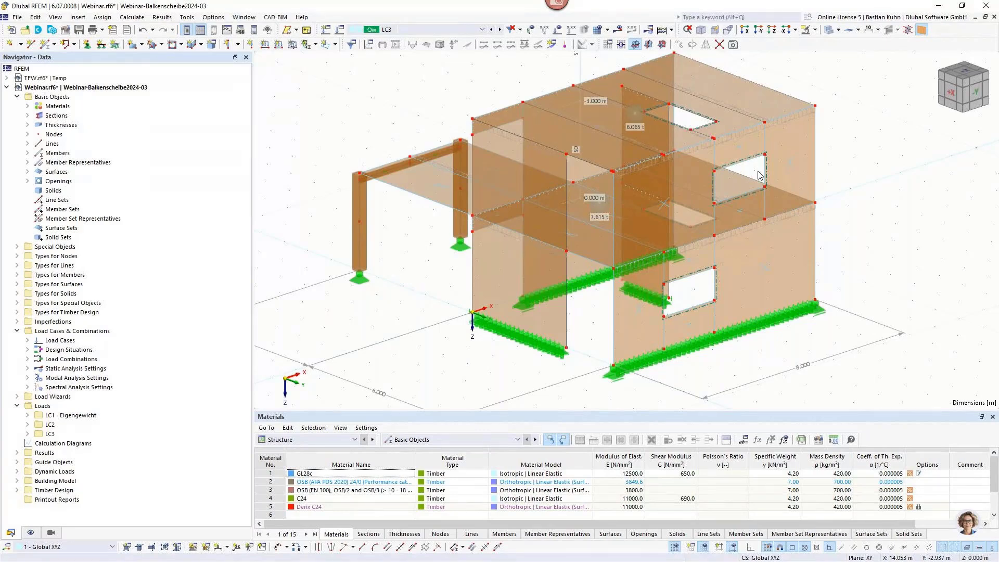
middle_drag(865, 189, 827, 216)
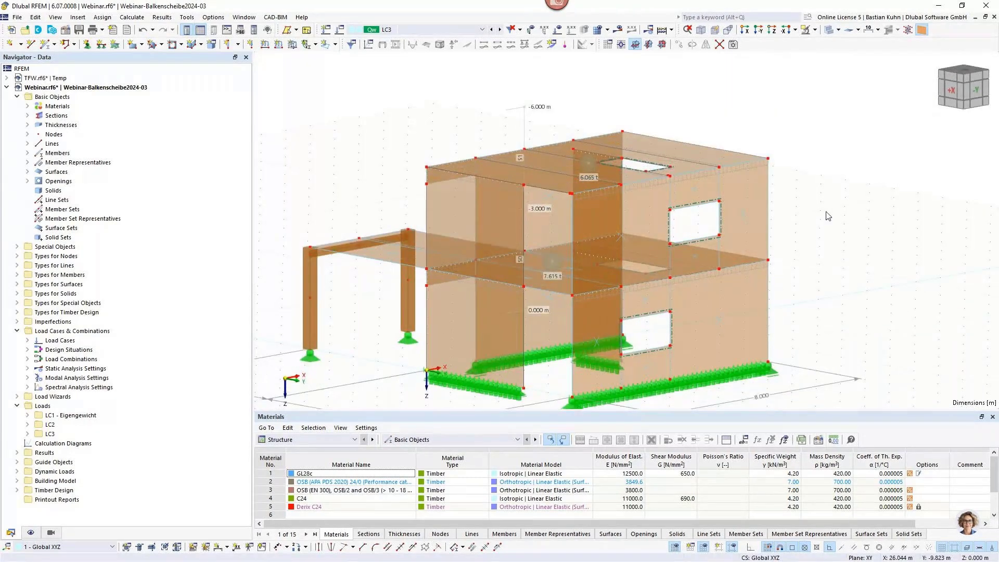
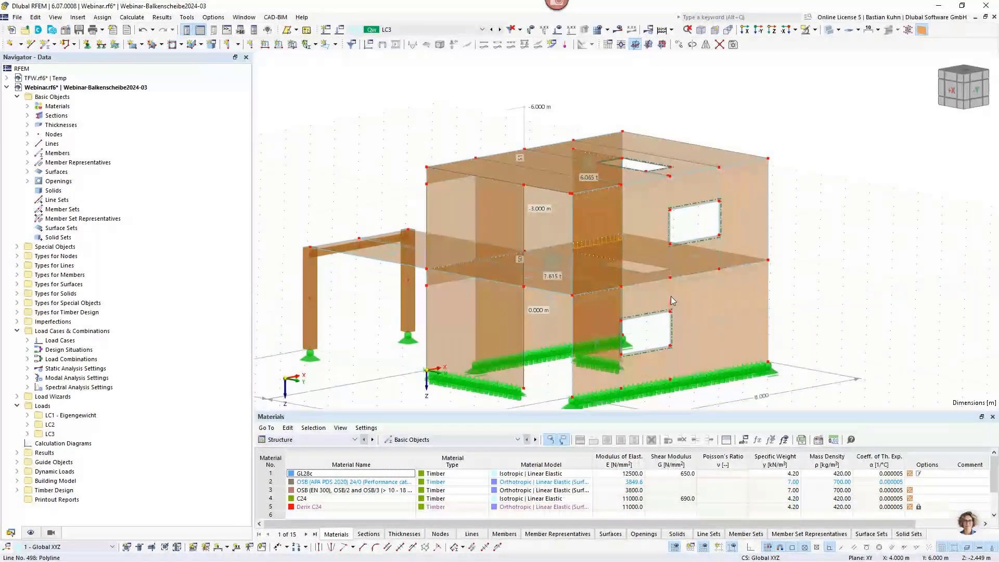
ctrl+middle_drag(671, 301, 821, 242)
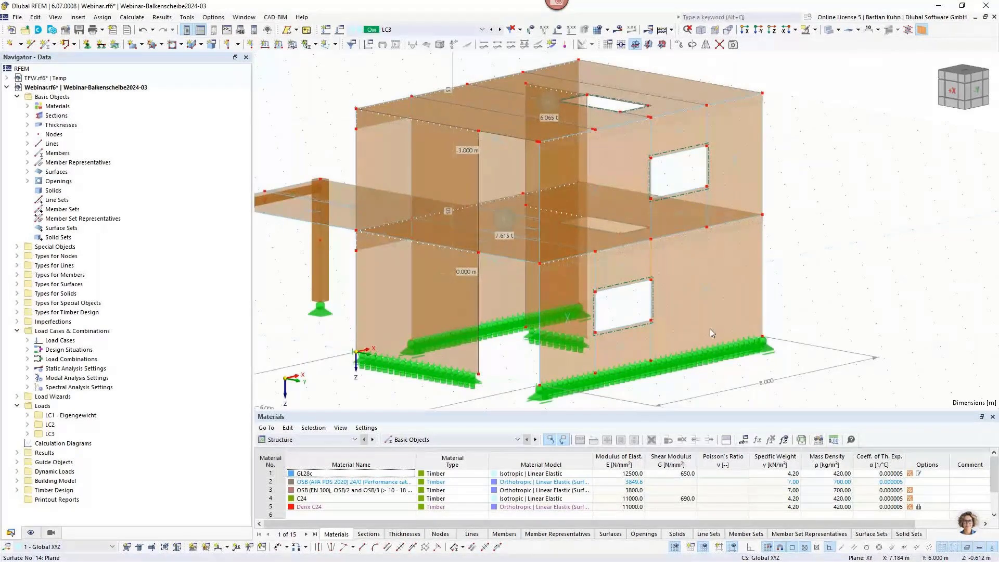
ctrl+middle_drag(773, 268, 714, 322)
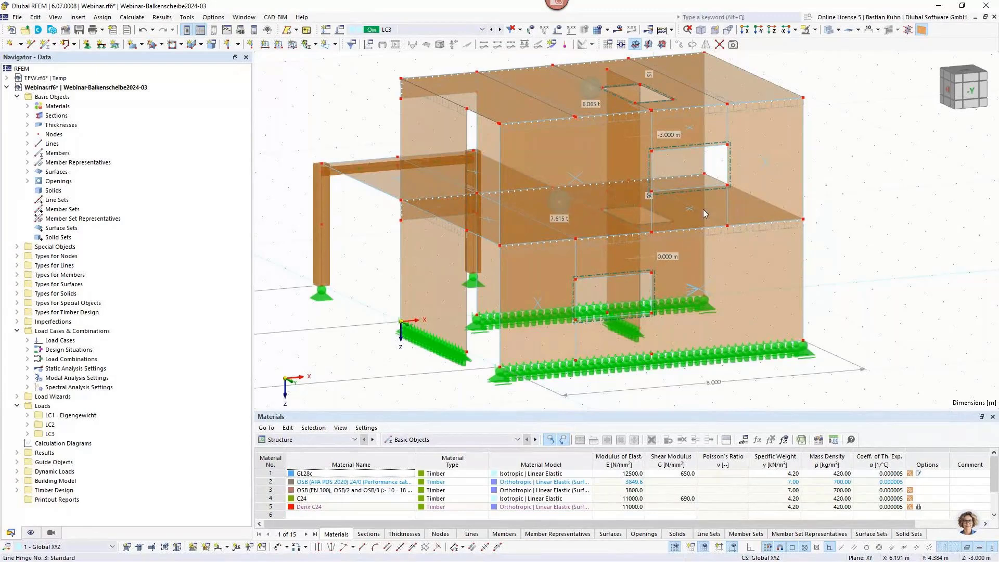
click(679, 204)
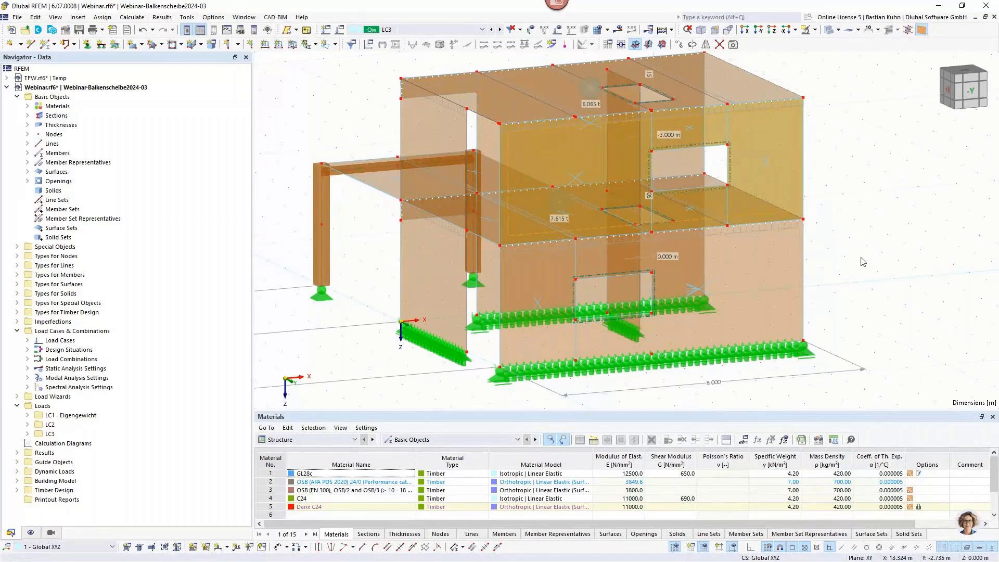
Divide the lower-storey window wall, surface No. 14, with its intersecting lines
scroll(863, 260, down, 2)
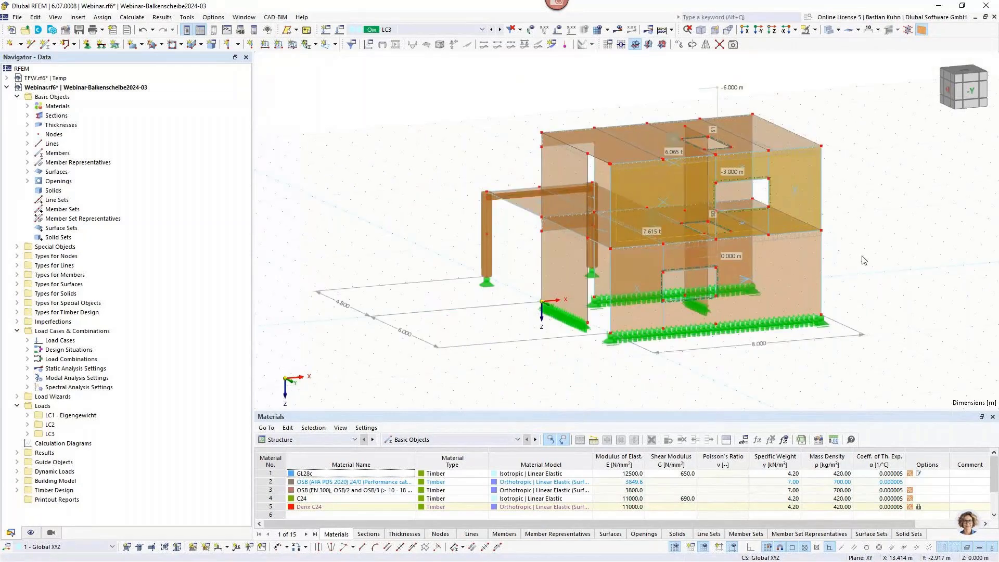
middle_drag(862, 256, 783, 274)
right_click(782, 273)
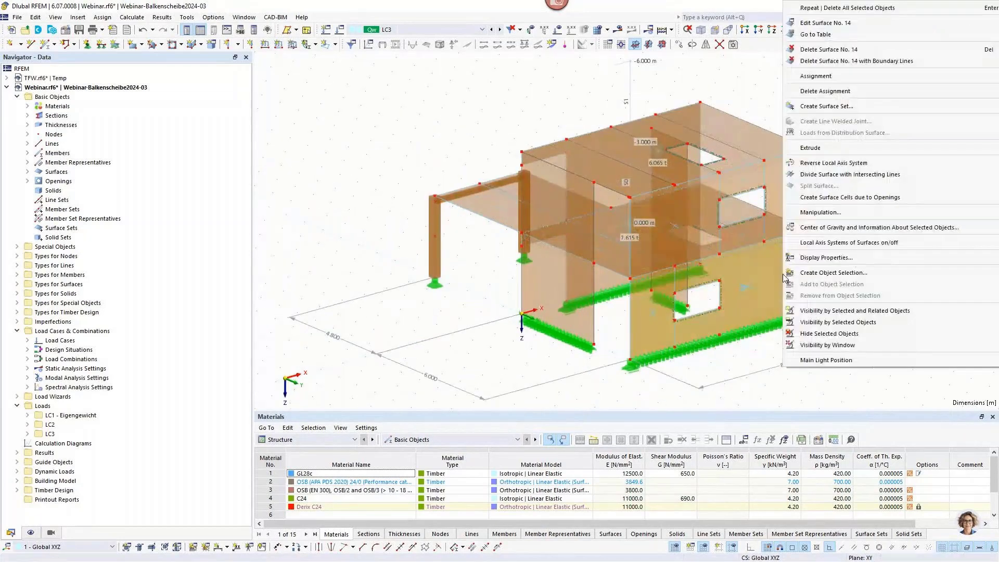
click(813, 228)
click(533, 333)
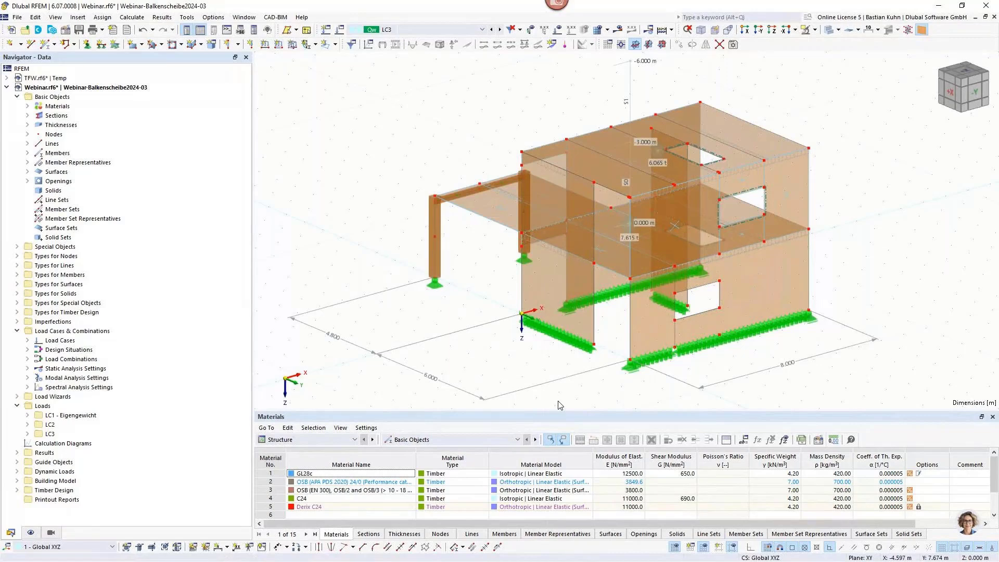
Extend the right-hand vertical edge line of the lower window opening at both ends to the next member/line, creating new lines
right_click(720, 298)
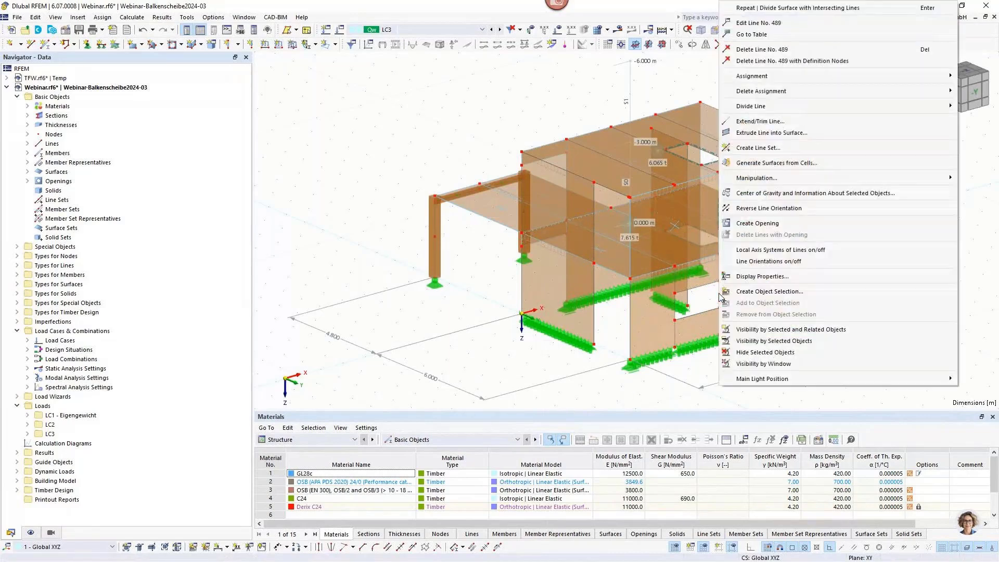
click(768, 122)
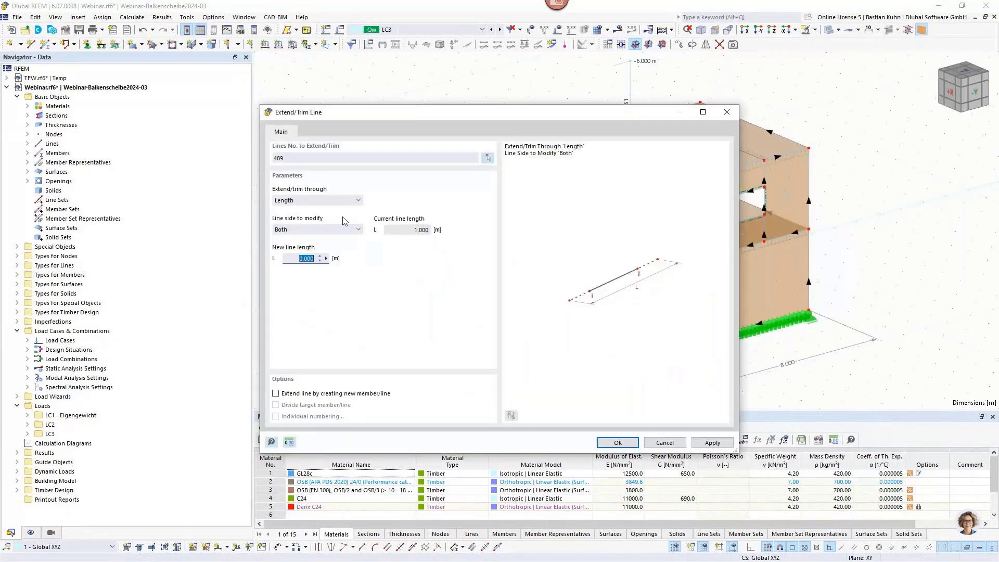
click(333, 201)
click(299, 225)
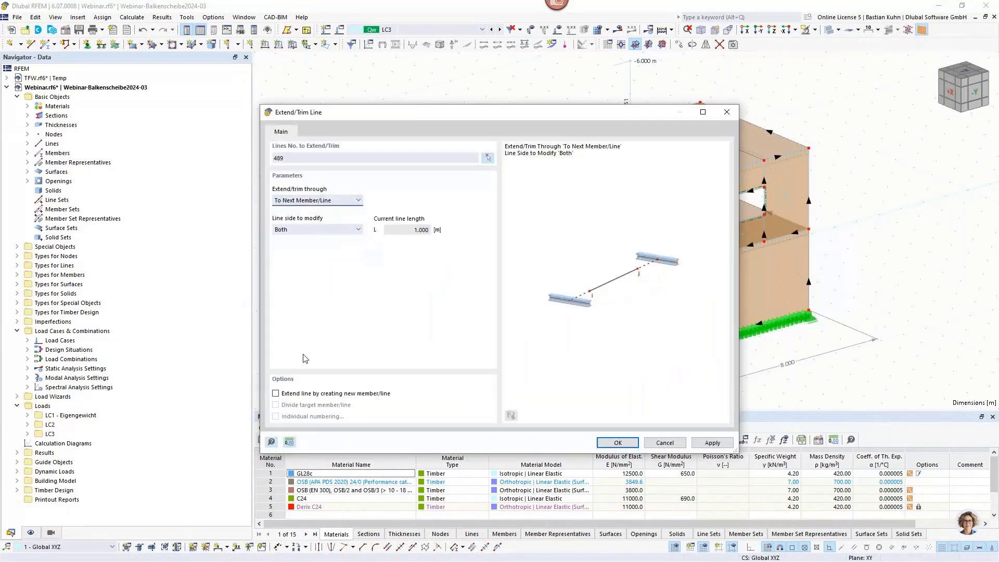
click(276, 393)
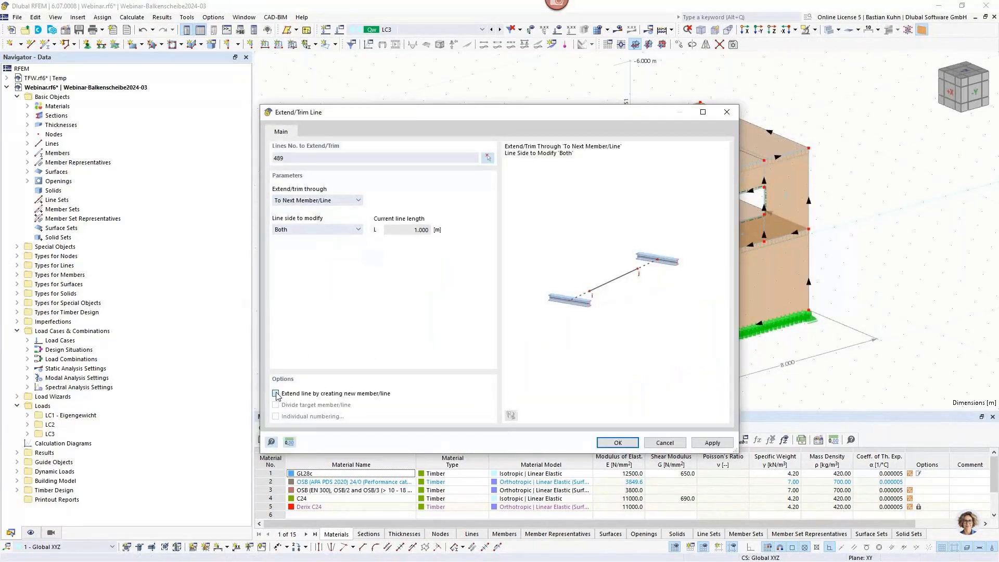
click(618, 443)
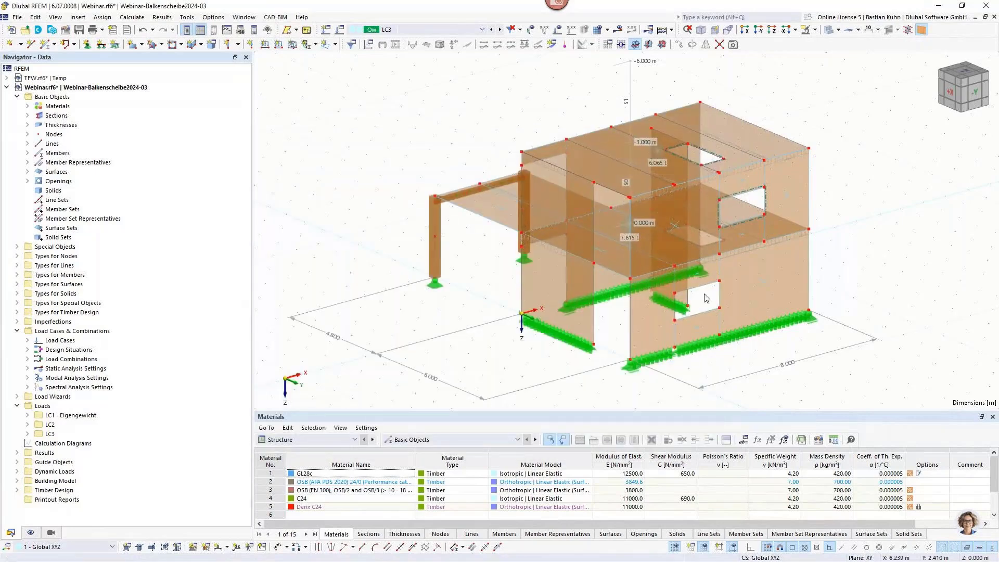
Create a new line hinge released in ux with a translational spring constant of 8000 kN/m²
scroll(705, 298, up, 5)
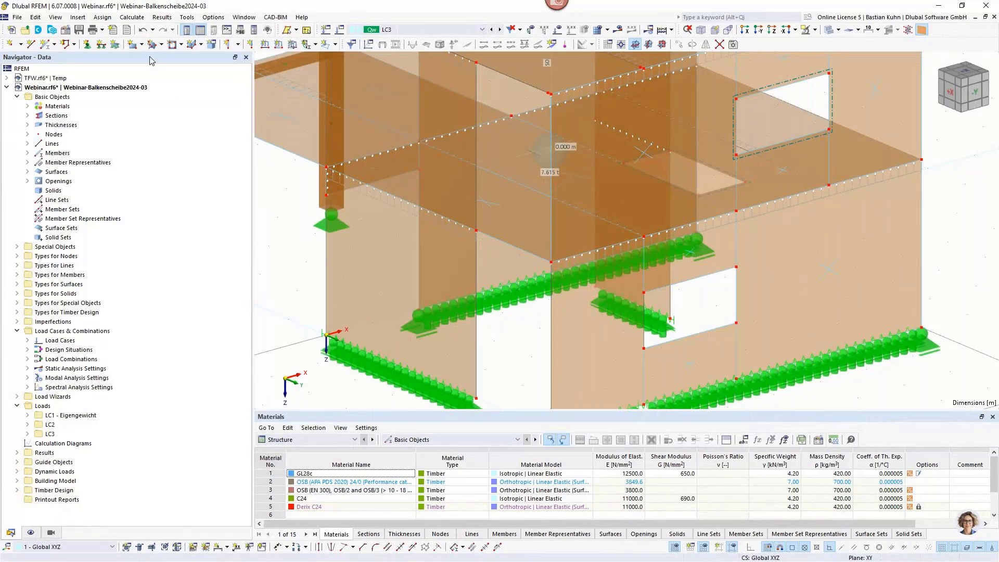
click(77, 17)
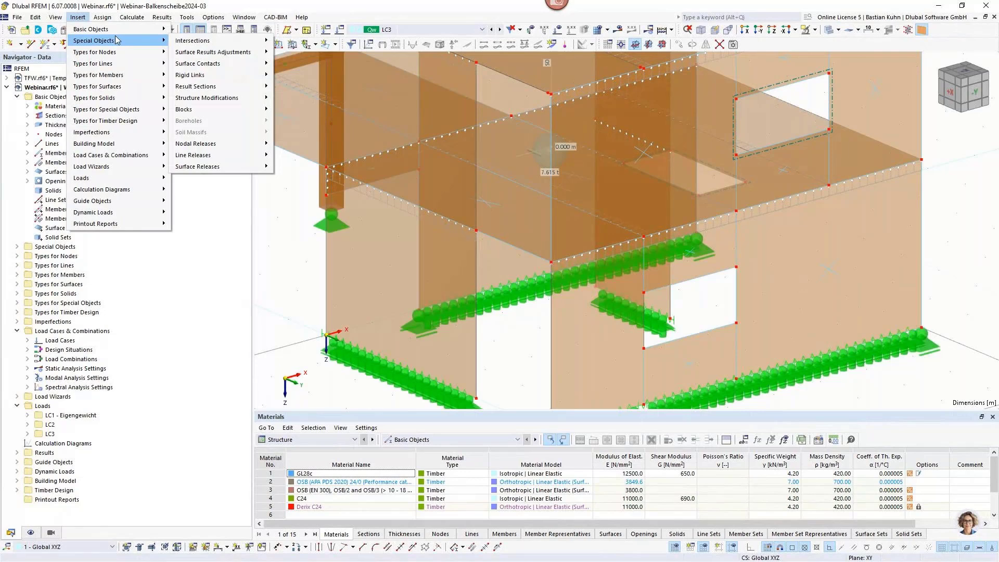
mouse_move(130, 62)
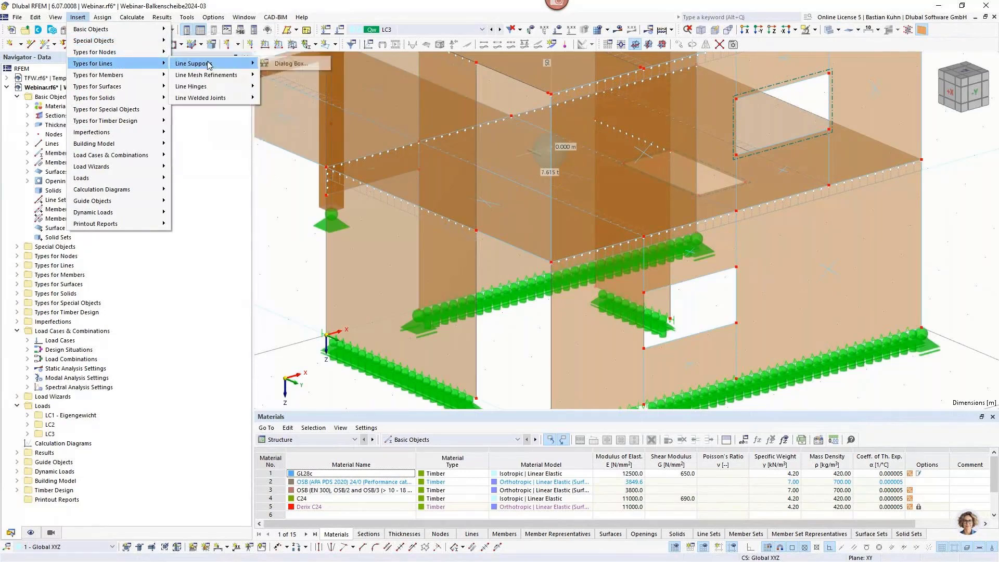
mouse_move(213, 86)
click(288, 85)
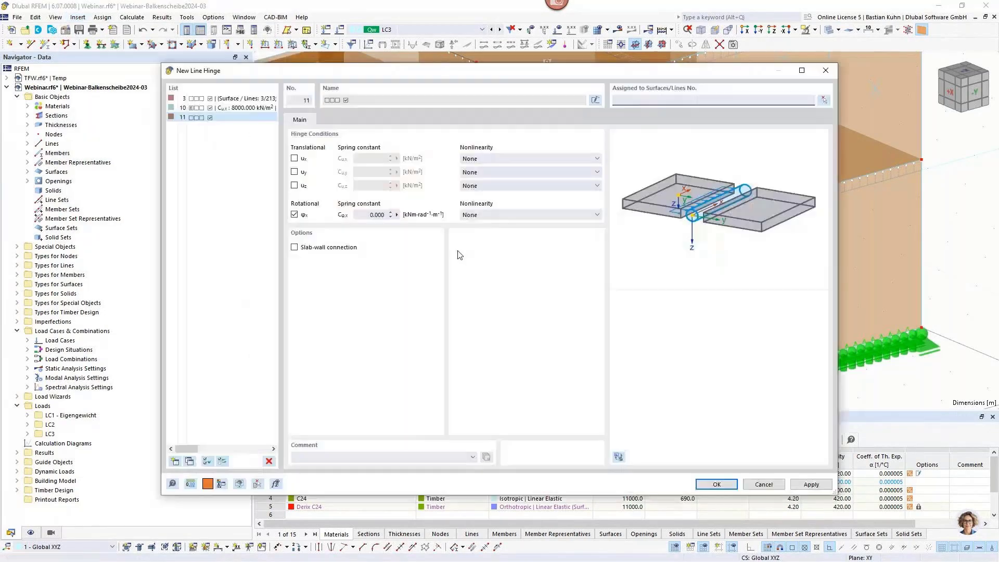
click(294, 158)
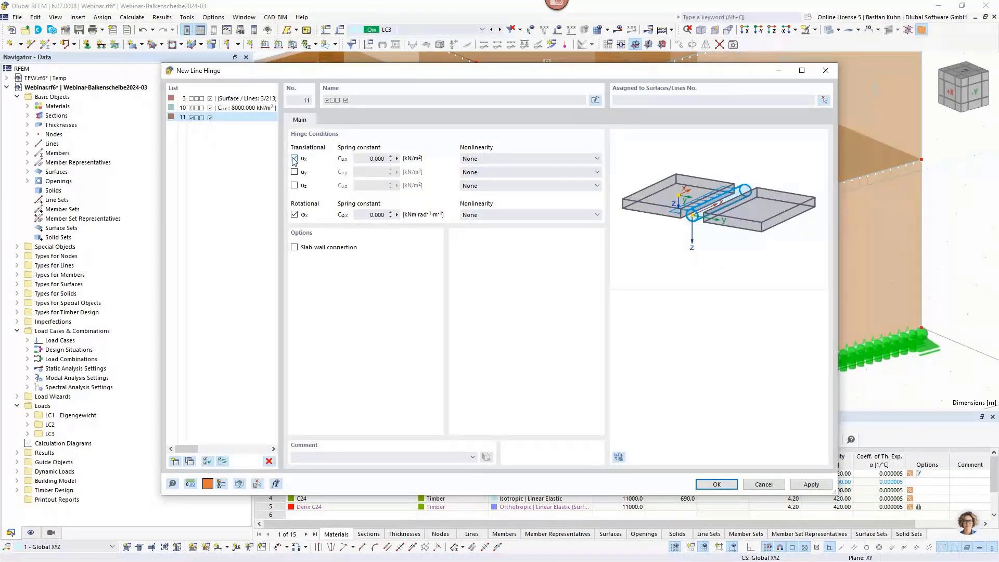
click(364, 159)
Assign the new line hinge to lines 495 and 496 of surface 2 along the wall joint at the lower window
click(824, 100)
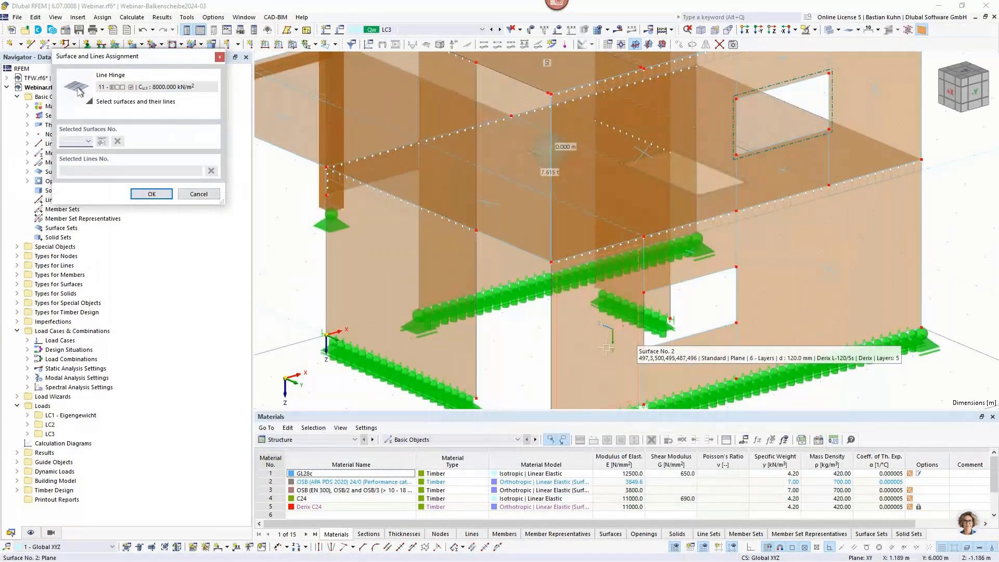
click(645, 363)
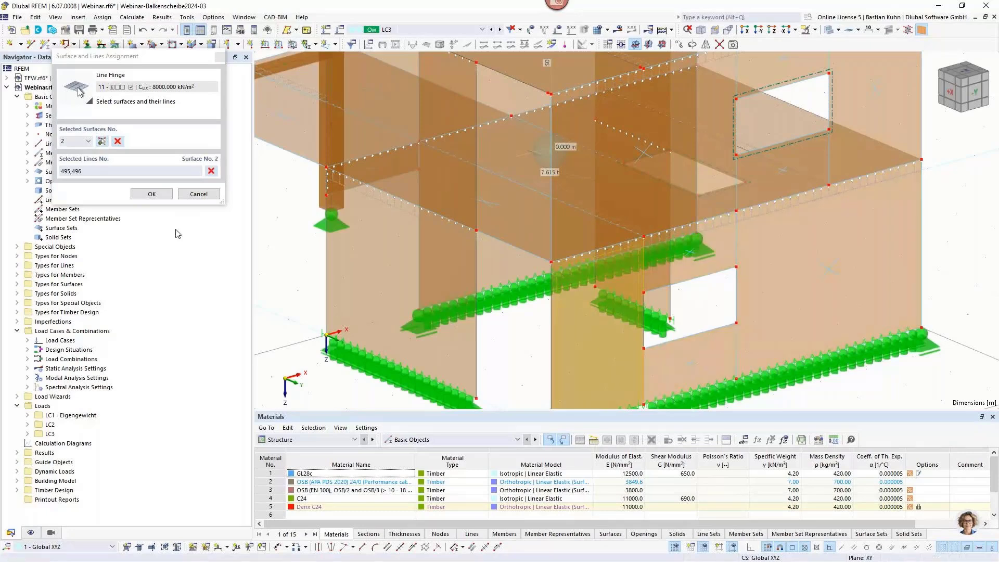
click(155, 195)
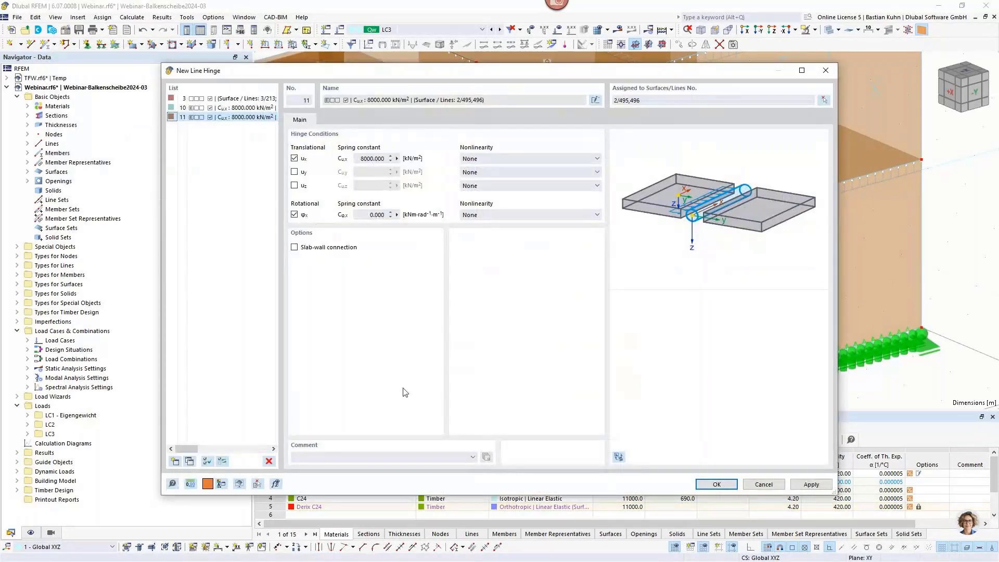
key(Return)
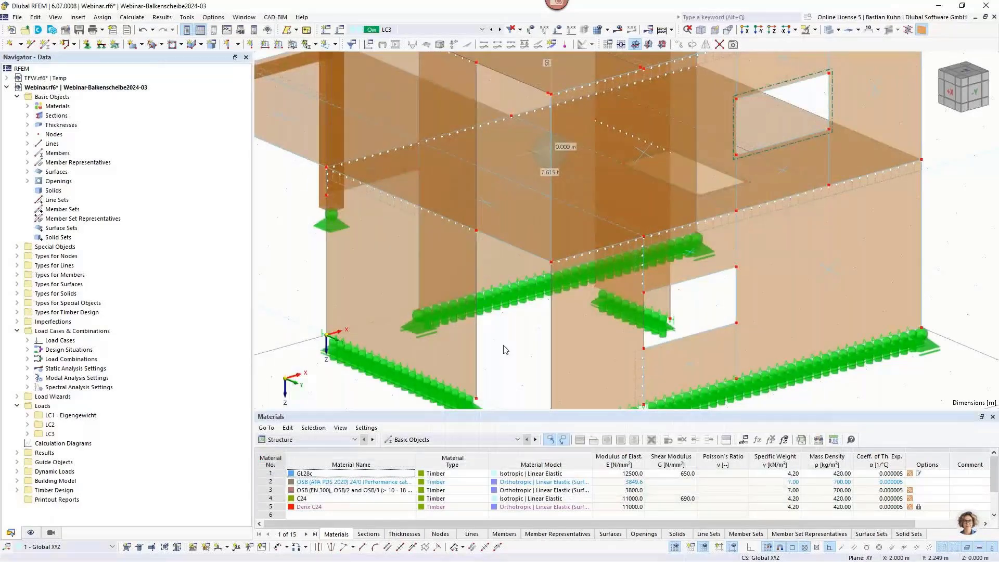
Display the loads of load case LC1 - Eigengewicht and examine them on the roof and floor slabs
scroll(471, 271, down, 2)
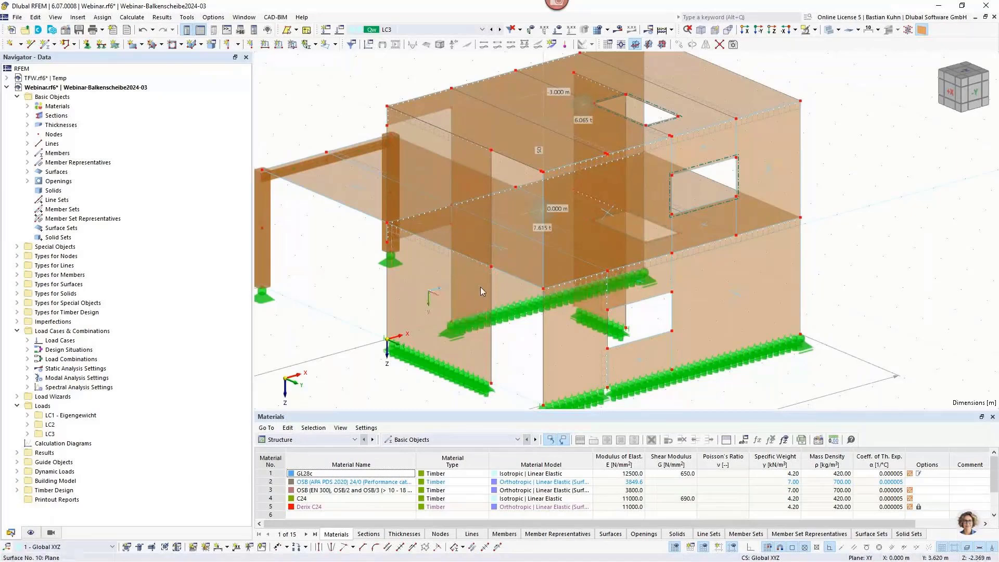
scroll(480, 287, down, 2)
scroll(480, 286, down, 1)
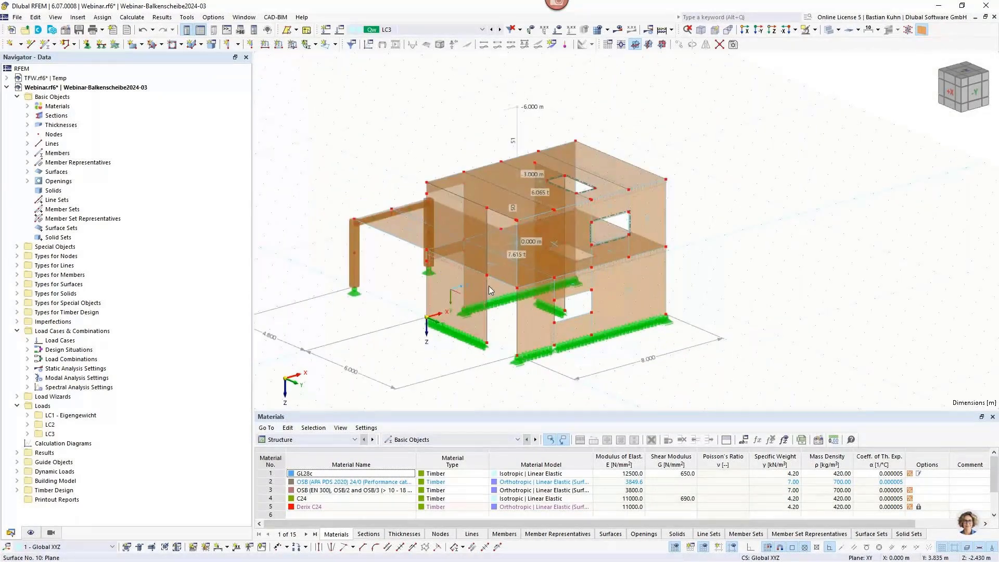
click(437, 30)
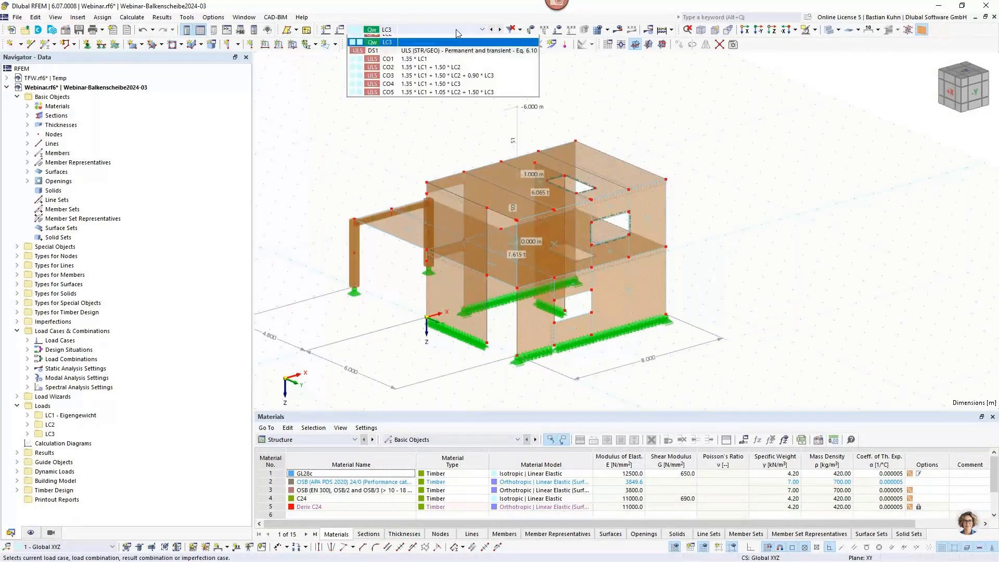
click(451, 44)
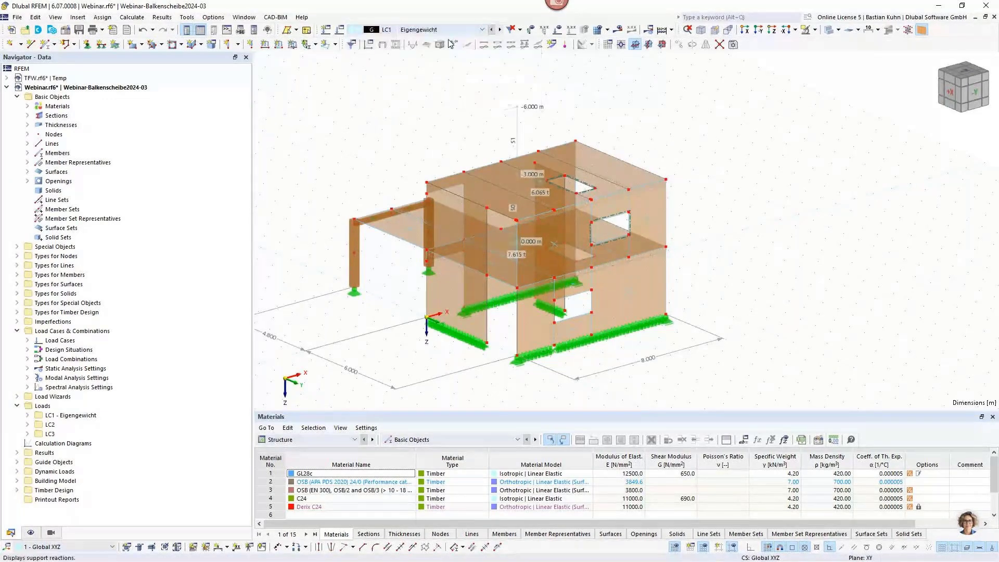
middle_drag(444, 124, 522, 117)
scroll(522, 117, up, 1)
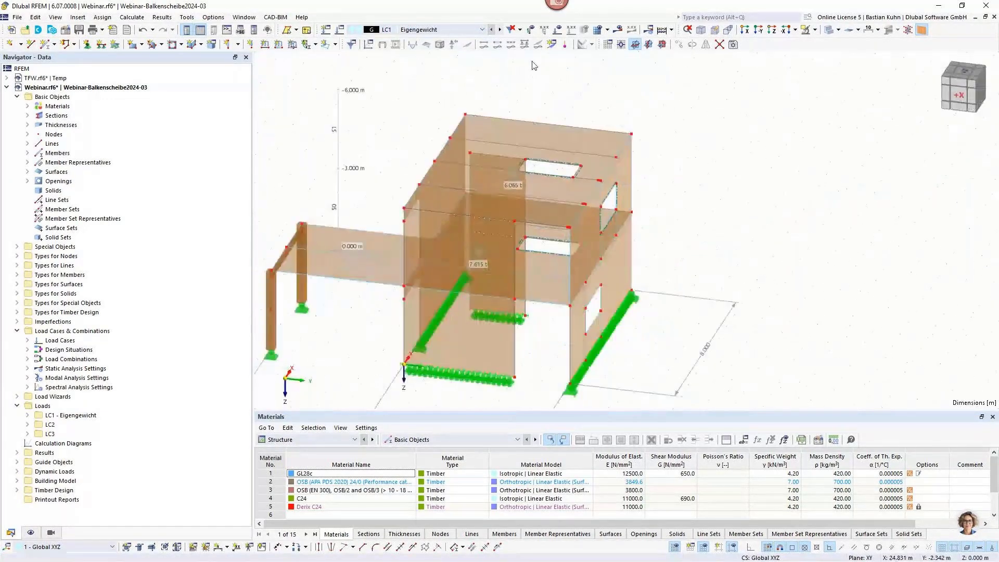
click(558, 31)
ctrl+middle_drag(468, 167, 632, 265)
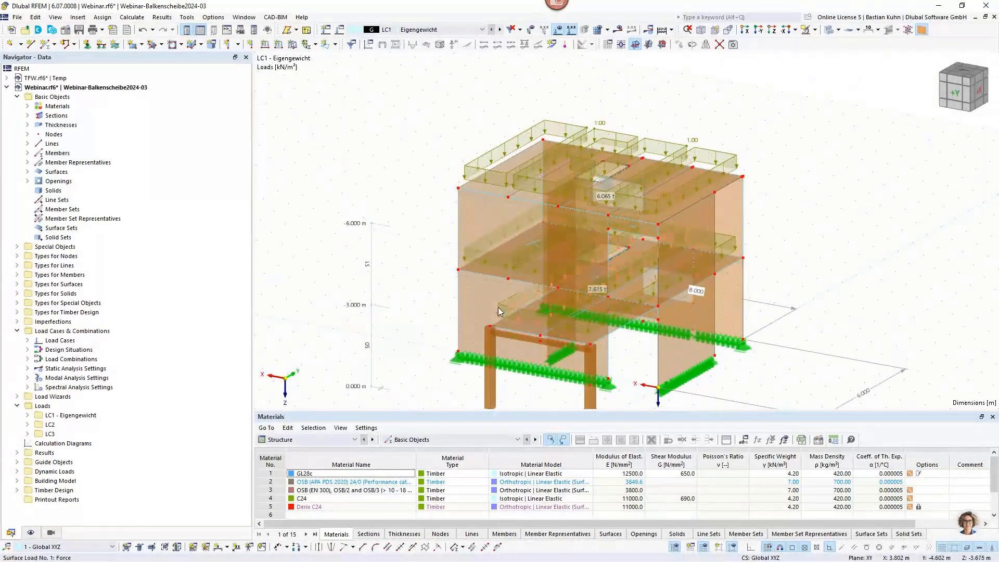
Examine the loads of LC2 and LC3 on the building, and hide the load display
click(500, 29)
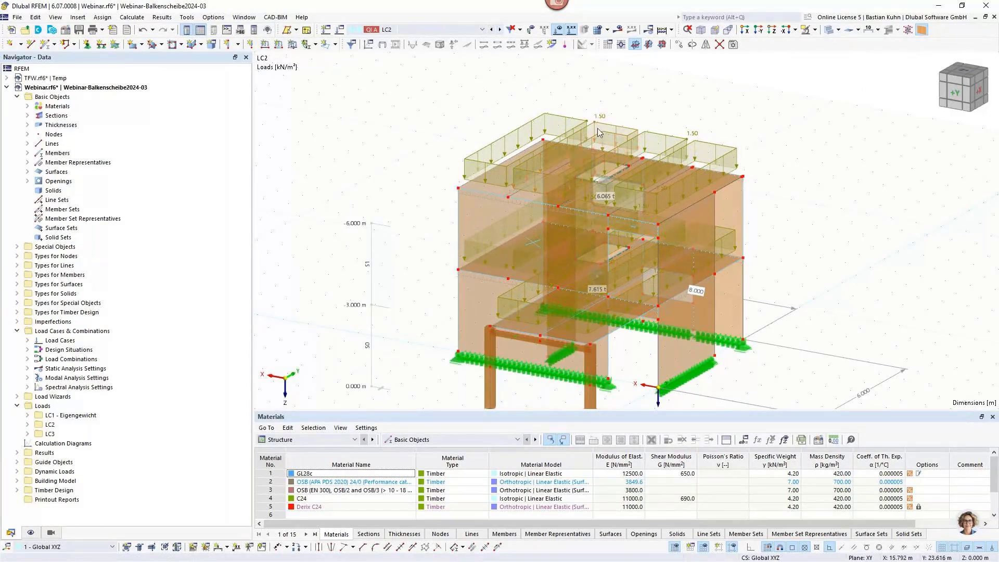
middle_drag(643, 109, 547, 89)
click(471, 30)
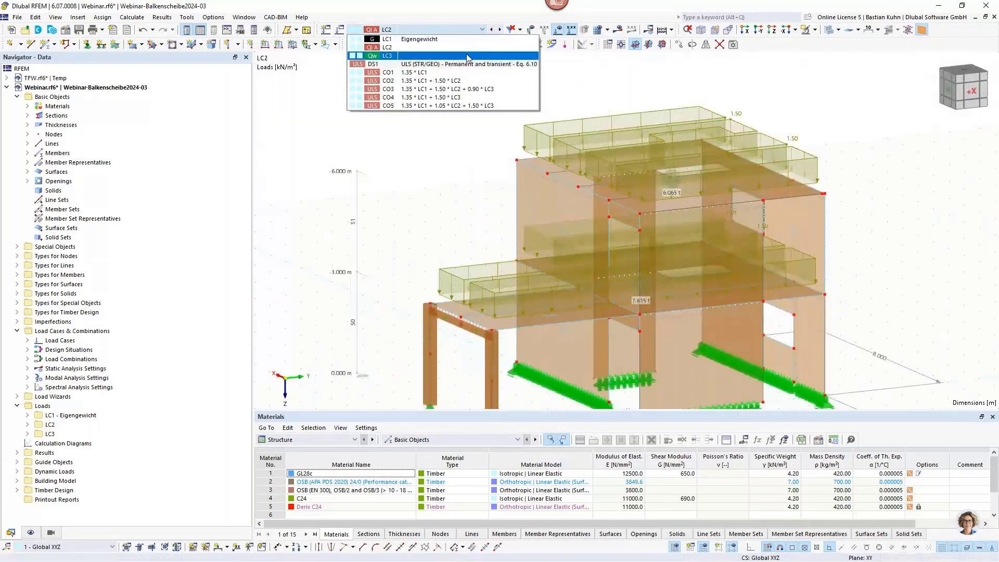
click(468, 56)
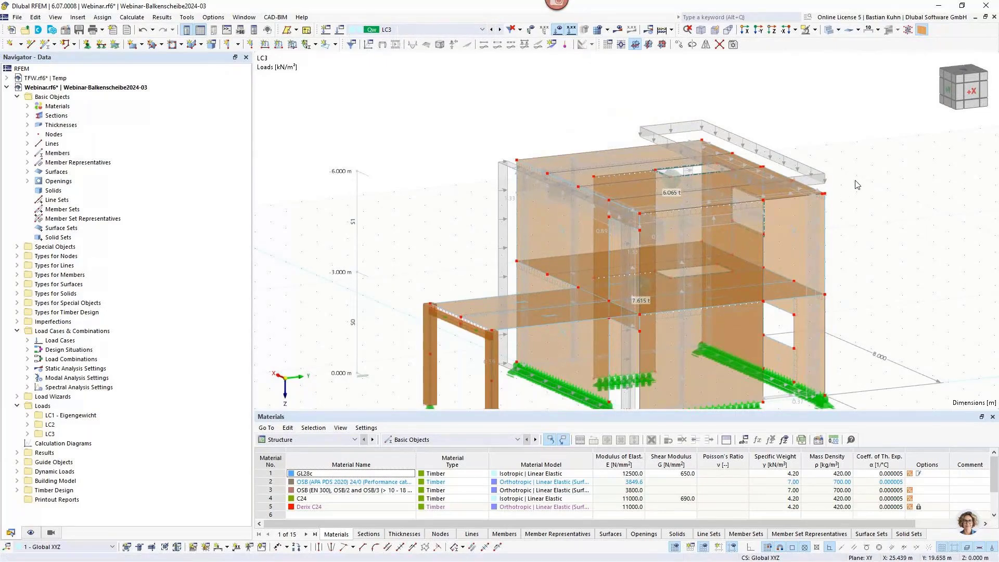
ctrl+middle_drag(857, 185, 562, 271)
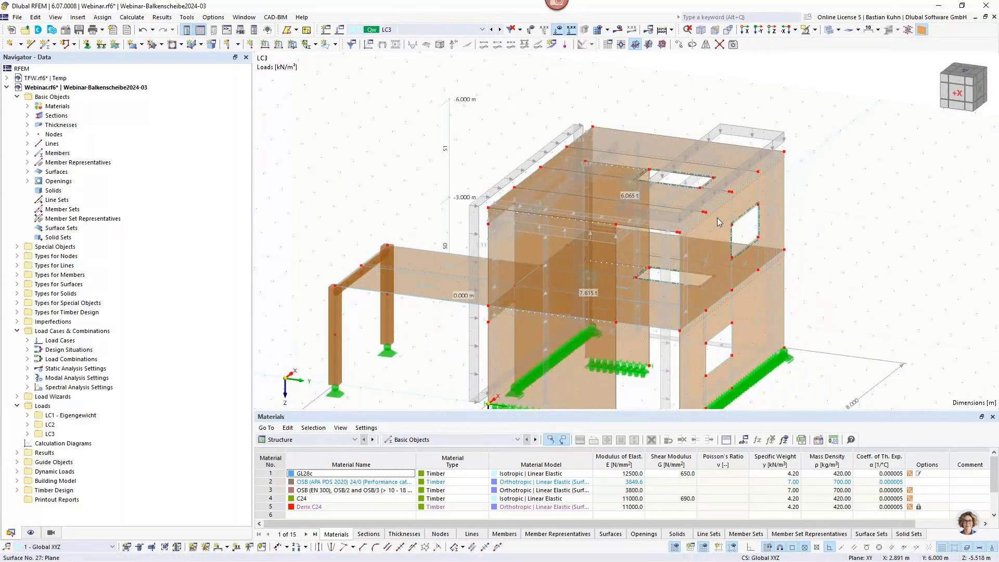
middle_drag(557, 232, 572, 193)
click(557, 29)
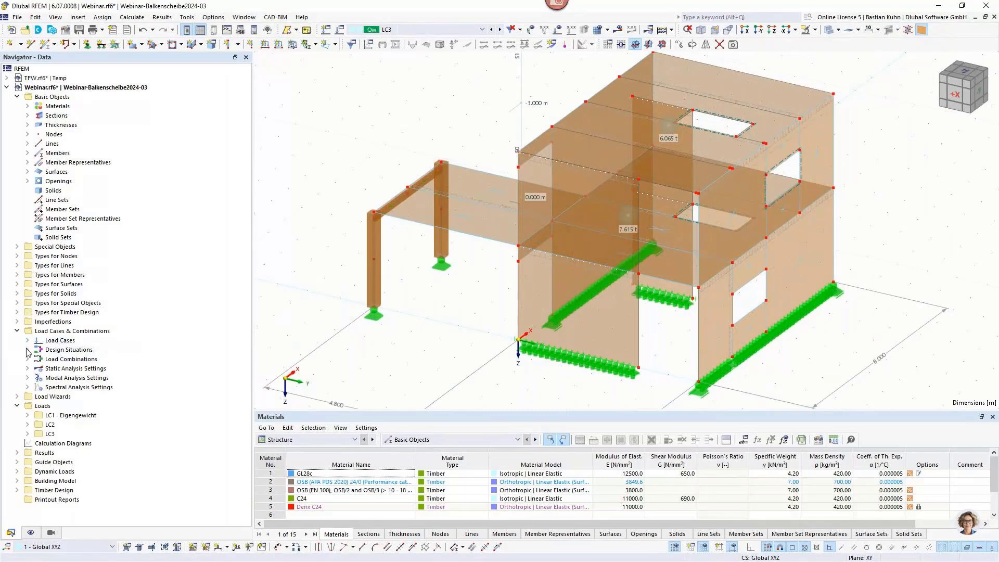
Review the load combinations and the settings of CO1 without changing them
right_click(37, 332)
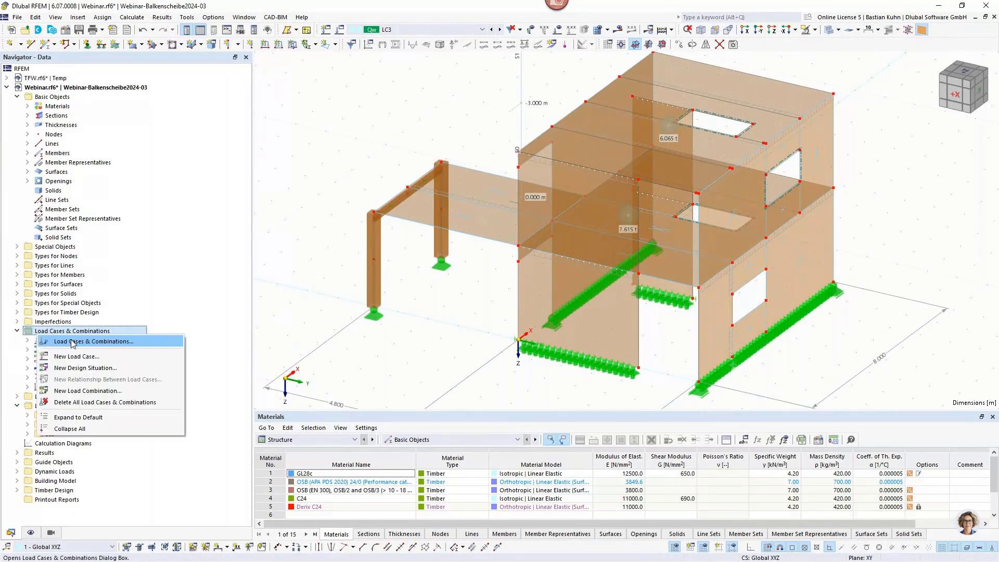
click(73, 341)
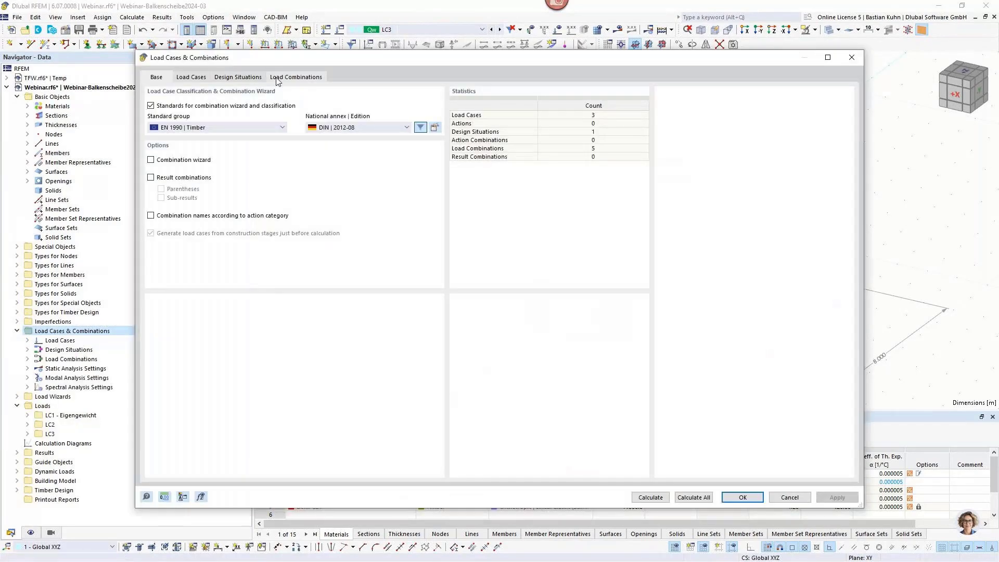
click(276, 79)
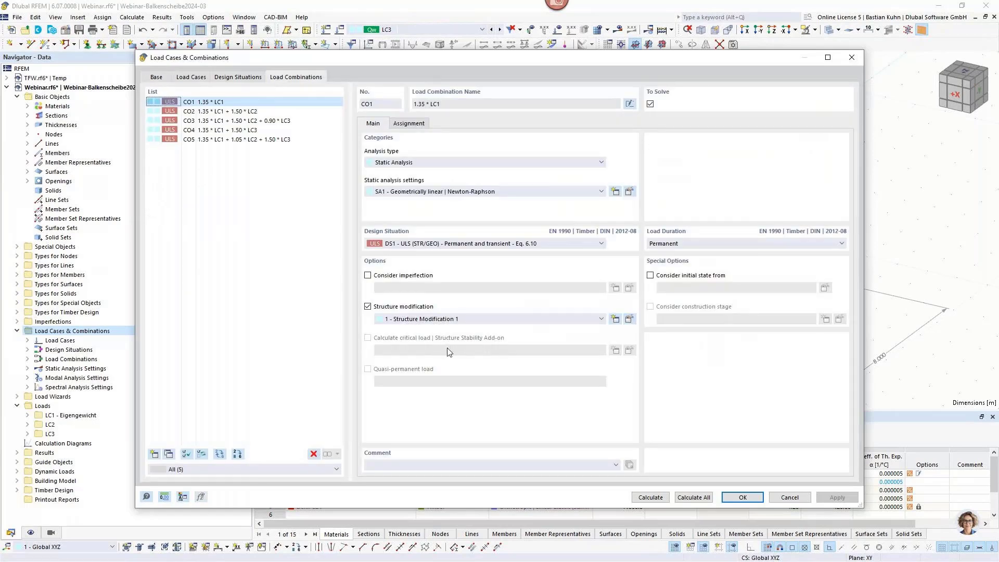
click(788, 497)
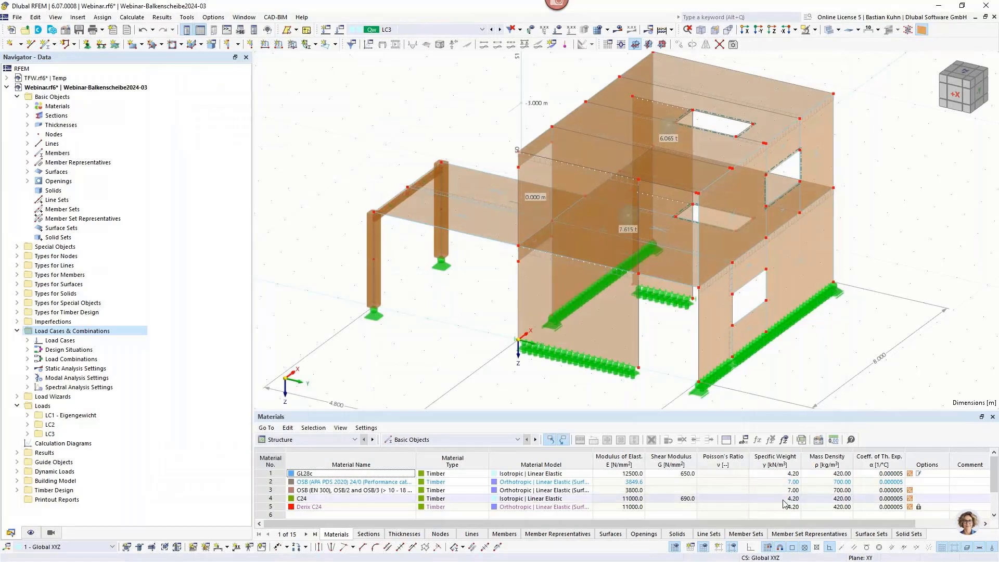
Isolate the window facade walls and the narrow two-storey inner wall in visibility mode
scroll(468, 249, down, 5)
ctrl+middle_drag(468, 249, 479, 226)
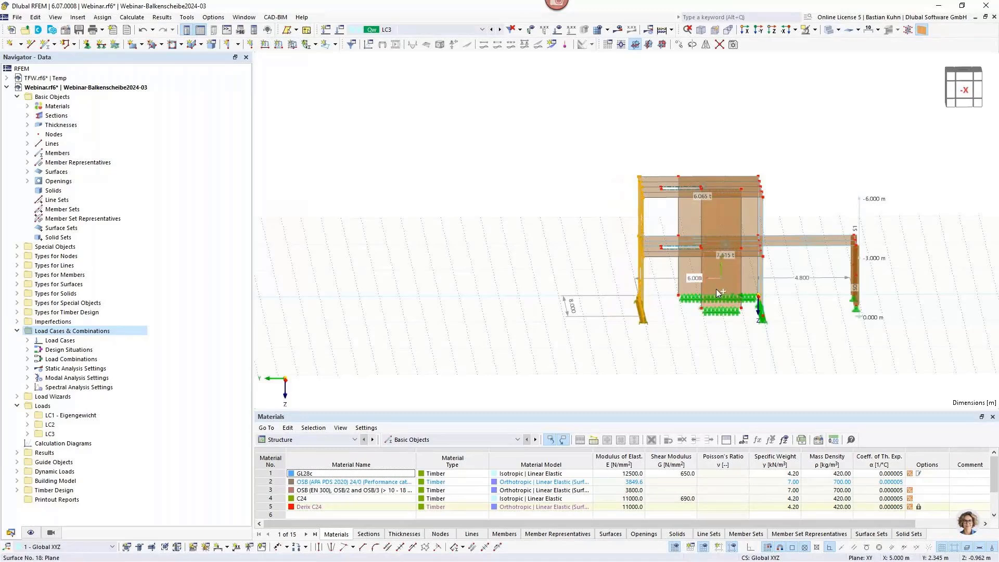
ctrl+click(713, 220)
click(805, 29)
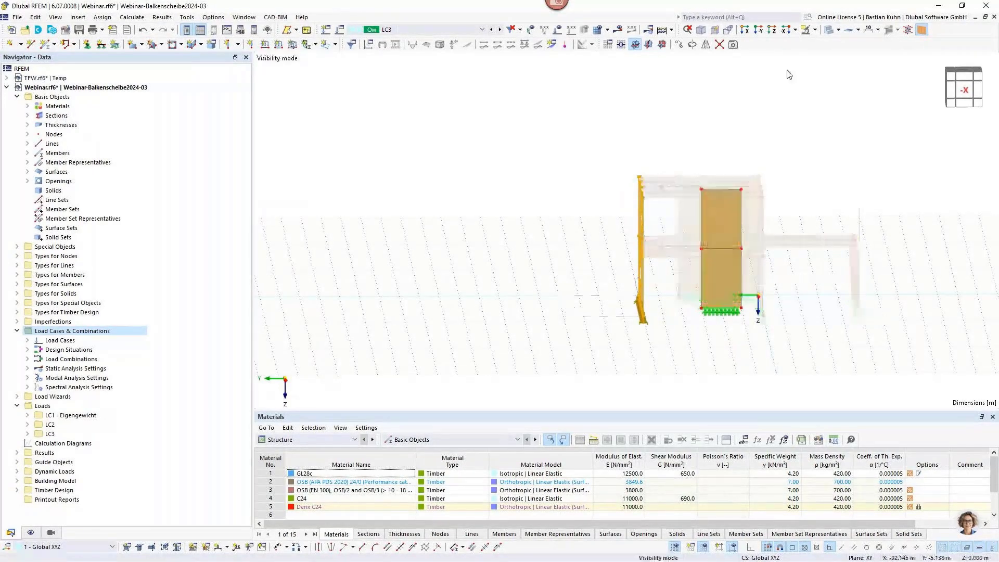
click(717, 158)
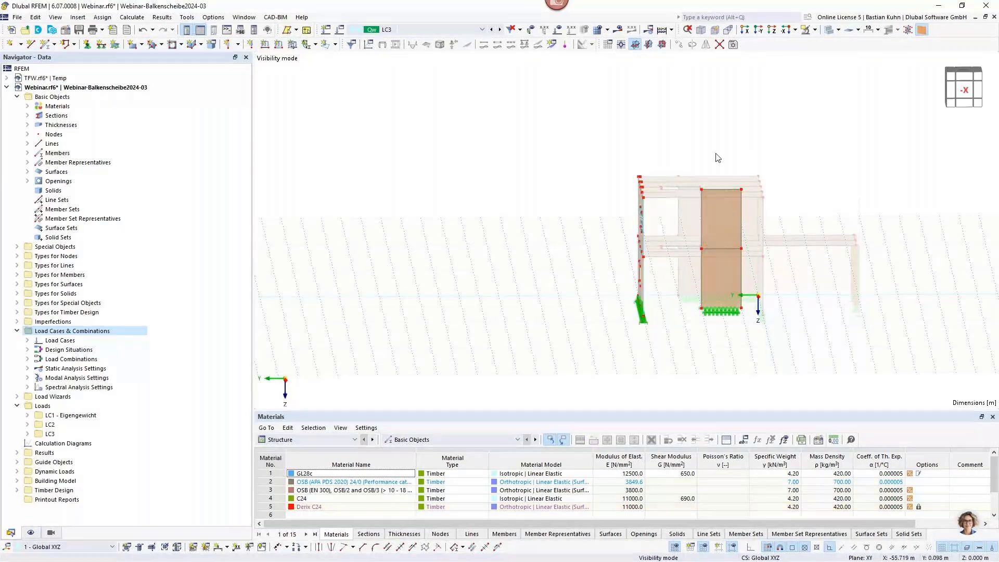
Edit all isolated wall surfaces together and assign them thickness 1 - Beam Panel | 175.0 mm with 15.0 mm sheathing
ctrl+middle_drag(718, 157, 650, 167)
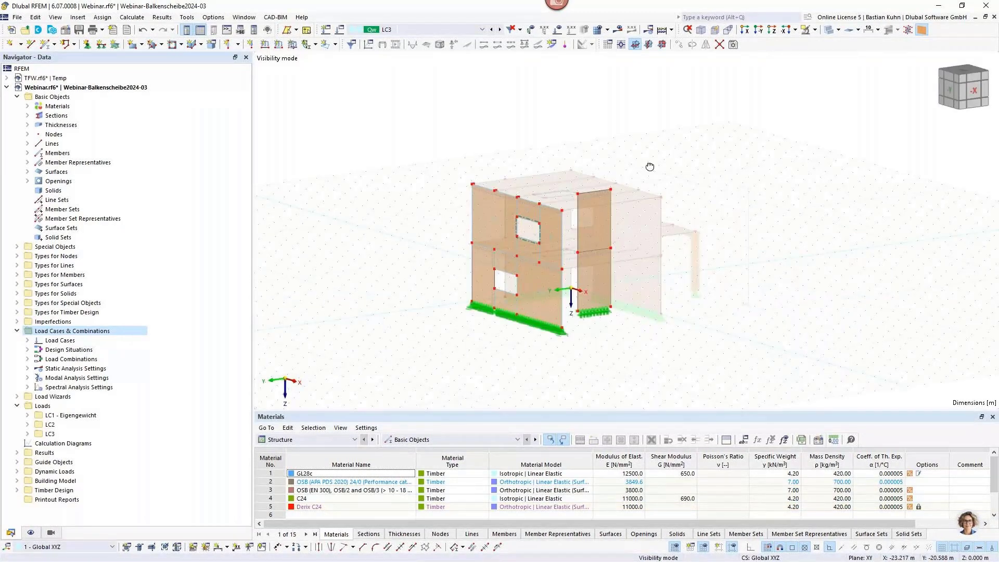
click(494, 233)
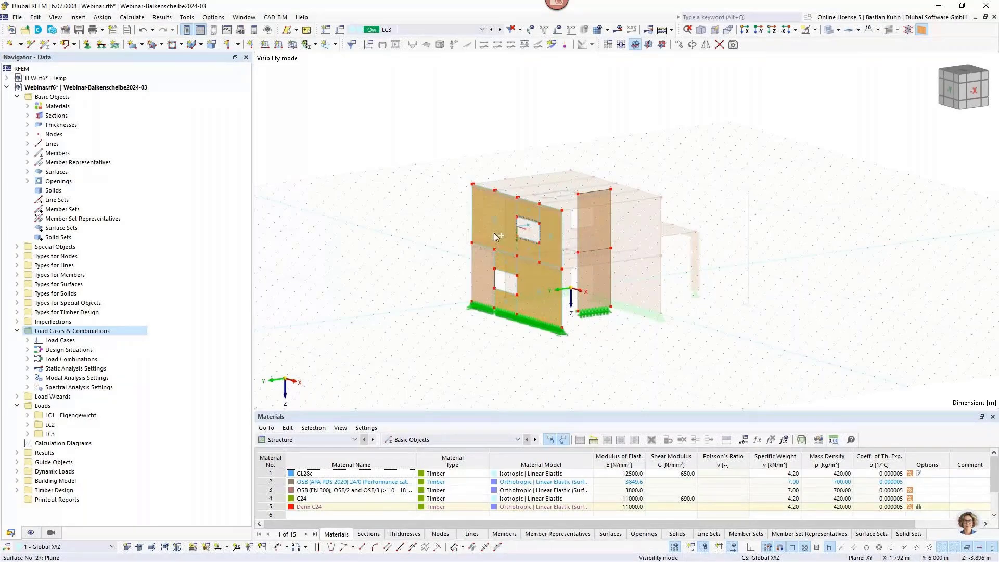
right_click(484, 288)
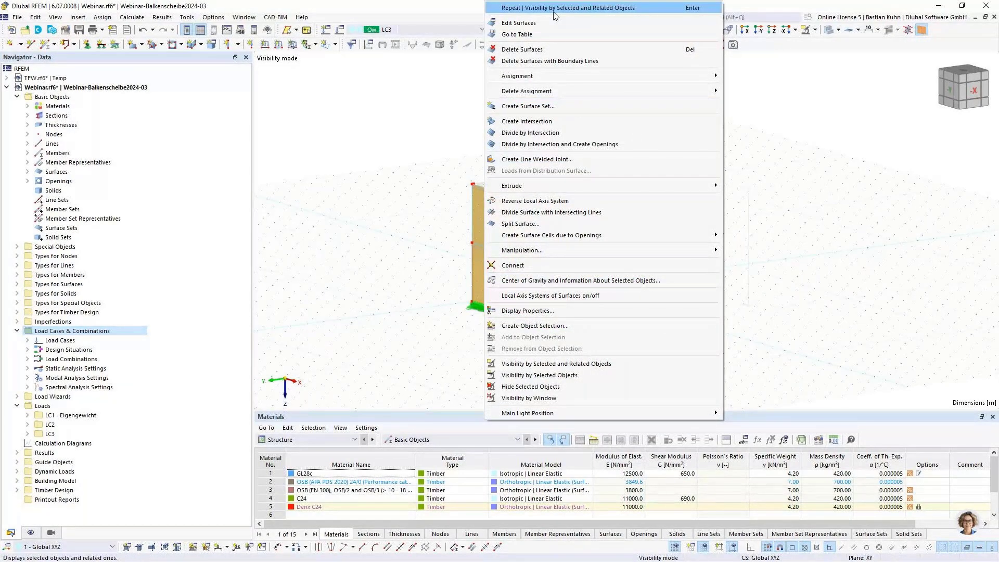
click(520, 23)
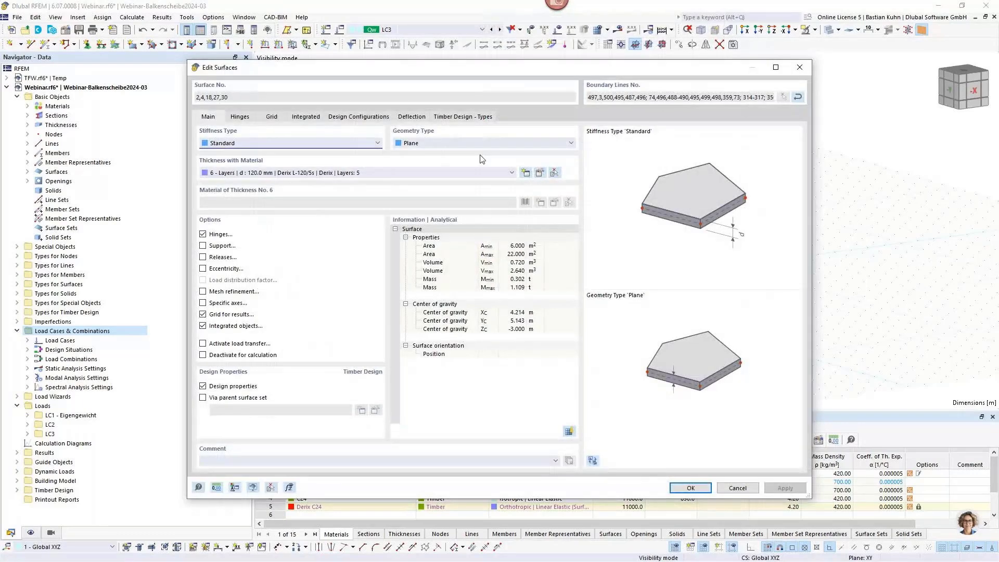
click(479, 172)
click(479, 183)
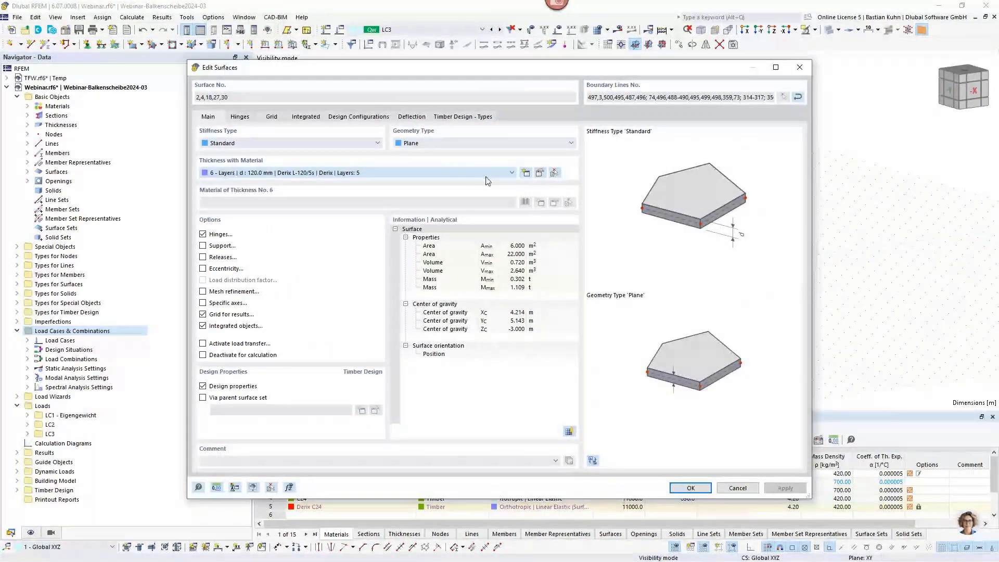
Review the beam panel's sheathing and framing member settings, with section +y set to 4 - R_M1 60/160 | 4 - C24
click(539, 174)
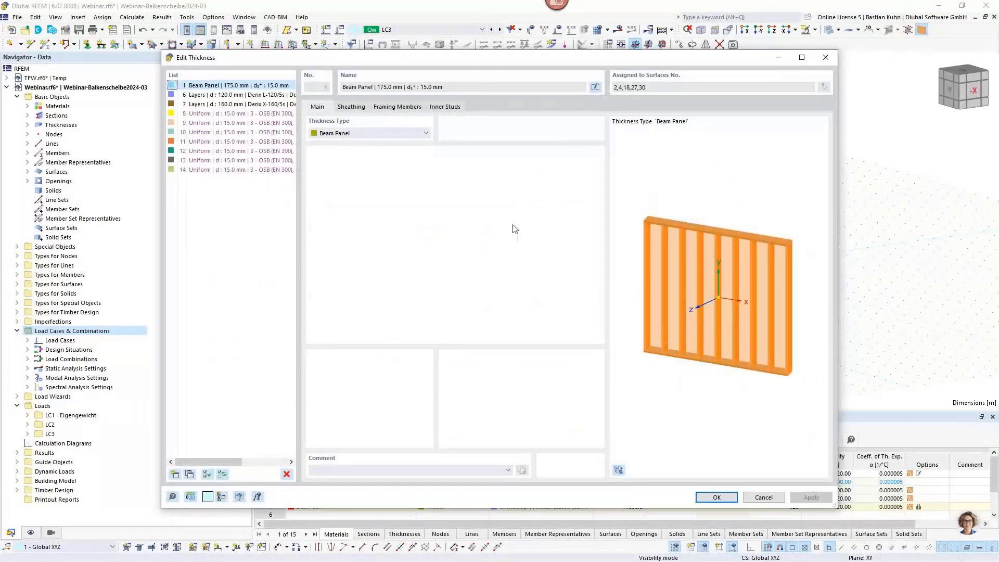
click(351, 107)
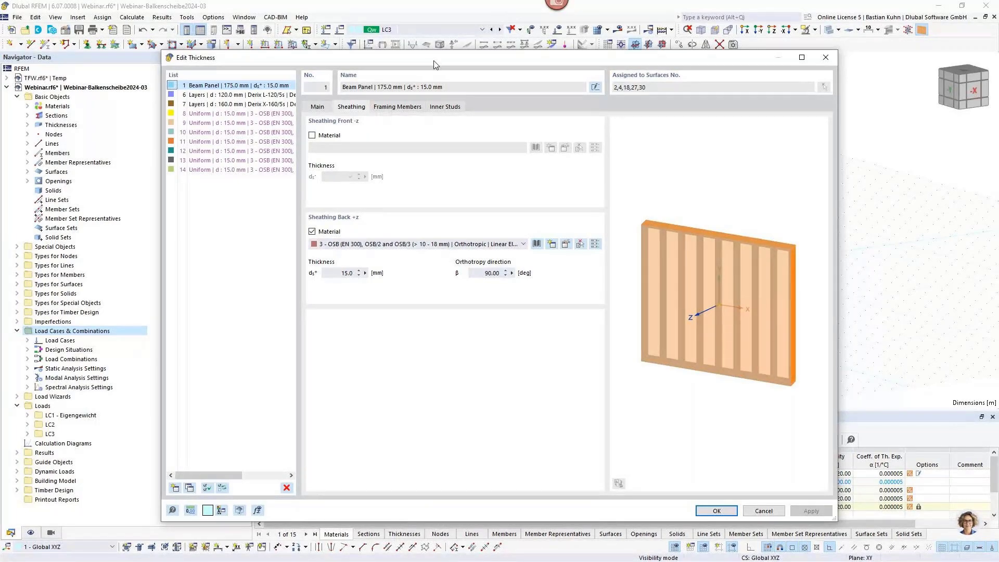
drag(435, 64, 464, 56)
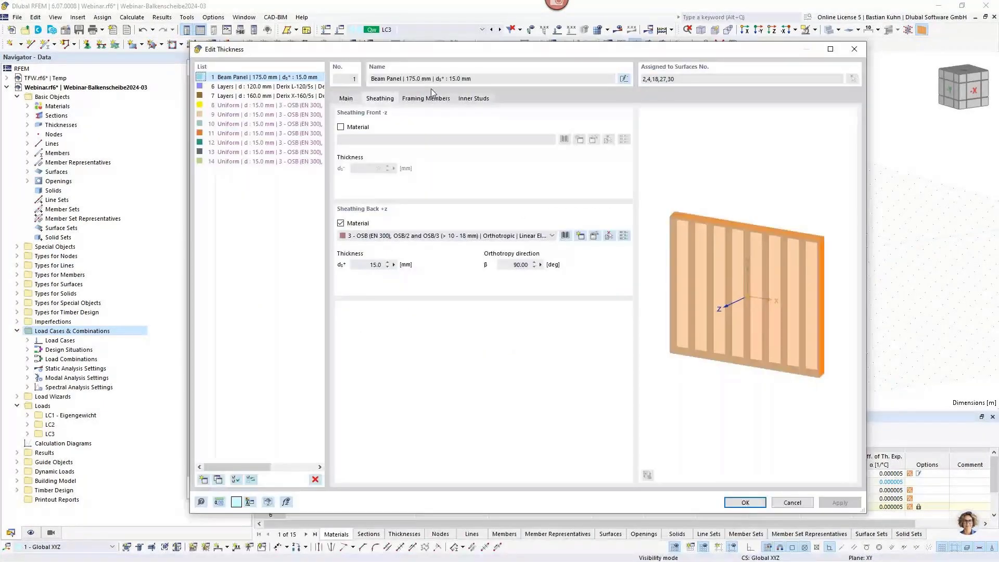
click(426, 99)
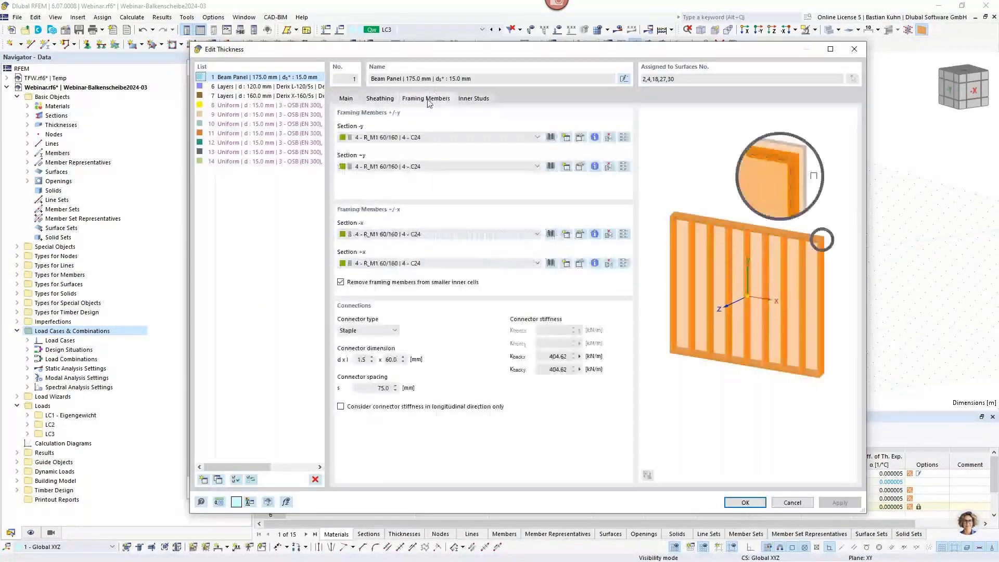
click(346, 99)
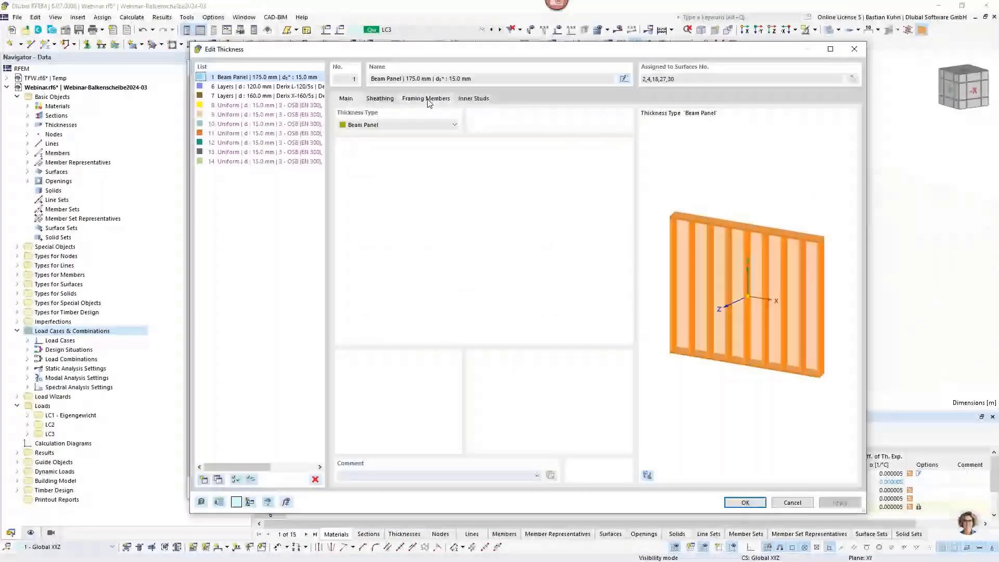
click(427, 100)
click(443, 167)
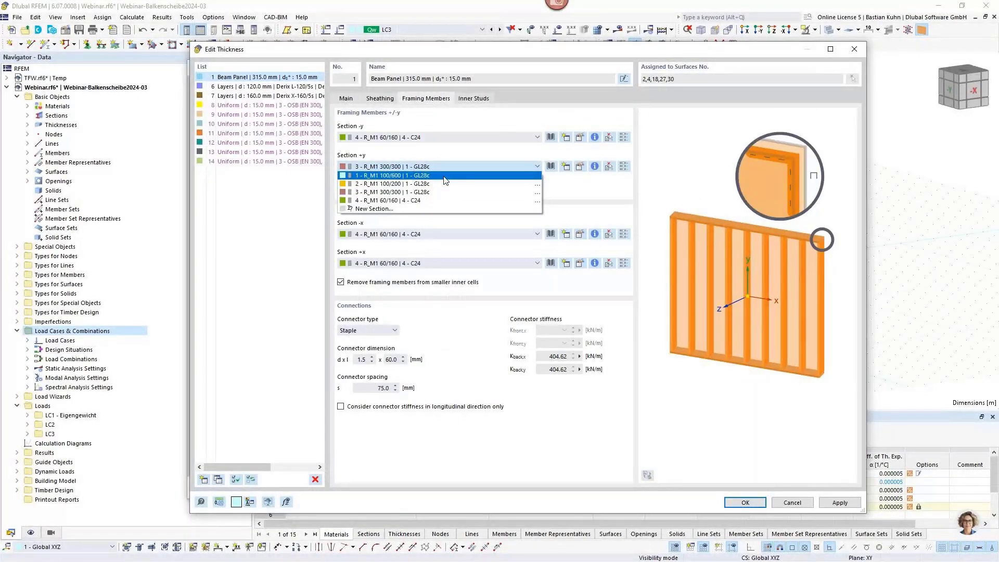
click(437, 200)
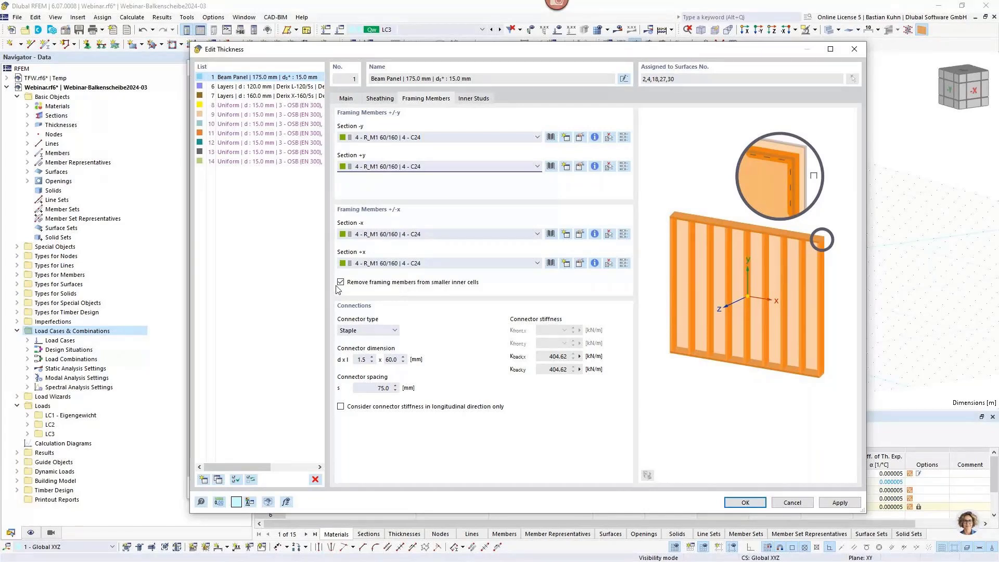
Check the beam panel's inner stud settings and apply the thickness to the selected wall surfaces
click(473, 99)
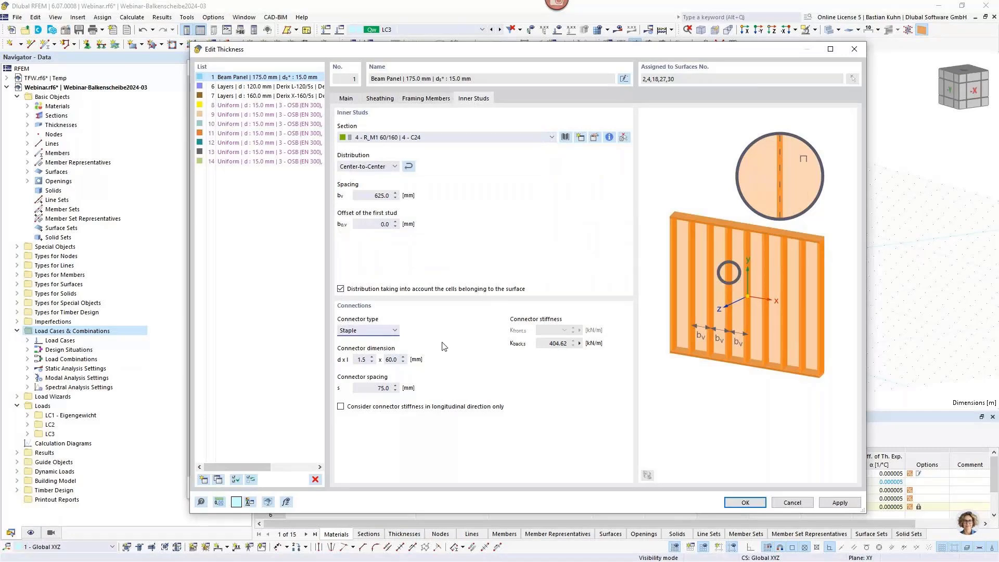
click(380, 224)
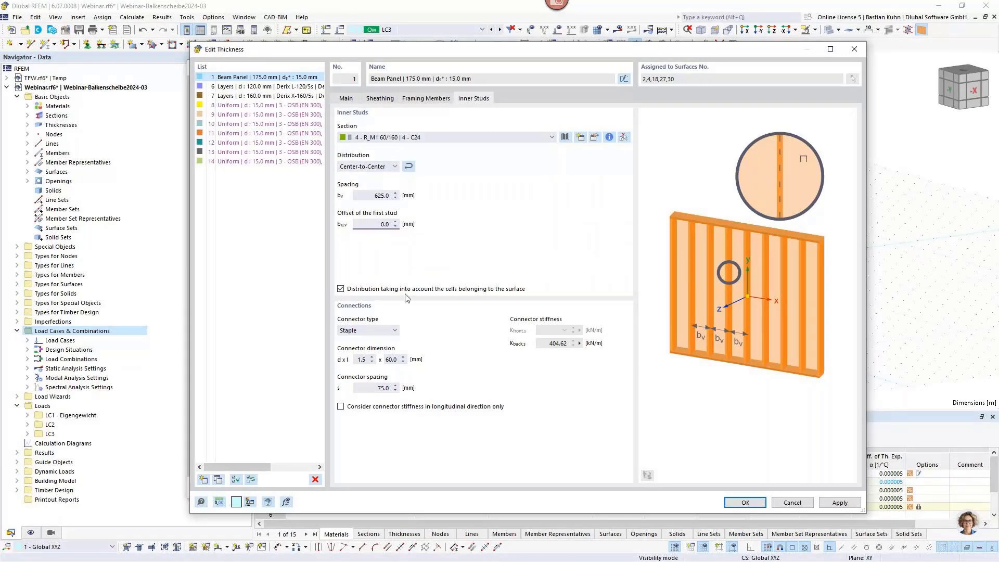
click(742, 503)
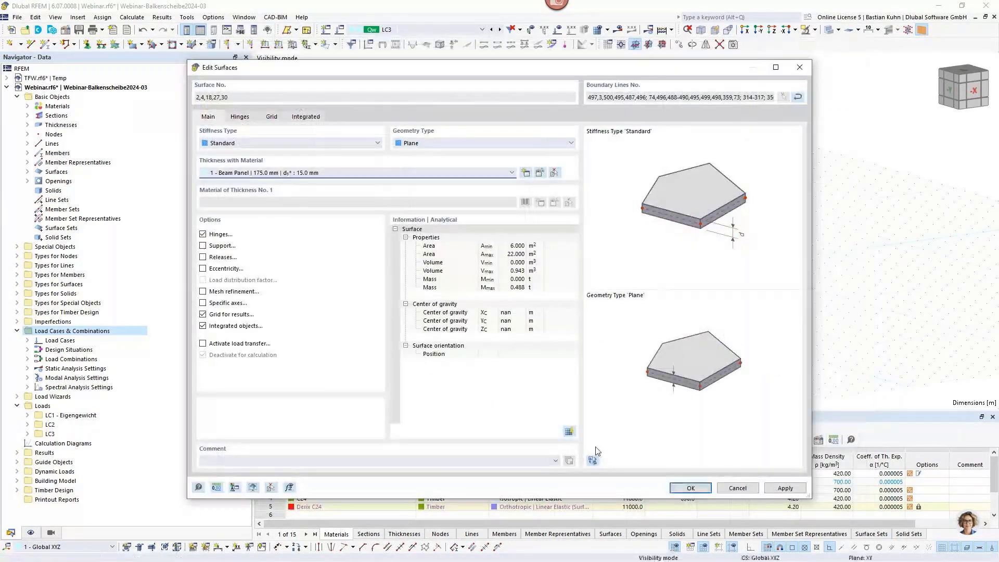
click(691, 488)
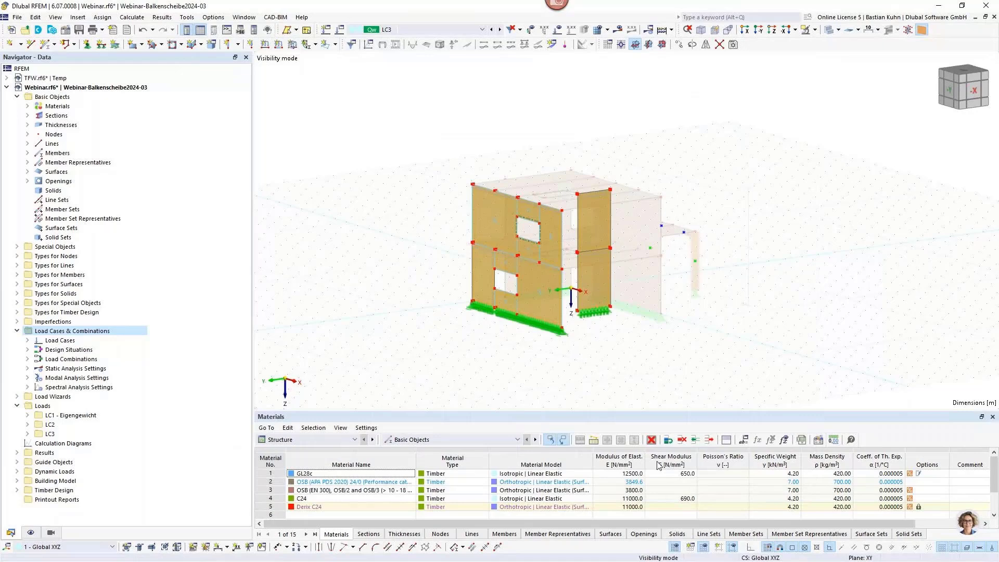
Try to confirm the beam panel thickness for the large lower-storey wall surface No. 4
scroll(399, 269, up, 2)
middle_drag(399, 270, 414, 230)
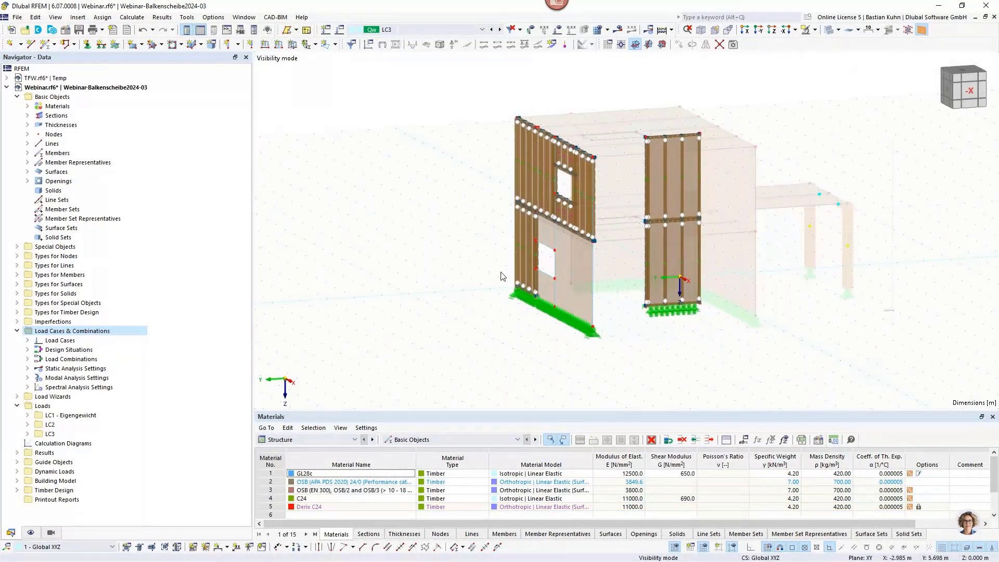
double_click(567, 303)
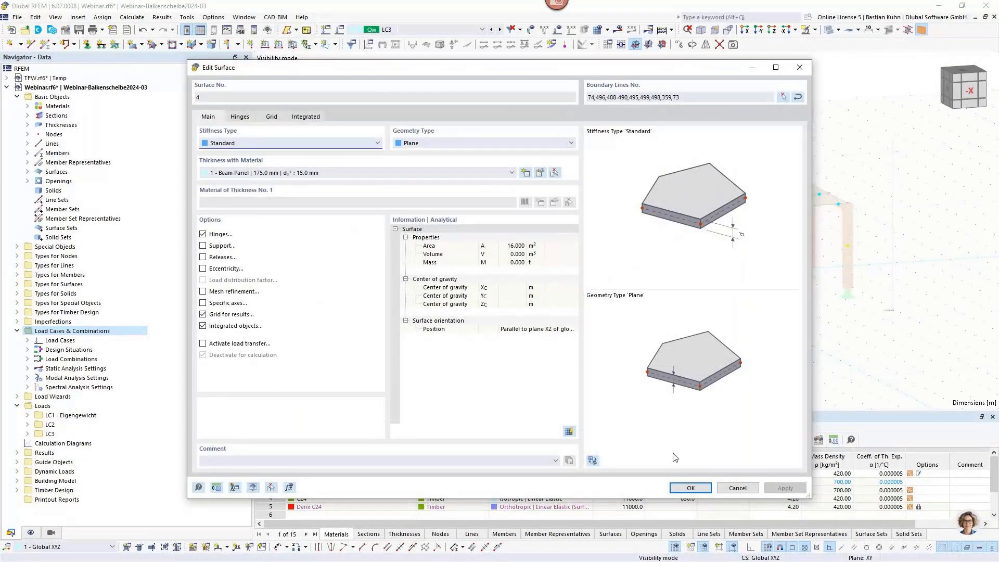
click(694, 489)
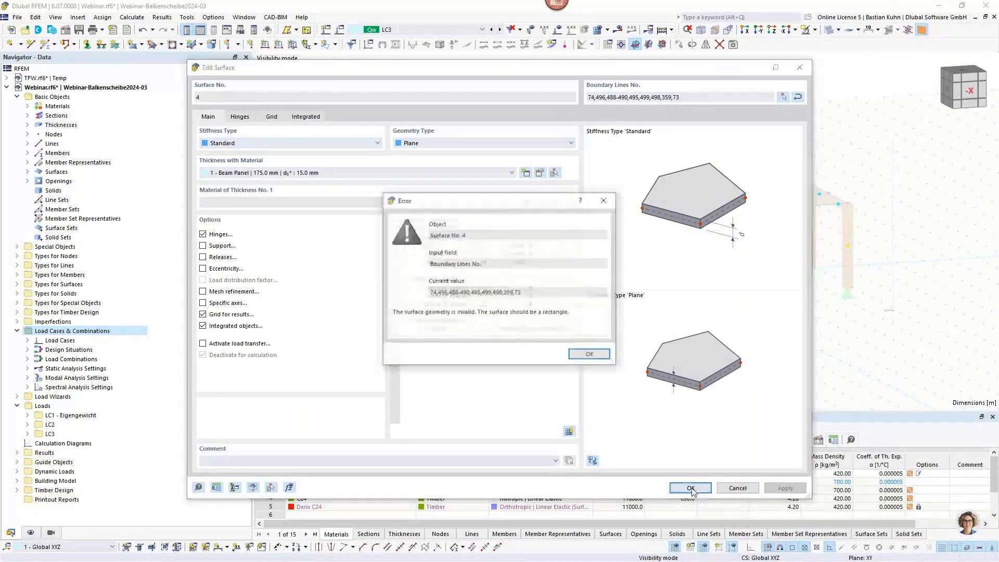
click(590, 355)
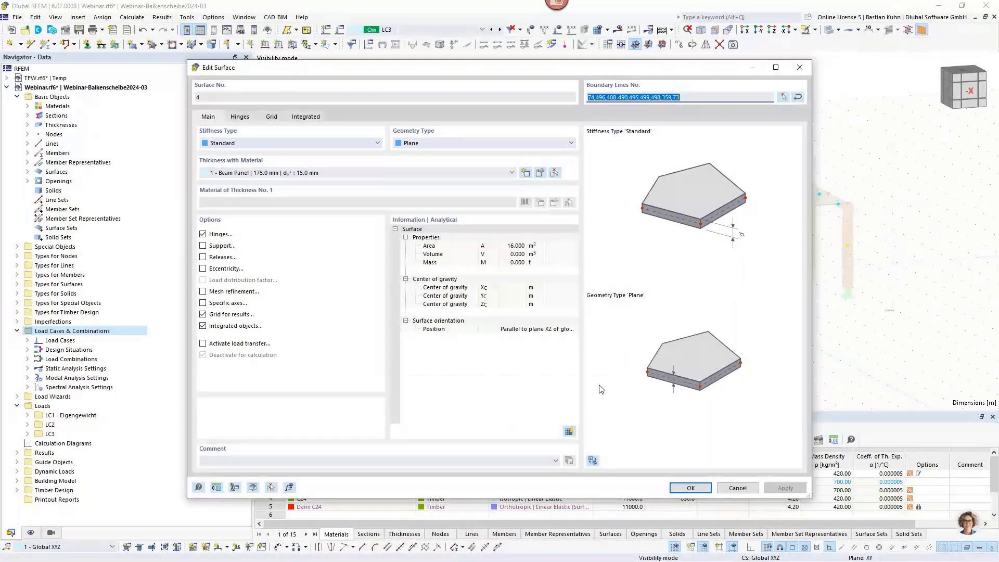
key(Escape)
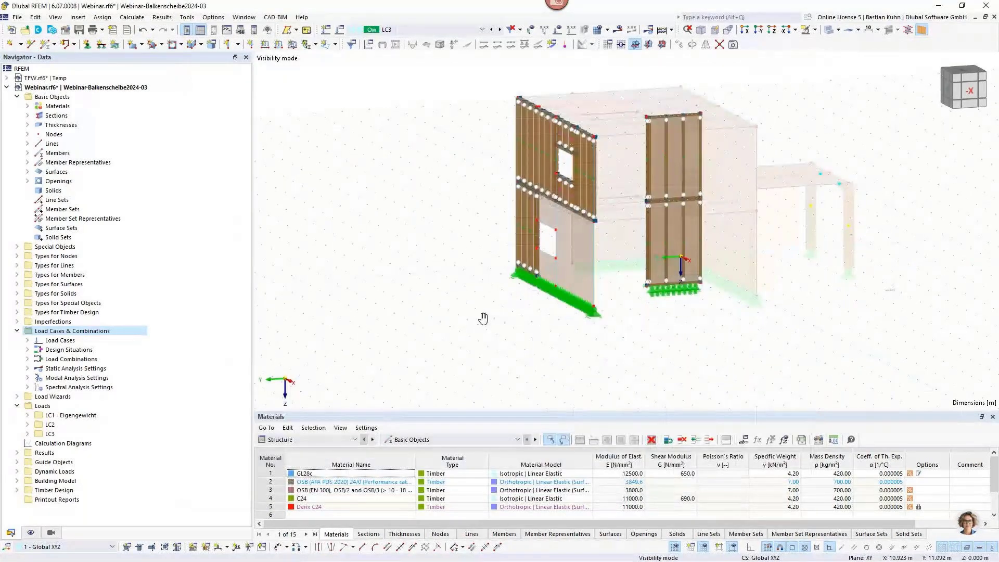
Divide the large lower-storey facade surface No. 4 into rectangular panels around the window
ctrl+middle_drag(483, 318, 659, 323)
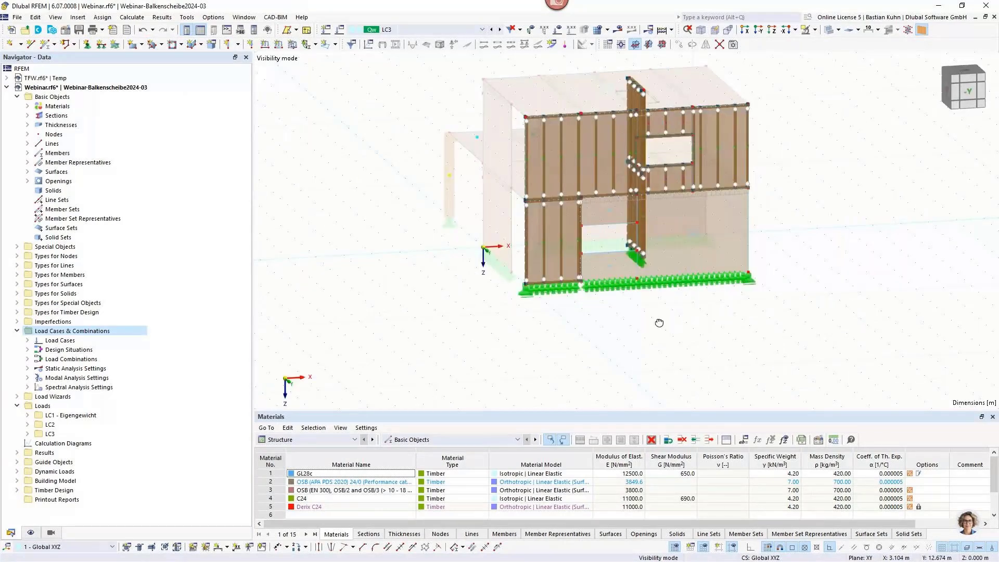
right_click(704, 262)
key(Escape)
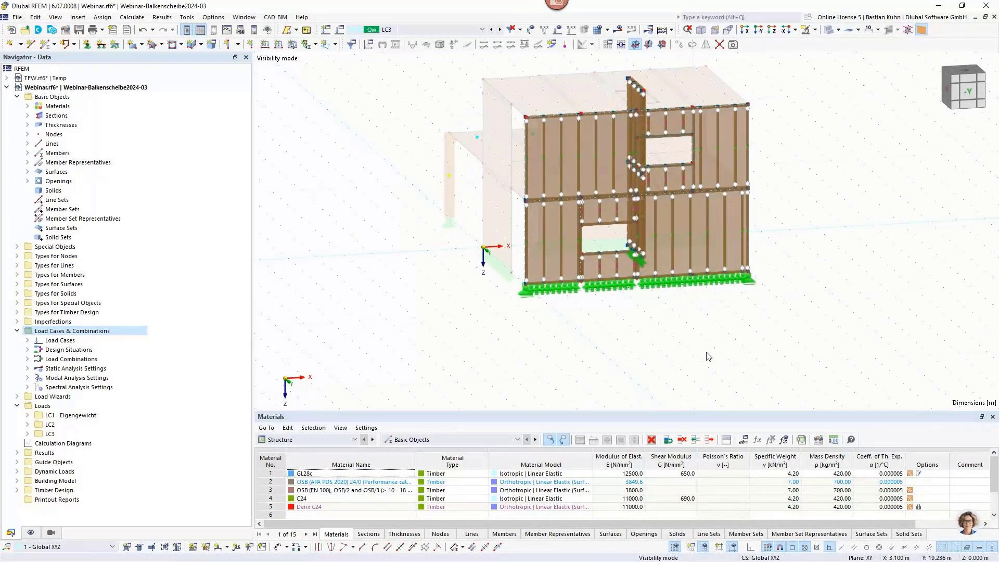
Examine the studs and framing members of the beam panels around the facade's window openings
ctrl+middle_drag(707, 377, 685, 369)
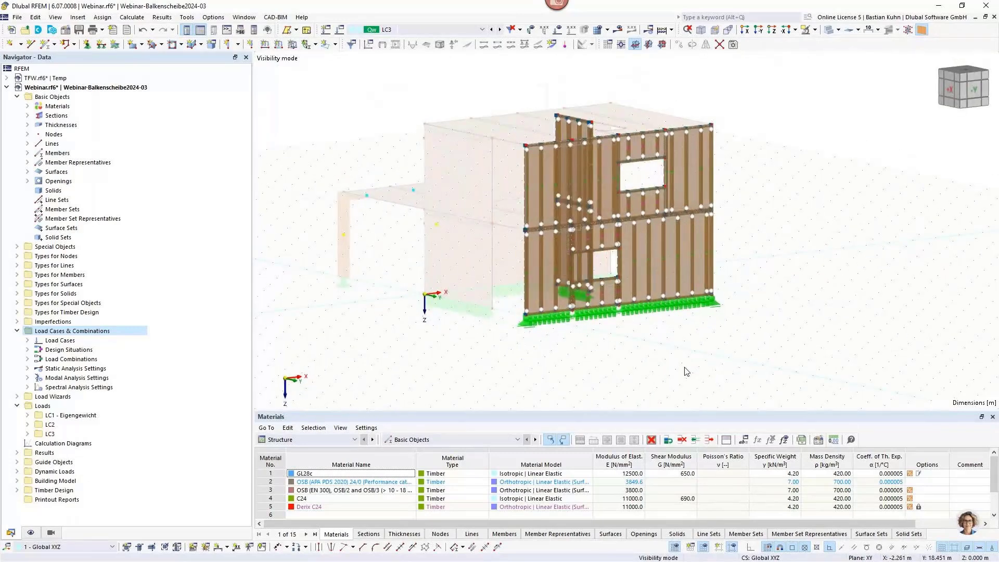
scroll(621, 187, up, 1)
scroll(624, 182, up, 2)
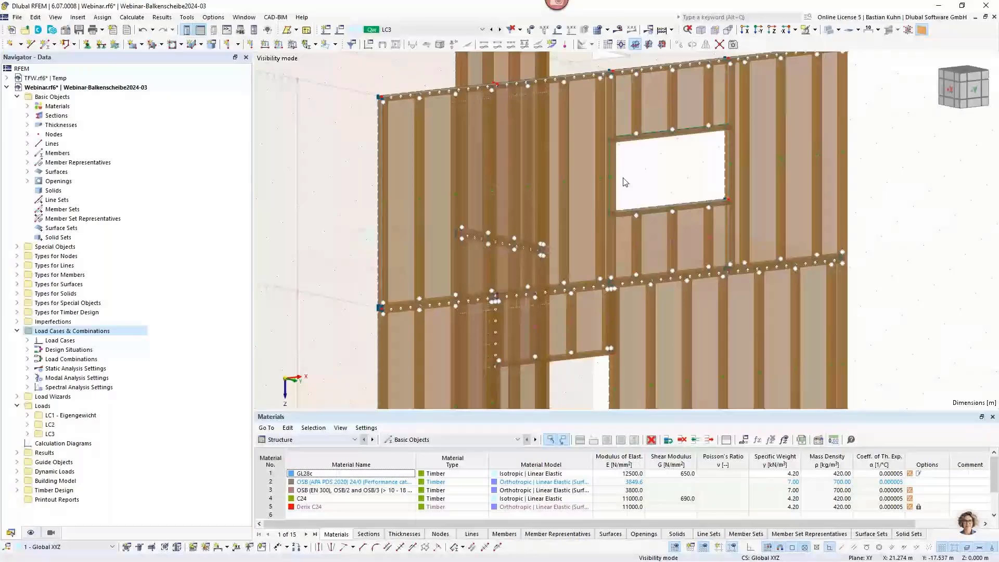
scroll(598, 227, down, 2)
ctrl+middle_drag(566, 228, 525, 225)
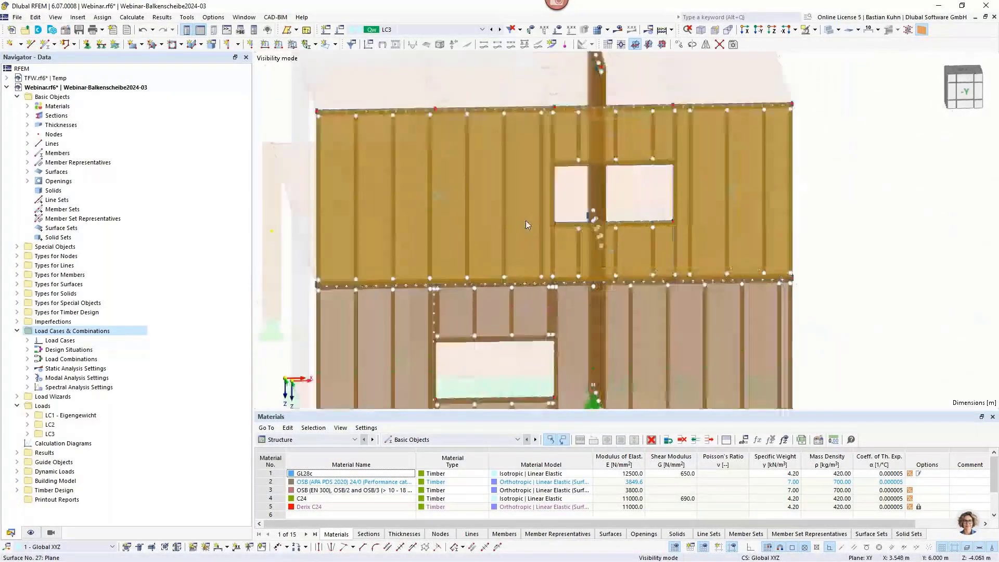
scroll(540, 156, up, 1)
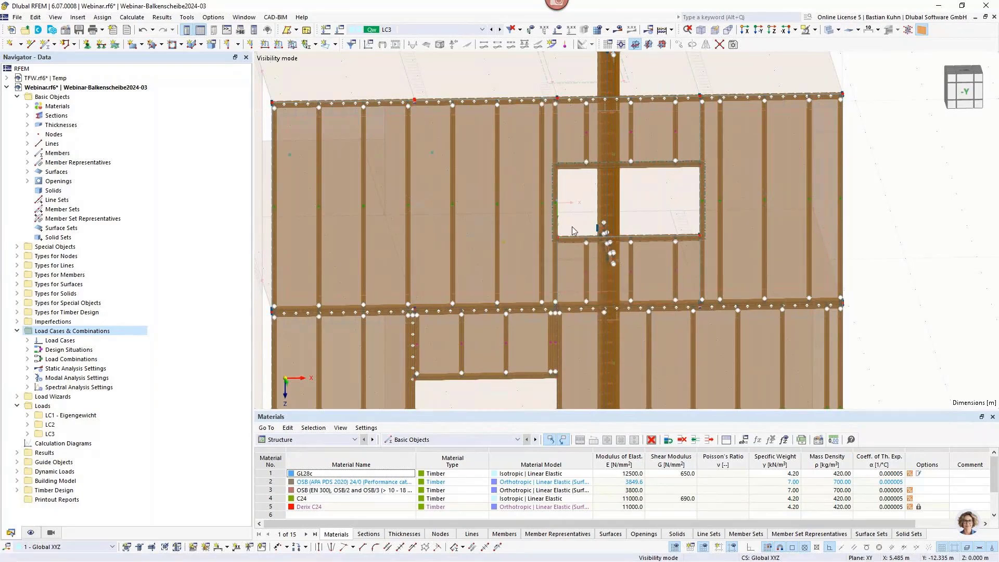
Turn off the removal of framing members from smaller inner cells in the upper wall's beam panel thickness, and check the framing around the window
click(438, 245)
double_click(438, 245)
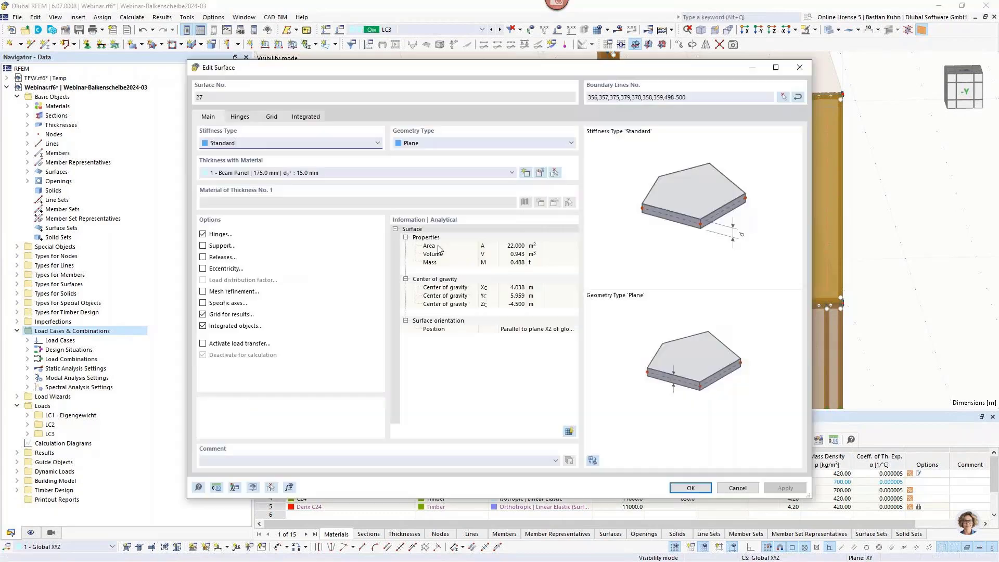
drag(715, 74, 722, 337)
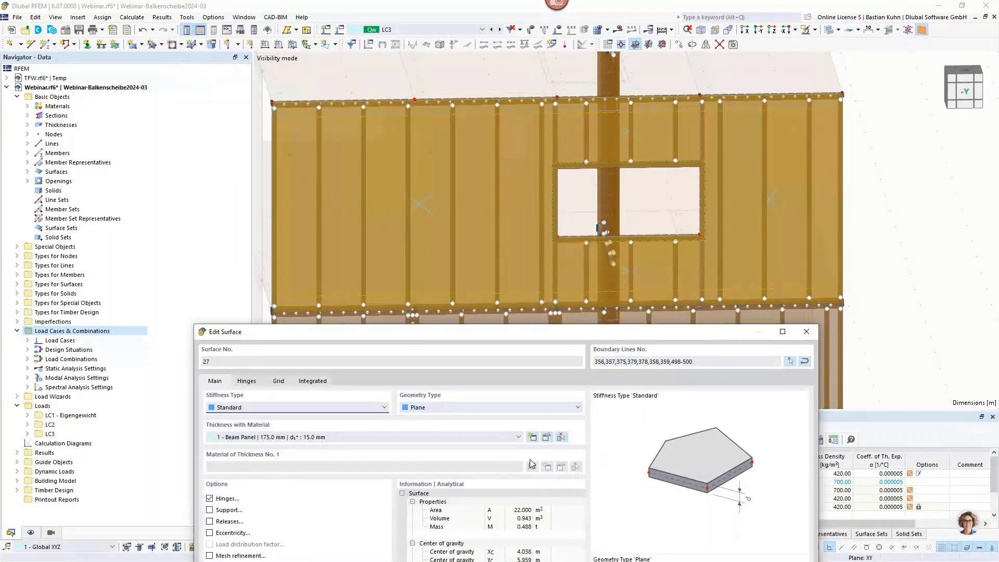
click(546, 437)
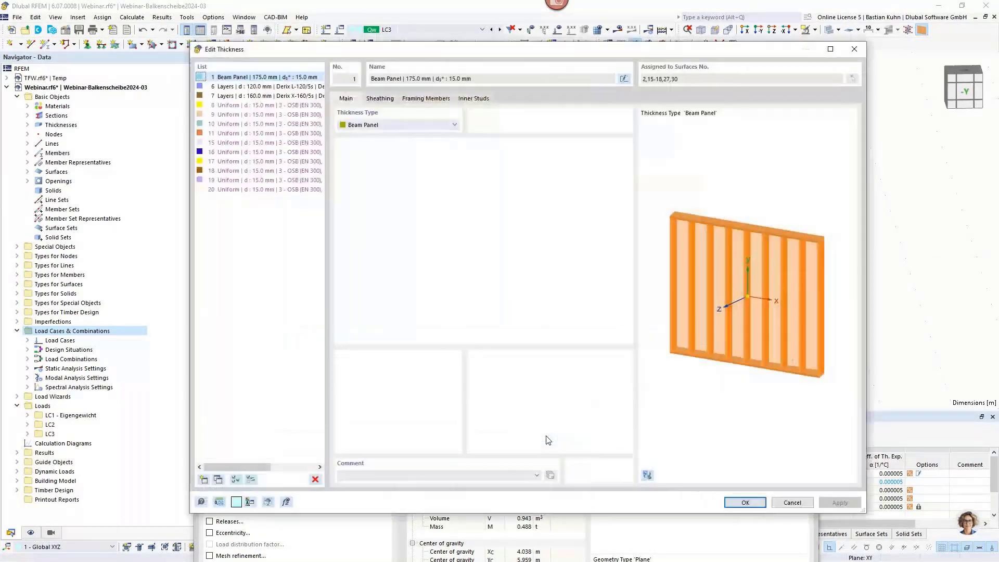
drag(584, 56, 528, 294)
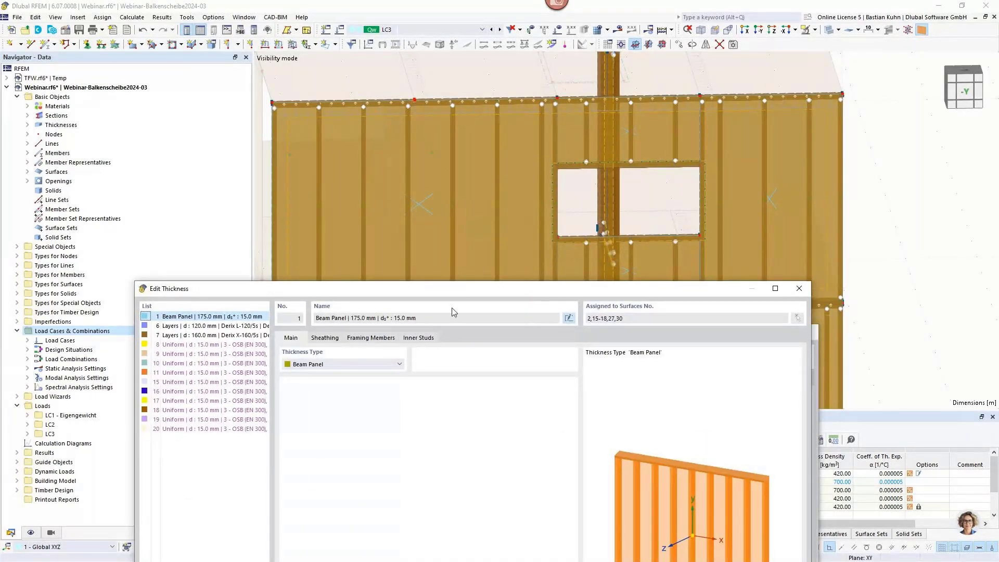
click(371, 338)
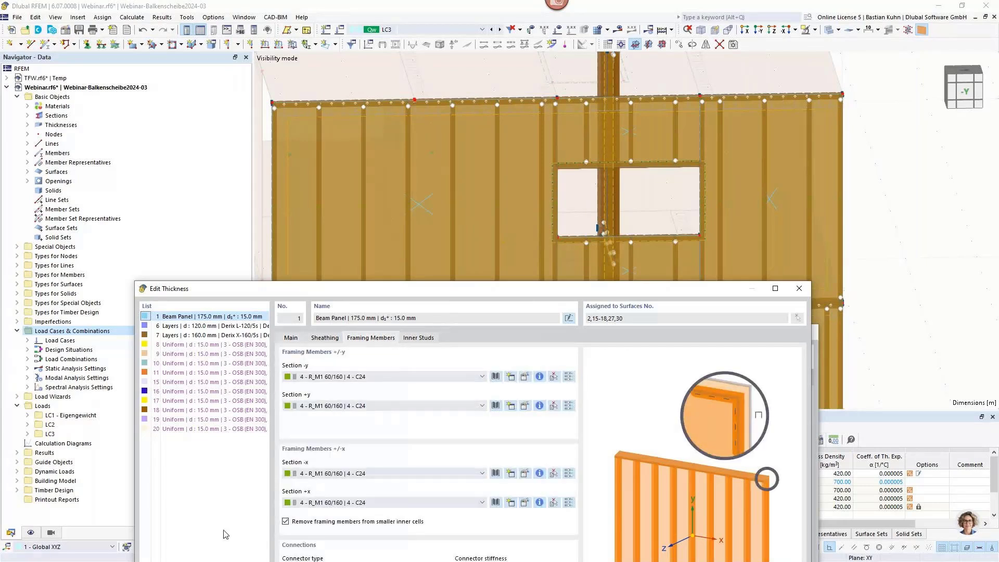
click(286, 522)
drag(463, 291, 420, 89)
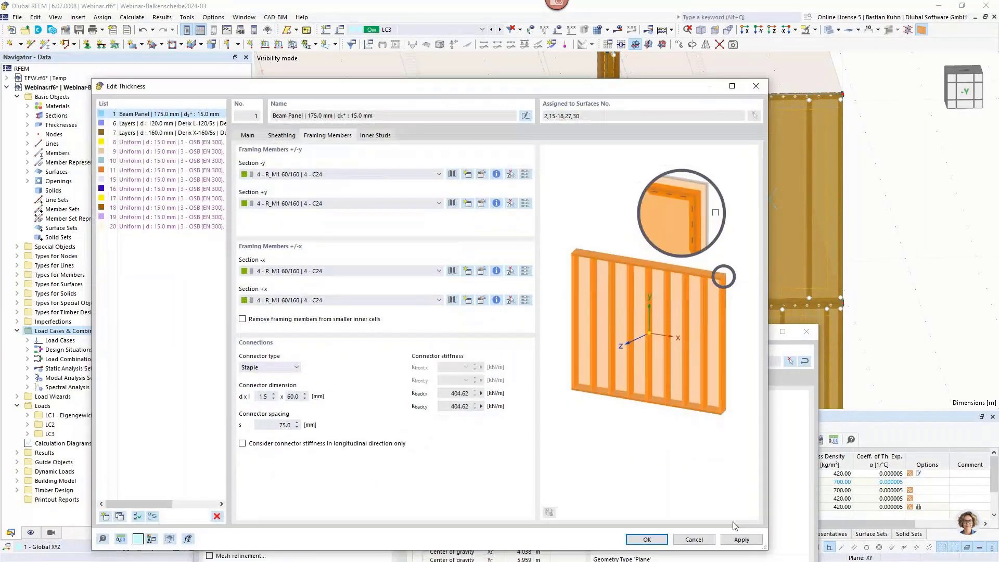
click(741, 539)
drag(634, 95, 700, 363)
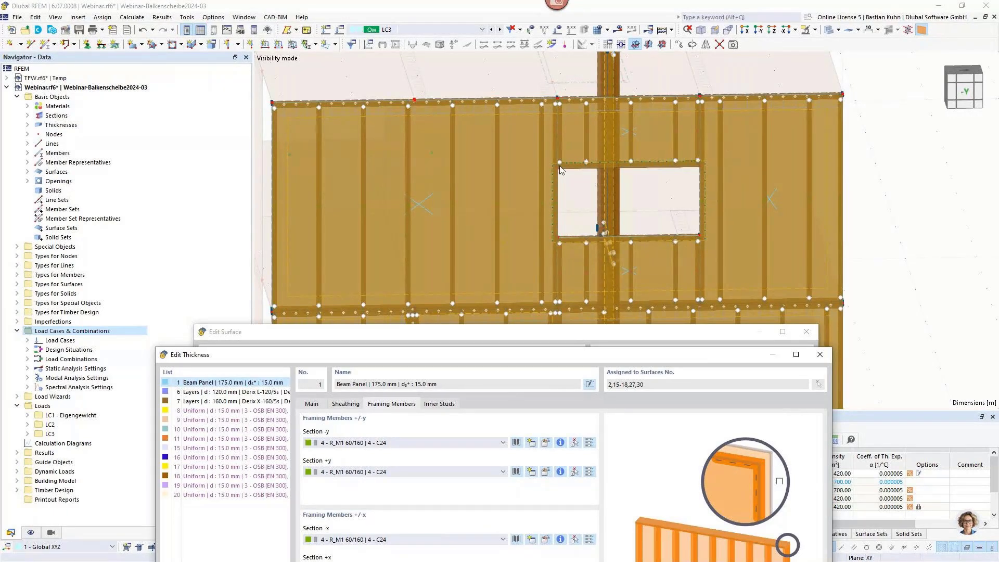
drag(554, 356, 582, 82)
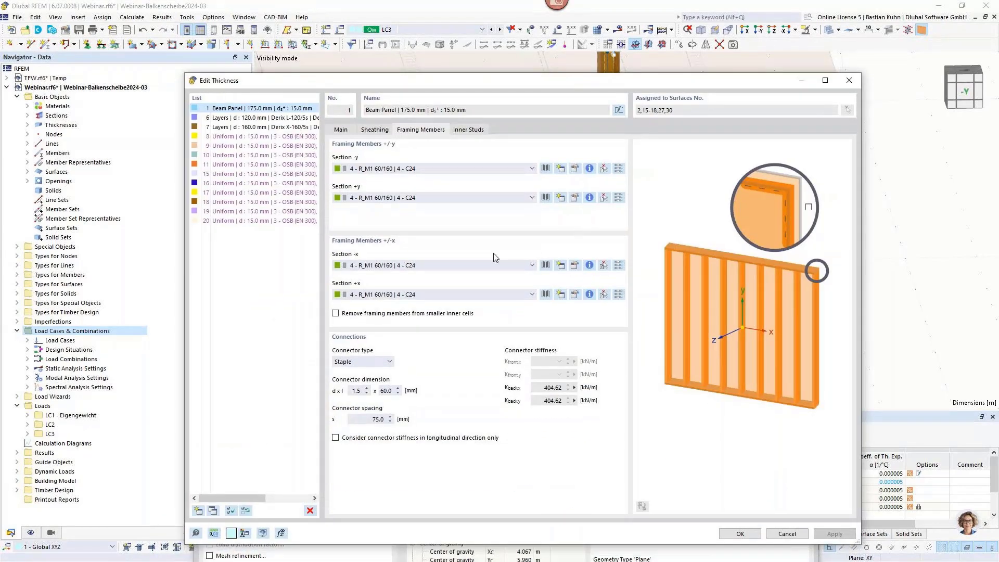
Turn the removal of framing members from smaller inner cells back on in the 175 mm beam panel thickness and apply it
click(335, 313)
click(833, 533)
drag(684, 85, 720, 342)
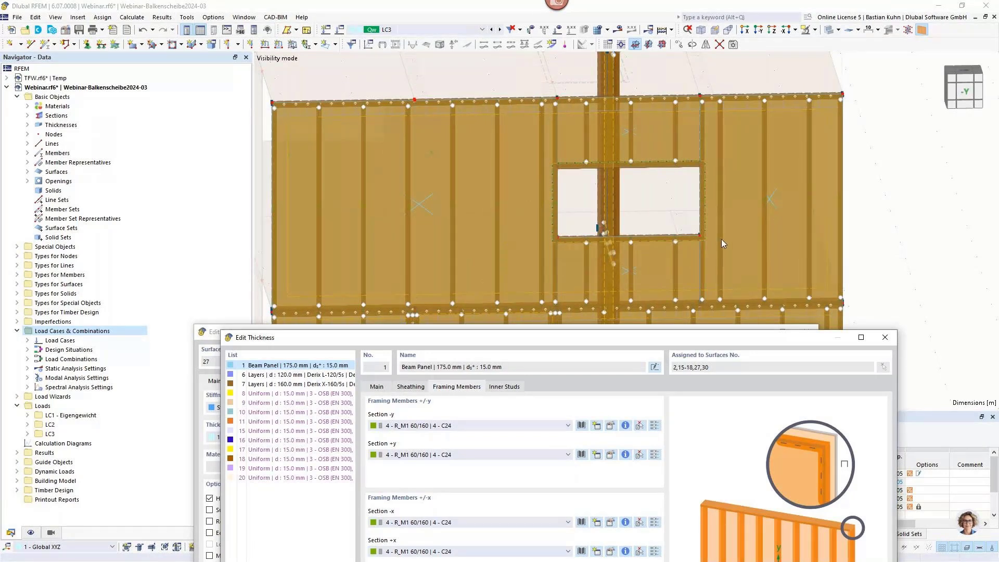
Set the offset of the first inner stud to 60 mm in the beam panel thickness and apply it to check the stud layout
click(504, 388)
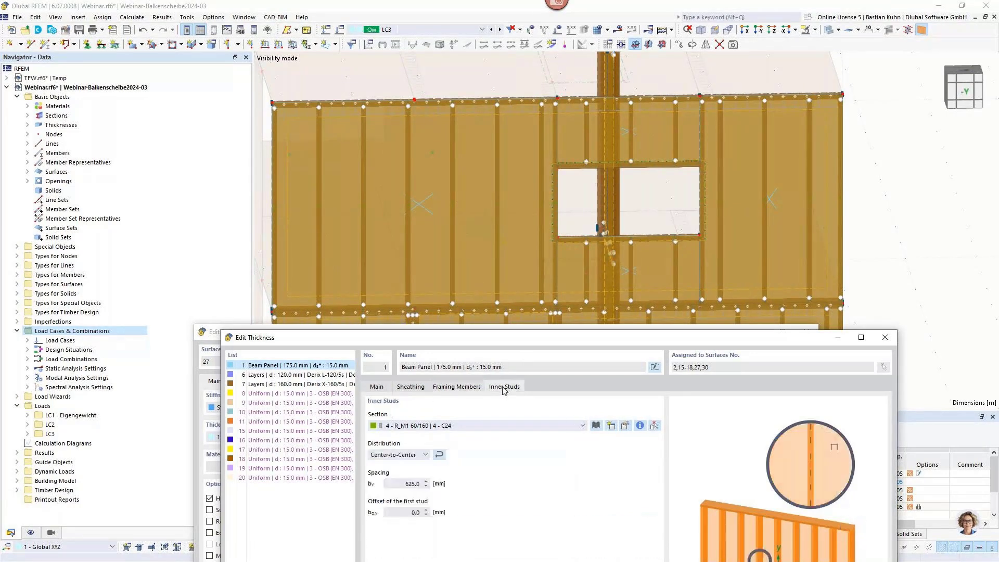
click(410, 511)
text(60)
click(405, 484)
drag(498, 345, 506, 82)
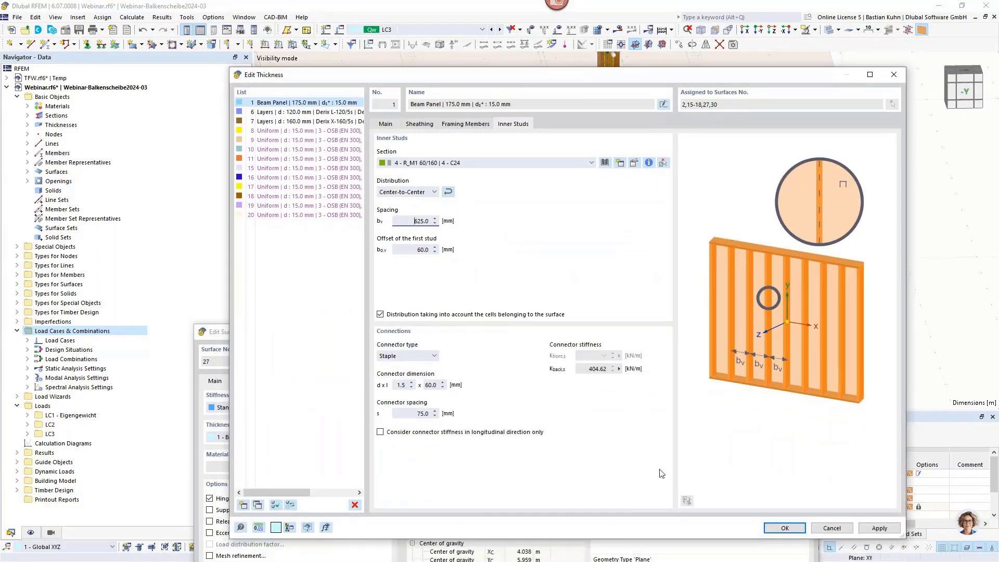
click(871, 528)
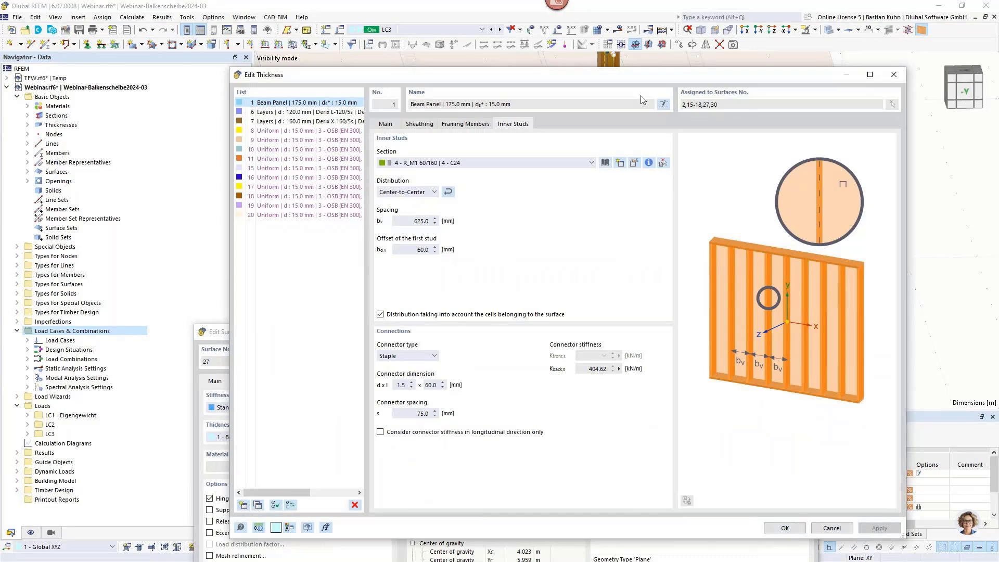
drag(650, 78, 220, 77)
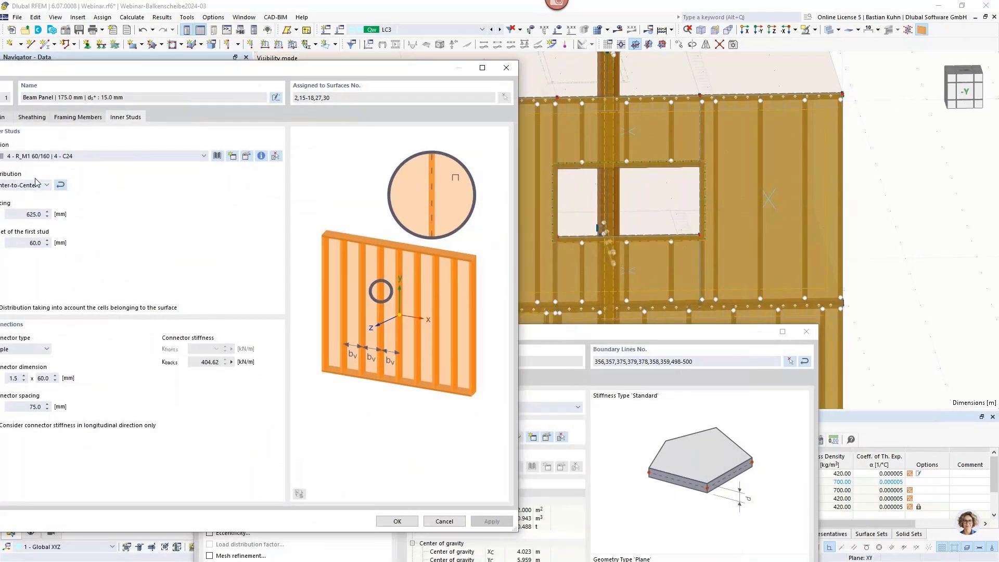
Reset the offset of the first inner stud to 0 mm, apply it, and close the thickness and surface settings
double_click(31, 242)
text(0)
double_click(17, 213)
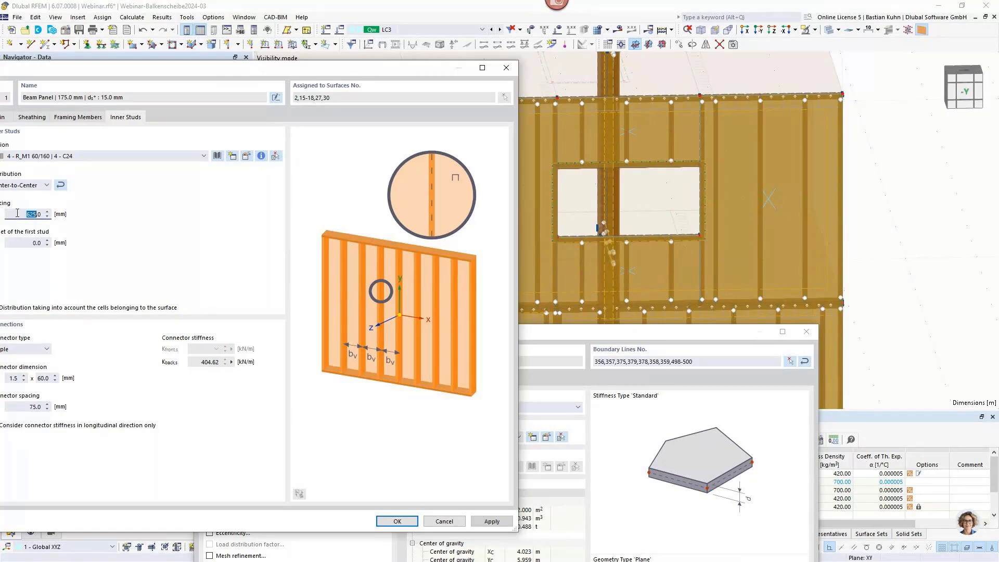
click(484, 522)
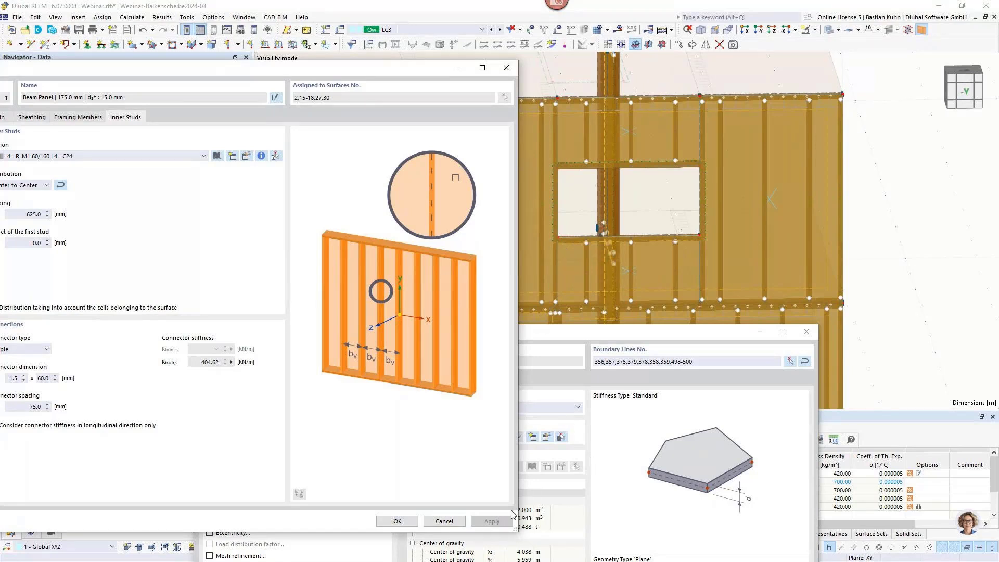
click(444, 521)
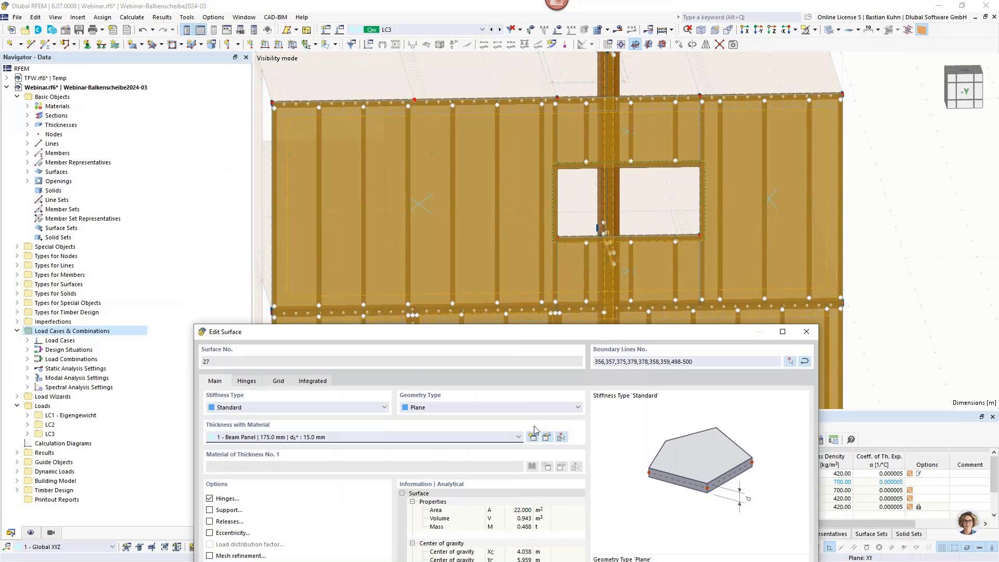
drag(554, 335, 575, 84)
click(720, 501)
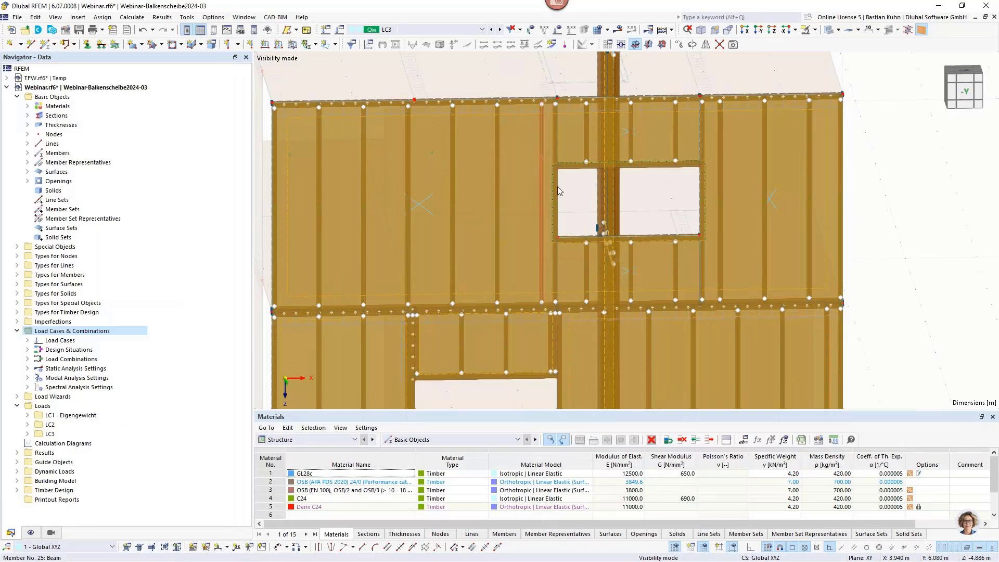
Examine the studs and framing members around the upper-storey window and at its upper corner
middle_drag(571, 192, 584, 208)
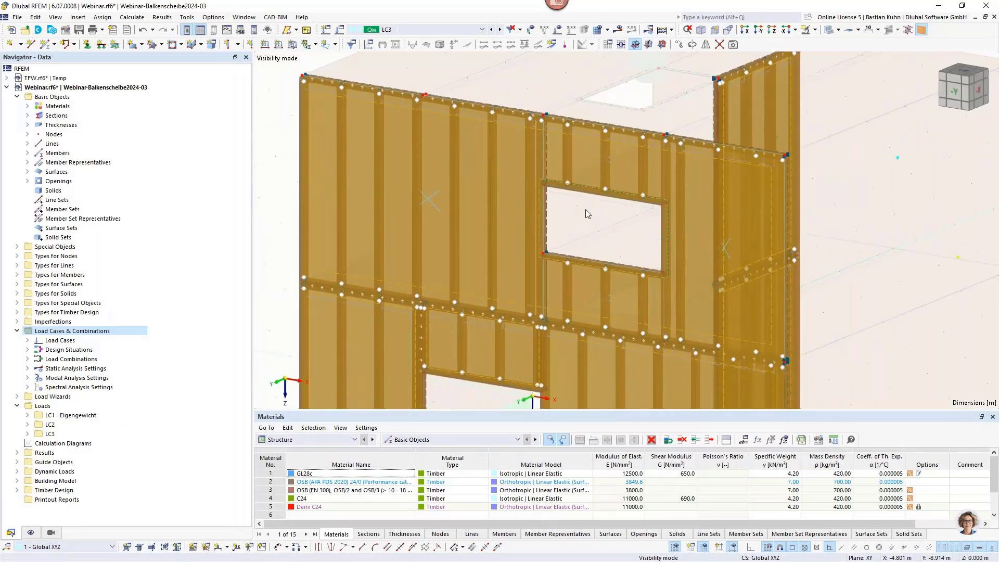
scroll(586, 212, up, 3)
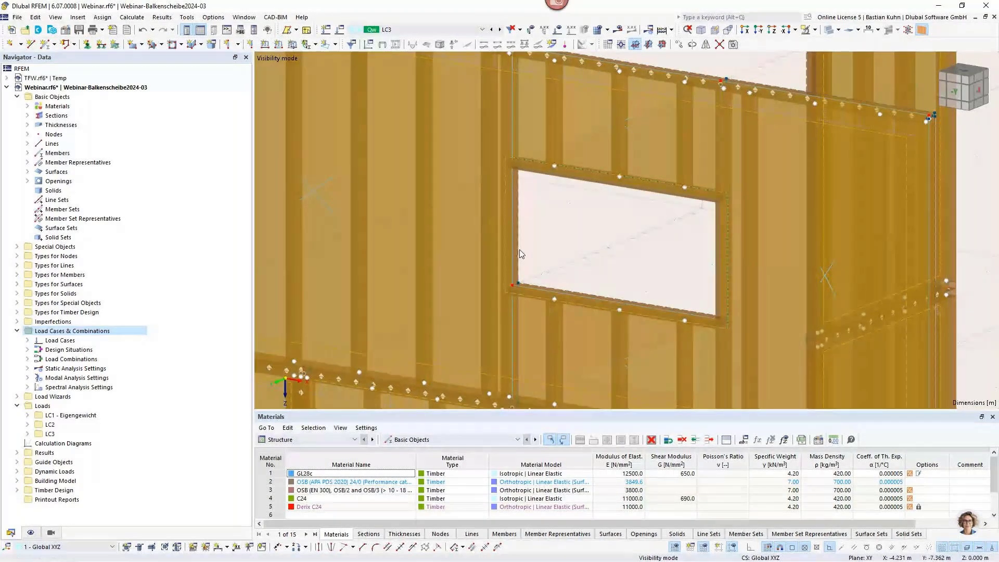
scroll(589, 251, down, 1)
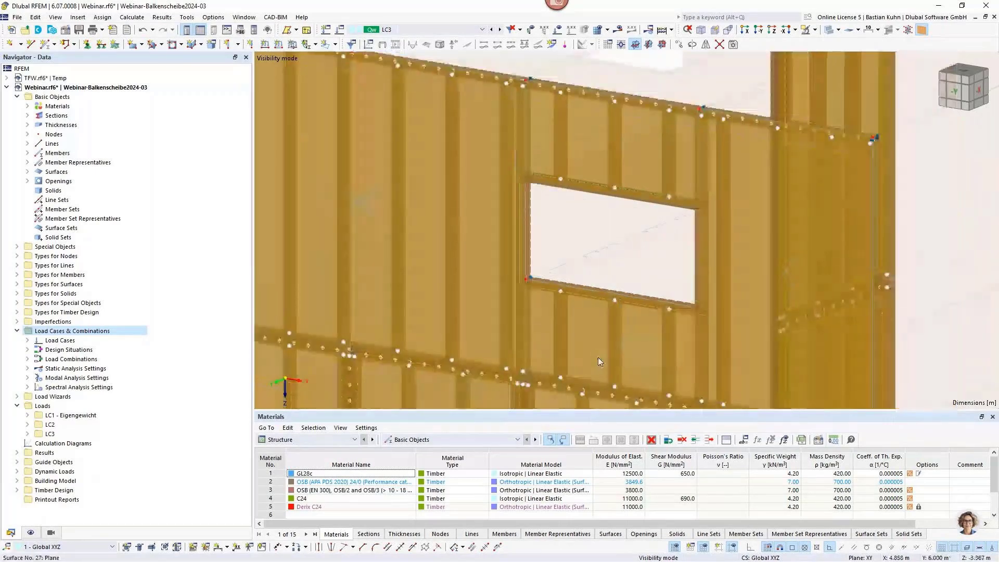
scroll(621, 263, down, 6)
mouse_move(632, 263)
ctrl+middle_down()
mouse_move(588, 263)
mouse_move(621, 265)
ctrl+middle_up()
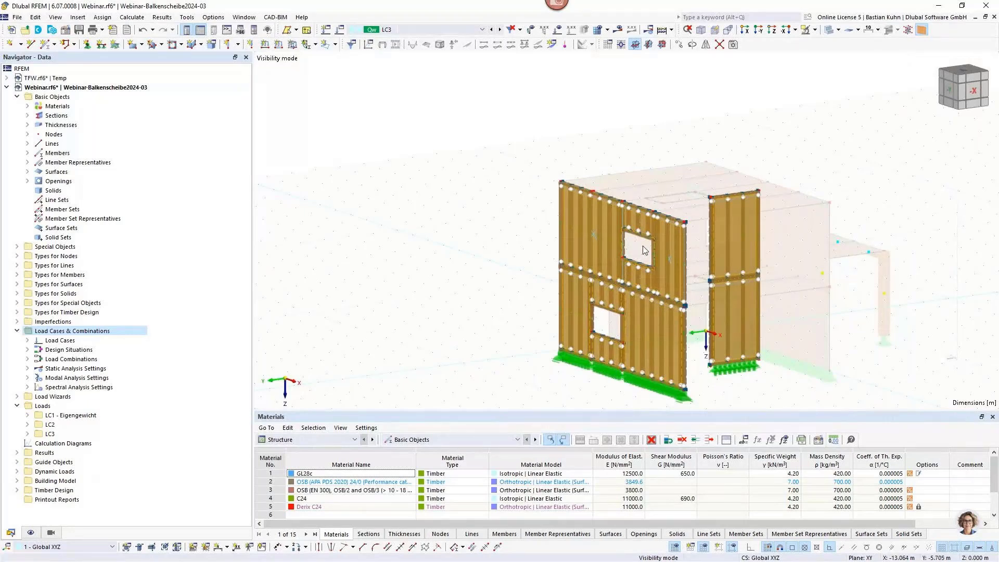
scroll(641, 242, up, 3)
scroll(620, 293, up, 3)
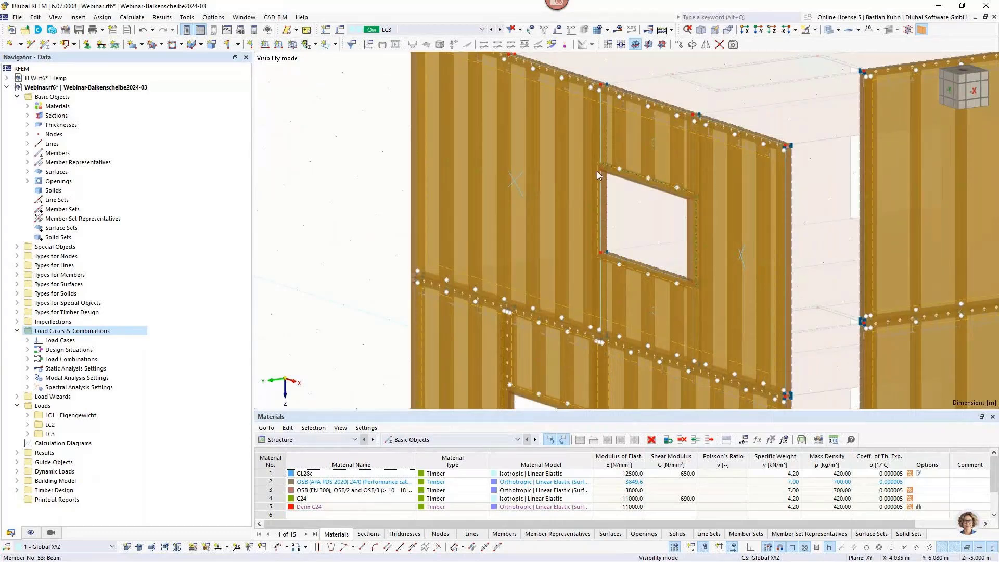
scroll(598, 171, up, 3)
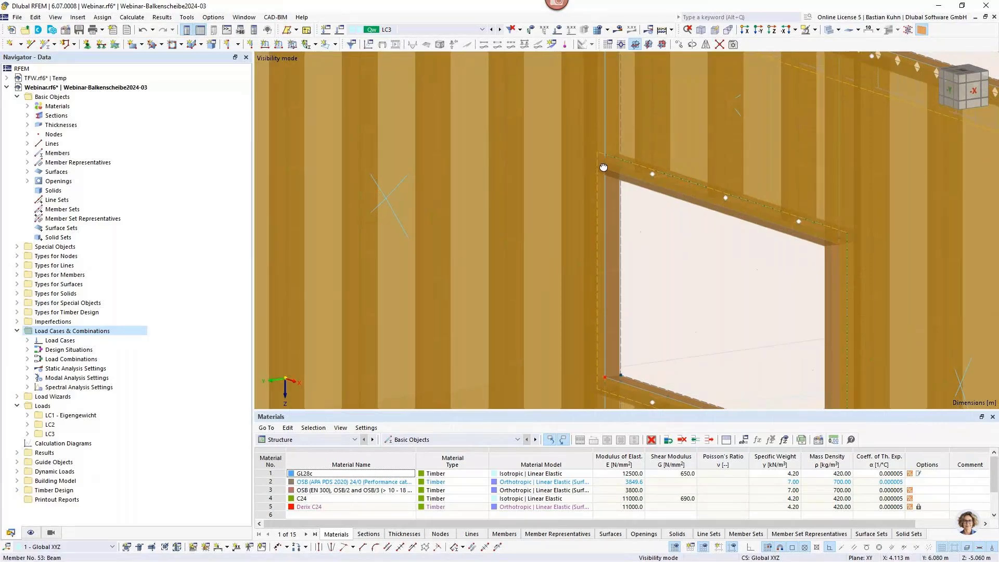
scroll(624, 173, up, 3)
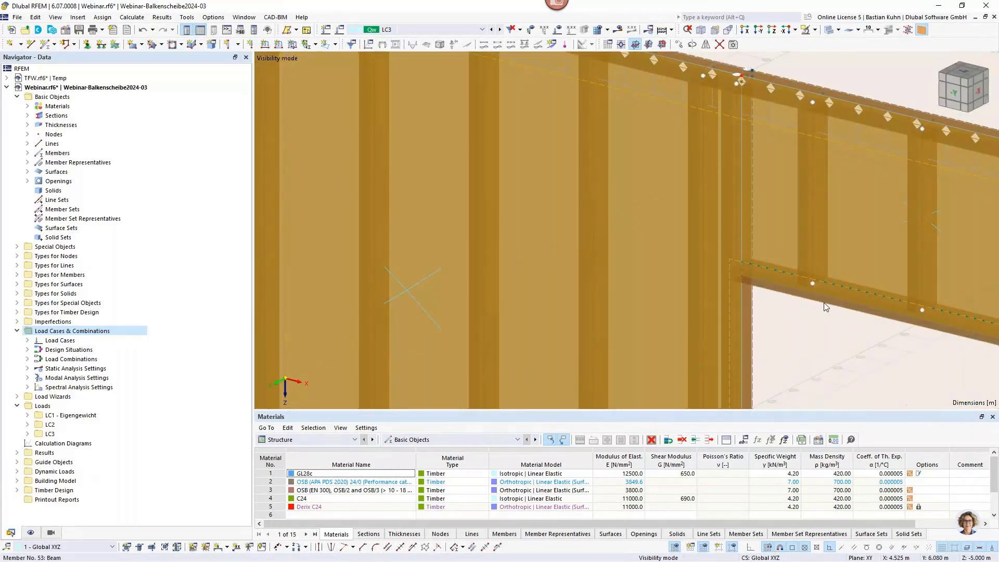
scroll(827, 311, down, 1)
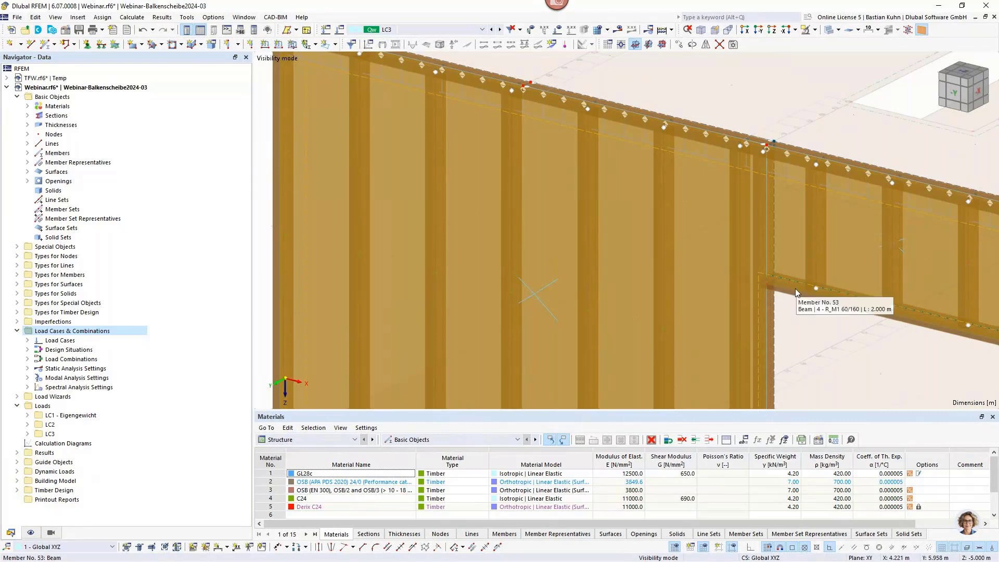
scroll(795, 289, down, 2)
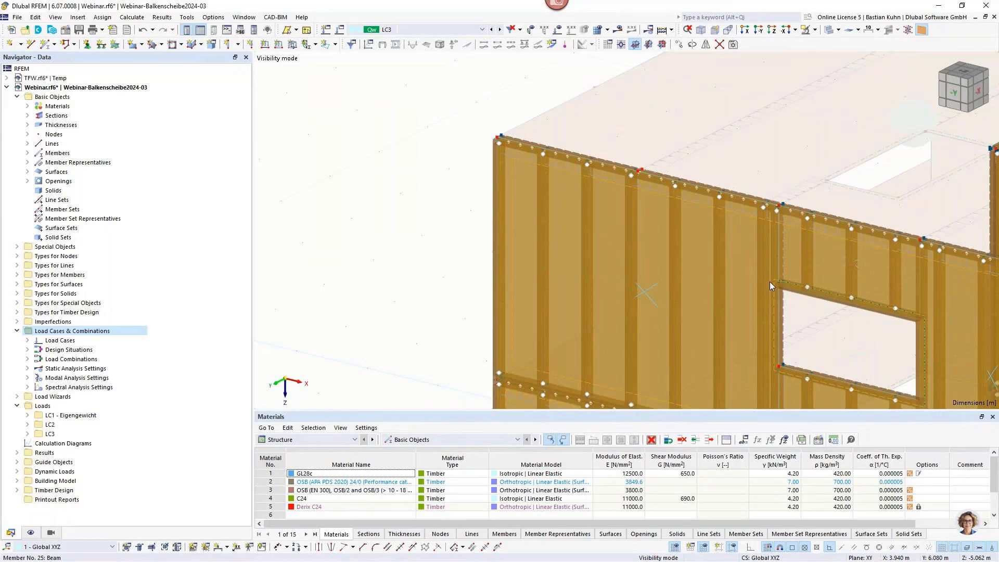
scroll(810, 331, down, 2)
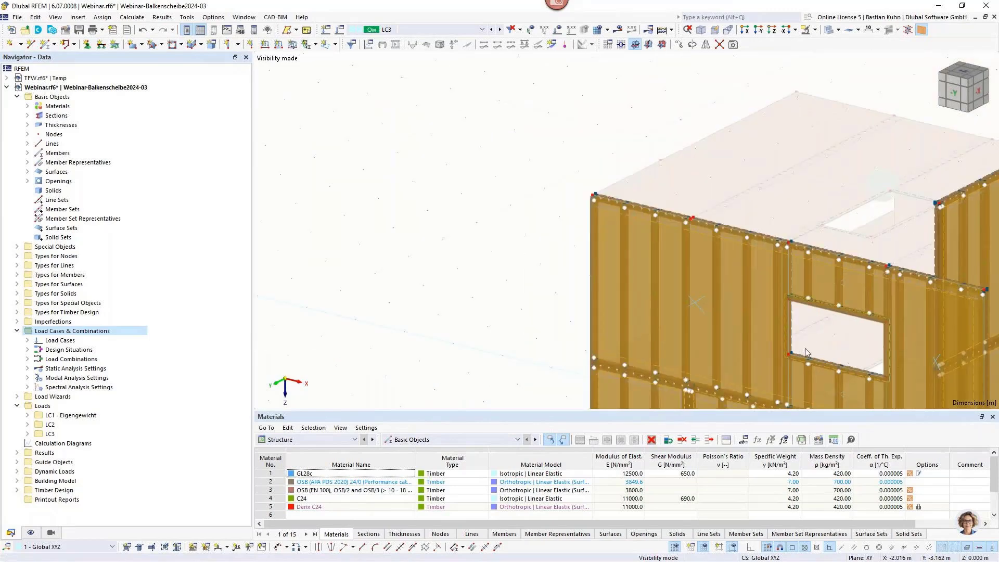
Show the model as a wireframe and examine the members and line hinge along the panel joint beside the lower-storey window
middle_drag(806, 346, 816, 135)
scroll(816, 135, up, 3)
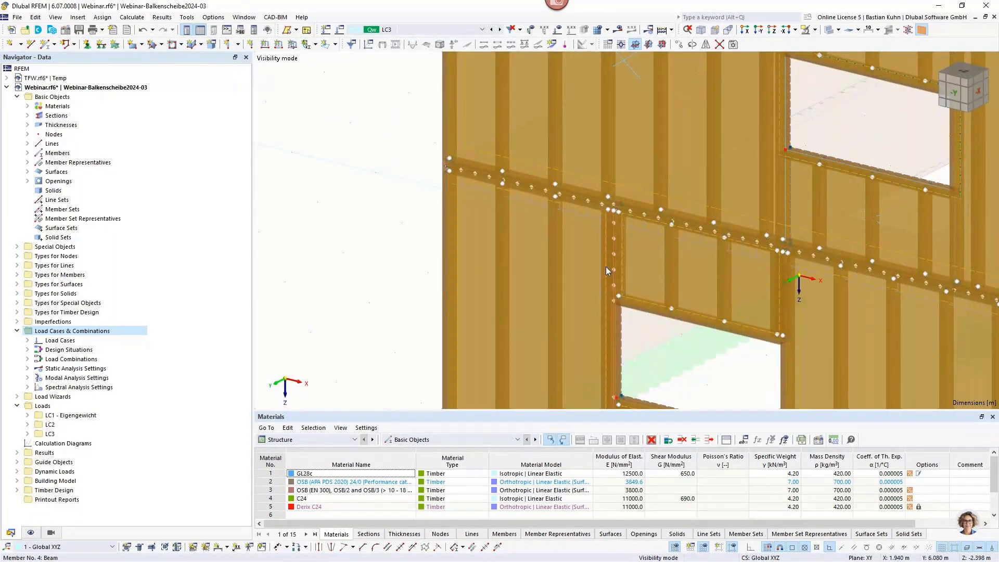
click(607, 268)
scroll(607, 267, up, 2)
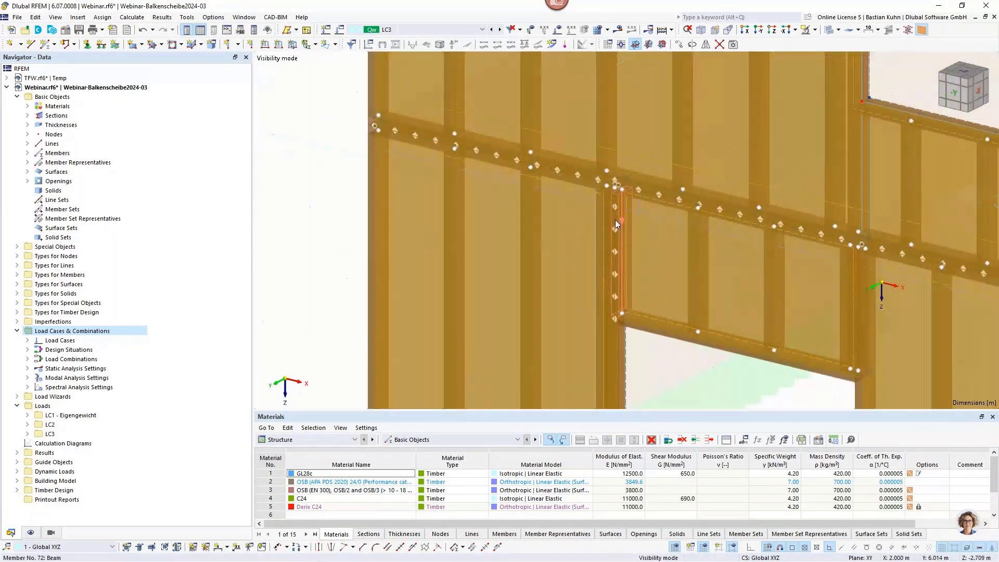
click(830, 31)
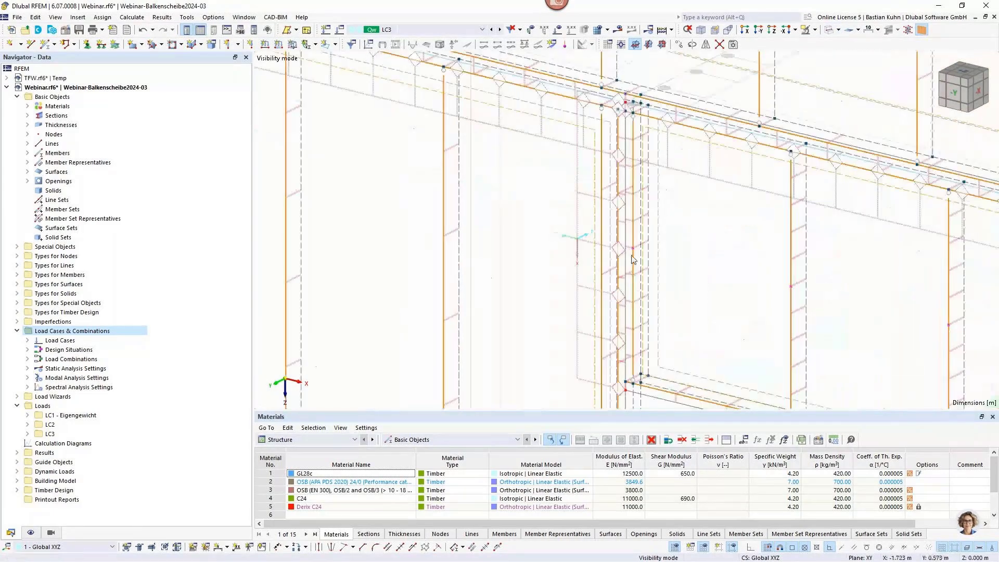
scroll(626, 219, down, 3)
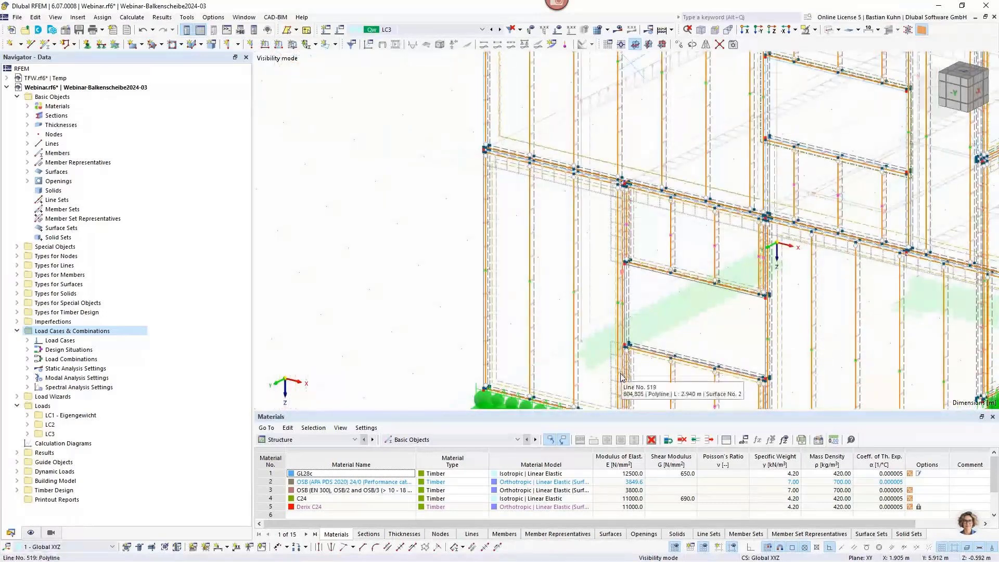
scroll(619, 223, up, 5)
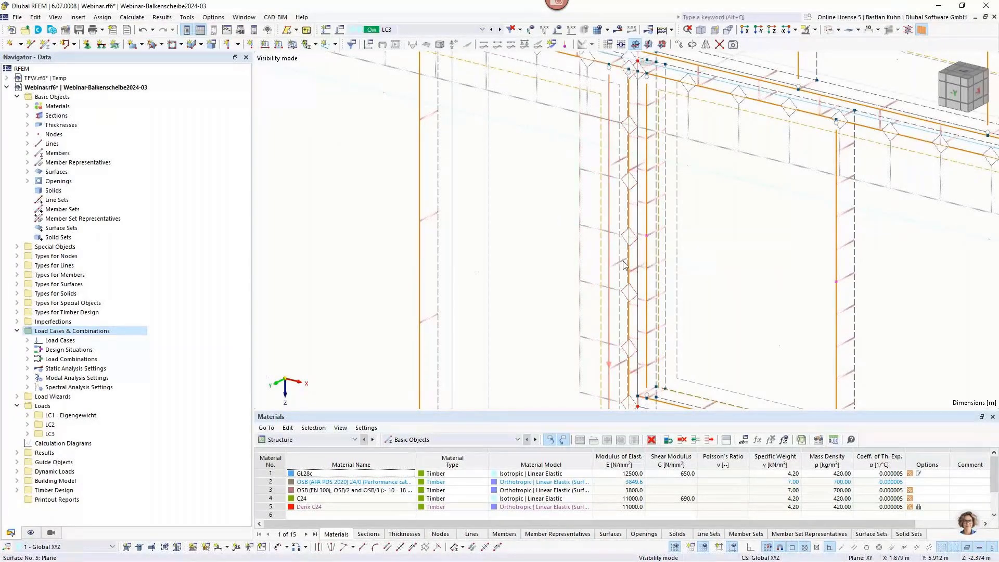
mouse_move(634, 248)
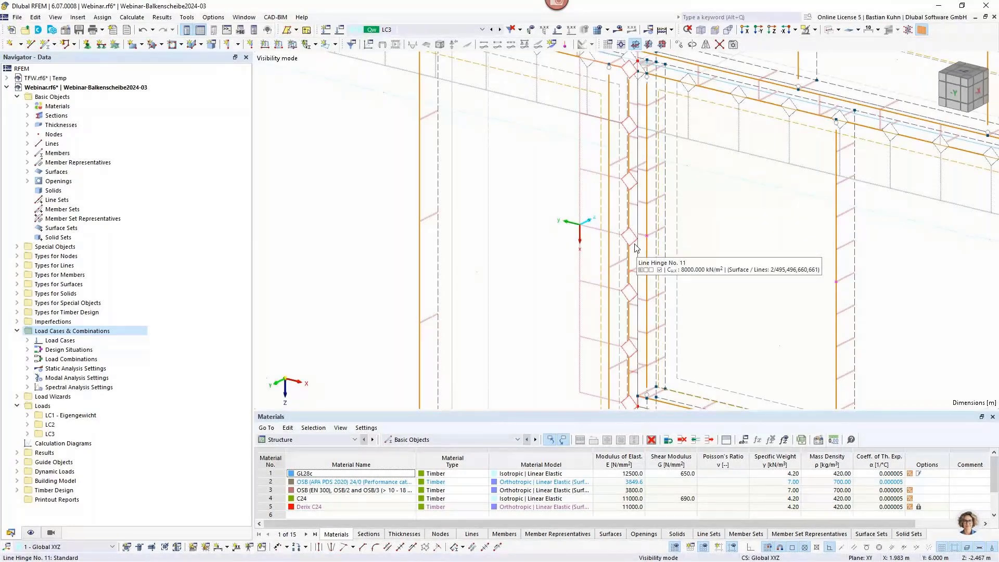
scroll(645, 271, down, 5)
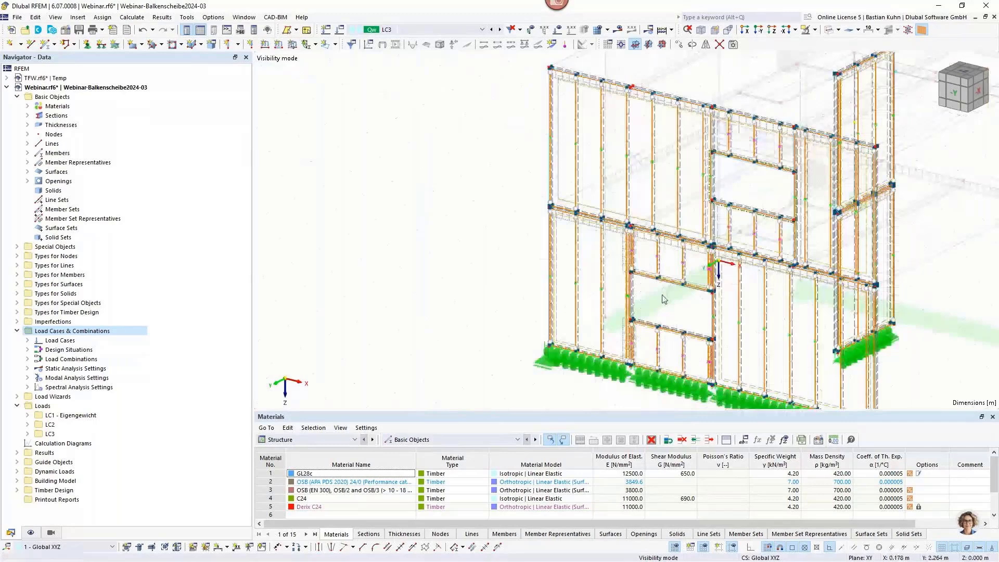
middle_drag(665, 299, 618, 257)
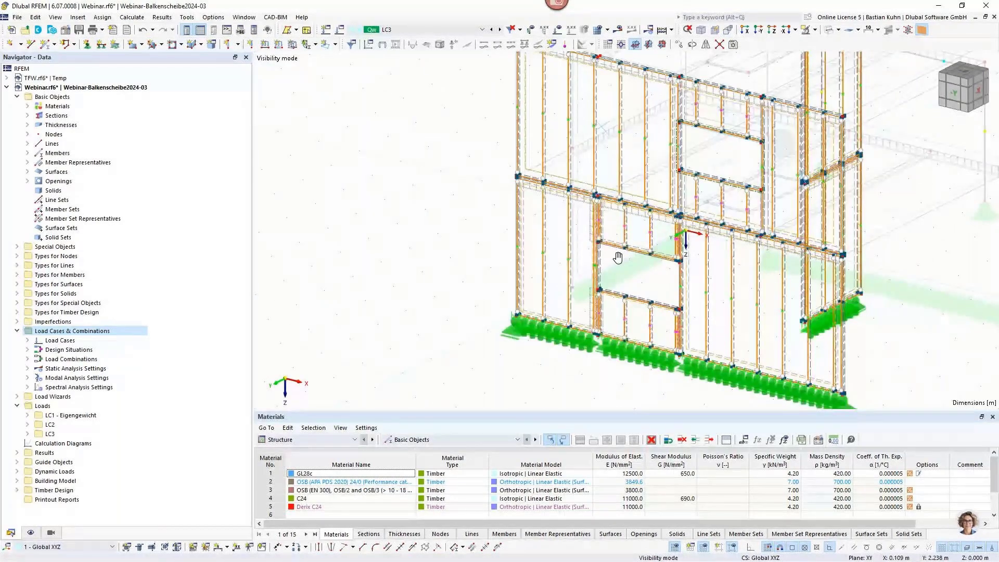
ctrl+middle_drag(617, 257, 588, 237)
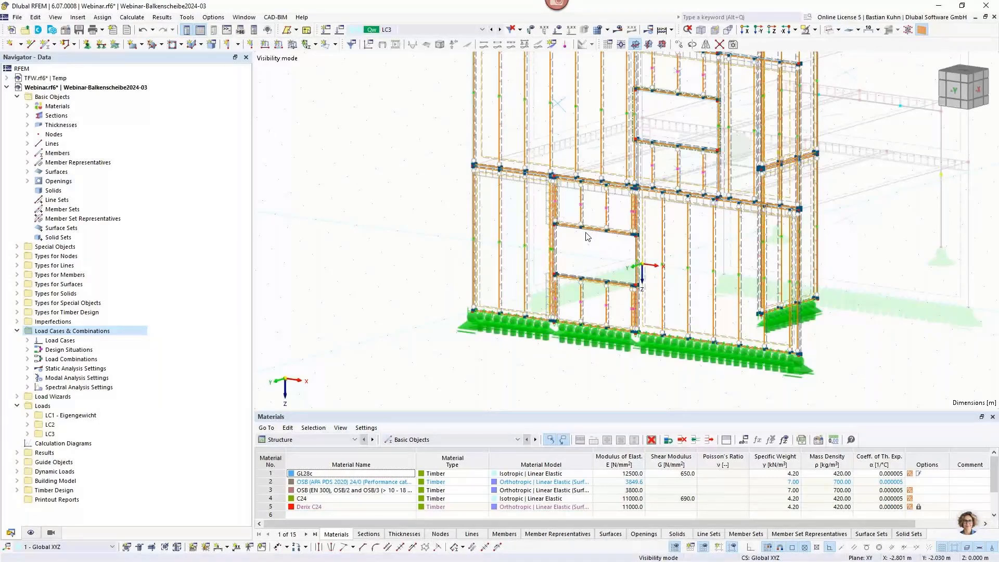
Try to calculate the model, repeating the attempt once
click(617, 29)
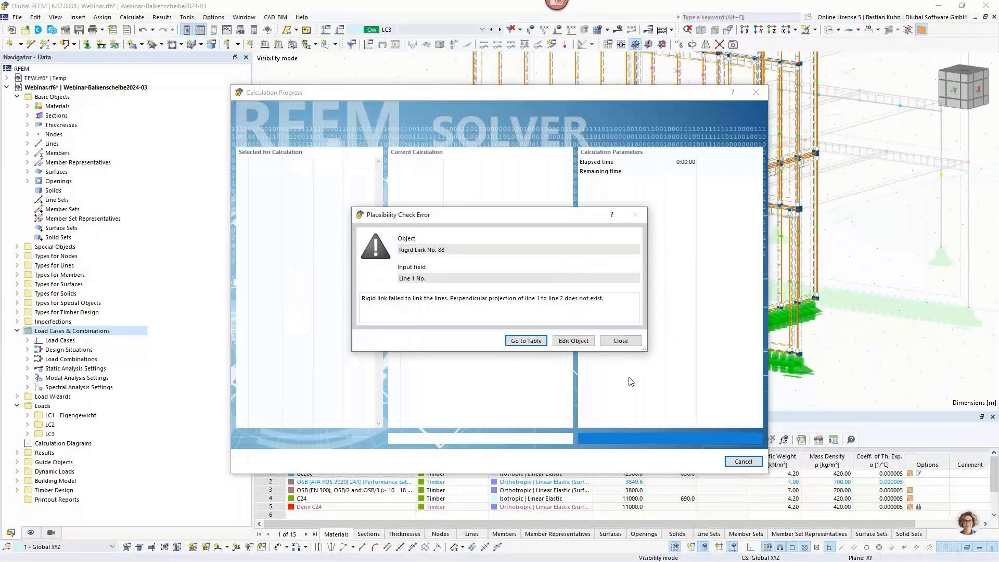
click(620, 341)
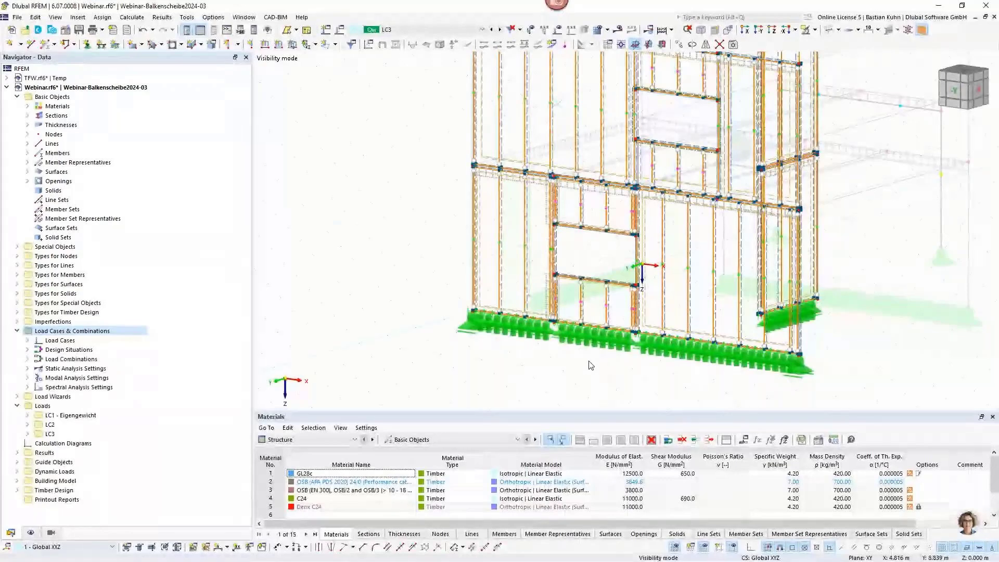
click(618, 29)
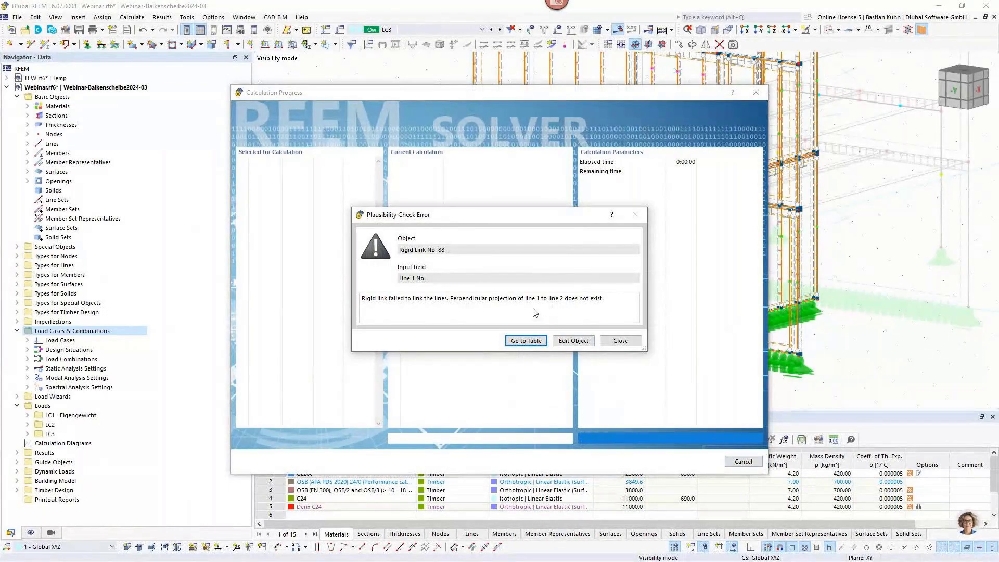
click(620, 341)
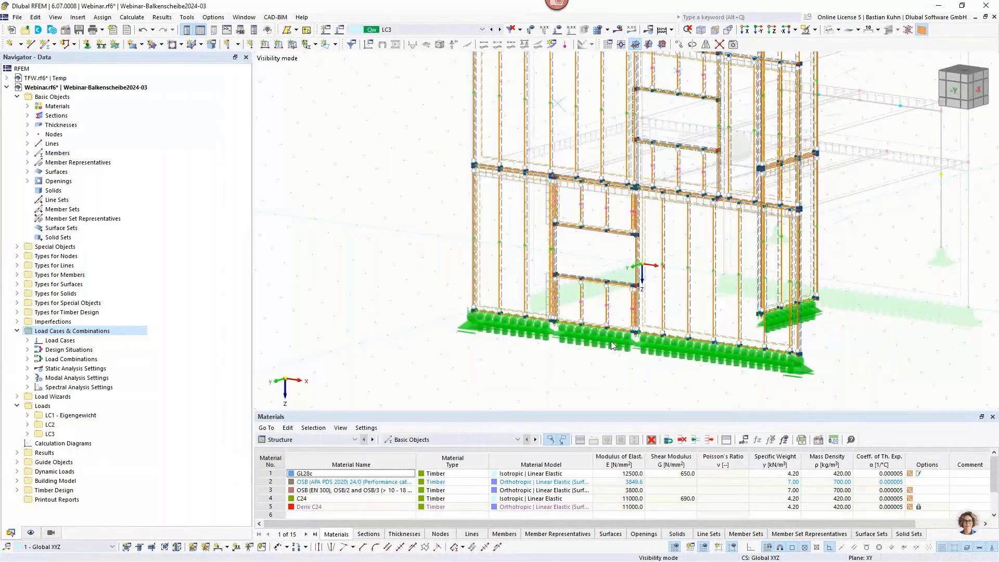
Hide the beam panel topology objects and examine the bare wall surfaces and openings around the lower-storey window
scroll(644, 259, up, 2)
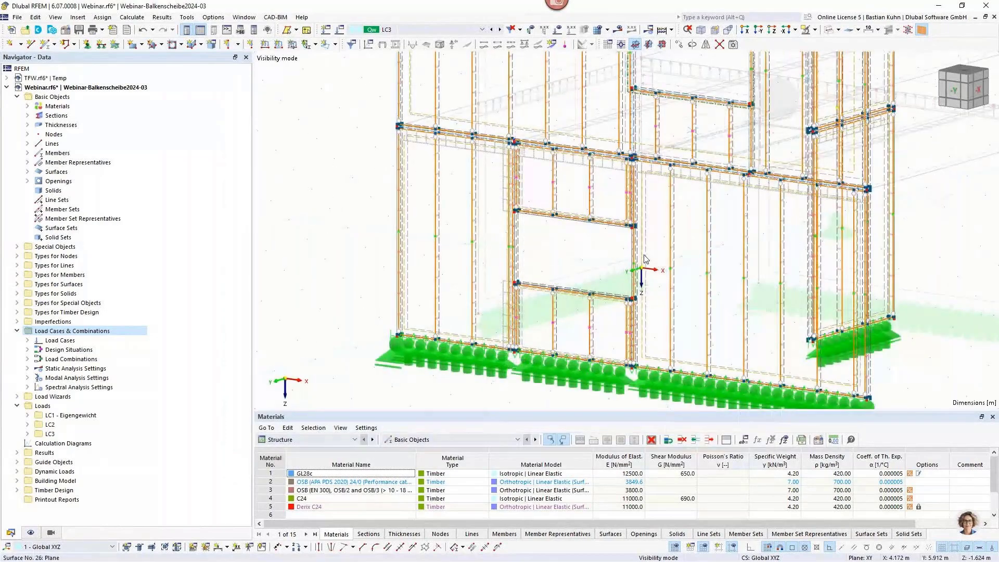
scroll(644, 258, down, 2)
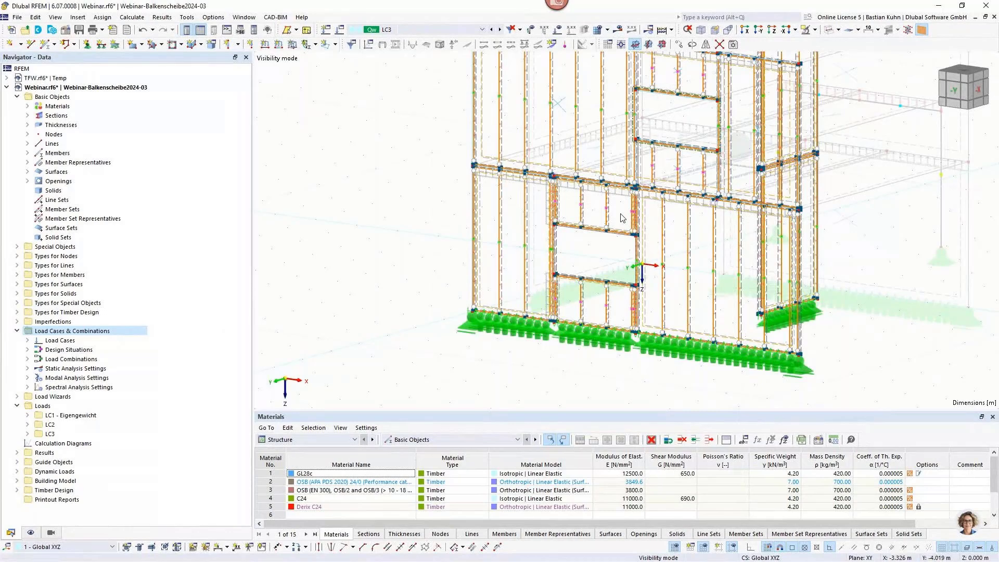
scroll(622, 218, up, 4)
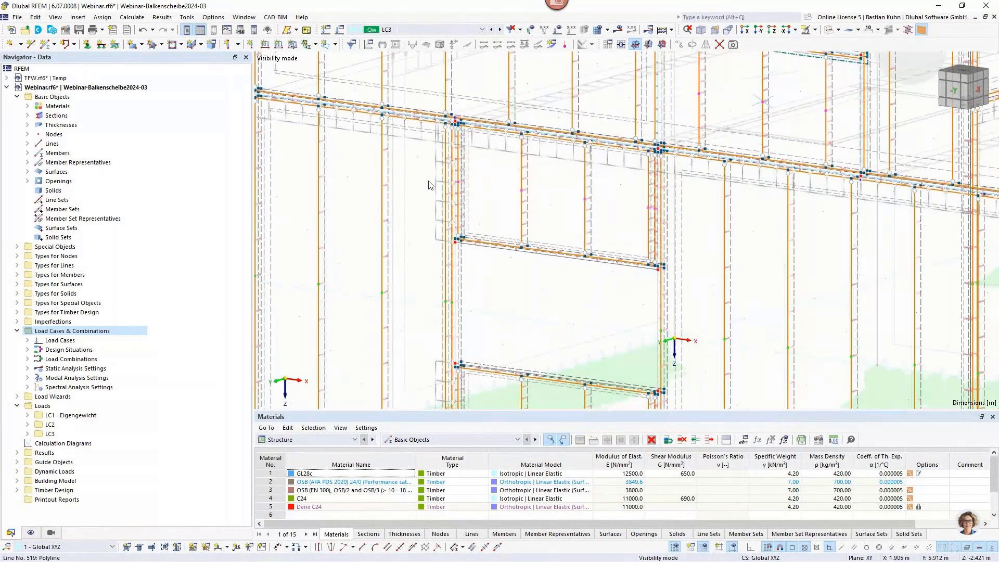
click(166, 45)
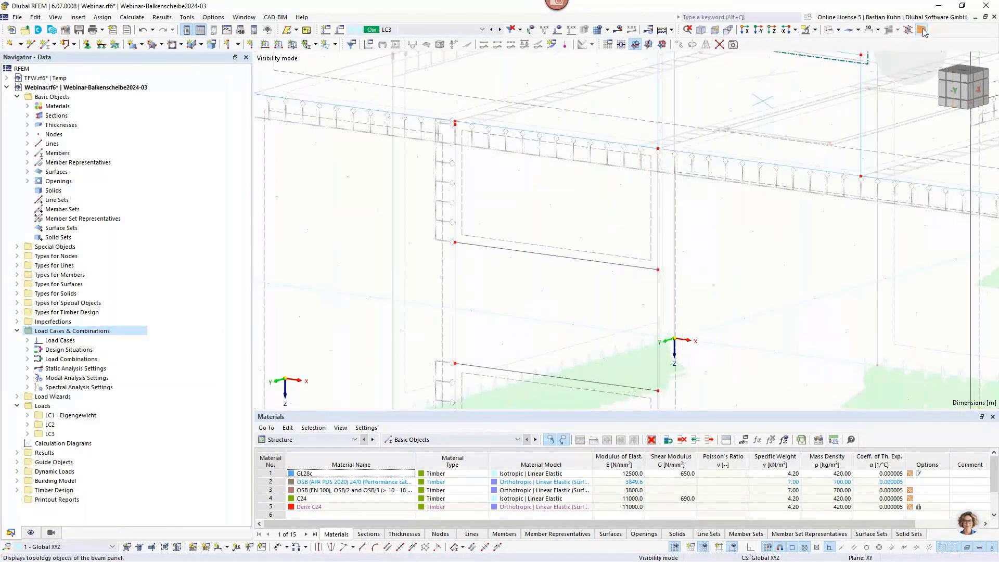
scroll(671, 206, up, 3)
scroll(671, 207, down, 2)
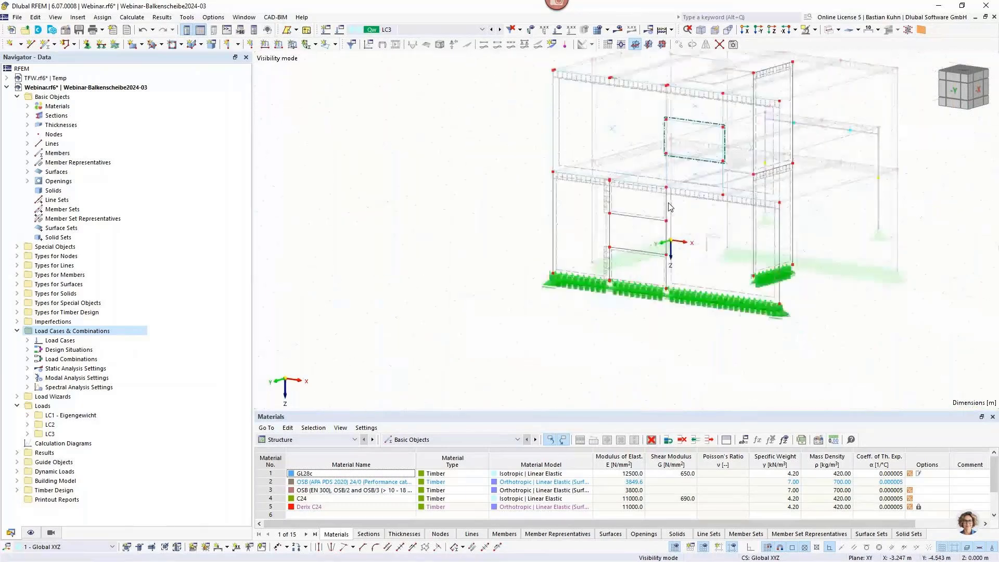
scroll(670, 207, up, 2)
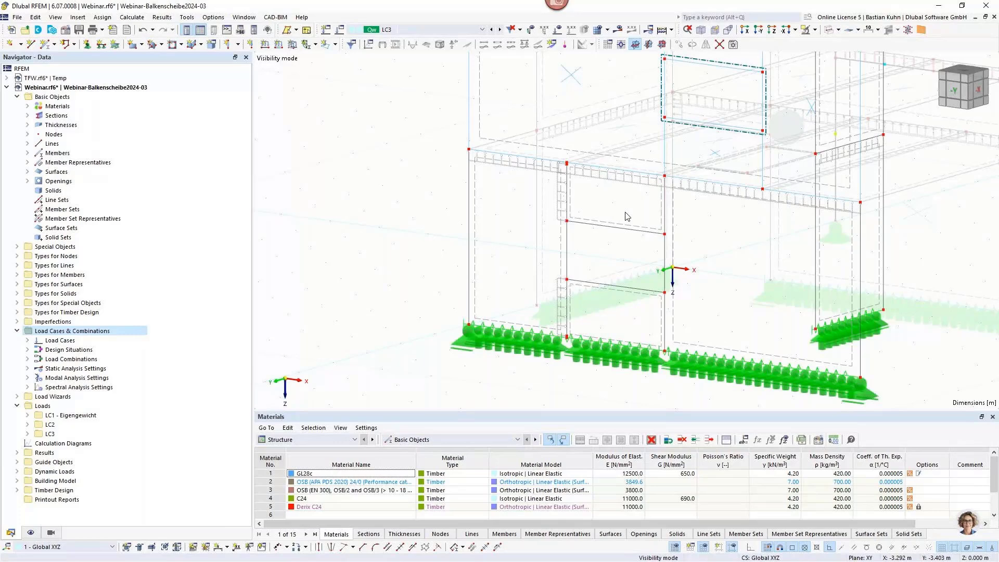
Undo the earlier edits in sequence, back to before surface No. 14 was divided with intersecting lines
click(154, 31)
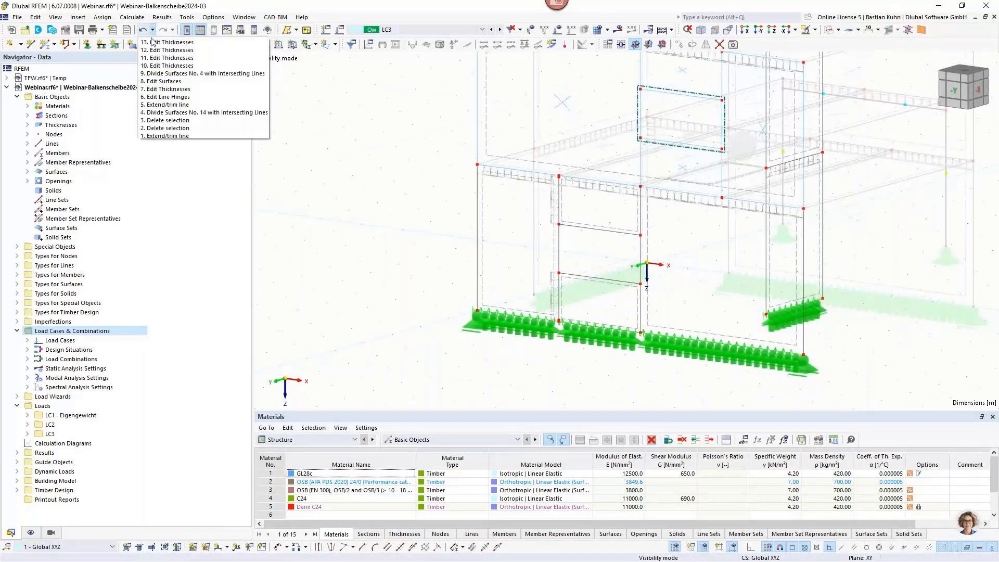
click(165, 77)
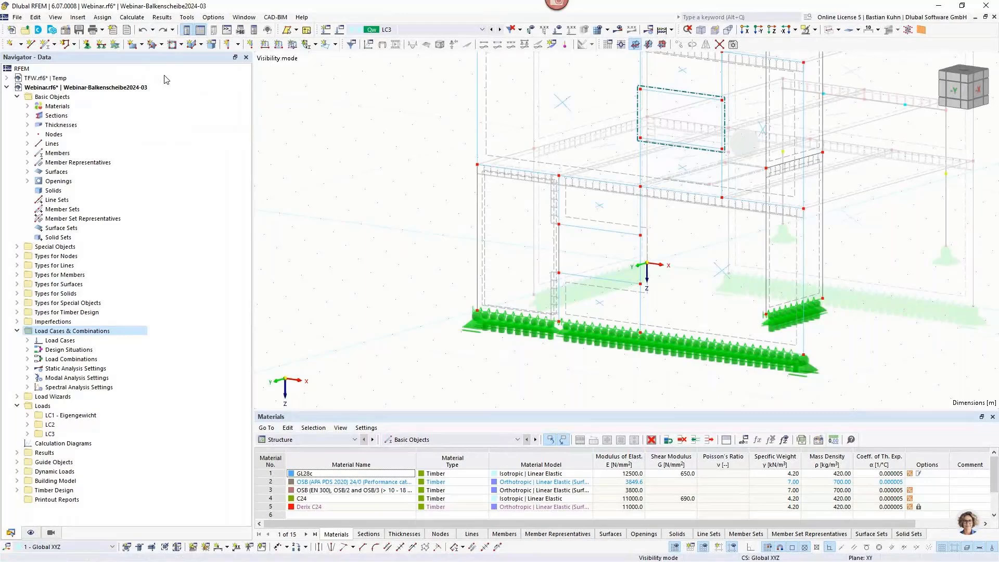
click(145, 33)
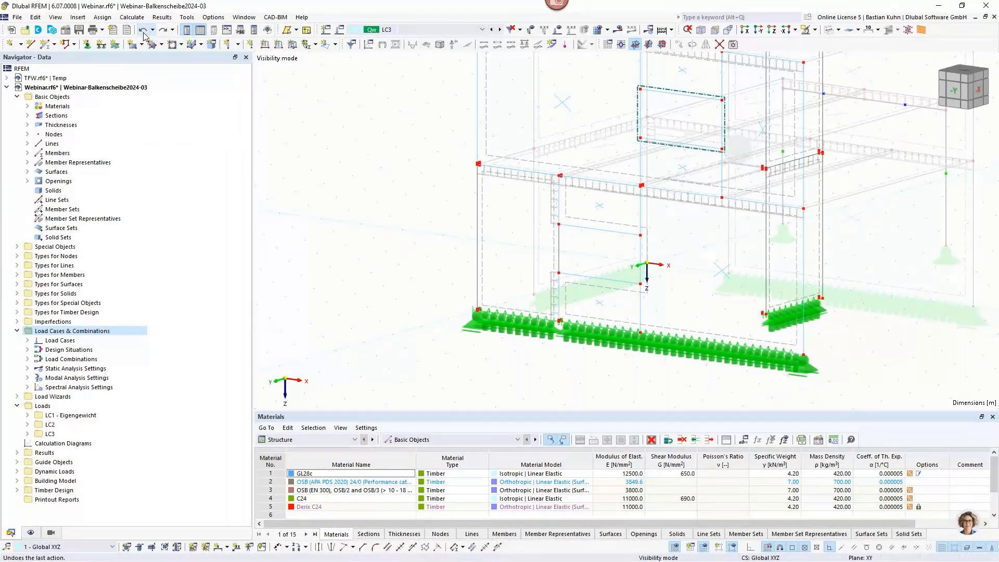
click(144, 33)
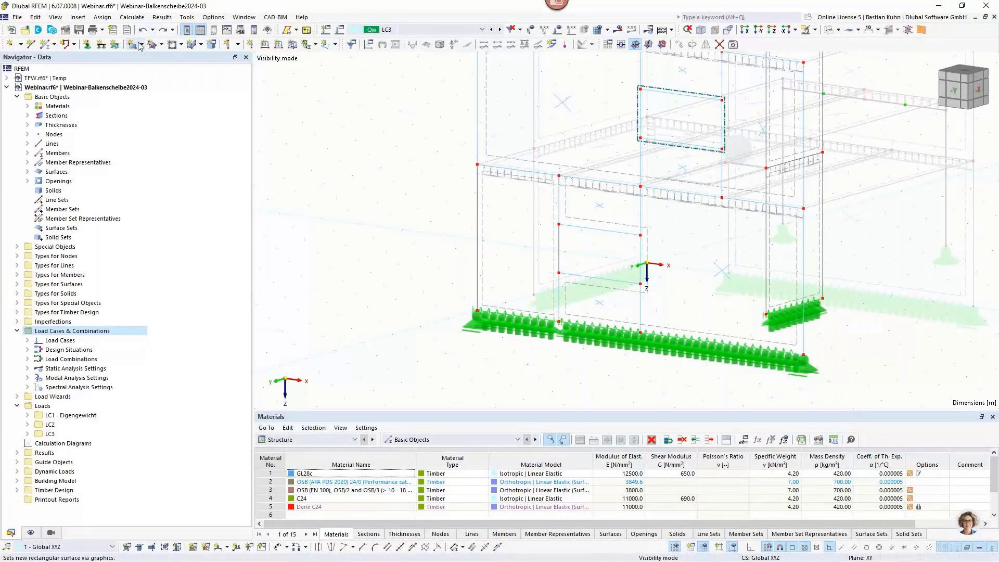
click(142, 32)
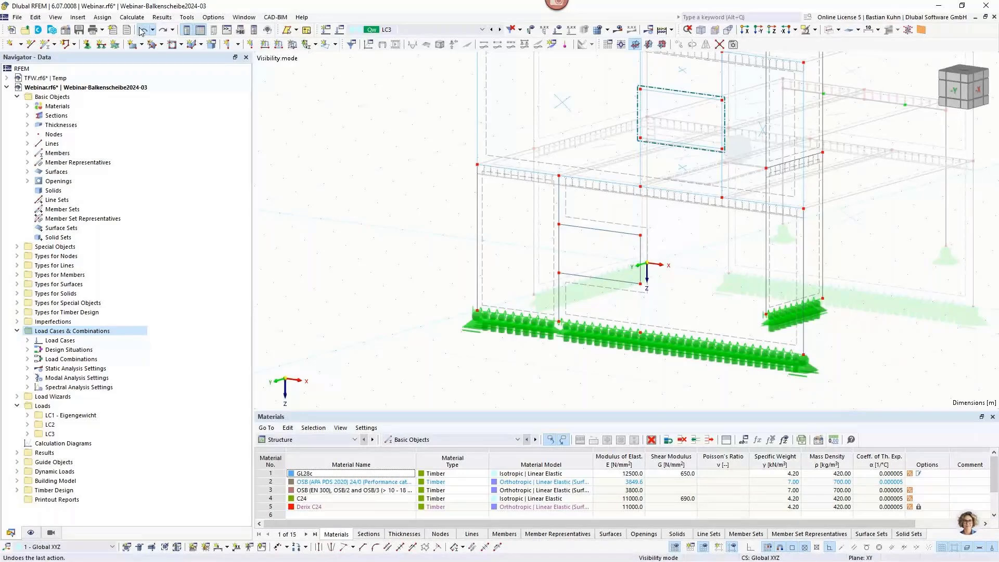
click(141, 31)
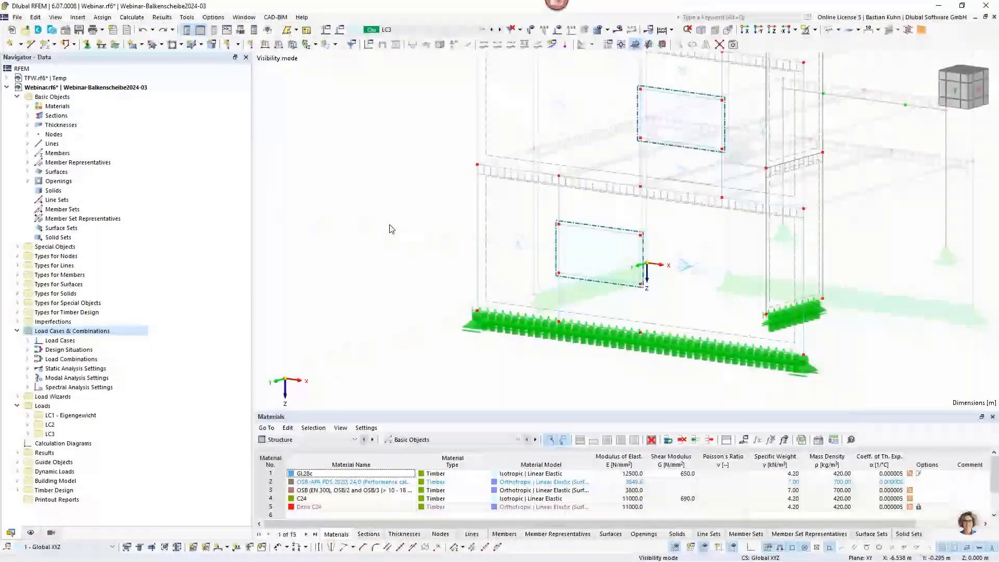
Assign the thickness 1 - Beam Panel, 175.0 mm, to wall surfaces 14, 18, 27 and 30
scroll(389, 227, down, 3)
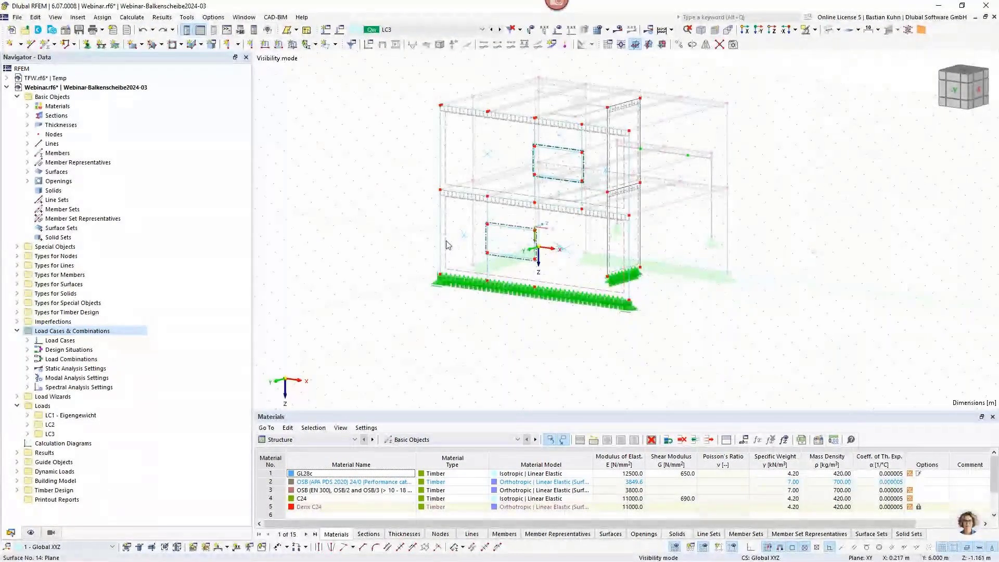
double_click(446, 178)
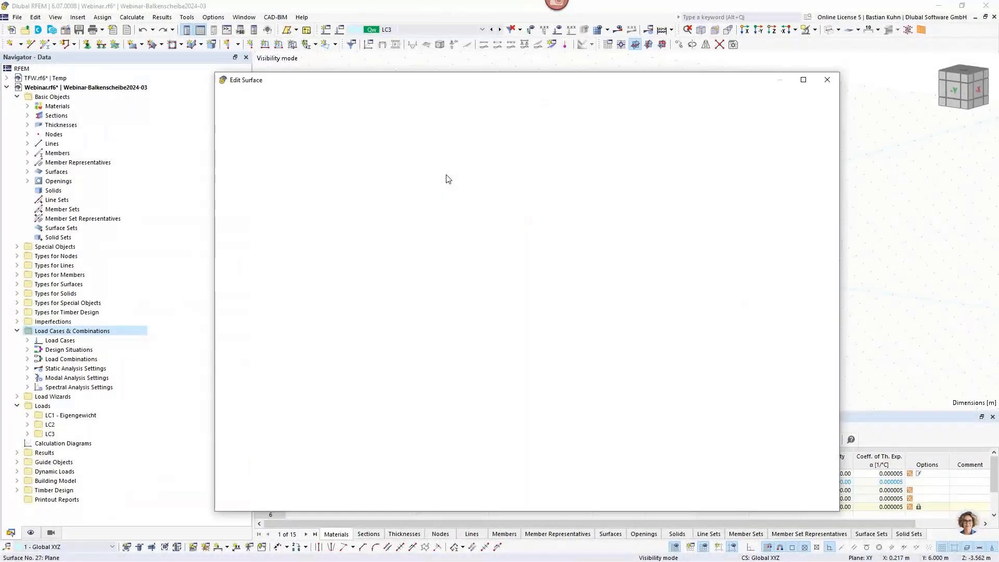
click(827, 80)
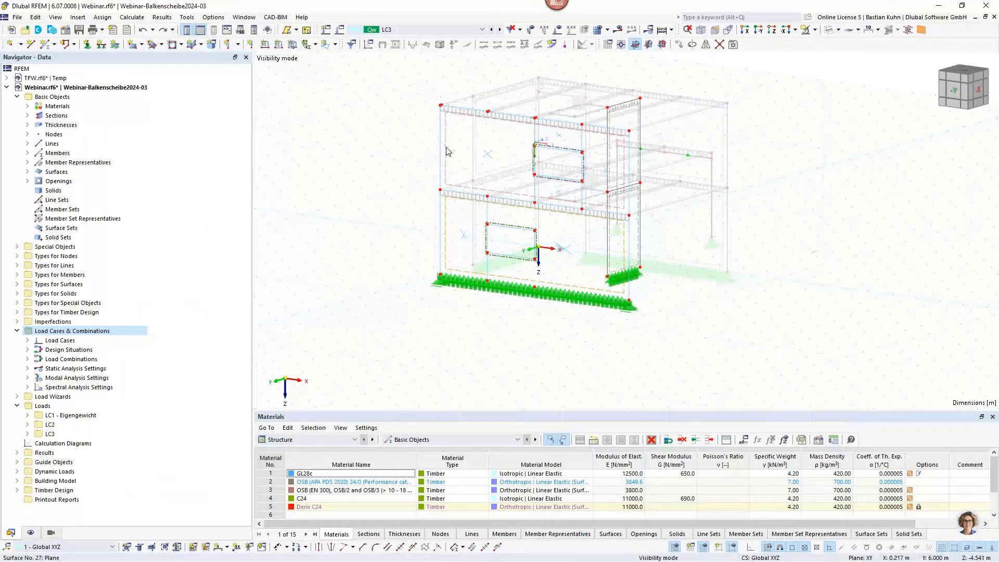
ctrl+middle_drag(541, 148, 654, 172)
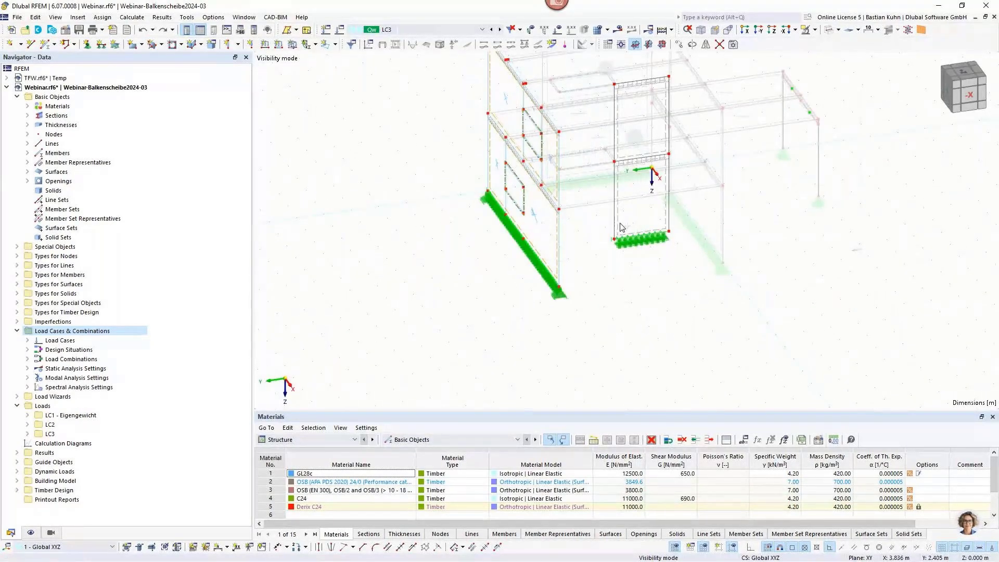
double_click(619, 145)
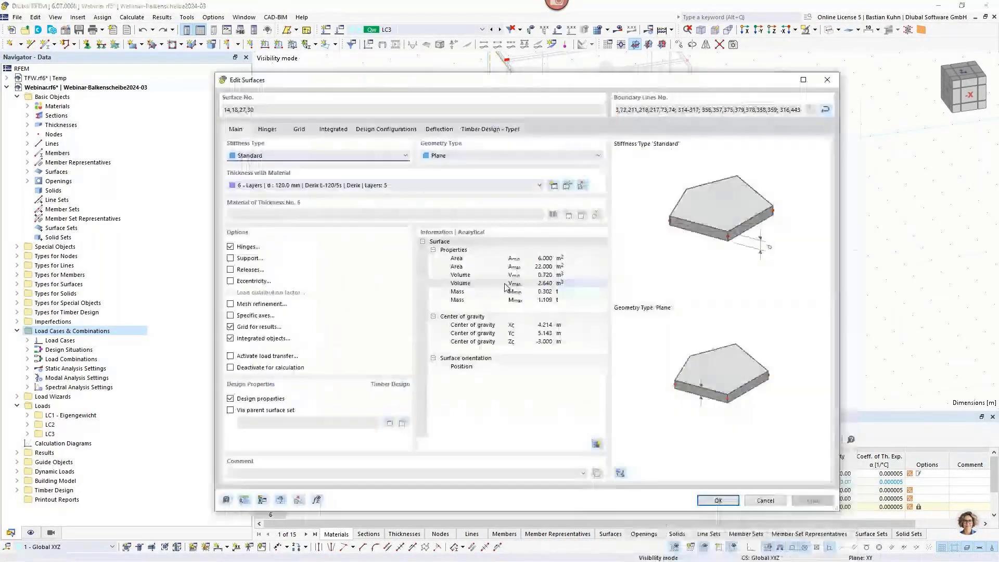
click(499, 185)
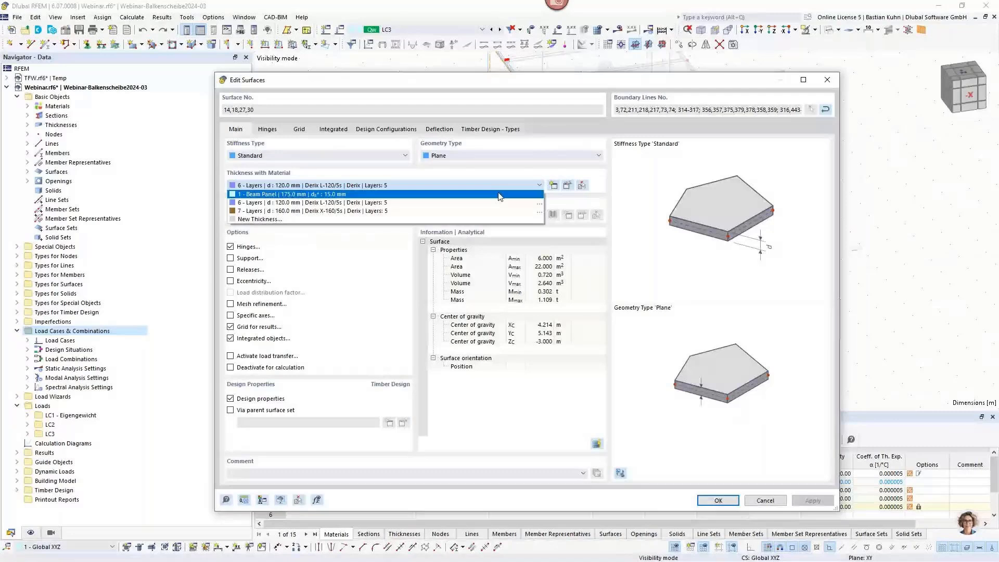
click(499, 194)
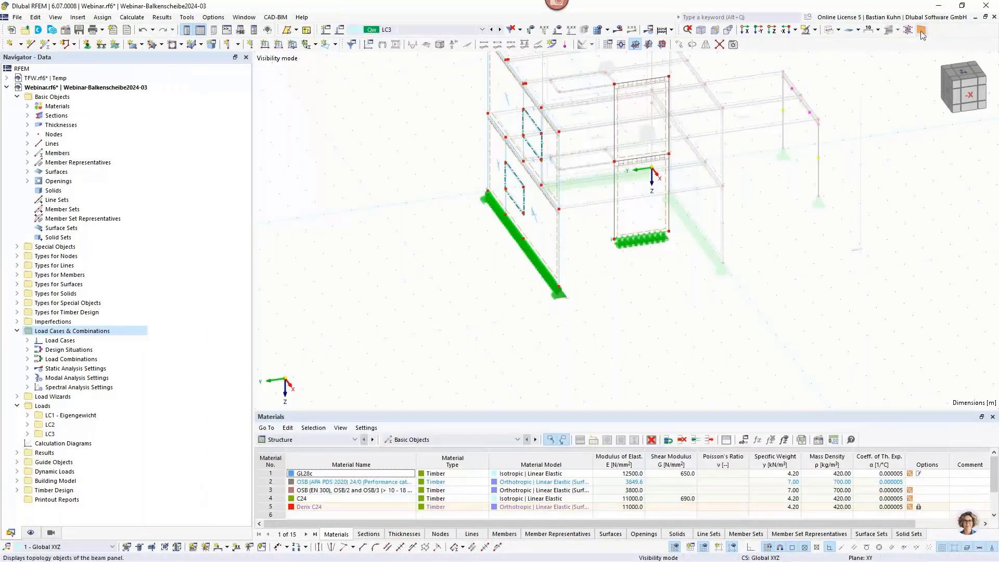
Display the topology objects of the beam panels and undo the last Edit Surfaces action
click(921, 30)
middle_drag(518, 220, 559, 223)
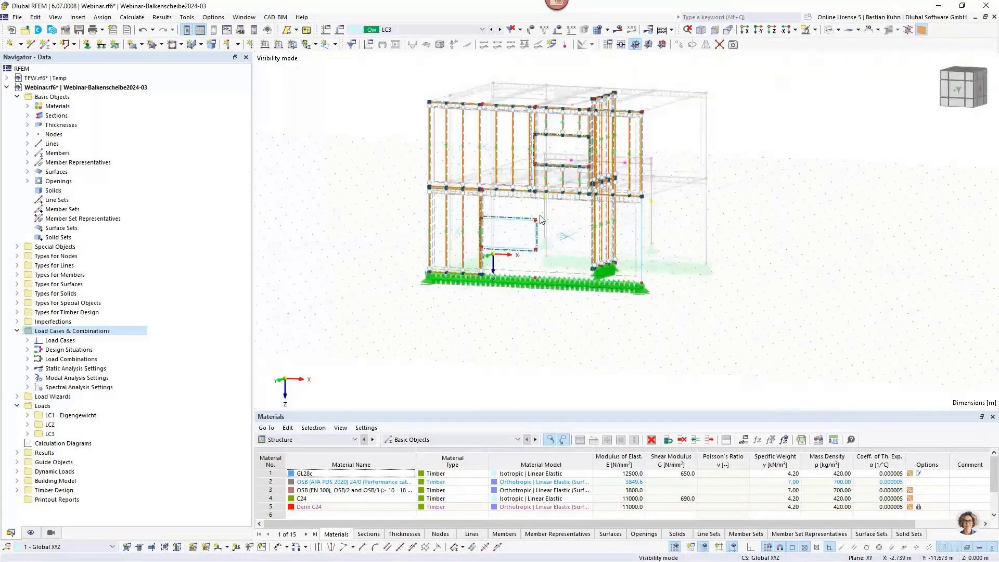
click(152, 30)
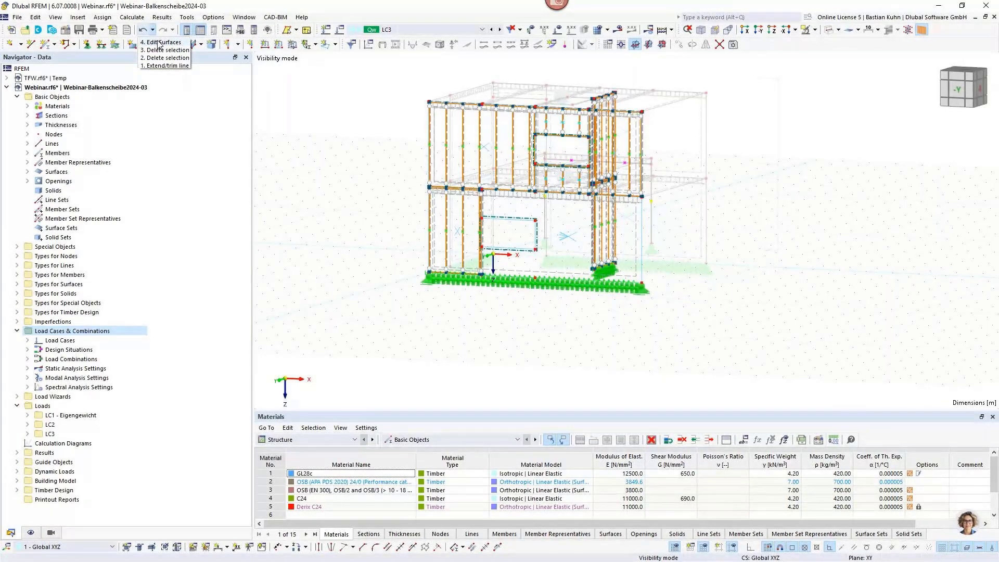
click(159, 43)
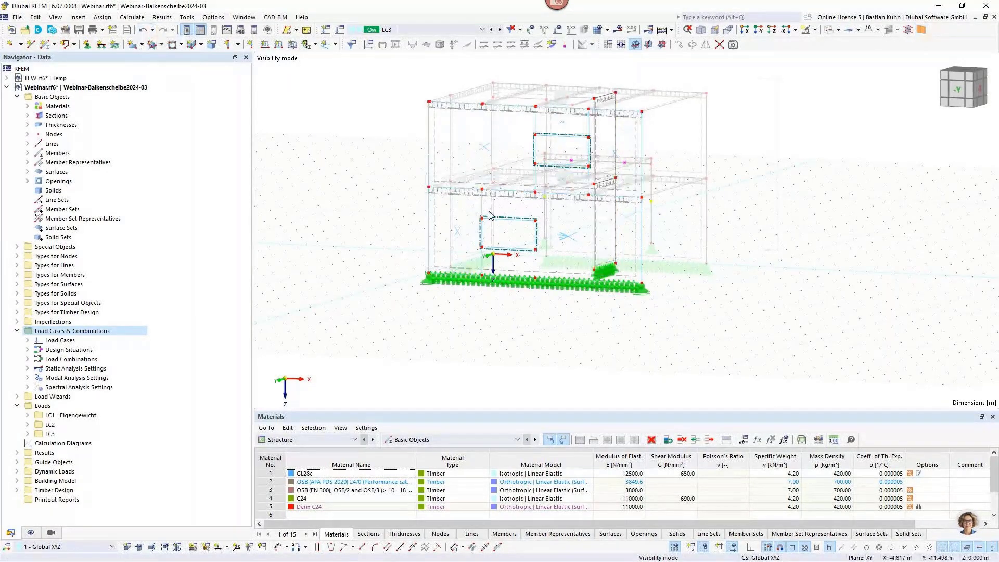
Extend line 489 at the lower window's edge on both sides to the next member or line, creating new lines
scroll(489, 213, up, 2)
scroll(489, 213, up, 3)
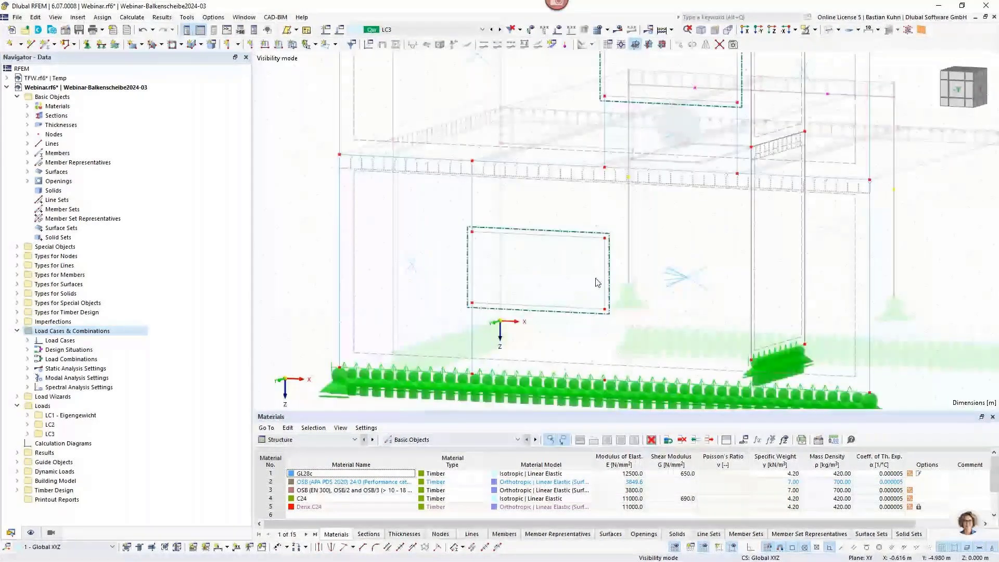
right_click(605, 273)
click(644, 121)
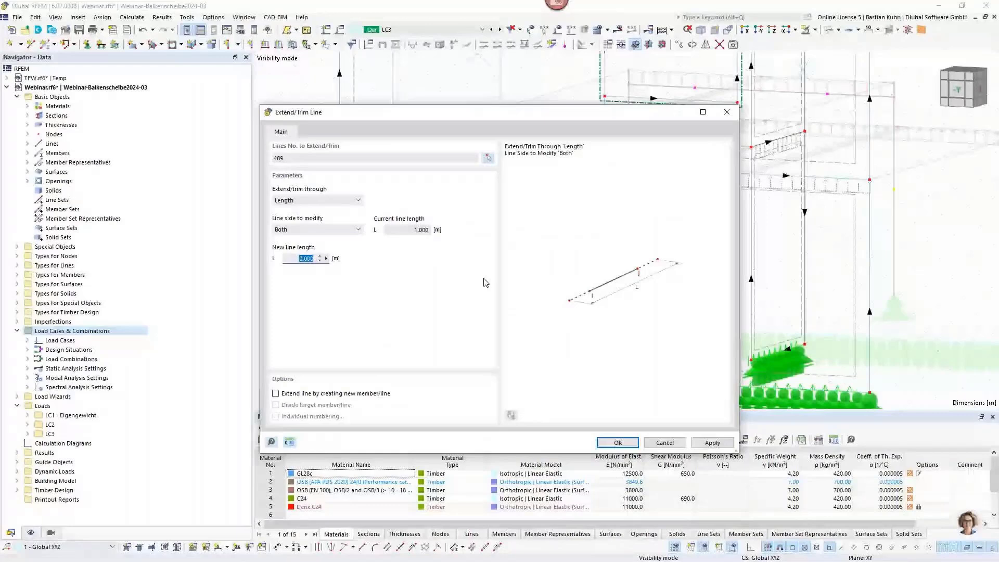
click(317, 200)
click(307, 209)
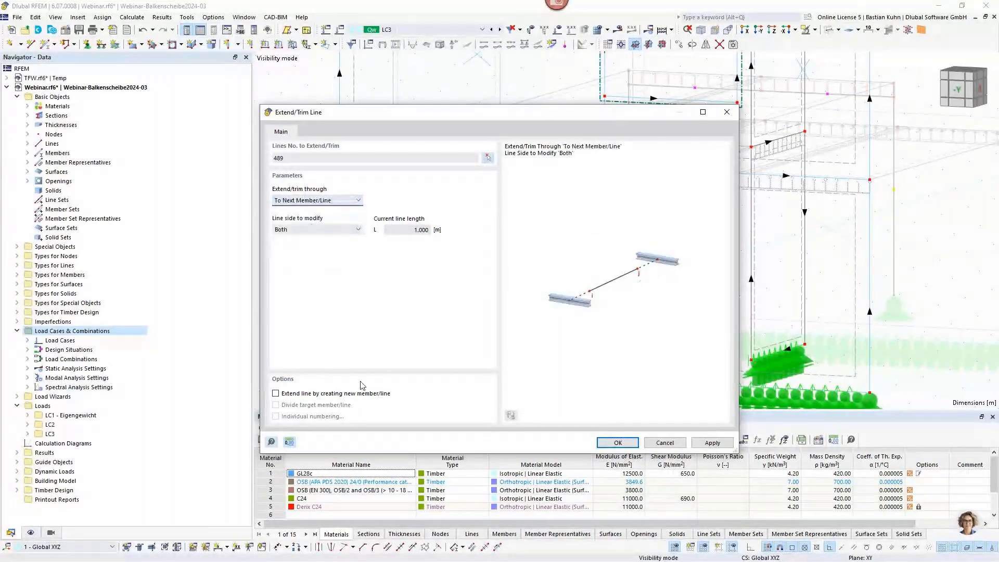
click(276, 394)
click(616, 442)
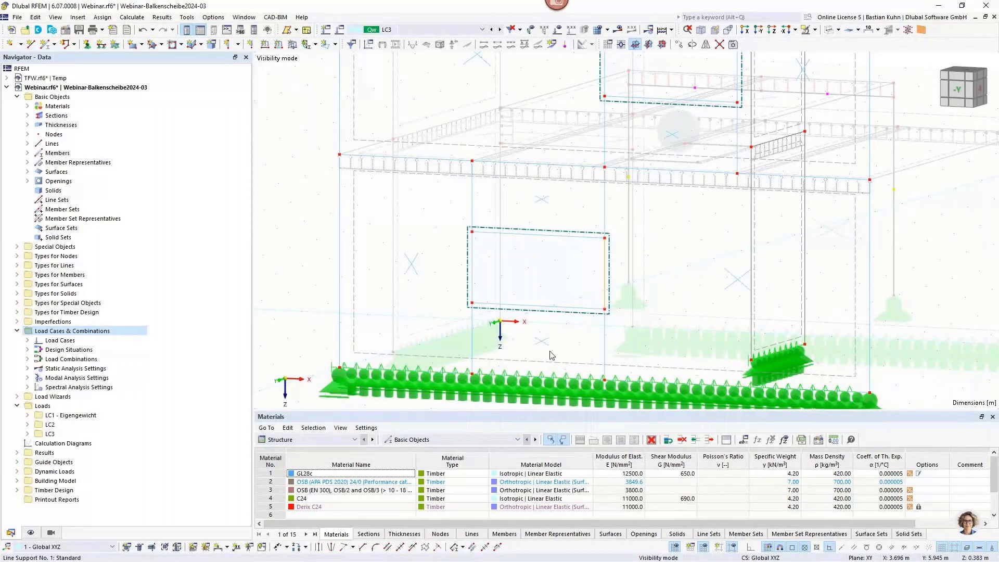
Calculate the beam panel model and examine the LC3 global deformations |u| on the front and inner walls
scroll(538, 298, down, 3)
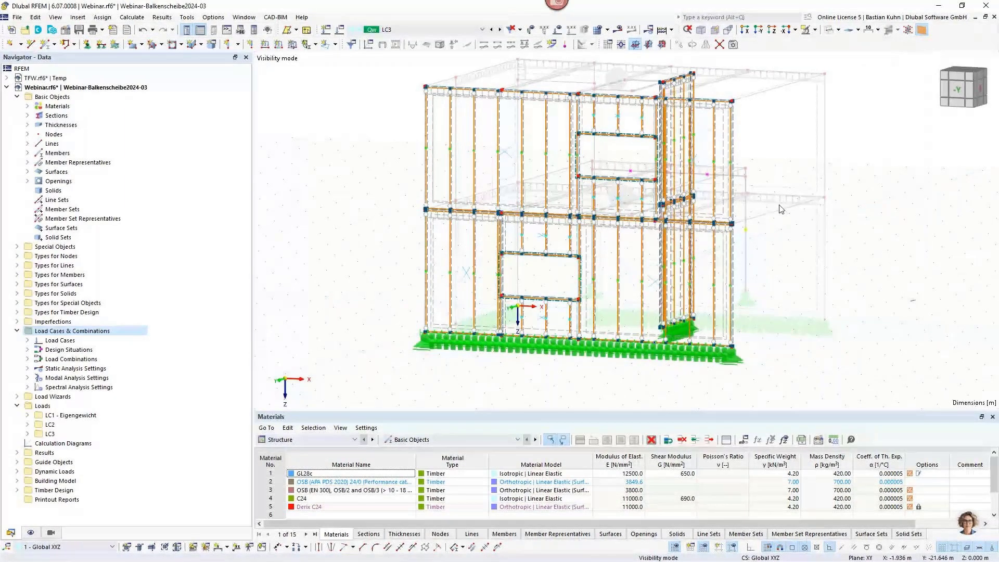
click(618, 31)
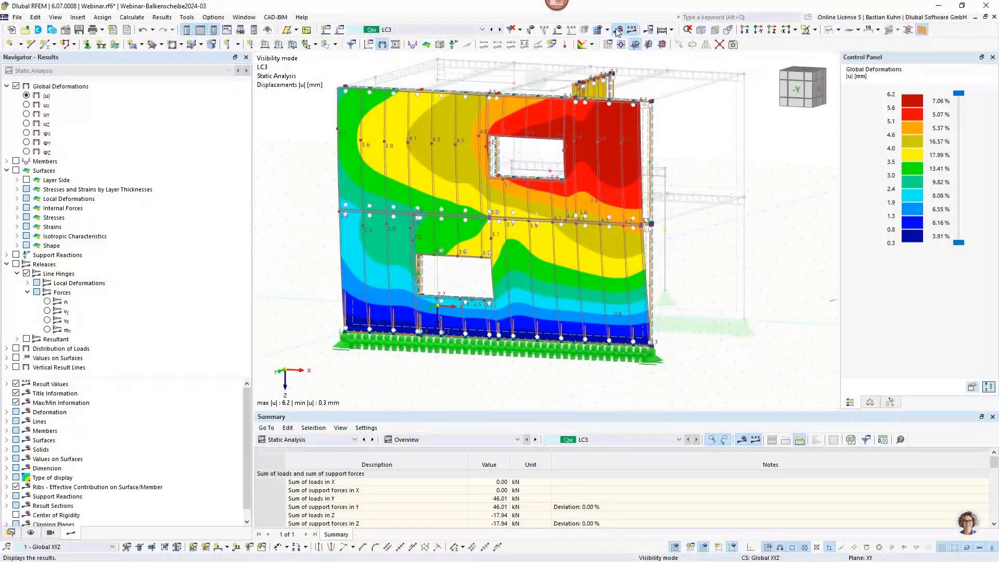
click(618, 30)
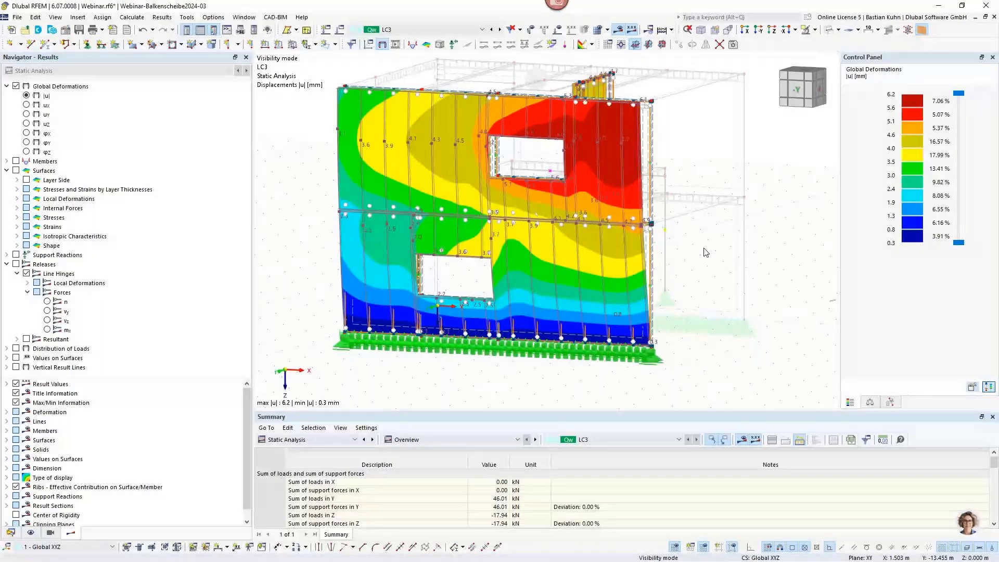
ctrl+middle_drag(705, 252, 619, 235)
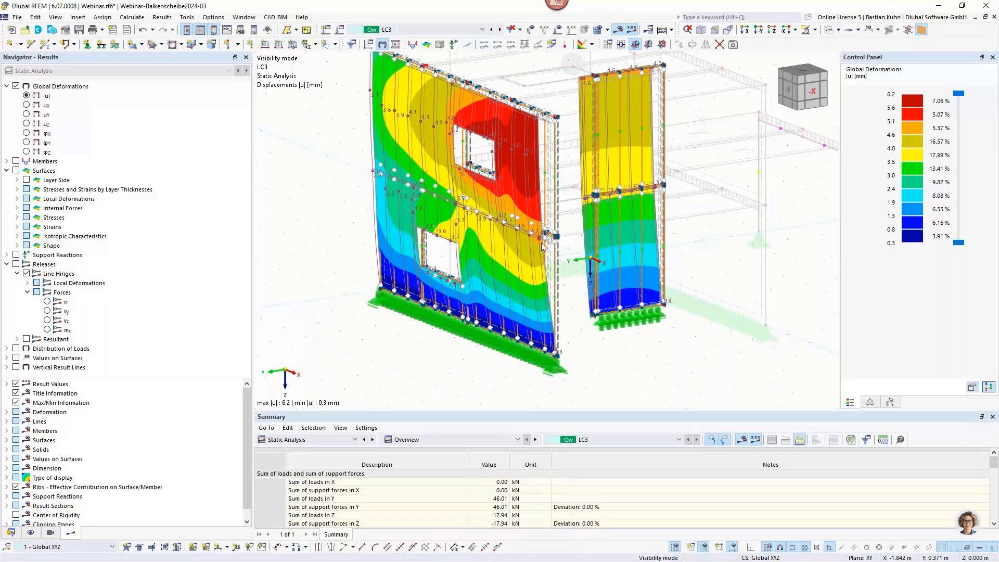
scroll(573, 237, down, 3)
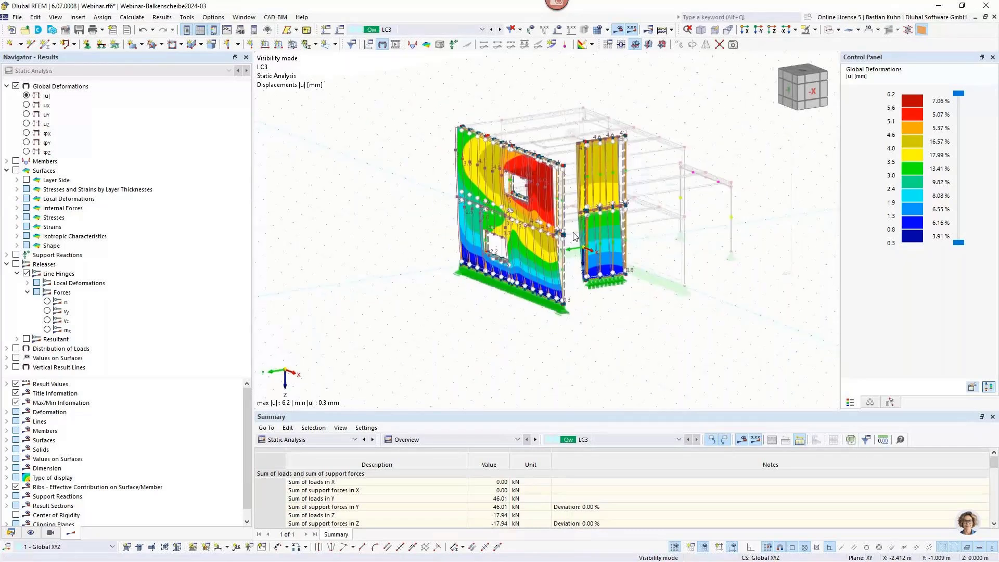
ctrl+middle_drag(574, 236, 562, 232)
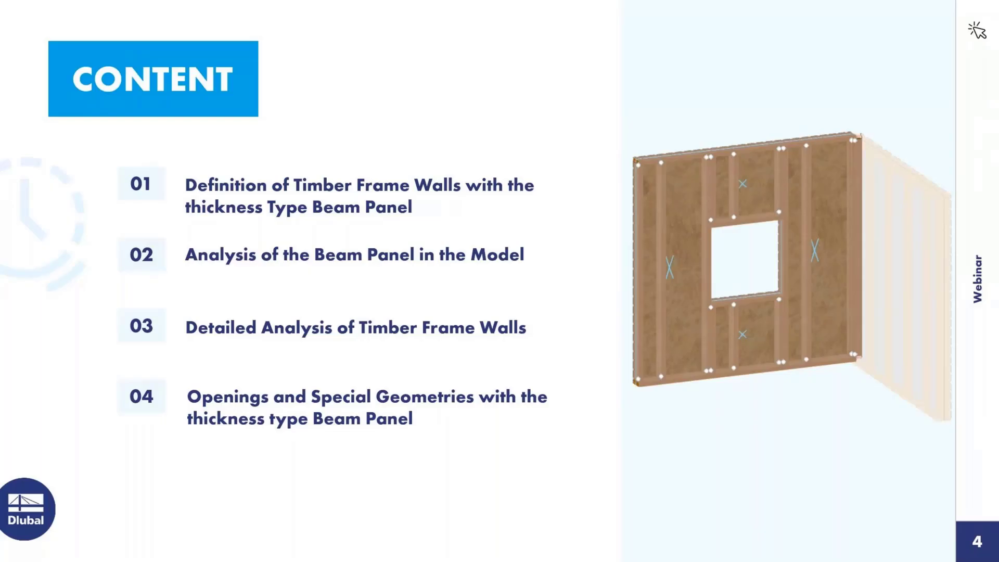
key(Right)
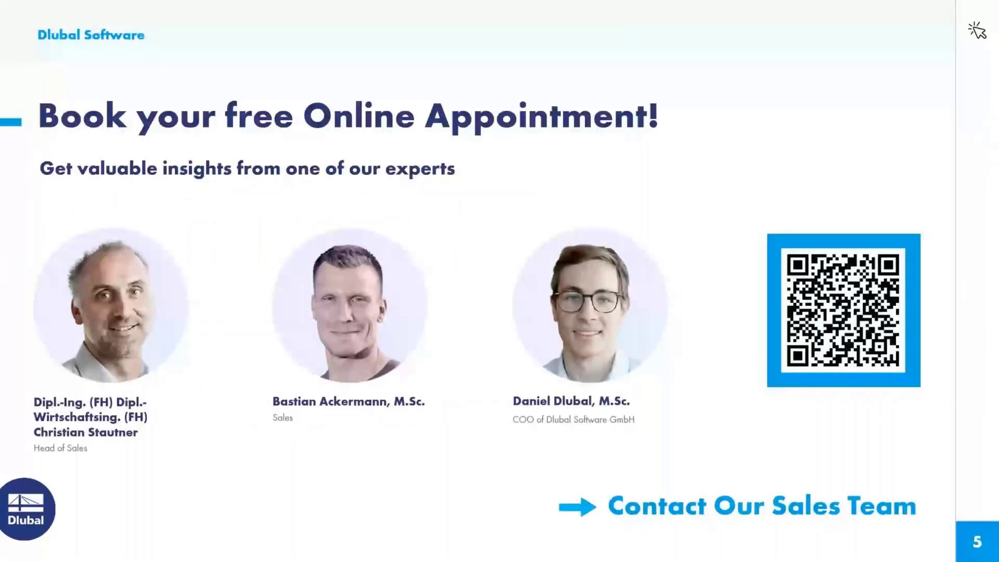